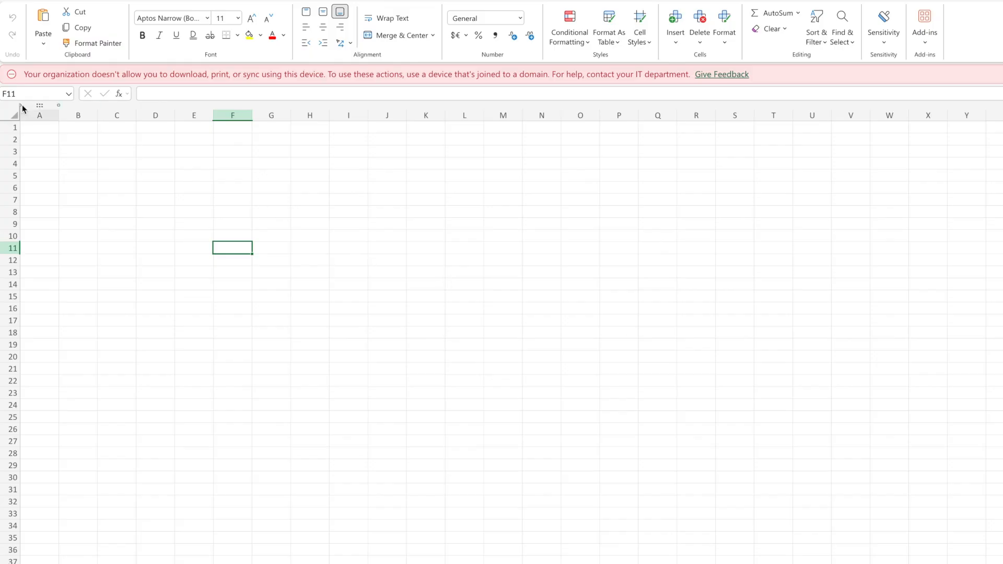
# - Set the width of all columns in the sheet to 19 pixels
pyautogui.click(14, 114)
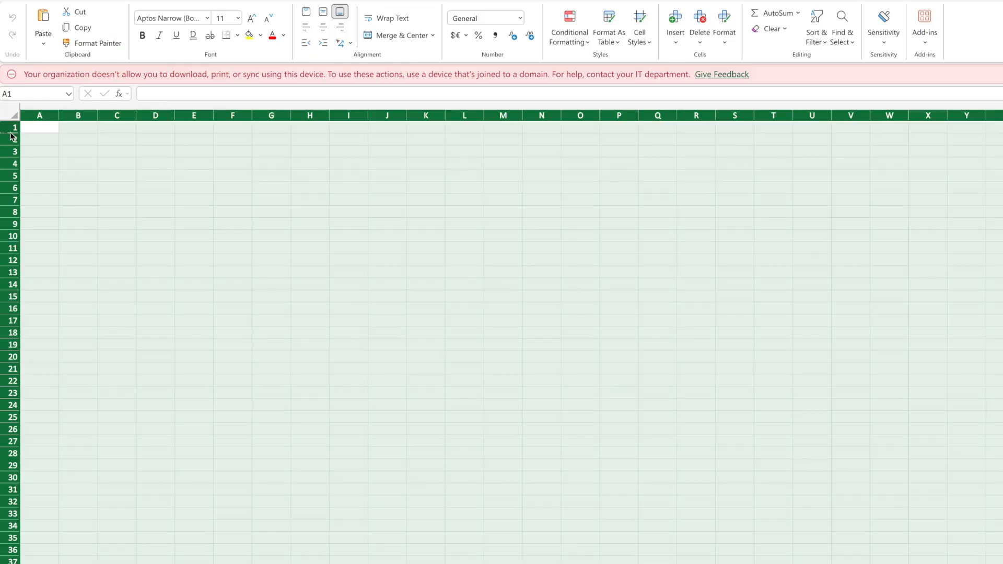
pyautogui.rightClick(12, 136)
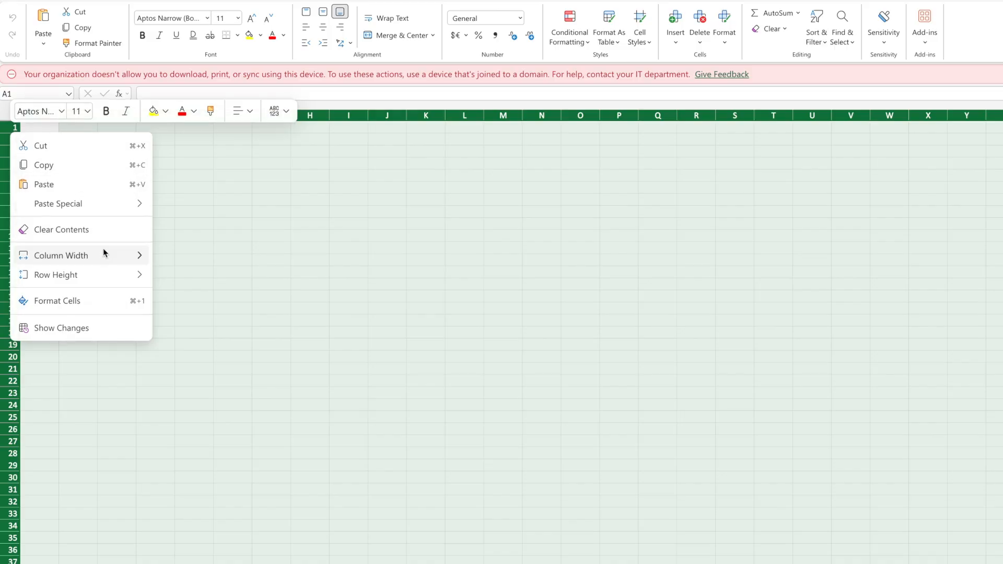
pyautogui.moveTo(104, 265)
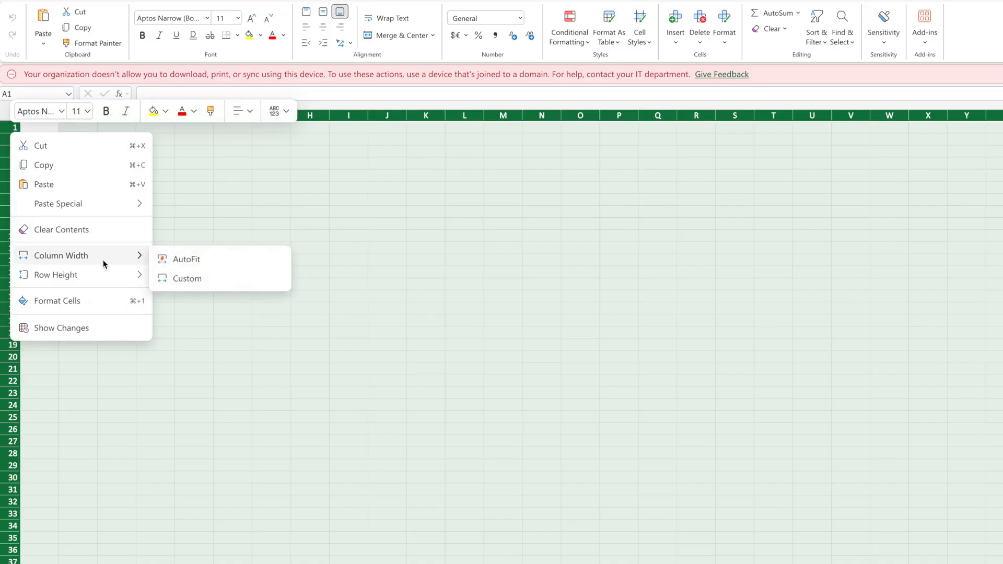
pyautogui.click(184, 280)
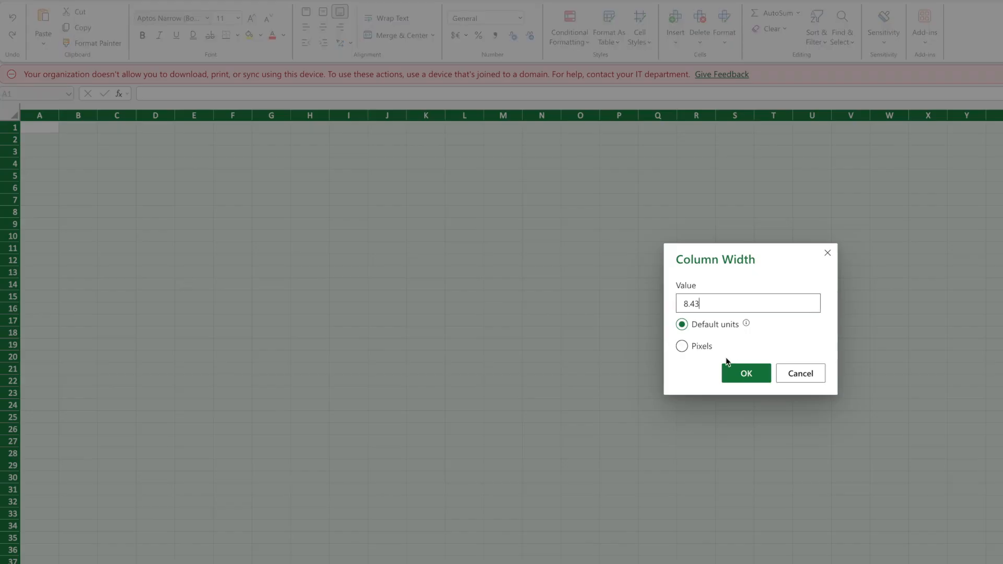
pyautogui.click(682, 346)
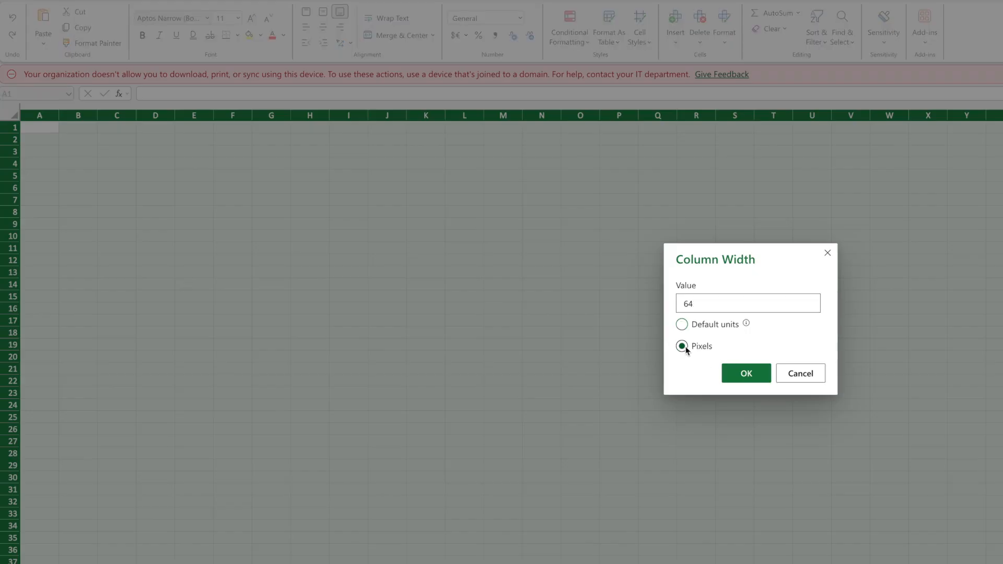
pyautogui.doubleClick(712, 306)
pyautogui.write('19')
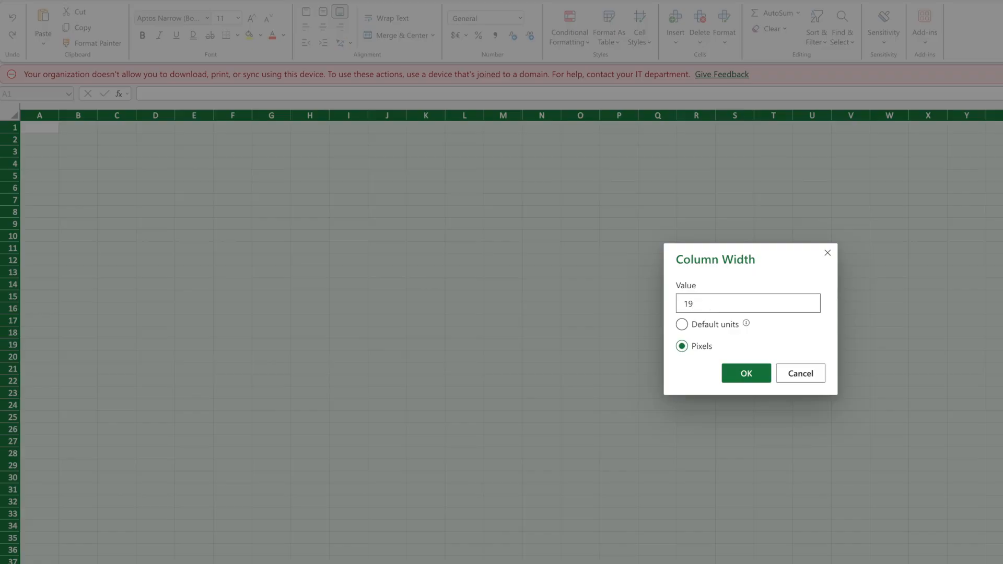
pyautogui.click(746, 376)
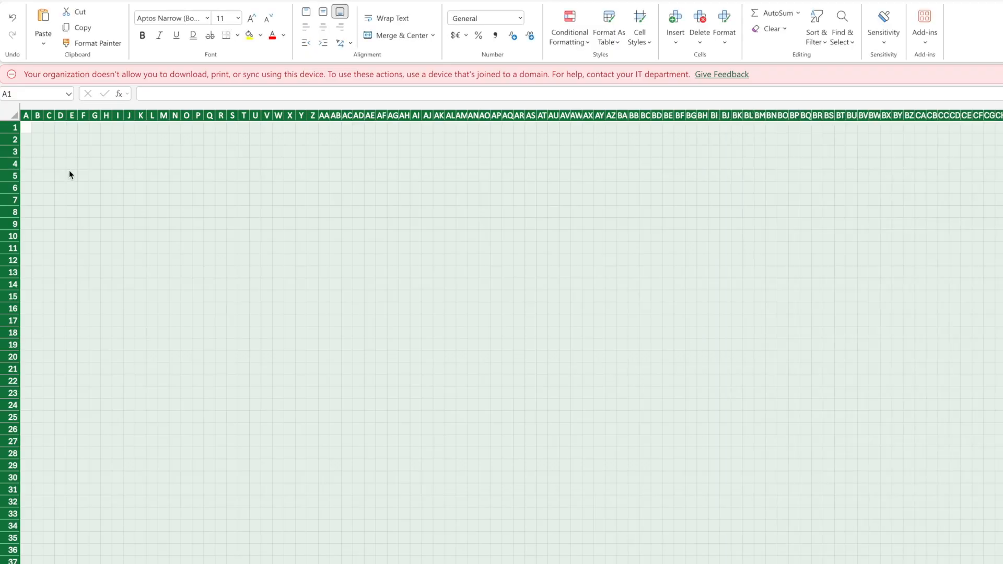
# - Set the height of all rows in the sheet to 19 pixels, then clear the whole-sheet selection
pyautogui.rightClick(27, 118)
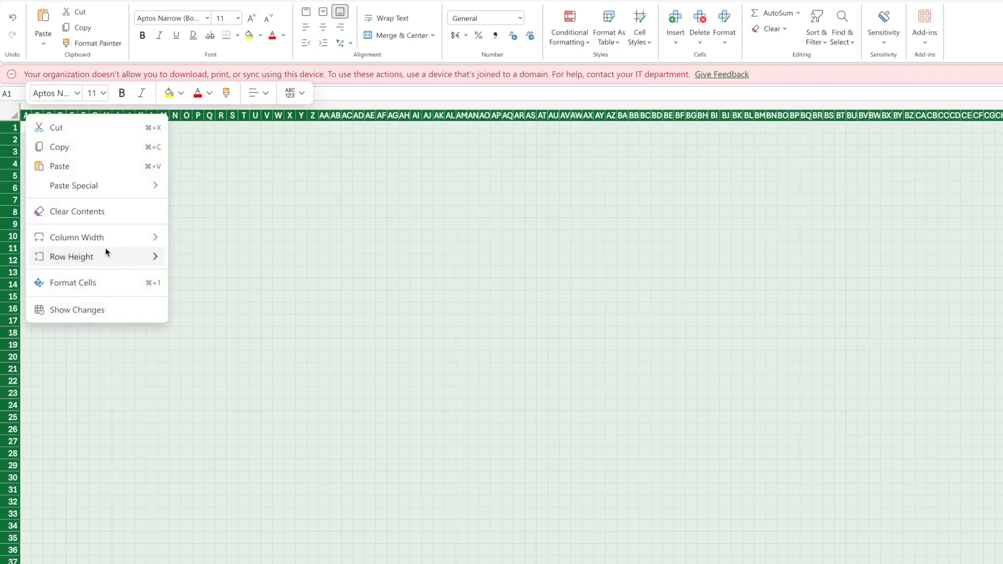
pyautogui.moveTo(108, 254)
pyautogui.click(219, 280)
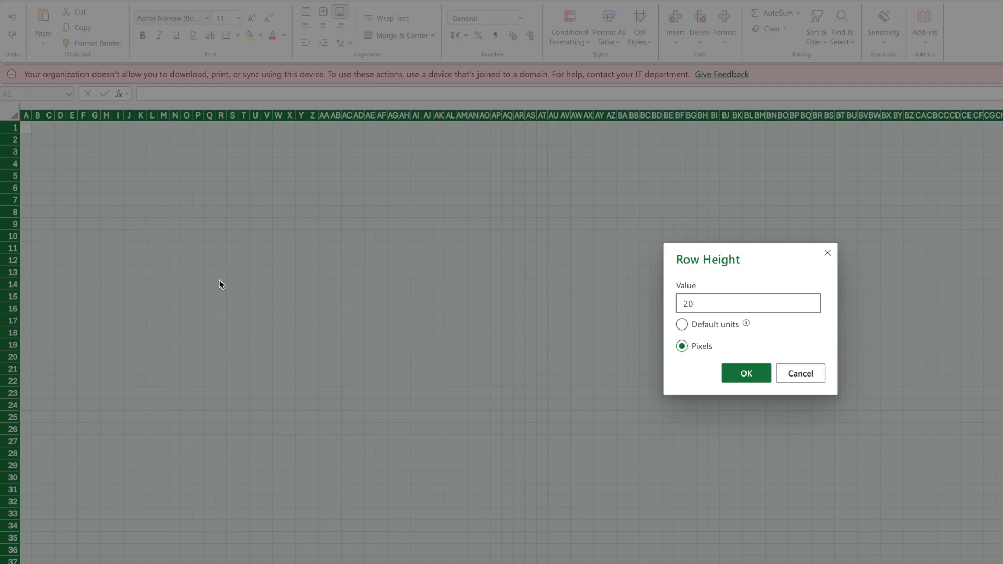
pyautogui.moveTo(699, 307); pyautogui.dragTo(679, 307)
pyautogui.write('19')
pyautogui.click(742, 375)
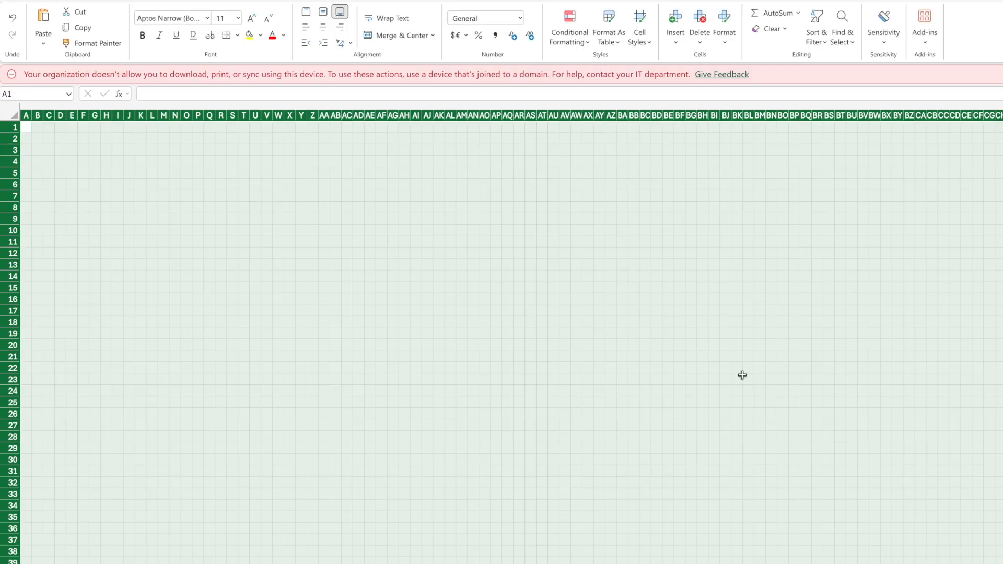
pyautogui.click(244, 218)
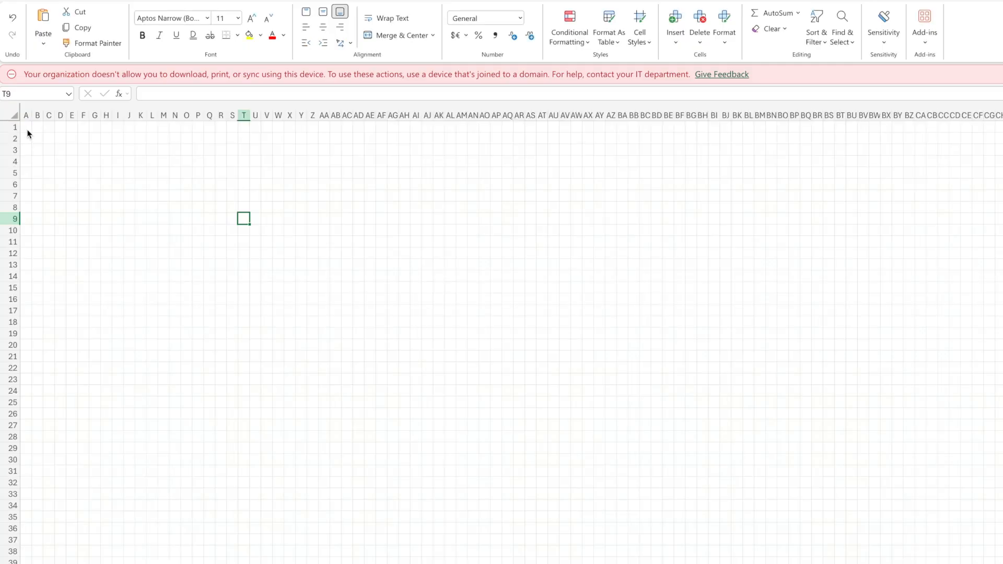
pyautogui.click(28, 130)
pyautogui.moveTo(29, 131); pyautogui.dragTo(21, 552)
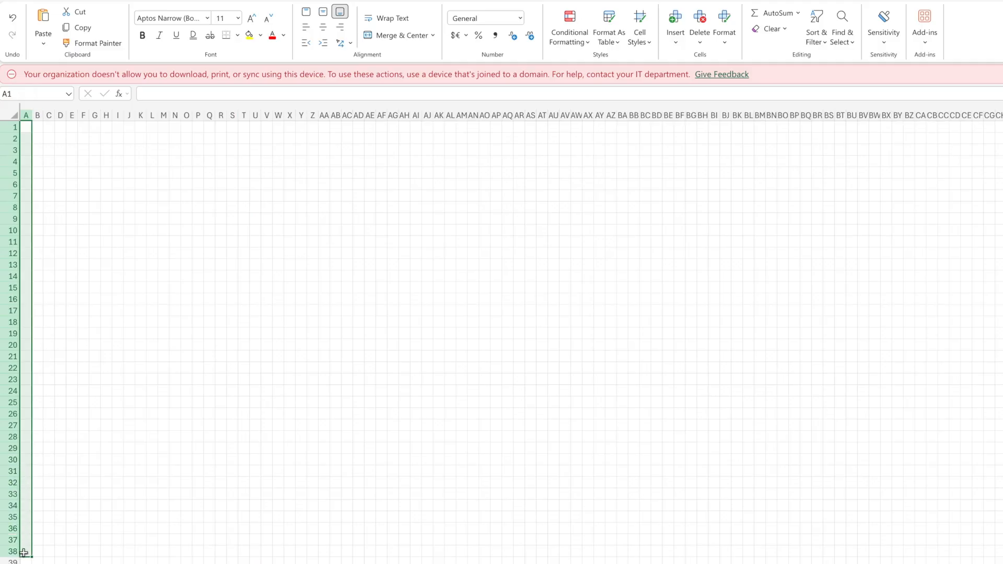
pyautogui.click(47, 164)
pyautogui.moveTo(23, 132); pyautogui.dragTo(92, 204)
pyautogui.click(83, 253)
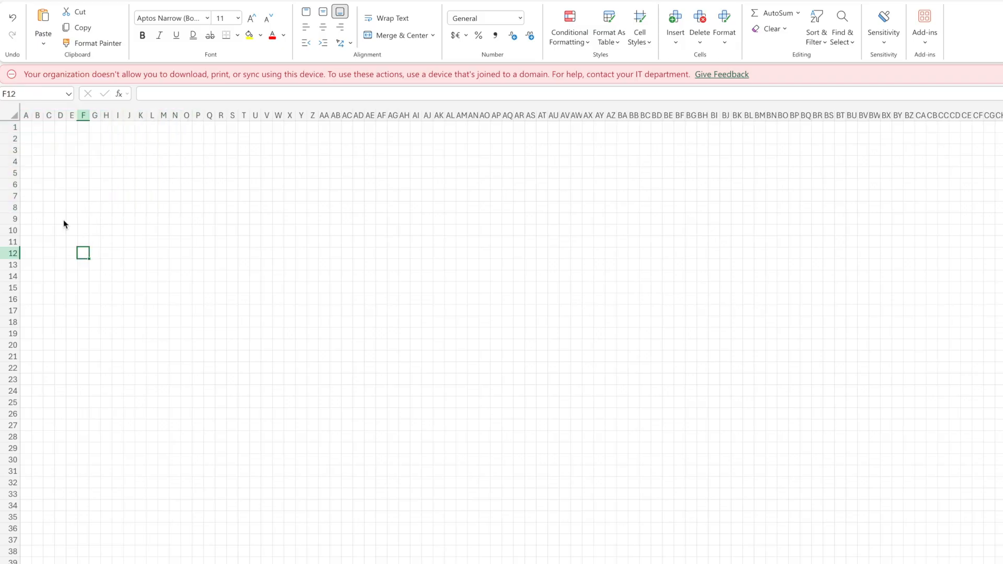
# - Fill cells A1:A40 with the light gray theme color as the first page's outer edge
pyautogui.moveTo(26, 130); pyautogui.dragTo(26, 402)
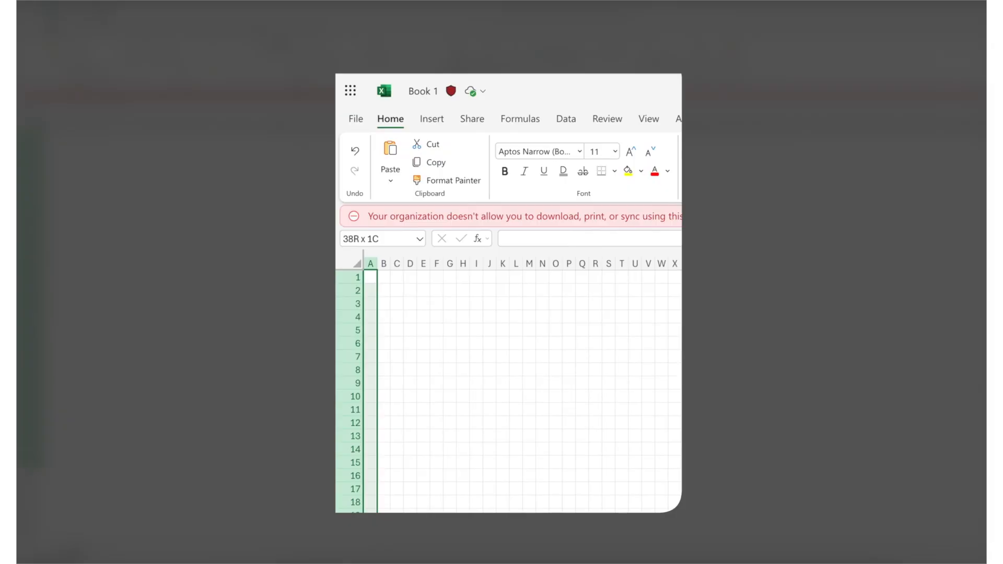
pyautogui.moveTo(38, 463); pyautogui.dragTo(26, 563)
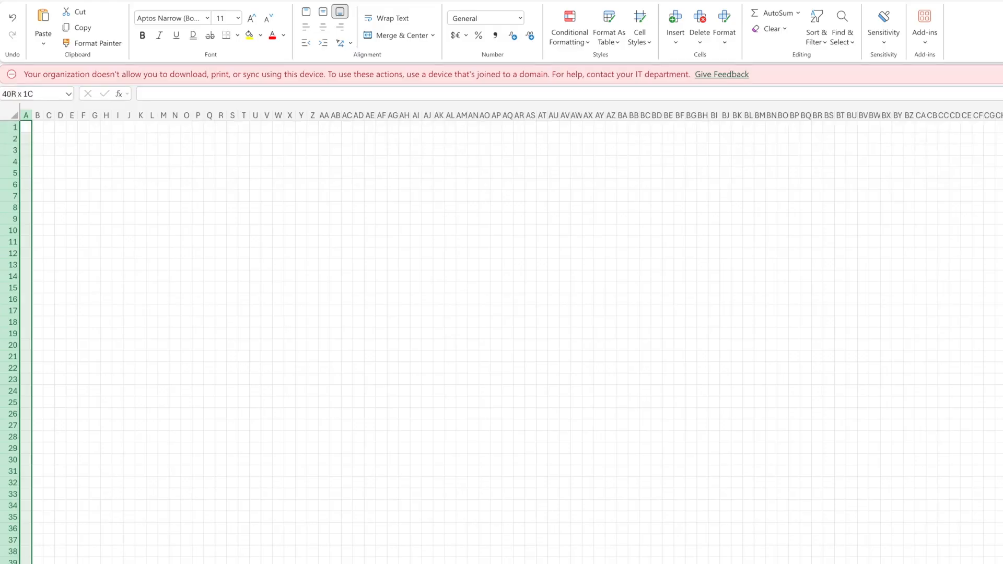
pyautogui.rightClick(26, 243)
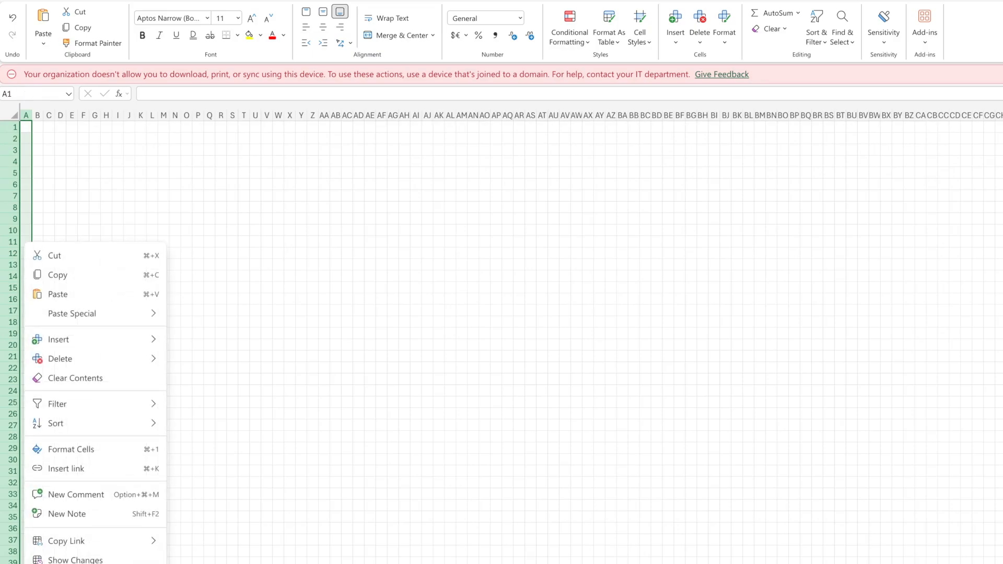
pyautogui.click(202, 563)
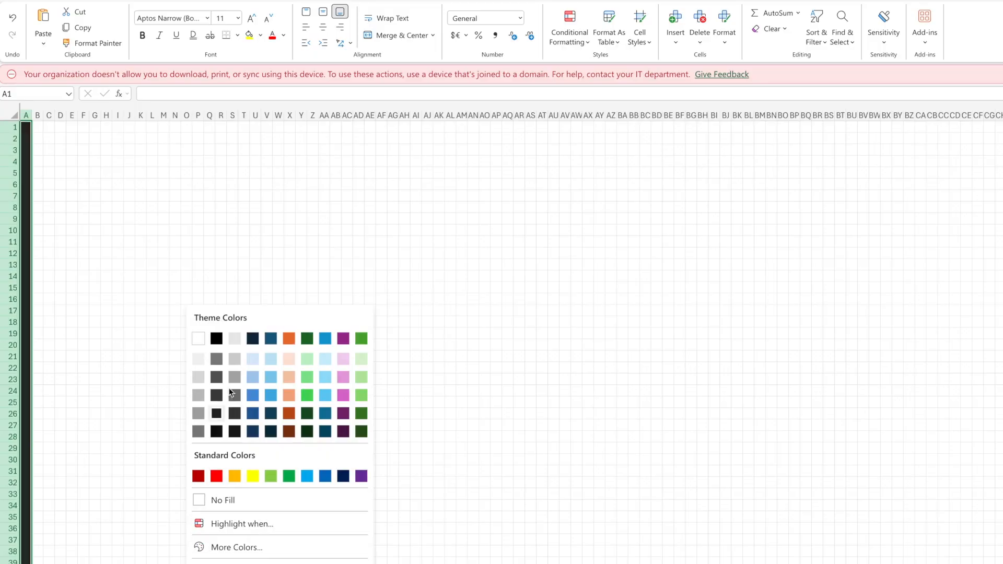
pyautogui.click(236, 339)
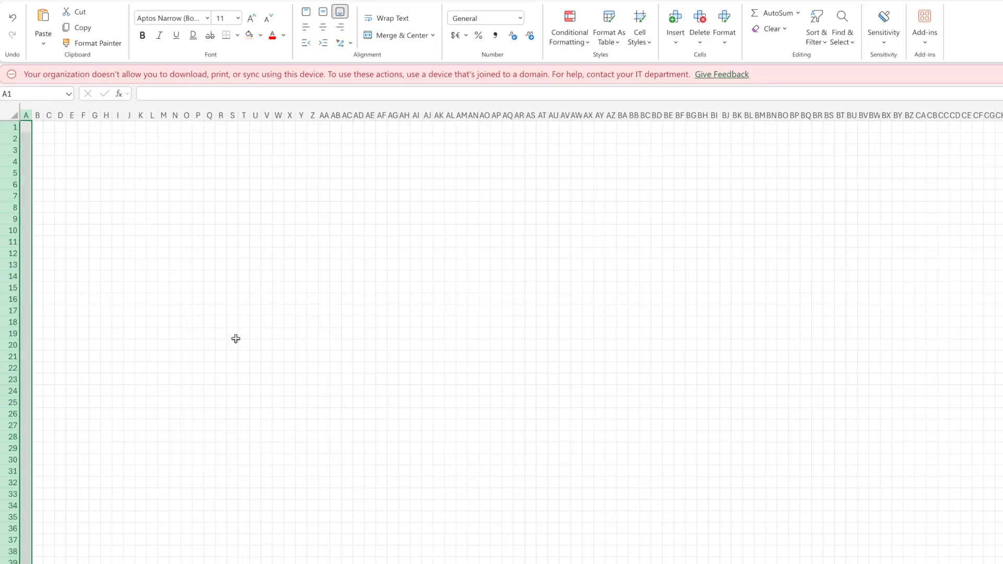
pyautogui.click(183, 378)
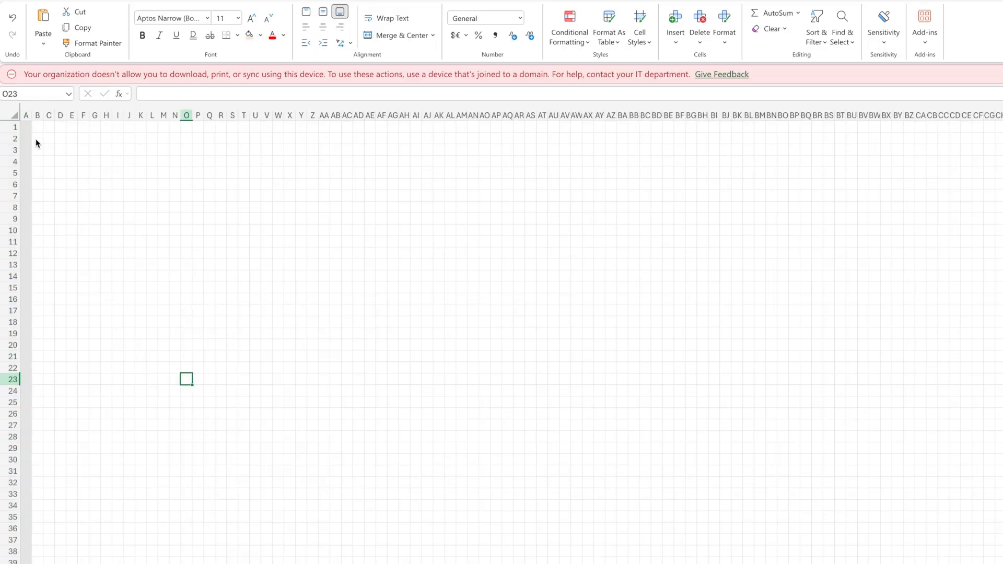
# - Count the rows in column B from row 2 to row 39
pyautogui.moveTo(37, 140); pyautogui.dragTo(36, 562)
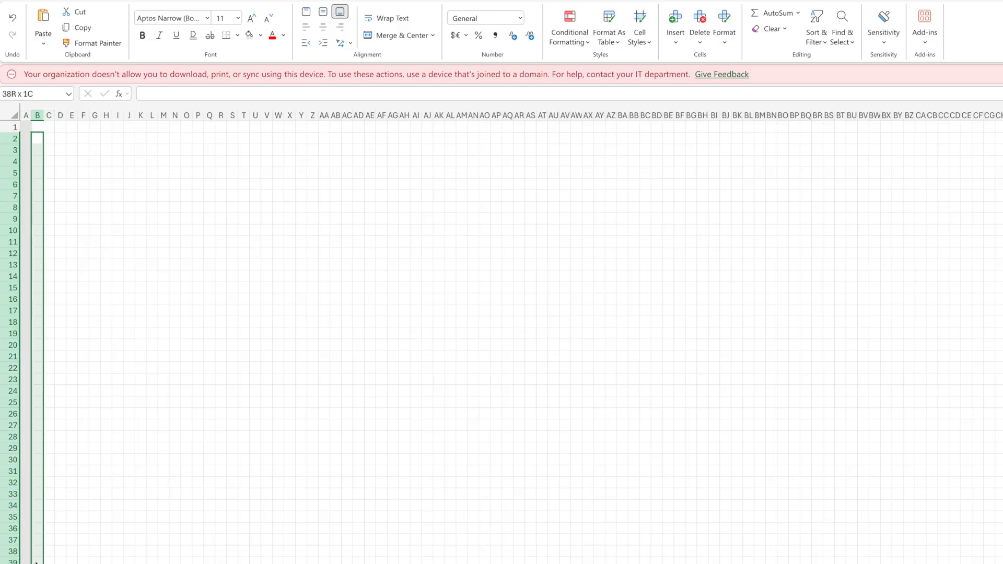
pyautogui.moveTo(35, 562); pyautogui.dragTo(35, 562)
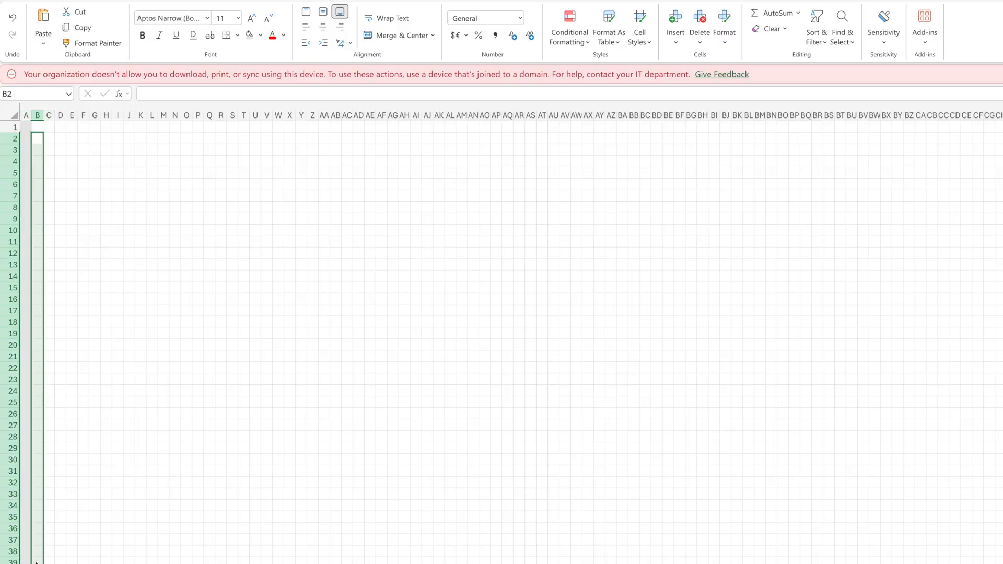
pyautogui.click(94, 194)
# - Fill B1:AB1 and column AB from row 2 to the page's end with the same light gray
pyautogui.moveTo(37, 139)
pyautogui.mouseDown()
pyautogui.moveTo(333, 153)
pyautogui.moveTo(324, 139)
pyautogui.moveTo(336, 127)
pyautogui.moveTo(80, 159)
pyautogui.moveTo(39, 133)
pyautogui.mouseUp()
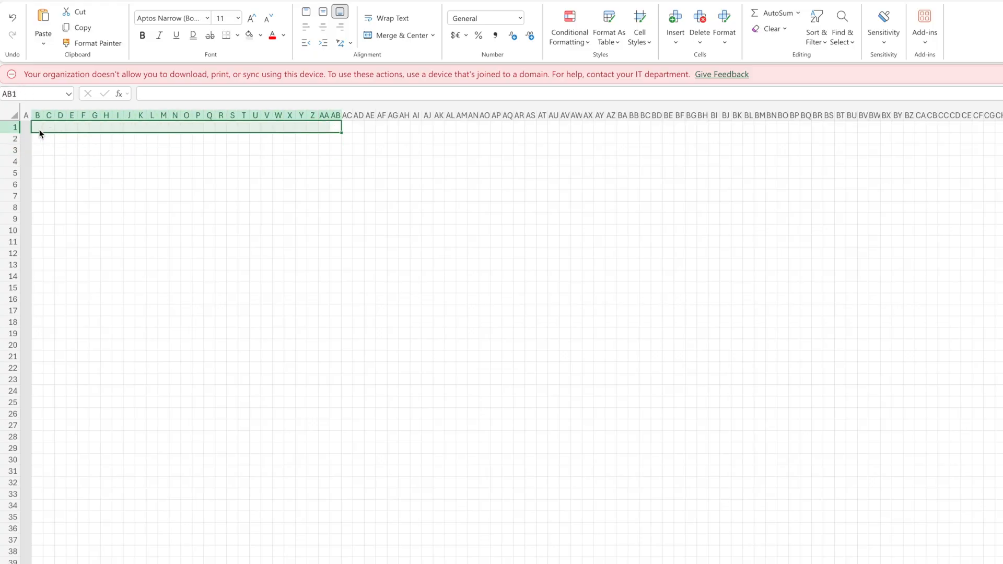
pyautogui.rightClick(40, 134)
pyautogui.click(211, 110)
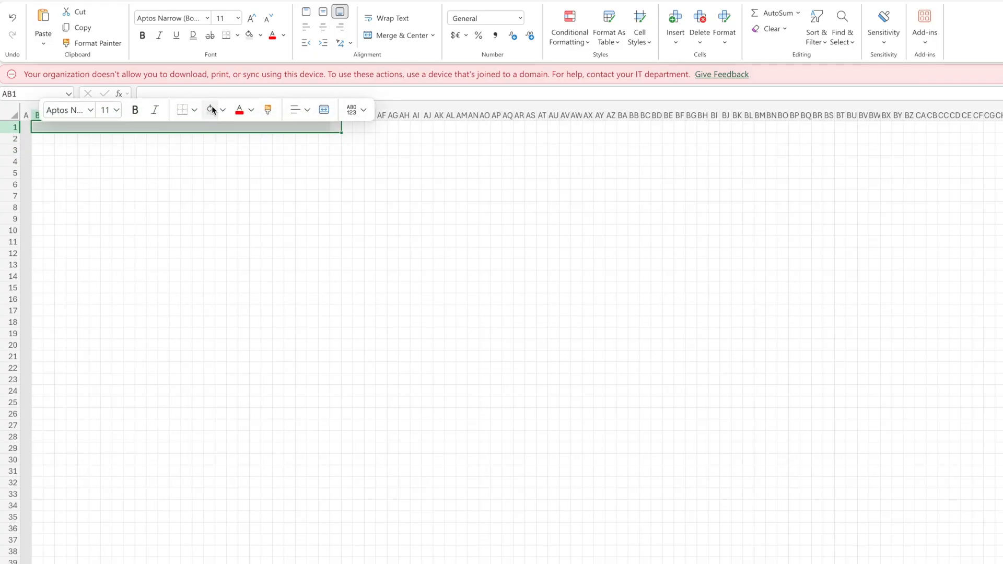
pyautogui.click(129, 173)
pyautogui.moveTo(41, 140); pyautogui.dragTo(335, 561)
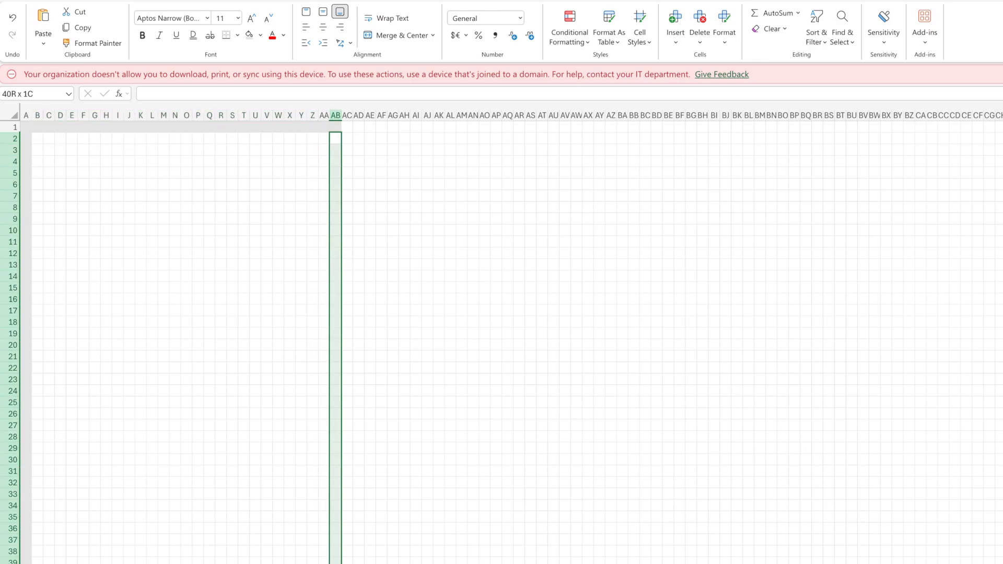
pyautogui.moveTo(334, 561); pyautogui.dragTo(335, 563)
pyautogui.rightClick(334, 563)
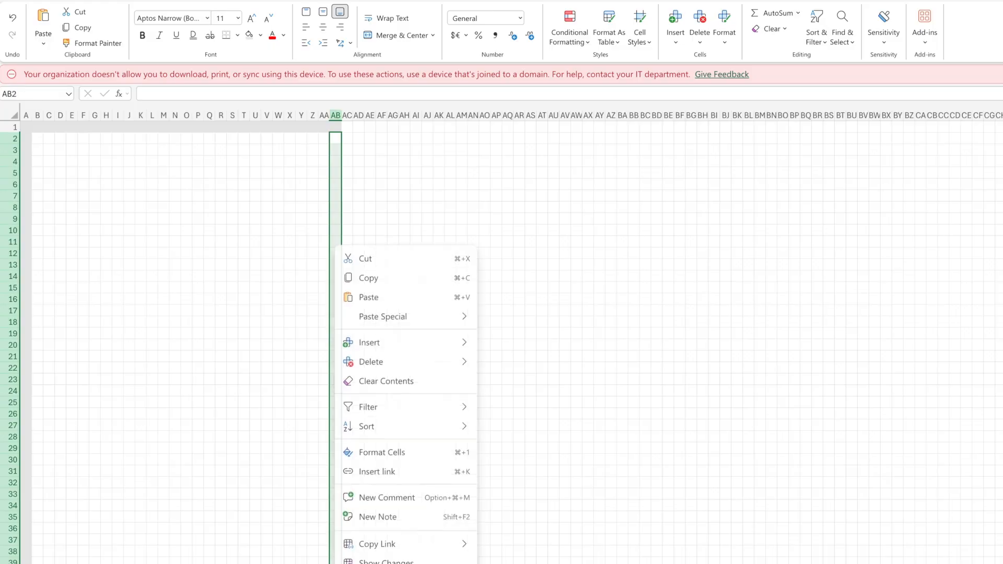
pyautogui.click(386, 563)
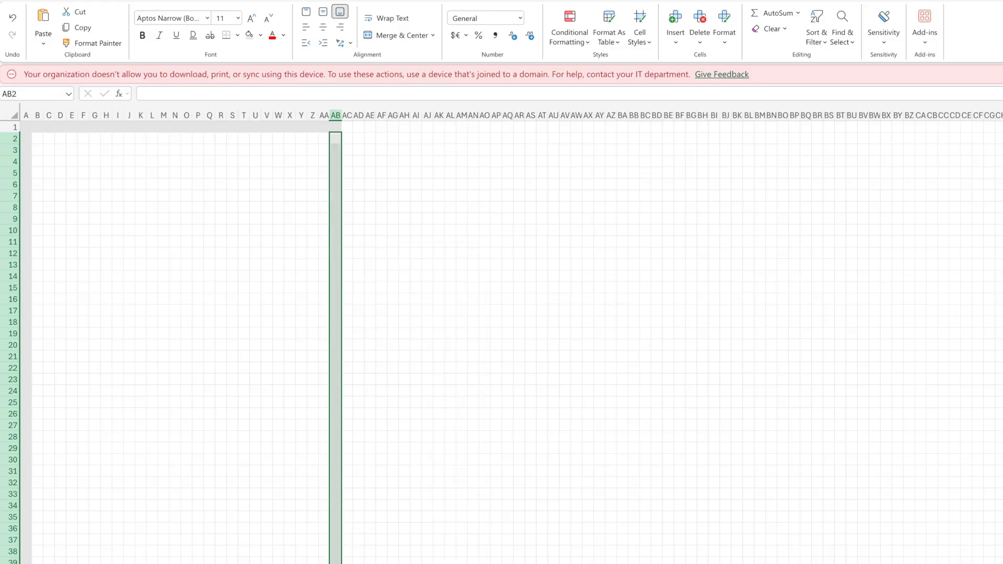
# - Fill B40:AA40 with light gray to close the lower edge of the first page frame
pyautogui.moveTo(37, 563); pyautogui.dragTo(325, 563)
pyautogui.rightClick(327, 563)
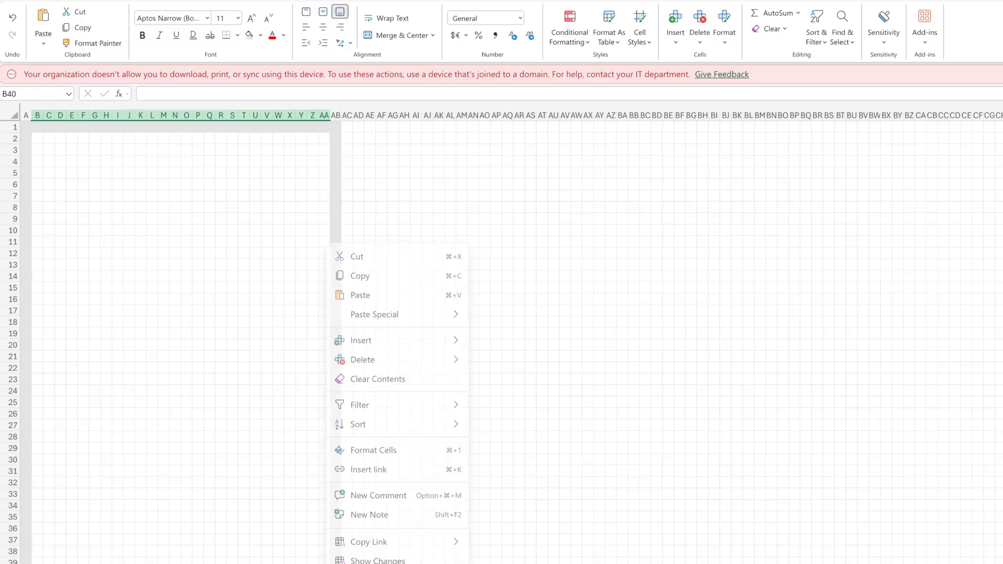
pyautogui.press('Escape')
pyautogui.click(105, 471)
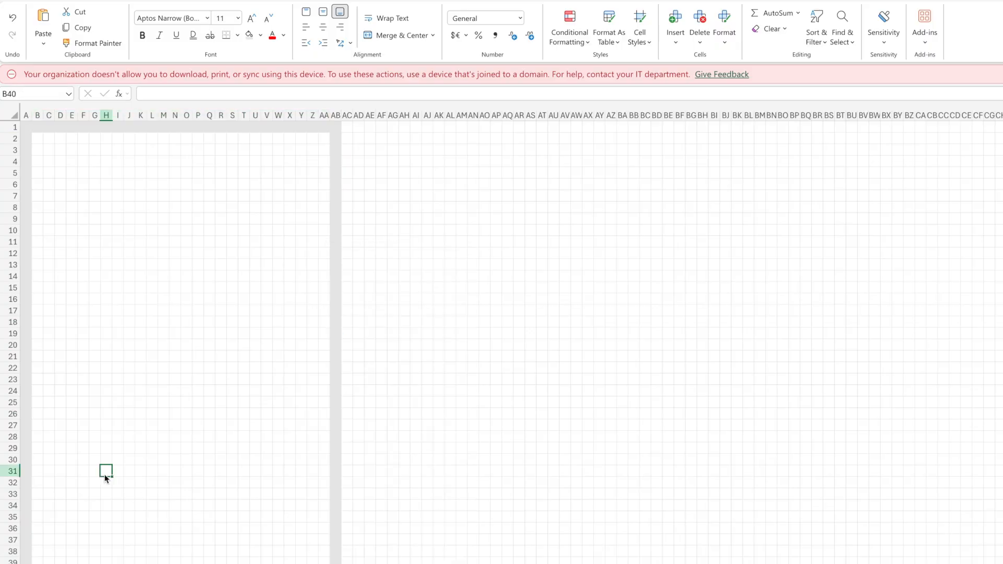
# - Count the columns along row 2 and the rows along column B inside the first page frame
pyautogui.moveTo(41, 143); pyautogui.dragTo(325, 142)
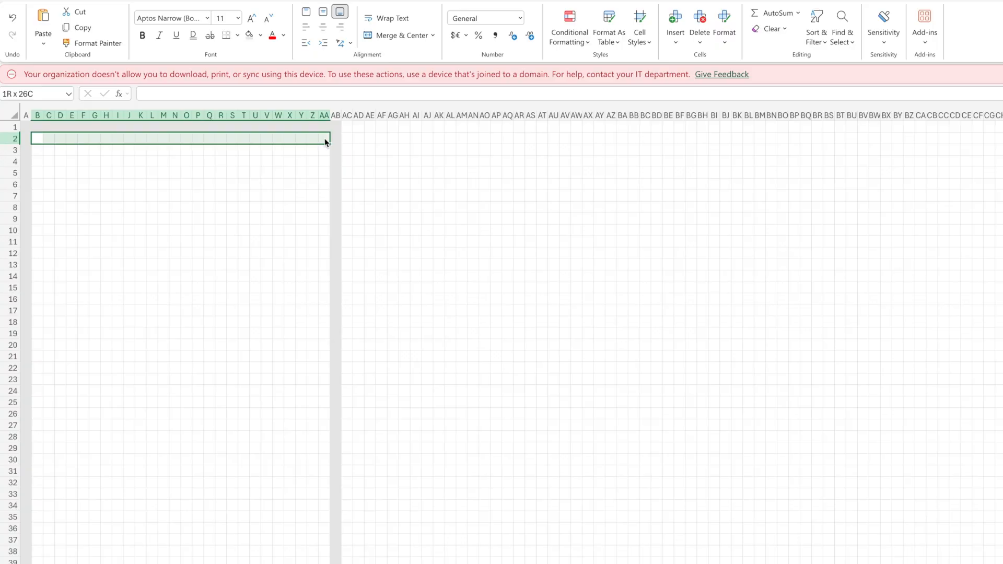
pyautogui.click(152, 228)
pyautogui.moveTo(36, 139); pyautogui.dragTo(40, 560)
# - Fill column AC from row 1 down the page's height with light gray beside the first frame
pyautogui.moveTo(346, 127); pyautogui.dragTo(347, 560)
pyautogui.rightClick(348, 236)
pyautogui.click(382, 290)
pyautogui.click(369, 172)
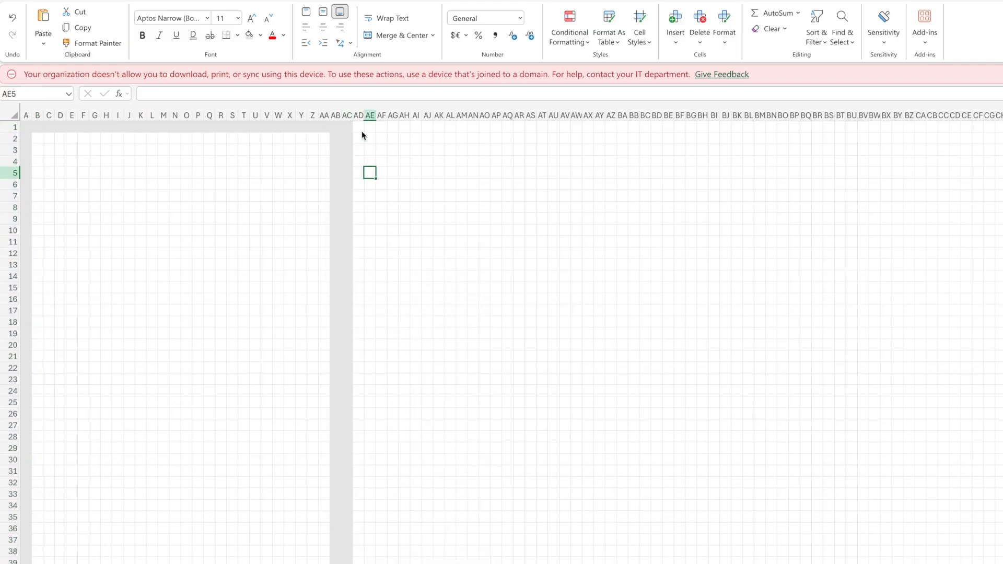
# - Fill AD1:BD1 and column BD from row 2 down with light gray to outline the second page
pyautogui.moveTo(360, 137)
pyautogui.mouseDown()
pyautogui.moveTo(644, 139)
pyautogui.moveTo(356, 128)
pyautogui.mouseUp()
pyautogui.rightClick(355, 128)
pyautogui.click(528, 109)
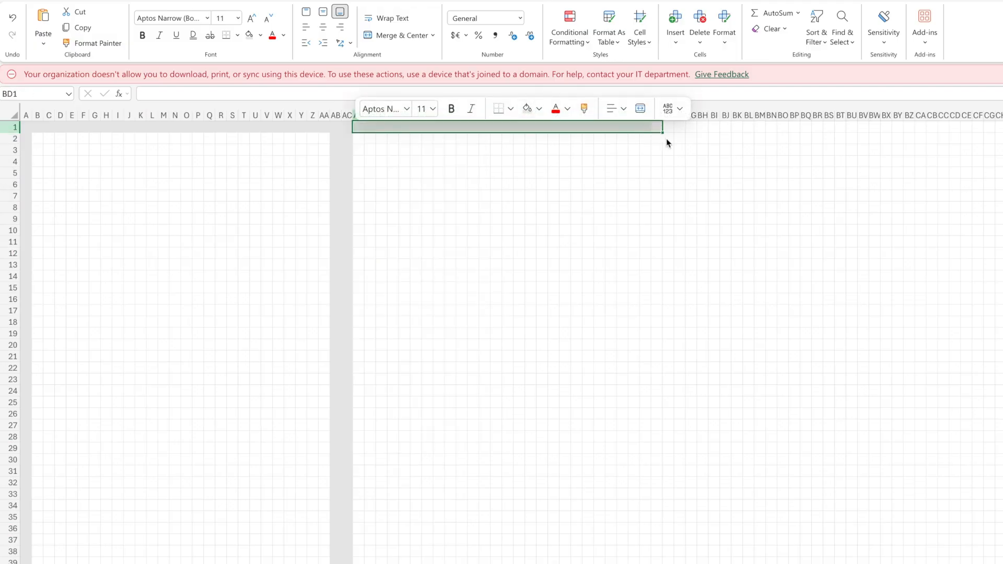
pyautogui.moveTo(656, 138); pyautogui.dragTo(656, 560)
pyautogui.rightClick(654, 246)
pyautogui.click(825, 563)
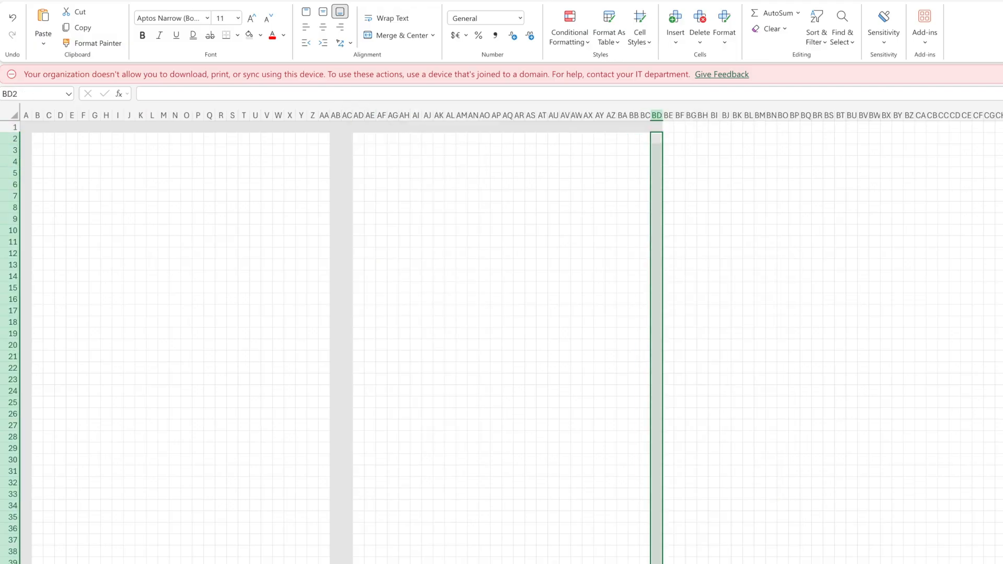
# - Fill row 40 from column AD to BC with light gray to close the second page frame
pyautogui.moveTo(358, 563); pyautogui.dragTo(646, 563)
pyautogui.rightClick(645, 563)
pyautogui.click(816, 563)
pyautogui.click(461, 402)
# - Count the columns along row 2 and the rows along column AD inside the second page frame
pyautogui.moveTo(358, 139); pyautogui.dragTo(647, 139)
pyautogui.click(439, 196)
pyautogui.moveTo(359, 139); pyautogui.dragTo(359, 559)
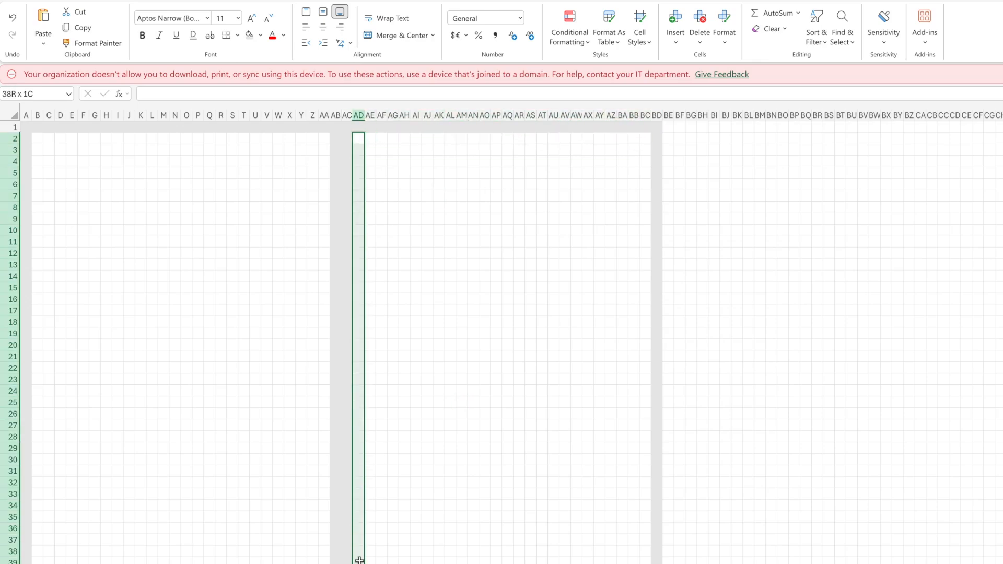
pyautogui.click(411, 499)
# - Rename the sheet to "A5 Template"
pyautogui.rightClick(60, 563)
pyautogui.click(101, 549)
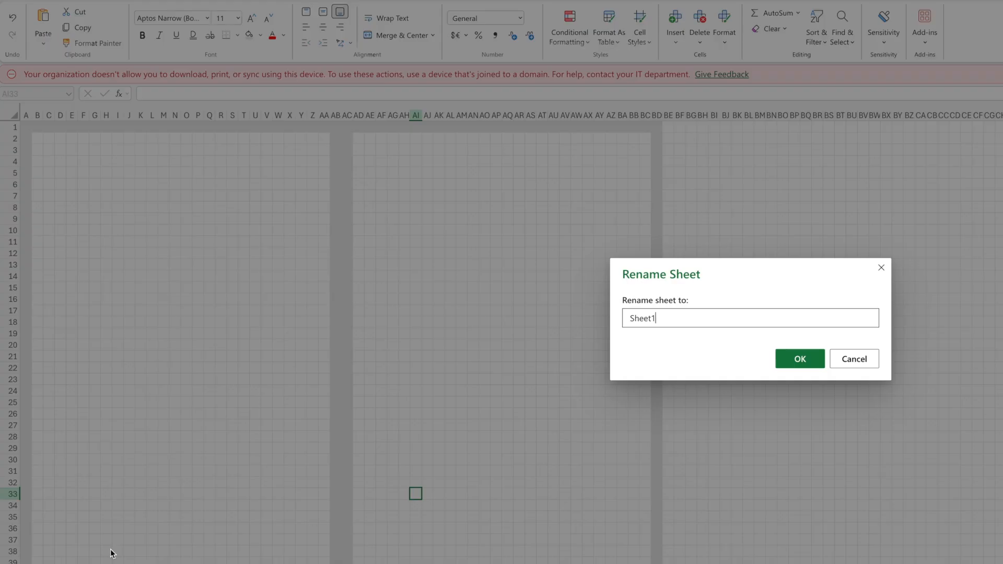
pyautogui.write('A5 Template')
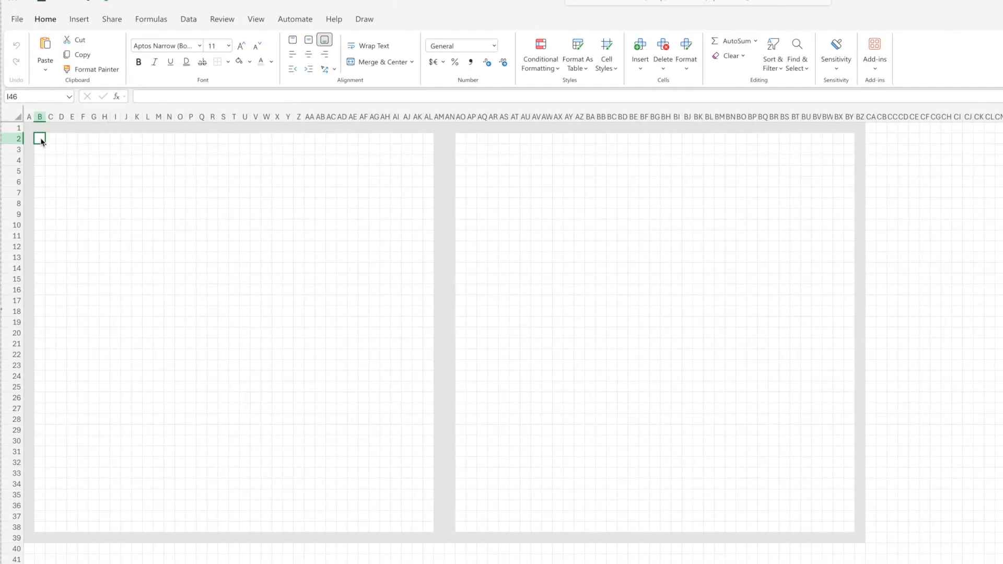
# - Count the columns along row 2 and the rows along column B inside the first page frame
pyautogui.moveTo(41, 141); pyautogui.dragTo(427, 142)
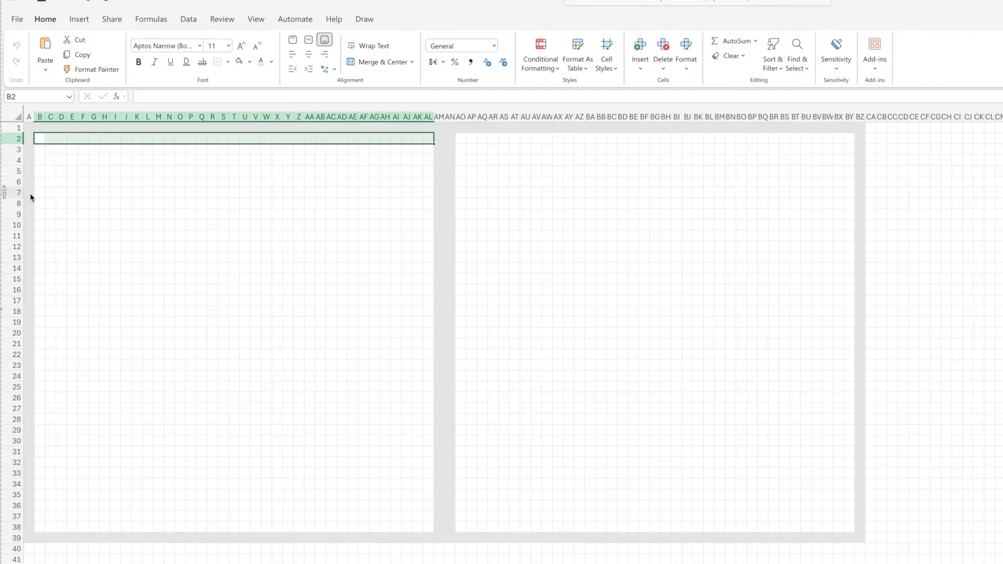
pyautogui.click(104, 161)
pyautogui.moveTo(40, 141); pyautogui.dragTo(43, 525)
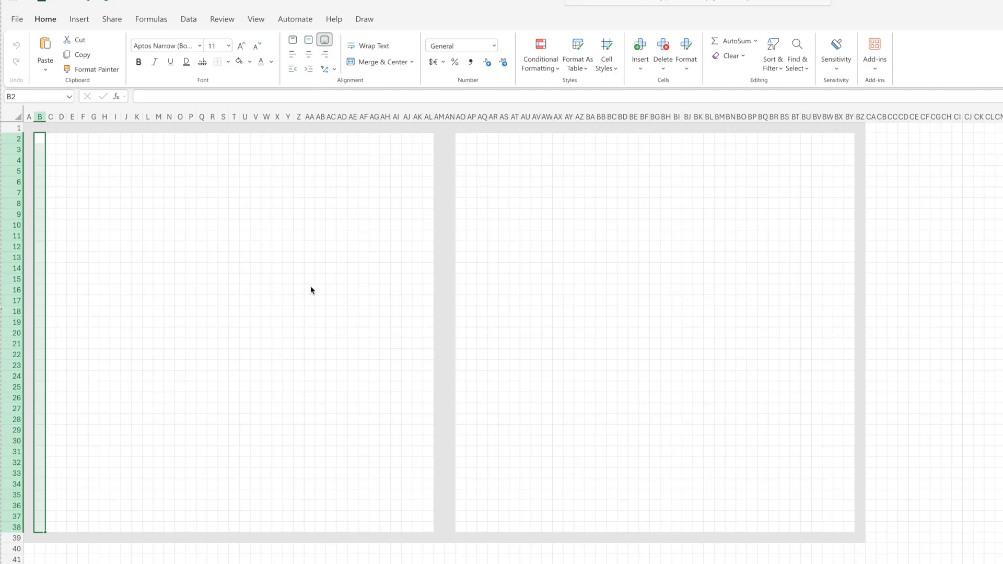
pyautogui.click(676, 258)
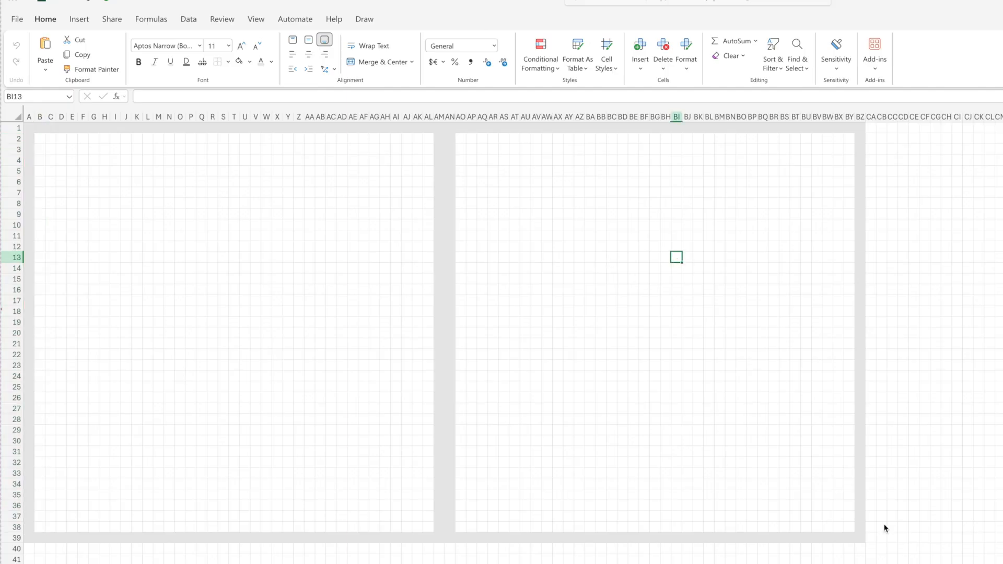
# - Switch to the next template sheet and count its first page's columns along row 2 and rows along column B
pyautogui.hotkey('ctrl', 'pagedown')
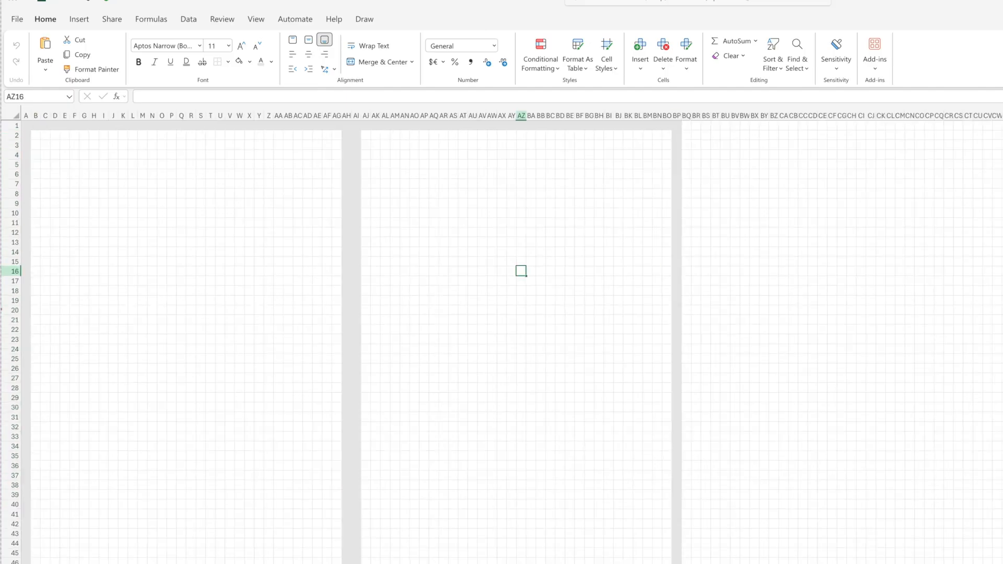
pyautogui.click(39, 136)
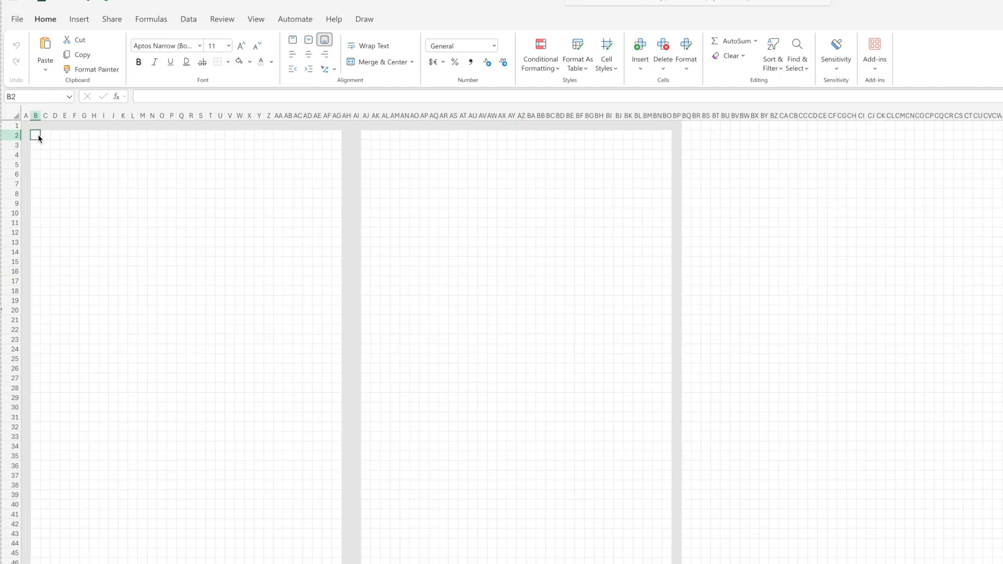
pyautogui.moveTo(38, 137); pyautogui.dragTo(336, 137)
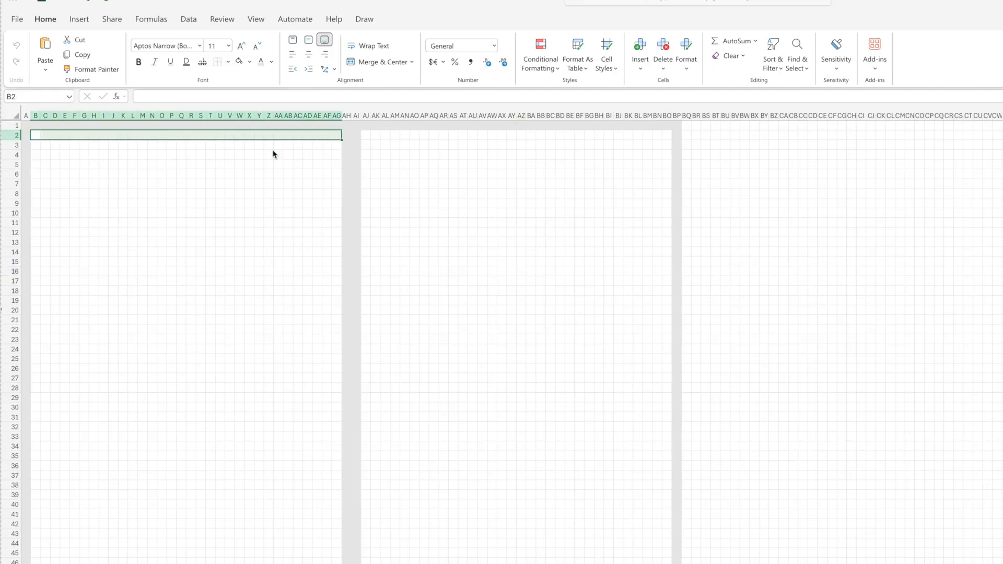
pyautogui.click(36, 183)
pyautogui.moveTo(38, 137); pyautogui.dragTo(40, 563)
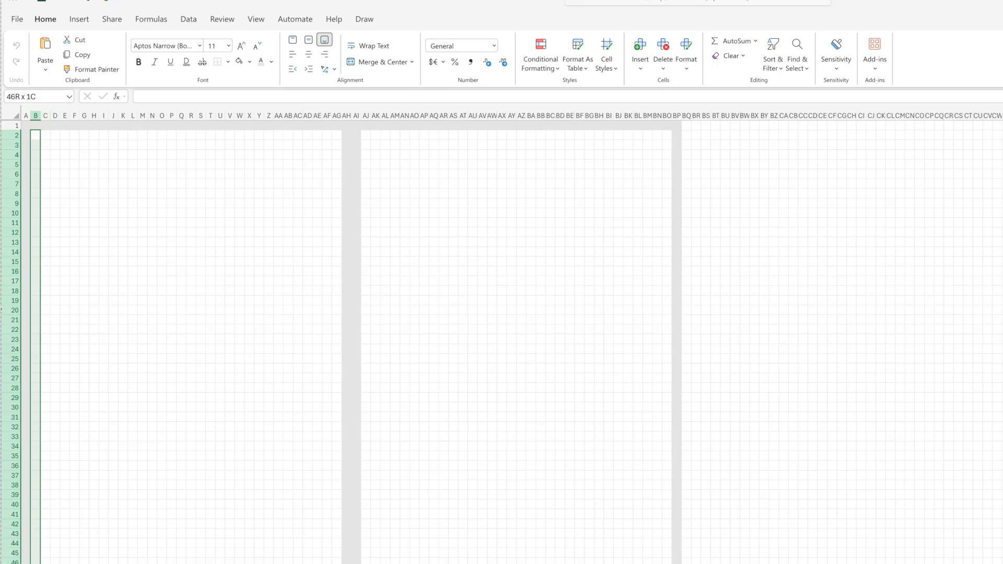
pyautogui.click(64, 137)
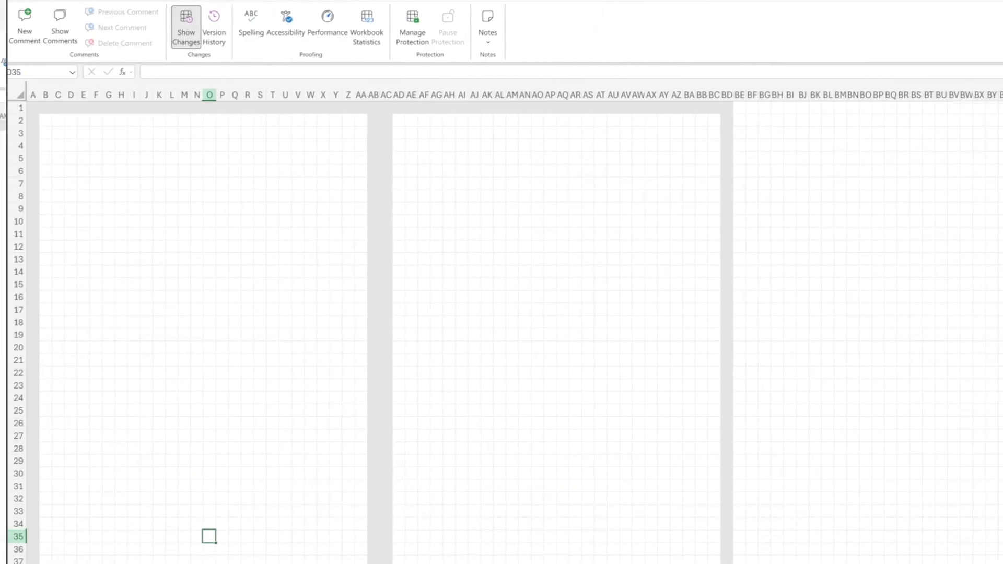
# - Duplicate the "A5 Template" sheet and rename the copy "Weekly View built in tracker"
pyautogui.rightClick(68, 563)
pyautogui.click(109, 477)
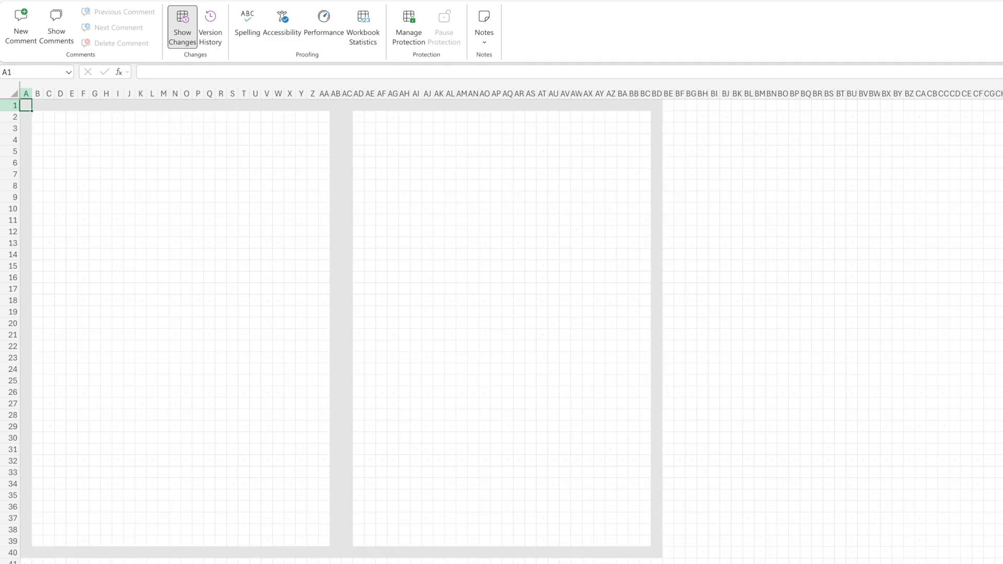
pyautogui.rightClick(101, 563)
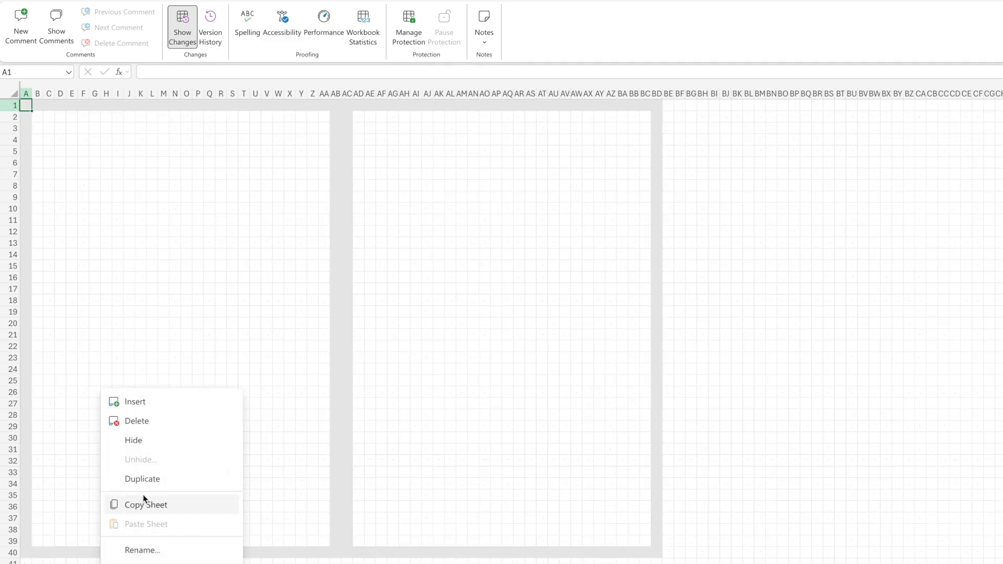
pyautogui.click(159, 550)
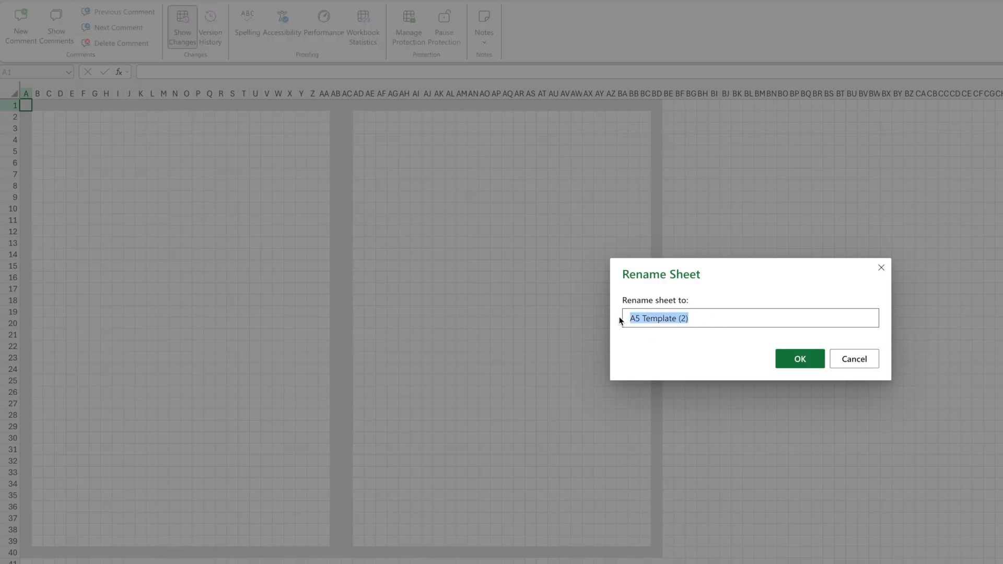
pyautogui.write('Weekly')
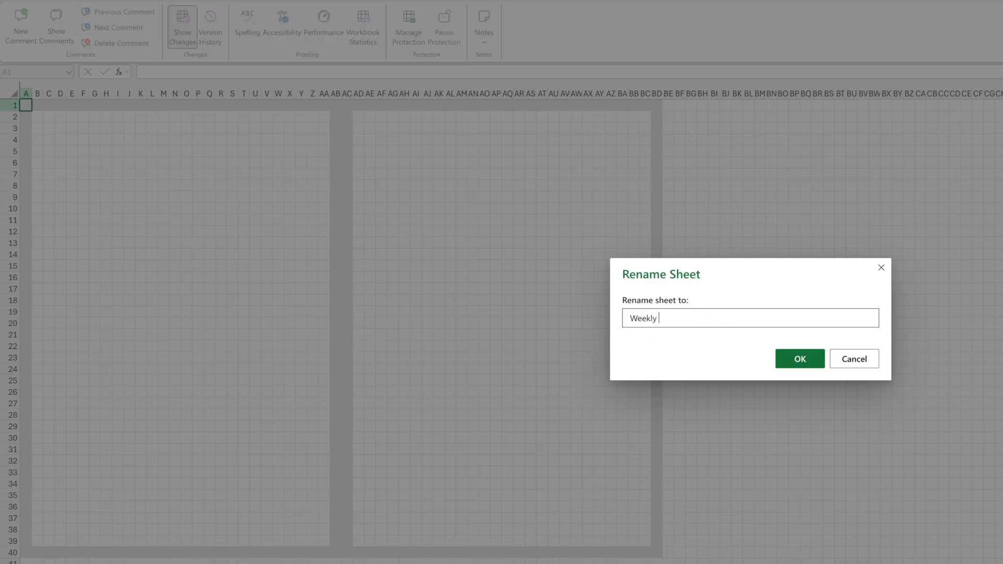
pyautogui.write(' View buil;t  in tracker')
pyautogui.press('Return')
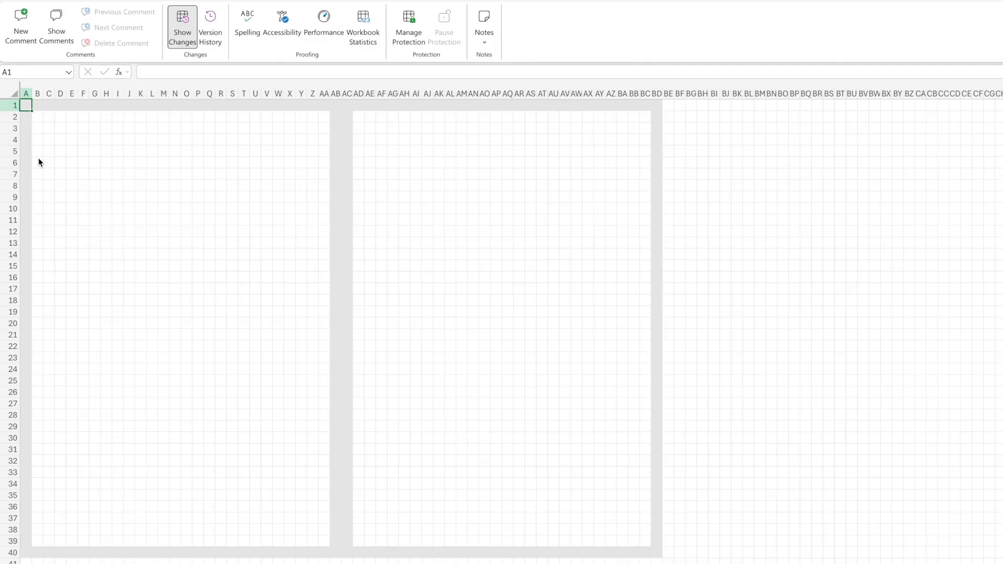
# - Draw an outside border around B5:I14 on the first page to form a day box
pyautogui.moveTo(39, 152); pyautogui.dragTo(120, 156)
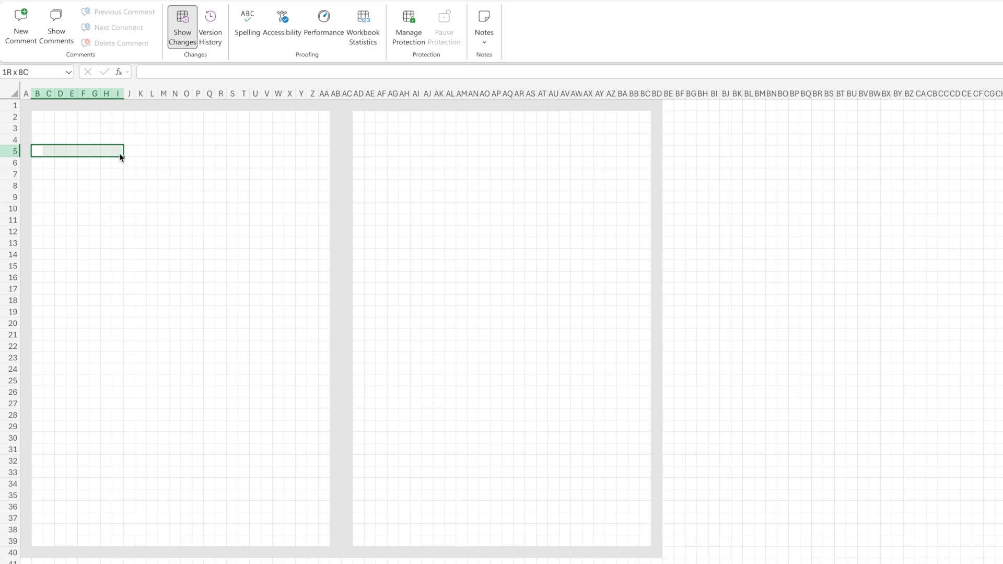
pyautogui.moveTo(119, 152); pyautogui.dragTo(120, 254)
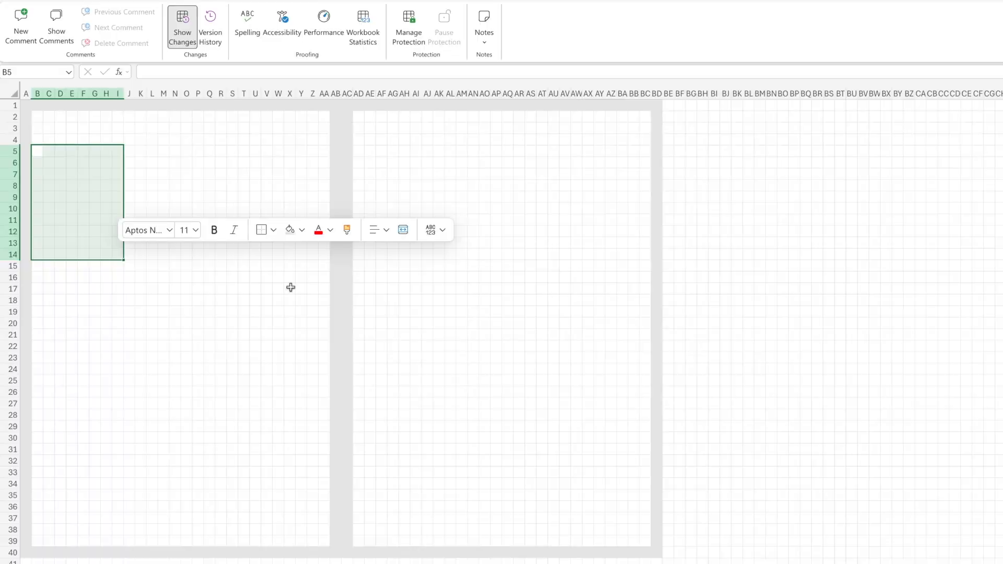
pyautogui.click(209, 300)
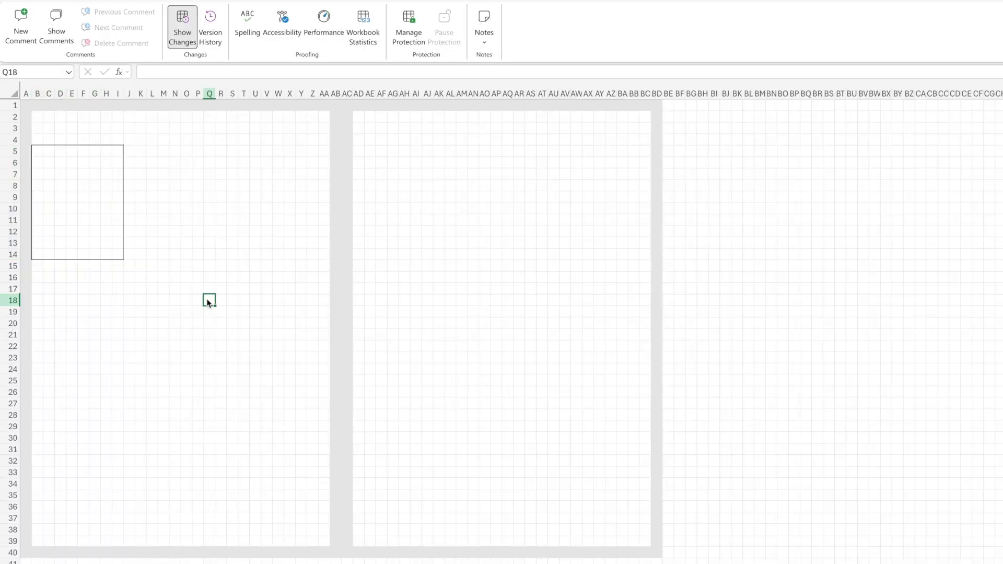
# - Apply all borders to B14:I14 to make a row of tracker squares along the day box's bottom edge
pyautogui.moveTo(35, 255); pyautogui.dragTo(113, 255)
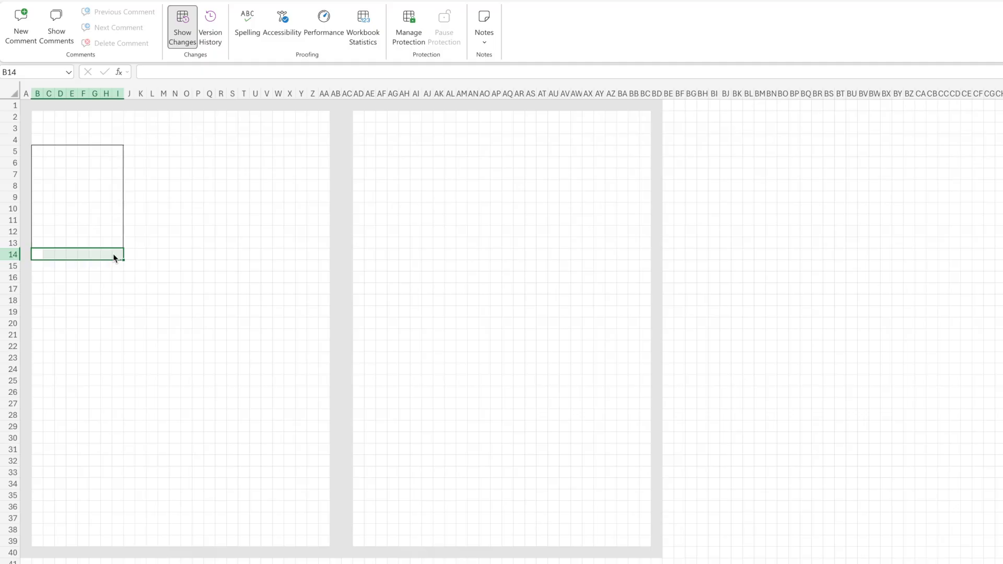
pyautogui.rightClick(79, 255)
pyautogui.click(237, 235)
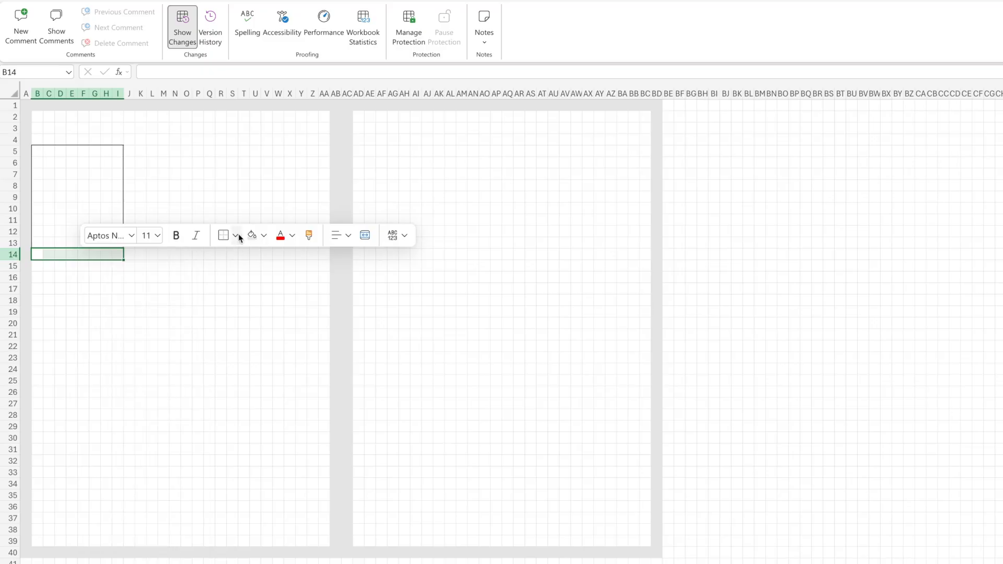
pyautogui.click(227, 287)
pyautogui.click(113, 281)
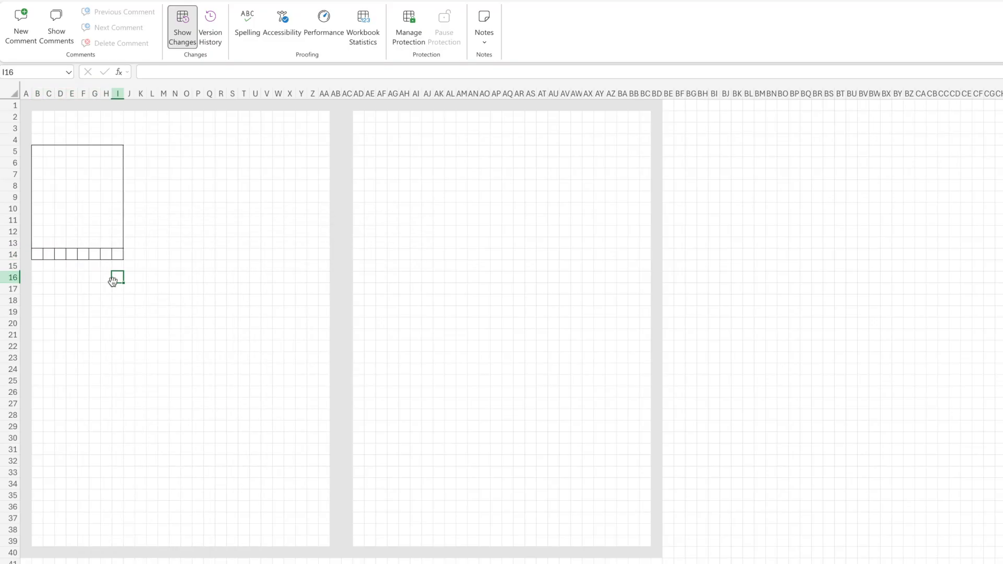
# - Copy the day box B5:I14 into K5:R14 and T5:AA14 on the first page
pyautogui.moveTo(39, 151); pyautogui.dragTo(118, 254)
pyautogui.hotkey('ctrl', 'c')
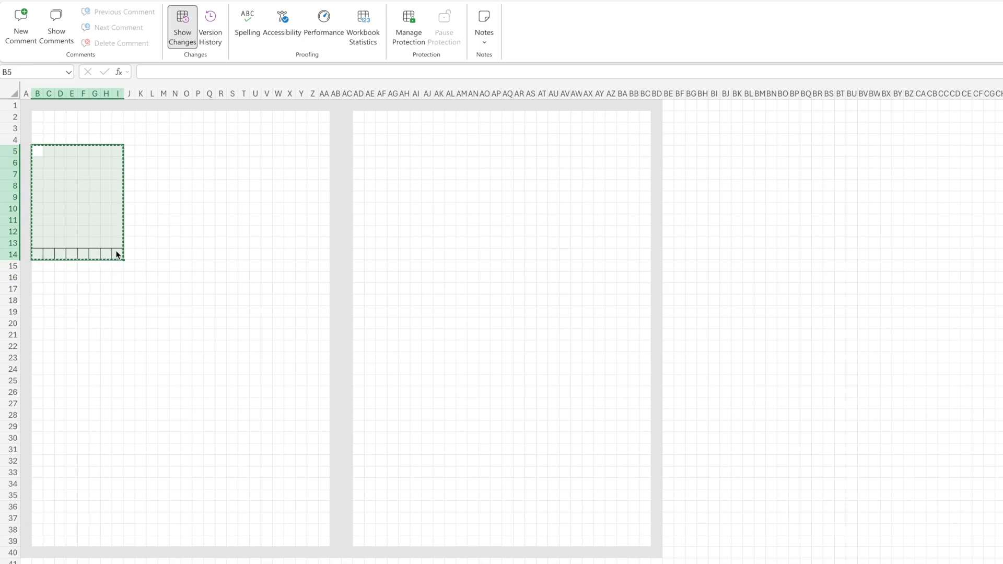
pyautogui.click(143, 151)
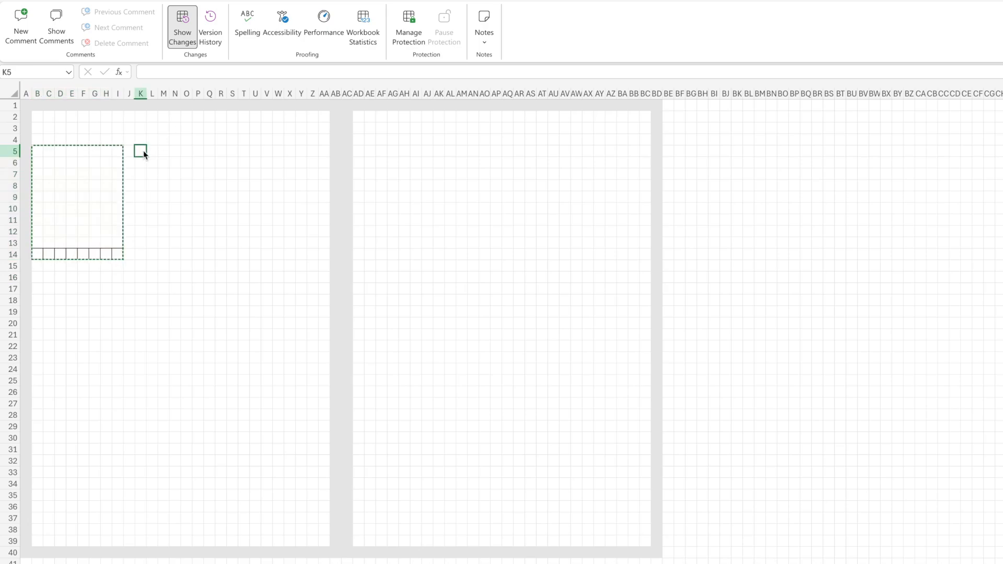
pyautogui.moveTo(143, 151); pyautogui.dragTo(217, 252)
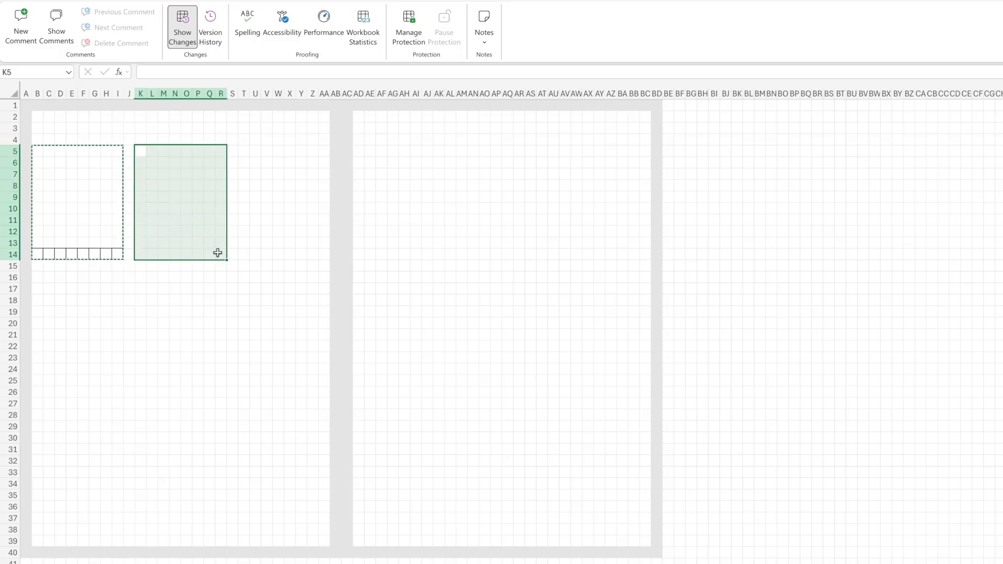
pyautogui.hotkey('ctrl', 'v')
pyautogui.click(220, 300)
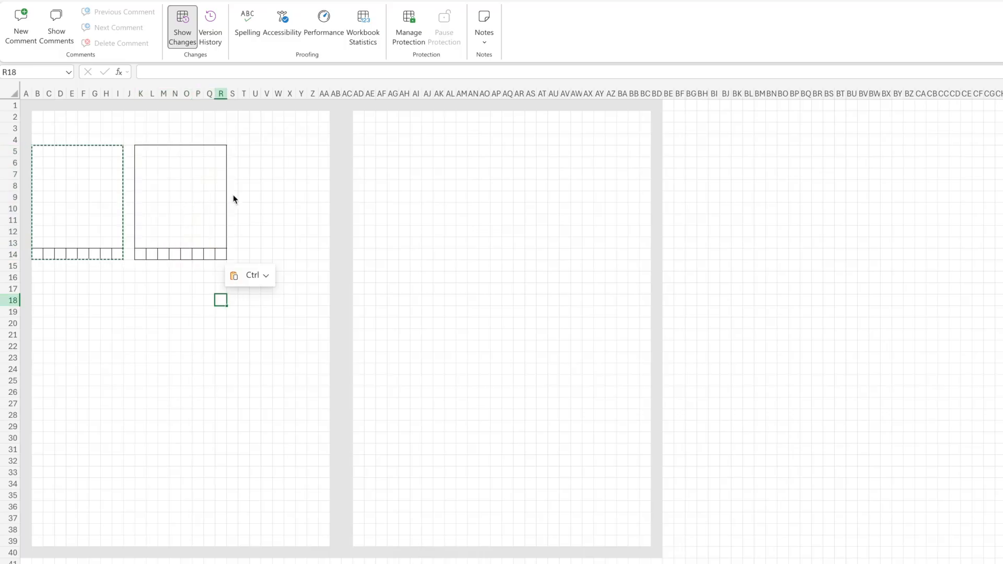
pyautogui.moveTo(245, 150); pyautogui.dragTo(321, 244)
pyautogui.hotkey('ctrl', 'v')
pyautogui.click(414, 253)
# - Paste the copied day box into AD5:AK14, AM5:AT14 and AV5:BC14 on the second page
pyautogui.moveTo(358, 151); pyautogui.dragTo(440, 258)
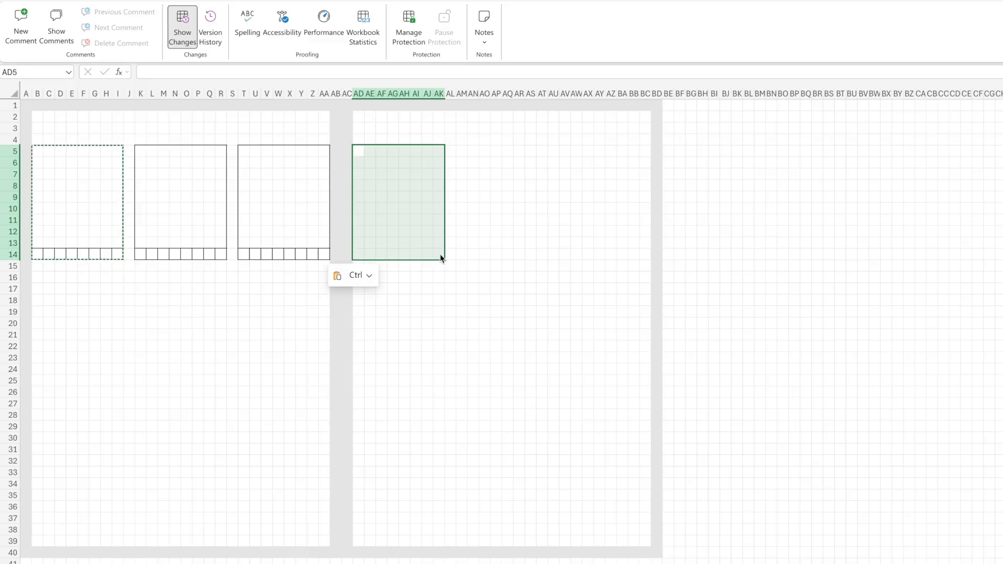
pyautogui.hotkey('ctrl', 'v')
pyautogui.moveTo(462, 151); pyautogui.dragTo(544, 256)
pyautogui.hotkey('ctrl', 'v')
pyautogui.moveTo(565, 151); pyautogui.dragTo(643, 254)
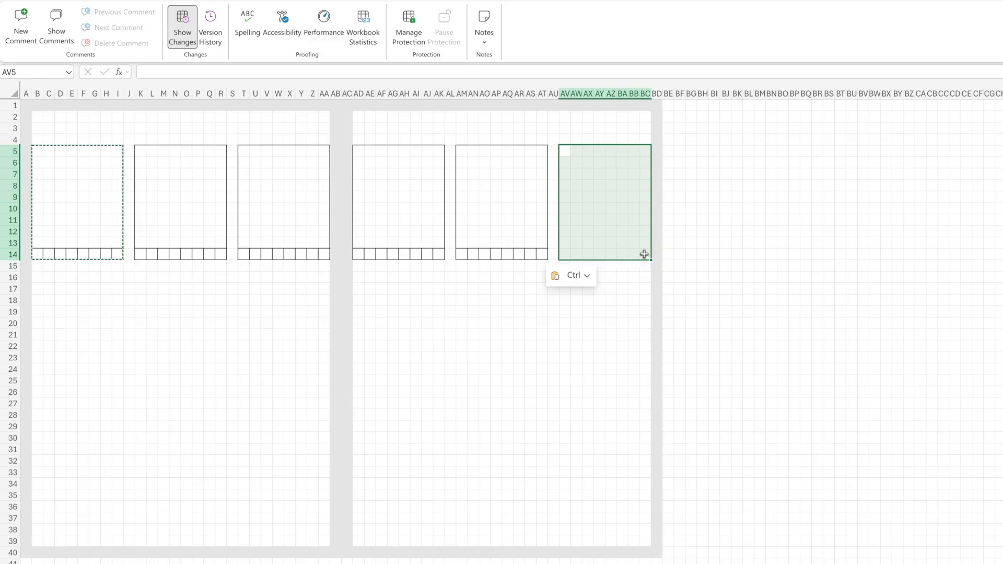
pyautogui.hotkey('ctrl', 'v')
pyautogui.click(586, 311)
pyautogui.doubleClick(197, 323)
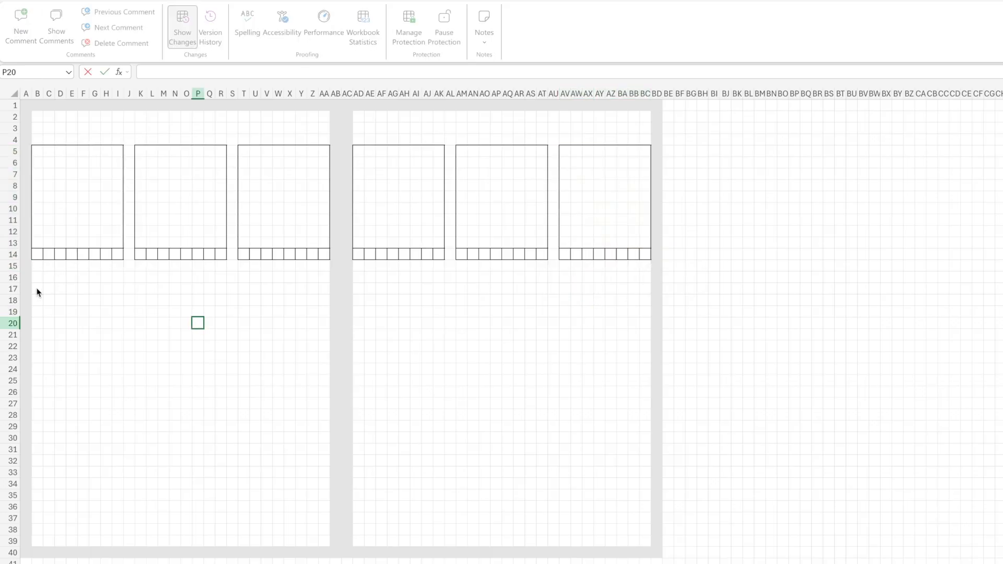
# - Add a left border to O17:O39 and AQ17:AQ39 to divide the lower area of both pages in two
pyautogui.moveTo(37, 288); pyautogui.dragTo(188, 542)
pyautogui.rightClick(188, 541)
pyautogui.click(344, 555)
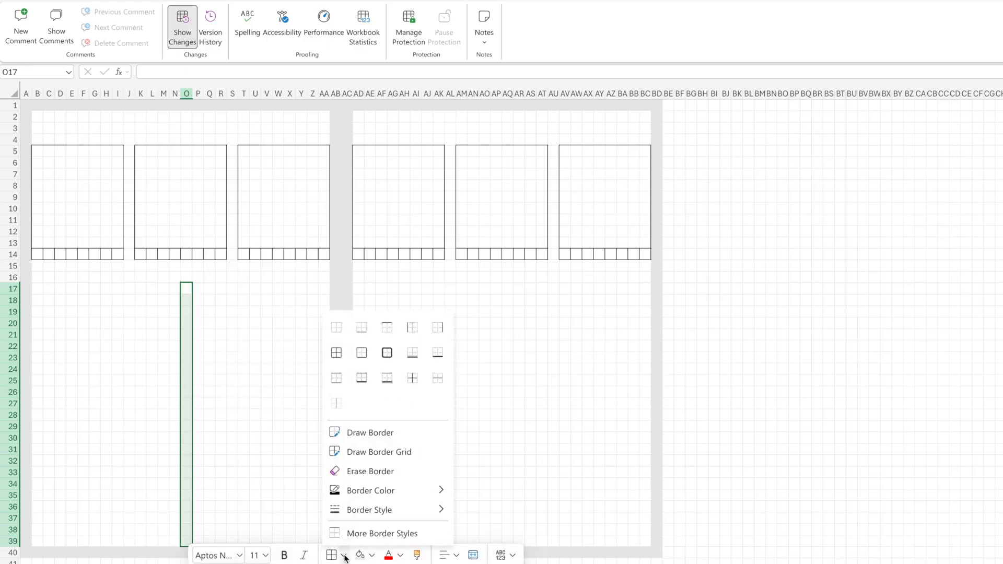
pyautogui.click(412, 327)
pyautogui.moveTo(358, 289); pyautogui.dragTo(508, 540)
pyautogui.rightClick(508, 539)
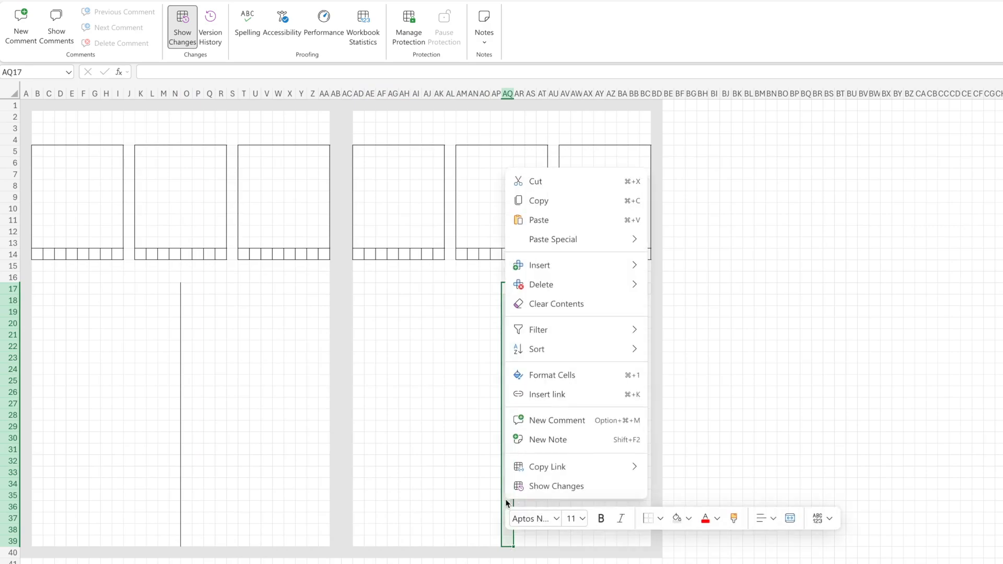
pyautogui.click(653, 519)
pyautogui.click(472, 403)
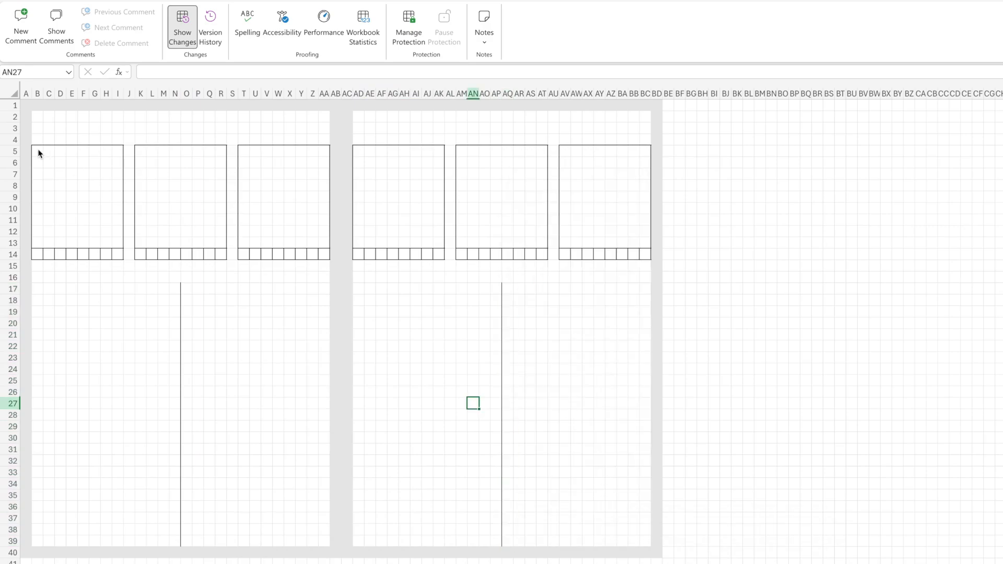
# - Label the first page's day boxes MON in B5, TUE in K5 and WED in T5
pyautogui.moveTo(39, 153); pyautogui.dragTo(71, 151)
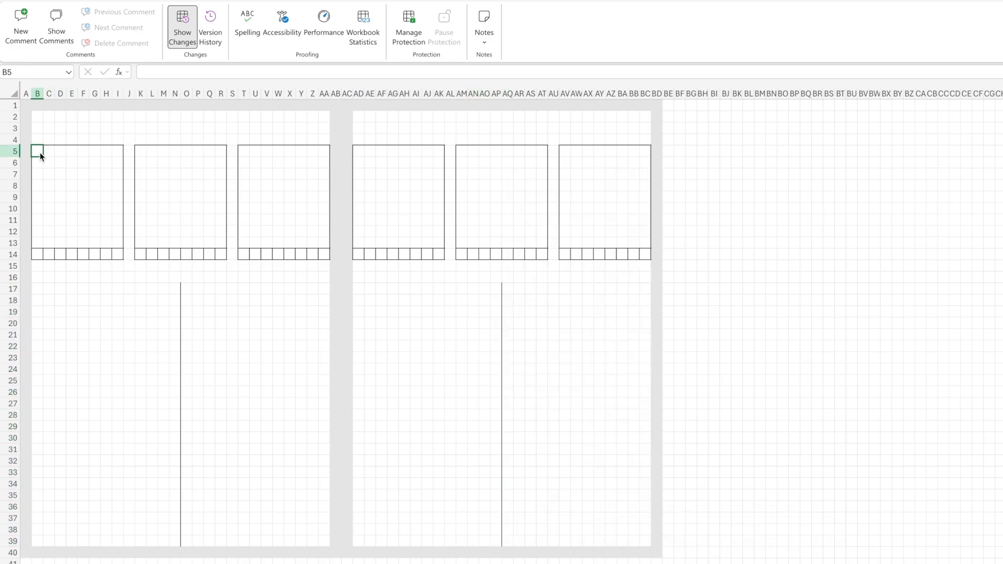
pyautogui.write('MON')
pyautogui.click(140, 151)
pyautogui.write('TUE')
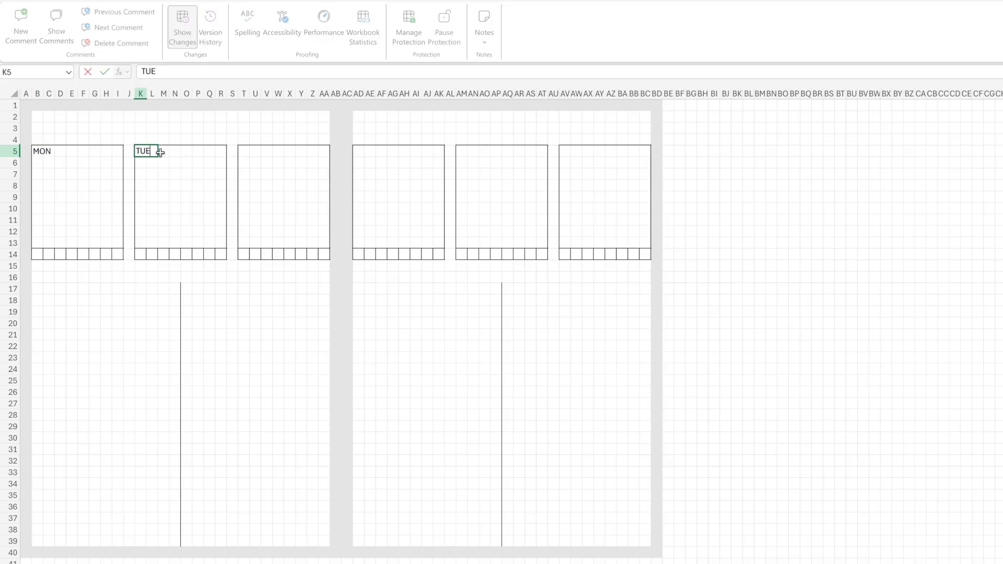
pyautogui.click(243, 152)
pyautogui.write('WED')
# - Label the second page's day boxes TH in AD5, FRI in AM5 and SAT /SUN in AV5
pyautogui.click(359, 151)
pyautogui.write('THU')
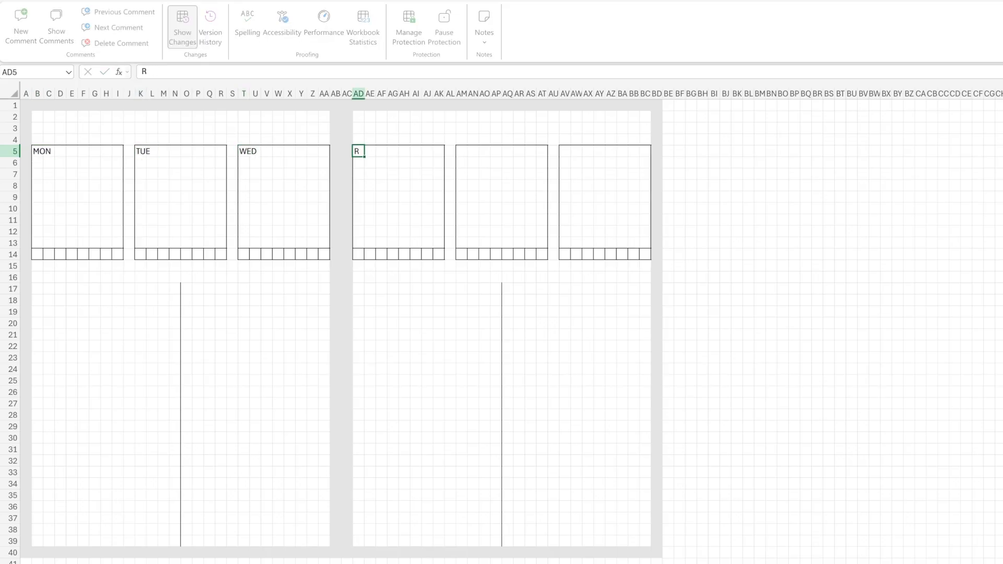
pyautogui.press('Return')
pyautogui.doubleClick(359, 151)
pyautogui.press('BackSpace')
pyautogui.press('BackSpace')
pyautogui.press('BackSpace')
pyautogui.click(463, 152)
pyautogui.write('FRI')
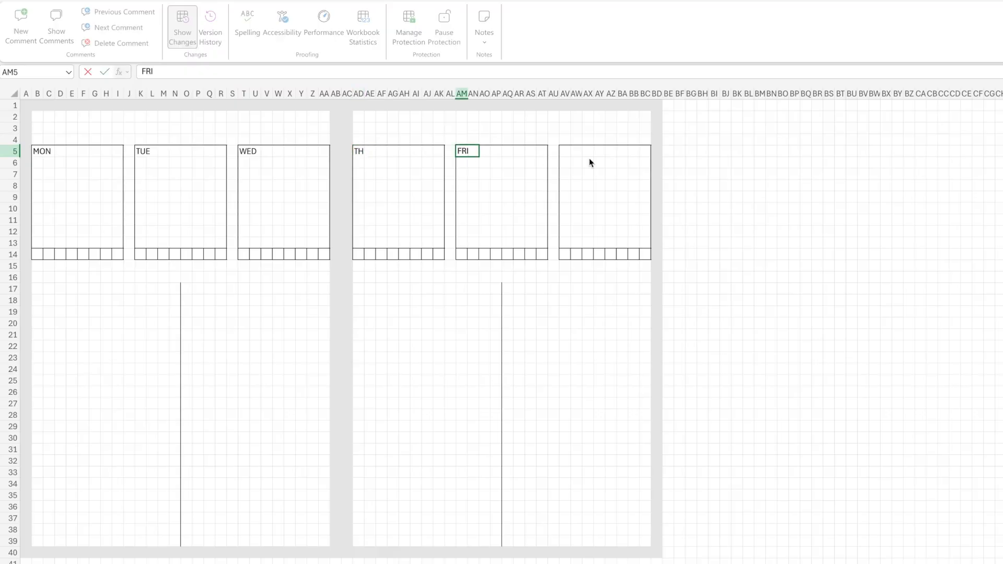
pyautogui.click(563, 154)
pyautogui.write('SAT /SUN')
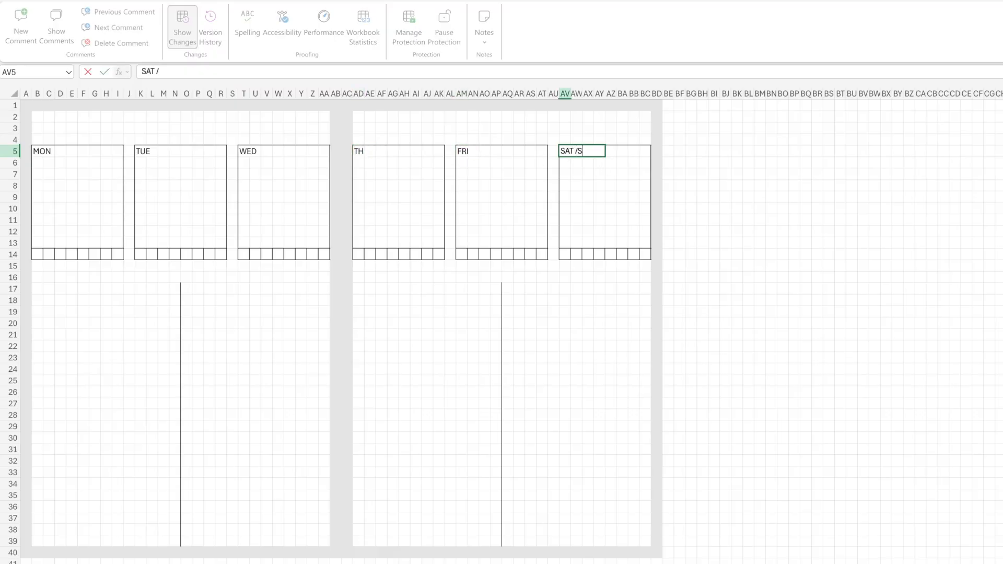
pyautogui.click(118, 153)
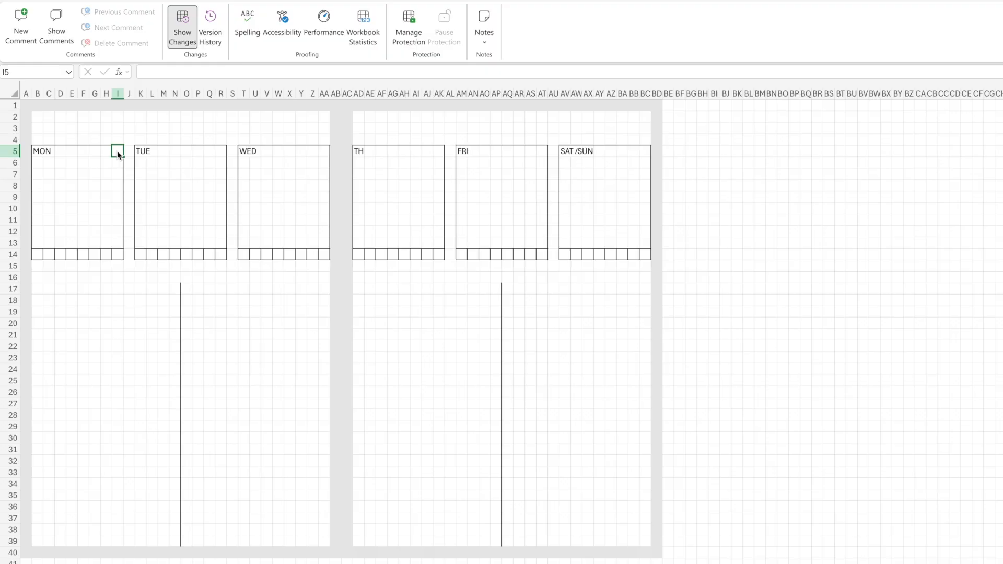
# - Add # date placeholders to the first page's day boxes in I5, R5 and AA5
pyautogui.write('#')
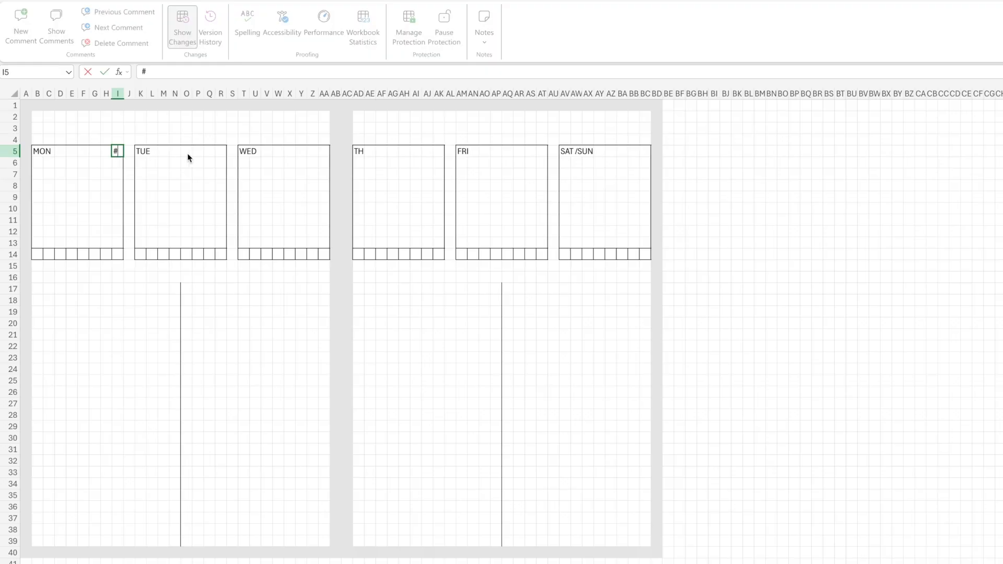
pyautogui.click(221, 151)
pyautogui.write('#')
pyautogui.click(324, 152)
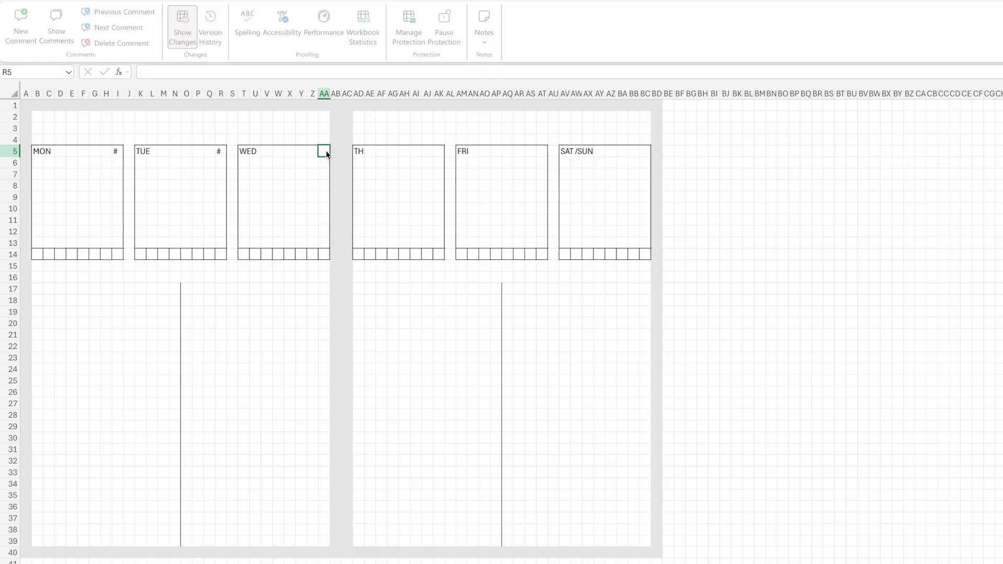
# - Add # date placeholders to the second page's boxes in AK5 and AT5, and # / # in BB5
pyautogui.click(439, 152)
pyautogui.click(550, 150)
pyautogui.click(541, 150)
pyautogui.write('#')
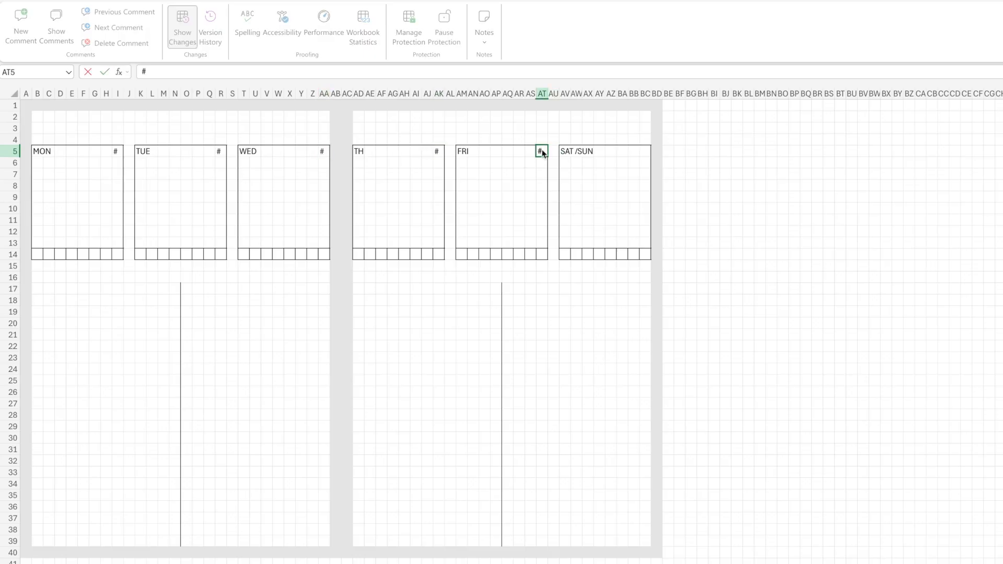
pyautogui.click(634, 152)
pyautogui.write('# / #')
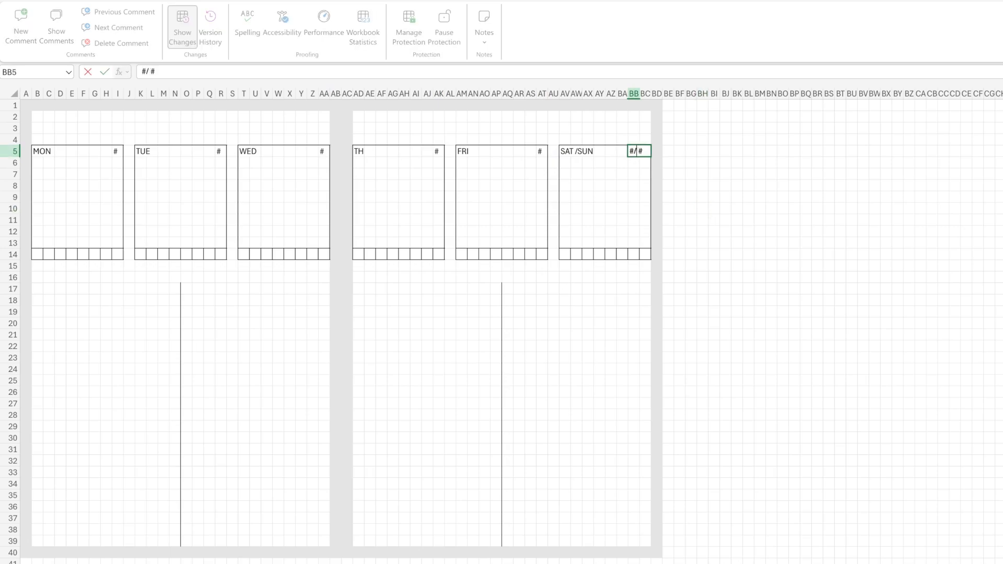
pyautogui.click(782, 151)
# - Merge and center B17:G18 and enter the heading NOTES / TASK
pyautogui.moveTo(38, 287); pyautogui.dragTo(99, 302)
pyautogui.rightClick(99, 302)
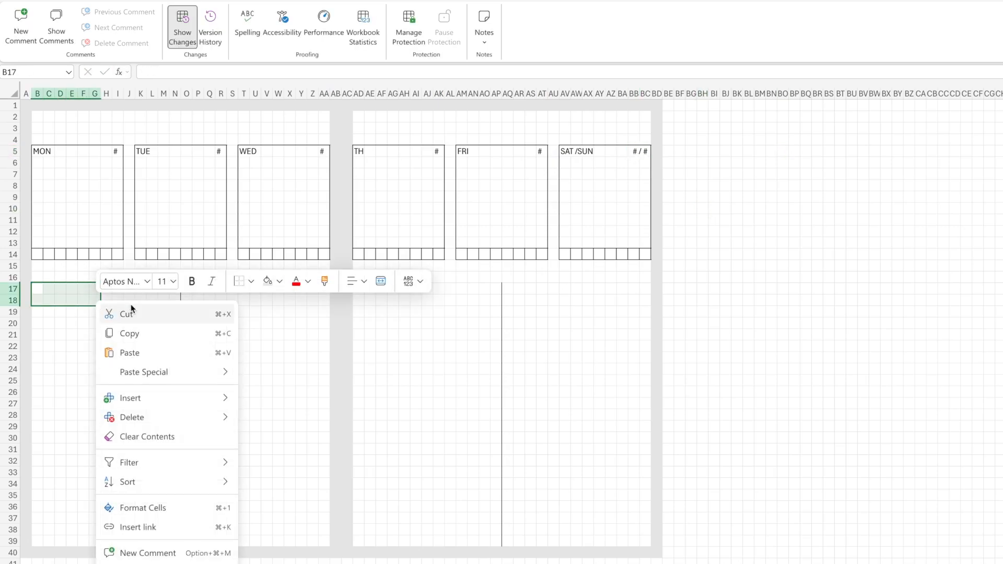
pyautogui.press('Escape')
pyautogui.click(392, 34)
pyautogui.write('NOIT')
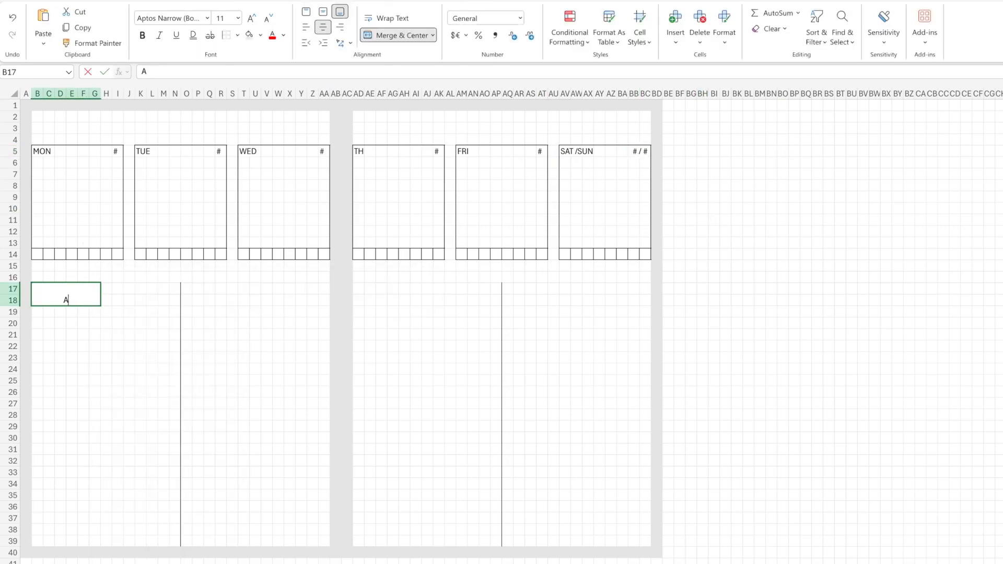
pyautogui.write('NOTES / TASK')
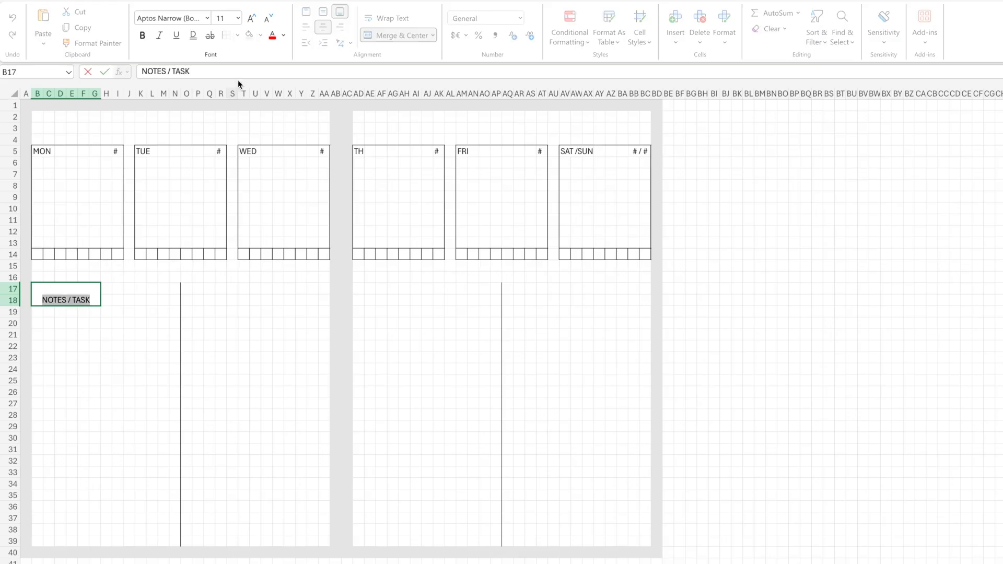
pyautogui.hotkey('ctrl', 'Return')
# - Format the NOTES / TASK heading as middle- and left-aligned, 14 pt and bold
pyautogui.click(324, 11)
pyautogui.click(306, 27)
pyautogui.click(237, 17)
pyautogui.click(226, 99)
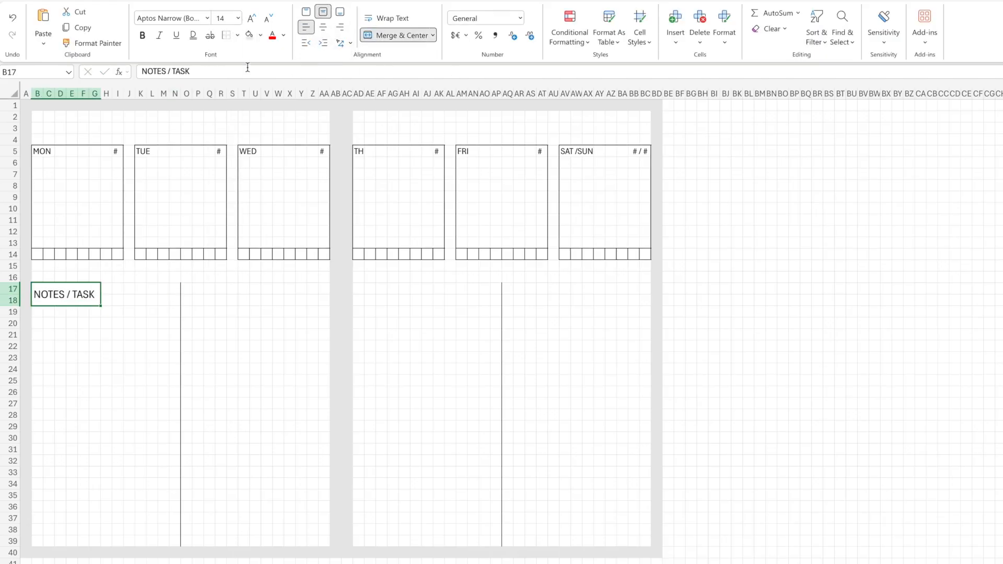
pyautogui.click(142, 35)
pyautogui.click(704, 256)
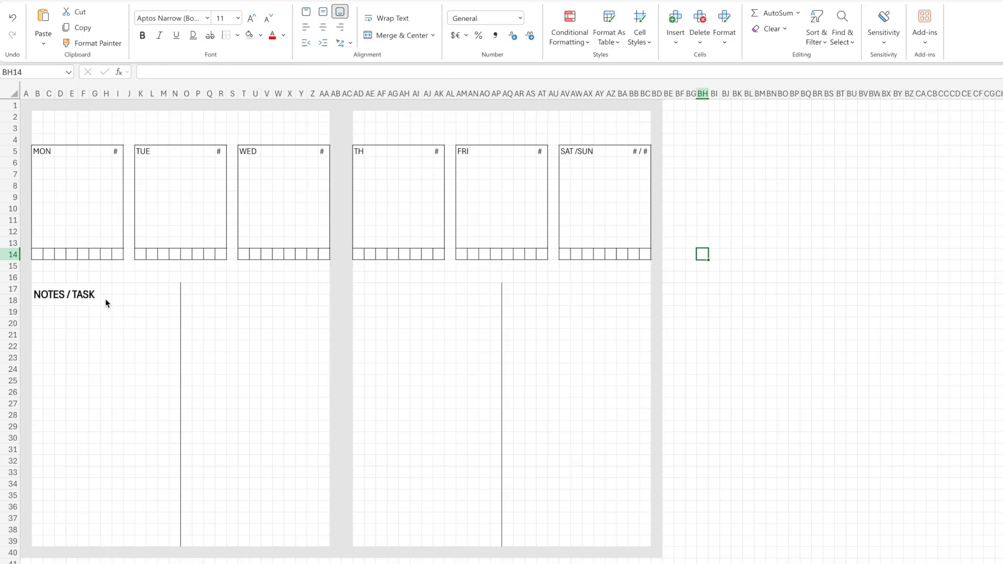
# - Move the NOTES / TASK heading up so it sits just above the first page's divider line
pyautogui.moveTo(152, 287); pyautogui.dragTo(311, 306)
pyautogui.click(63, 288)
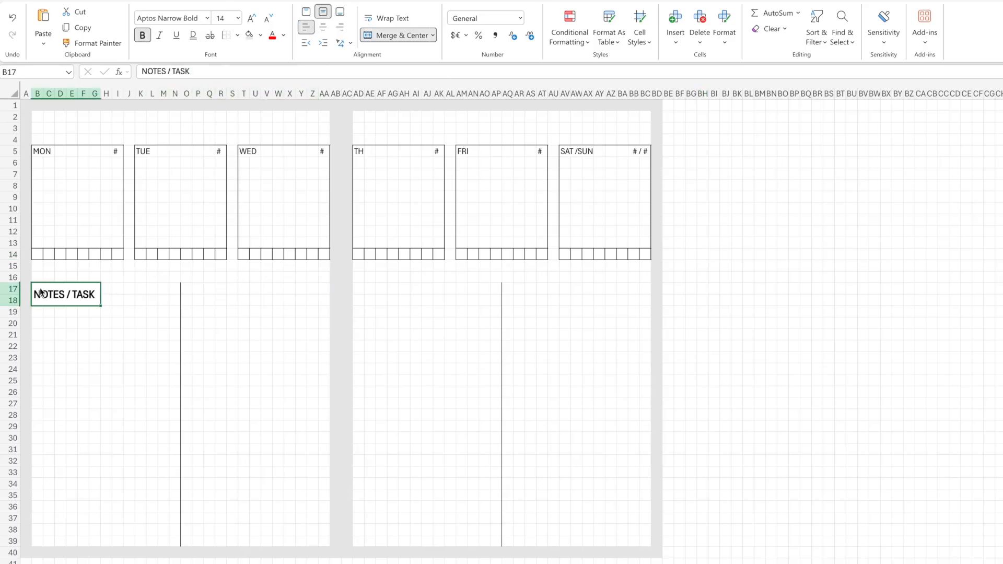
pyautogui.moveTo(40, 283); pyautogui.dragTo(41, 271)
pyautogui.click(128, 288)
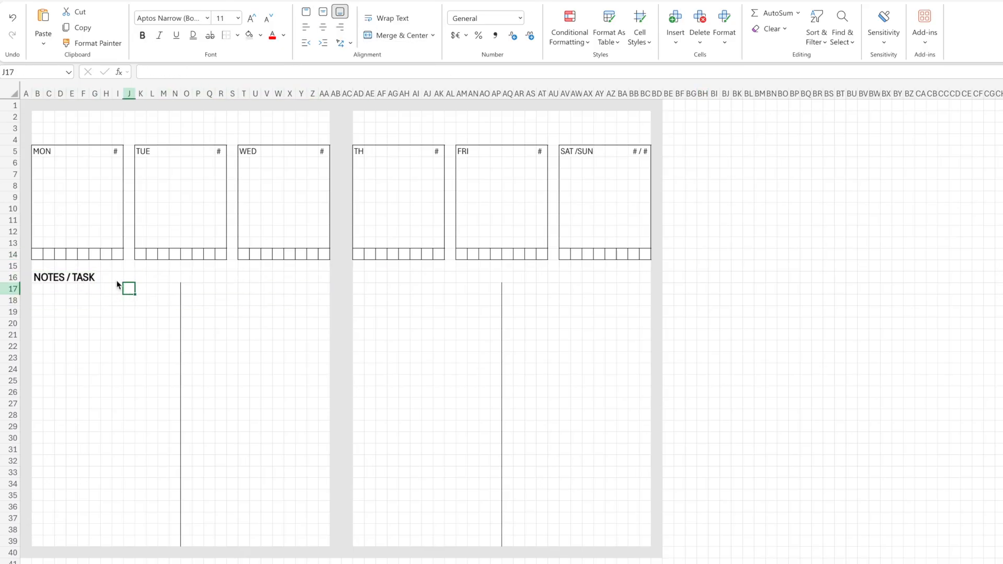
# - Enter a bullet (•) in B14, the first tracker square, and center it
pyautogui.doubleClick(39, 253)
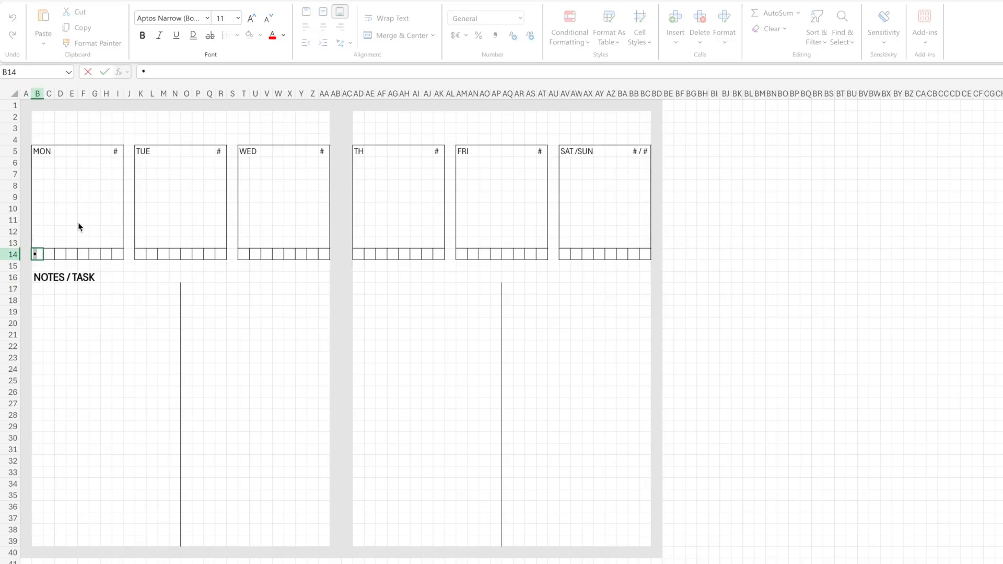
pyautogui.click(152, 220)
pyautogui.click(37, 256)
pyautogui.click(322, 30)
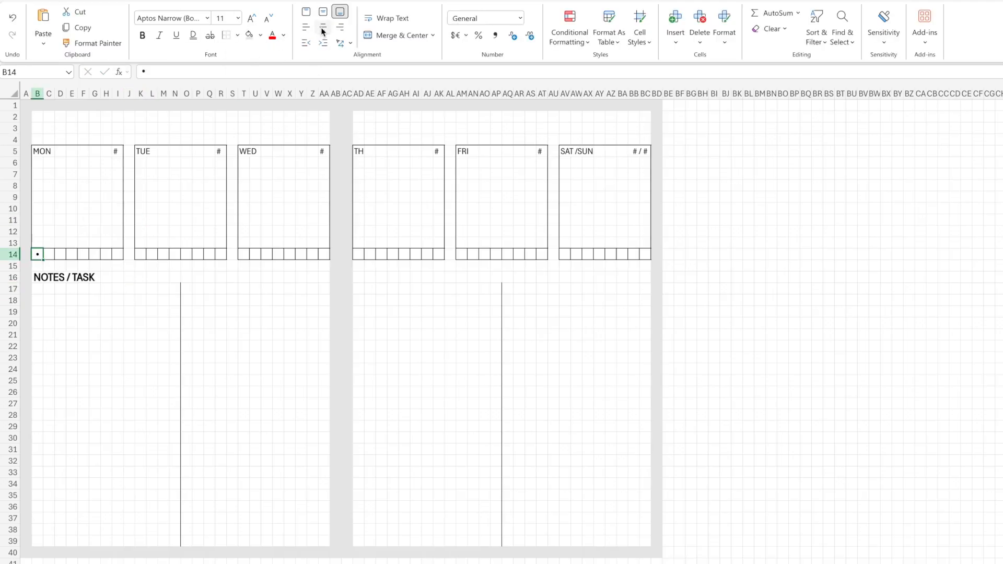
# - Copy the centered bullet into all remaining row 14 tracker squares of the six day boxes on both pages
pyautogui.moveTo(42, 259); pyautogui.dragTo(328, 255)
pyautogui.hotkey('ctrl', 'c')
pyautogui.hotkey('ctrl', 'v')
pyautogui.hotkey('ctrl', 'v')
pyautogui.moveTo(355, 254); pyautogui.dragTo(648, 254)
pyautogui.hotkey('ctrl', 'v')
pyautogui.hotkey('ctrl', 'v')
pyautogui.hotkey('ctrl', 'v')
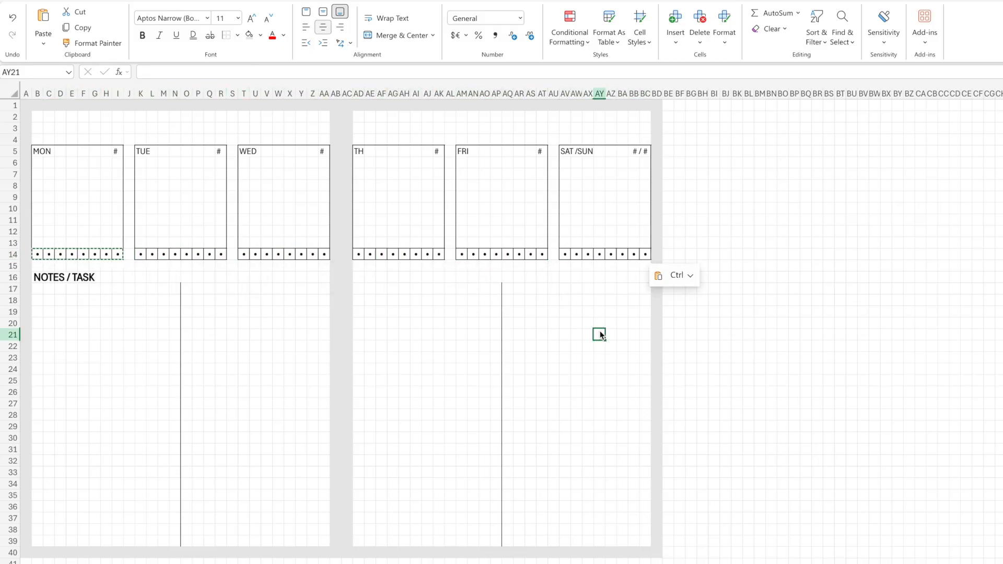
pyautogui.doubleClick(599, 335)
# - Merge and center B2:H3 and enter the title MONTH
pyautogui.moveTo(37, 118); pyautogui.dragTo(108, 130)
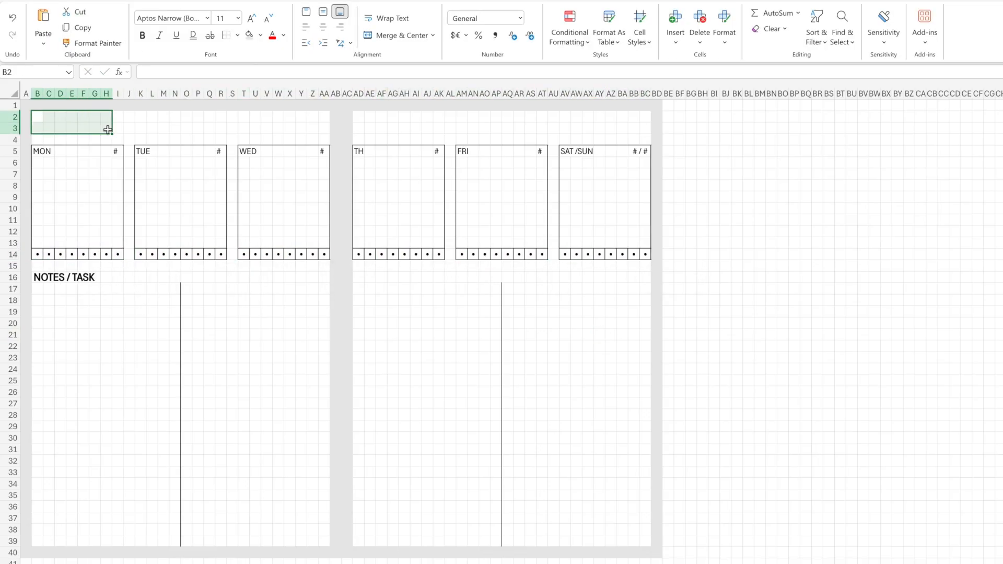
pyautogui.click(386, 33)
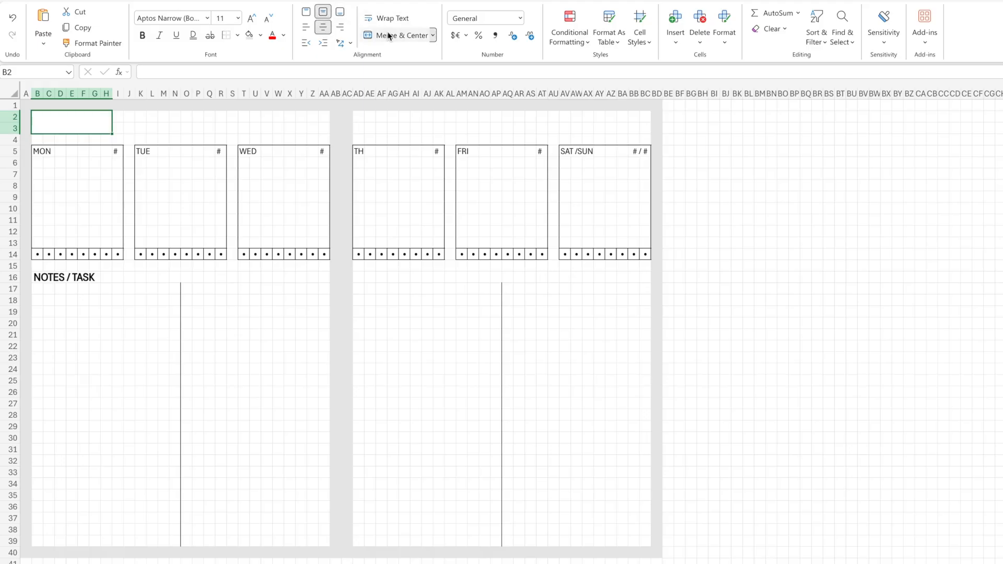
pyautogui.doubleClick(89, 120)
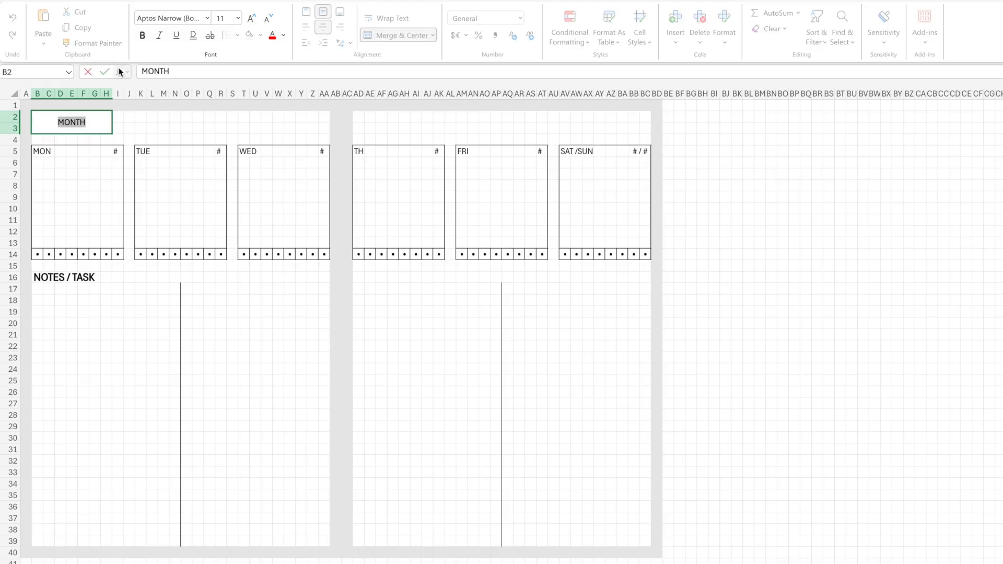
# - Set the MONTH title to 20 pt and left-align it
pyautogui.click(239, 21)
pyautogui.click(230, 167)
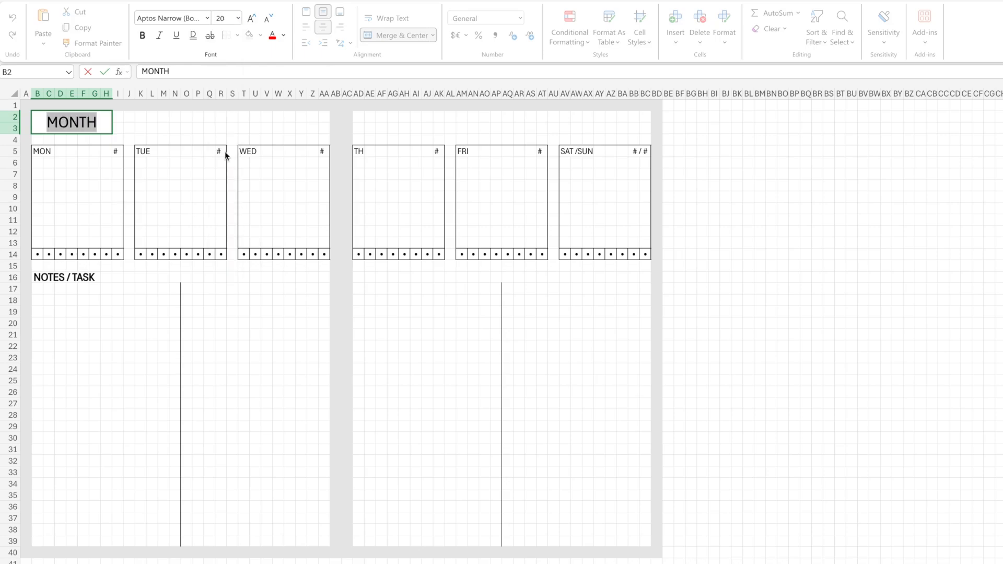
pyautogui.click(188, 120)
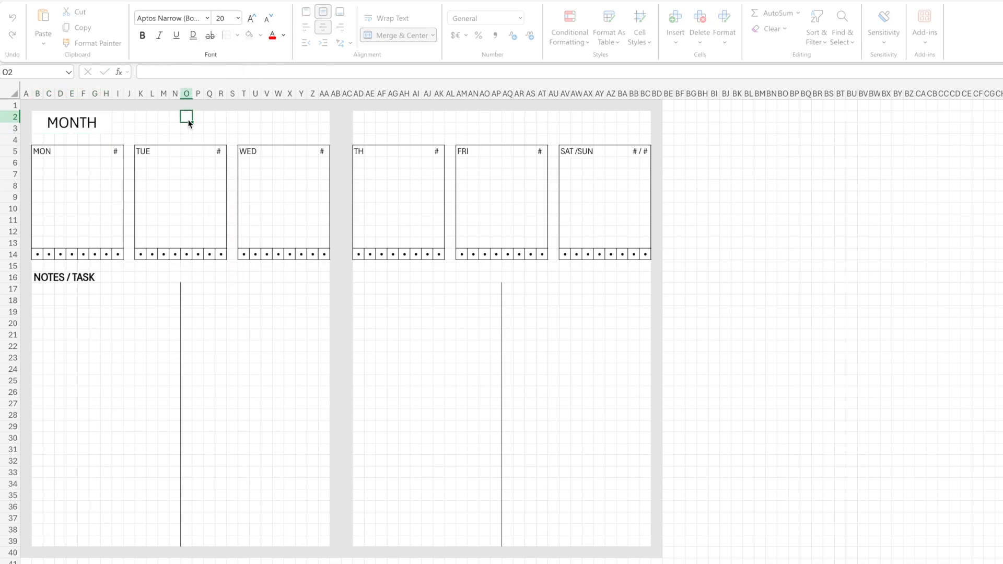
pyautogui.click(98, 122)
pyautogui.click(308, 29)
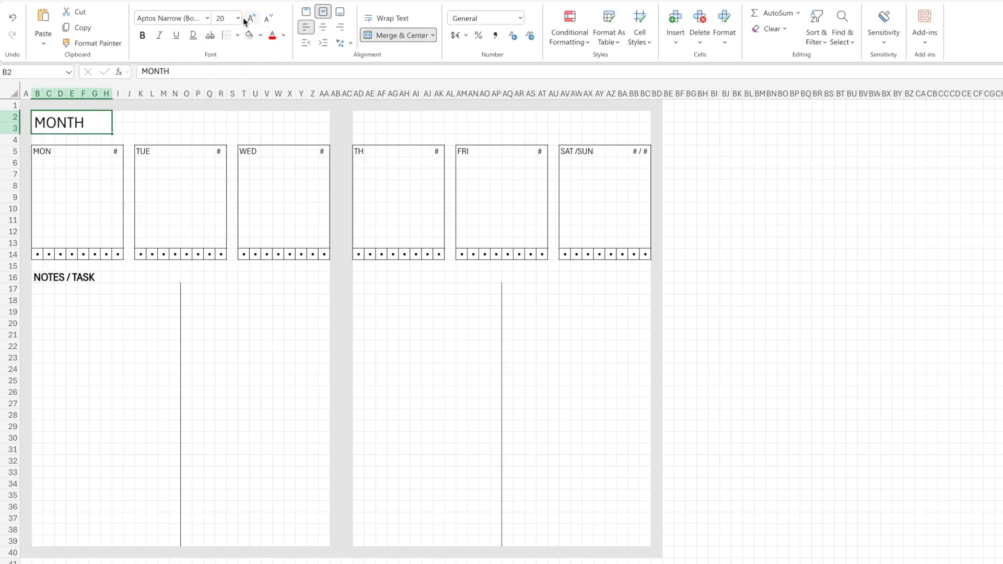
pyautogui.click(198, 127)
pyautogui.click(692, 242)
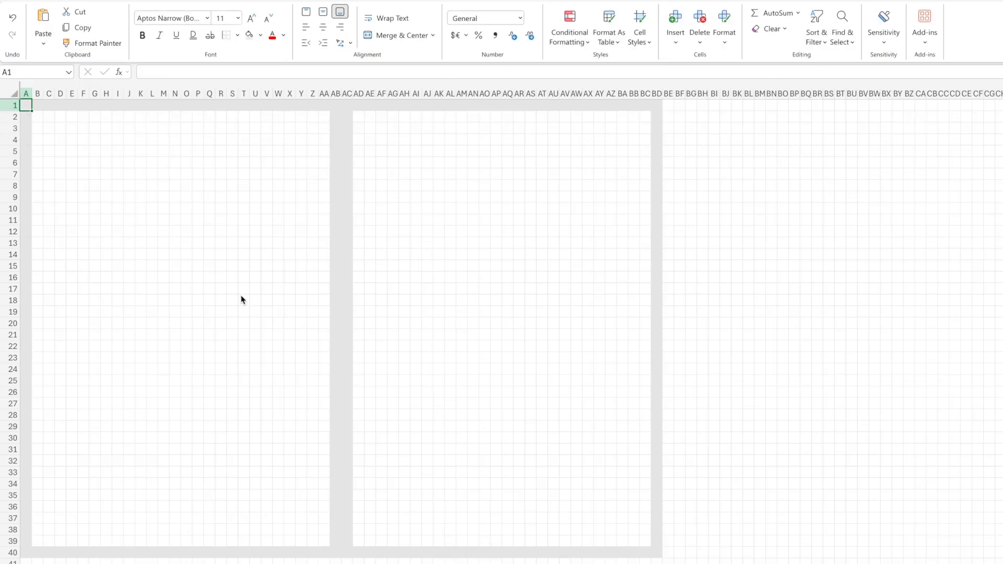
# - On the blank A5 spread, add outside borders around B33:M39 and B26:M32
pyautogui.moveTo(37, 541); pyautogui.dragTo(166, 471)
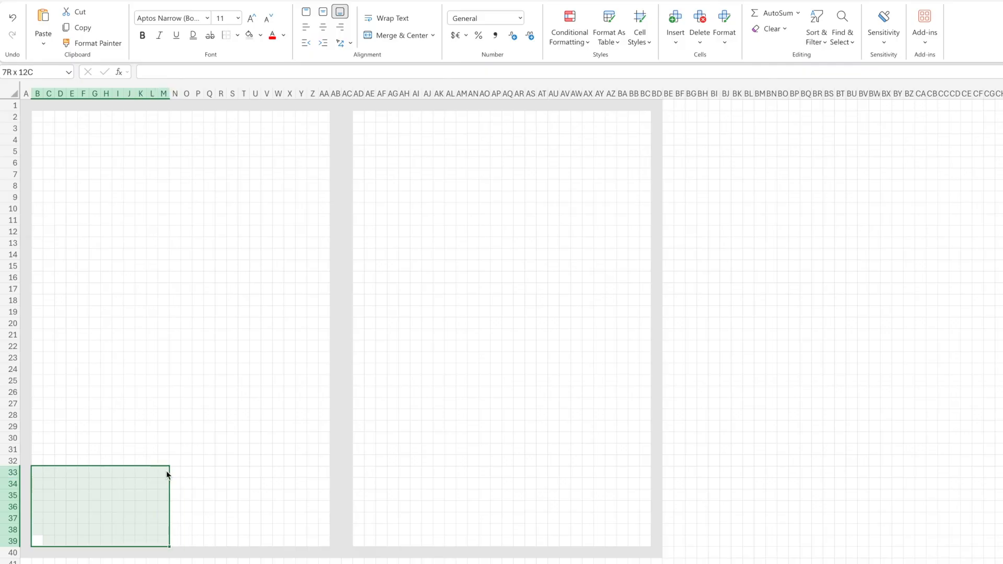
pyautogui.rightClick(166, 471)
pyautogui.click(322, 489)
pyautogui.click(340, 286)
pyautogui.moveTo(36, 459); pyautogui.dragTo(162, 396)
pyautogui.rightClick(159, 392)
pyautogui.click(303, 411)
# - Add outside borders around B19:M25 and B12:M18 to continue the stack of day boxes
pyautogui.moveTo(37, 381); pyautogui.dragTo(161, 308)
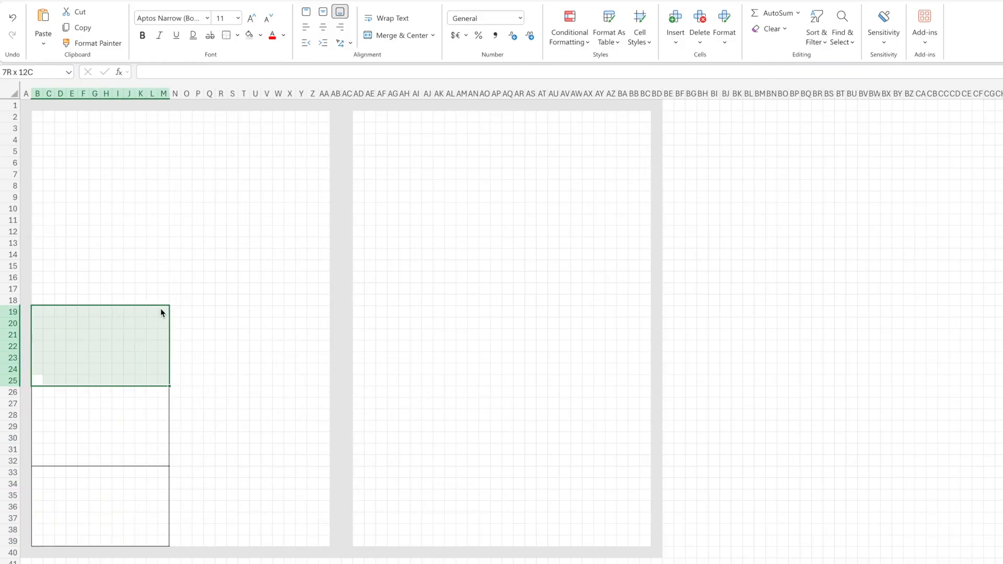
pyautogui.rightClick(161, 308)
pyautogui.click(302, 288)
pyautogui.moveTo(37, 300); pyautogui.dragTo(161, 234)
pyautogui.rightClick(162, 234)
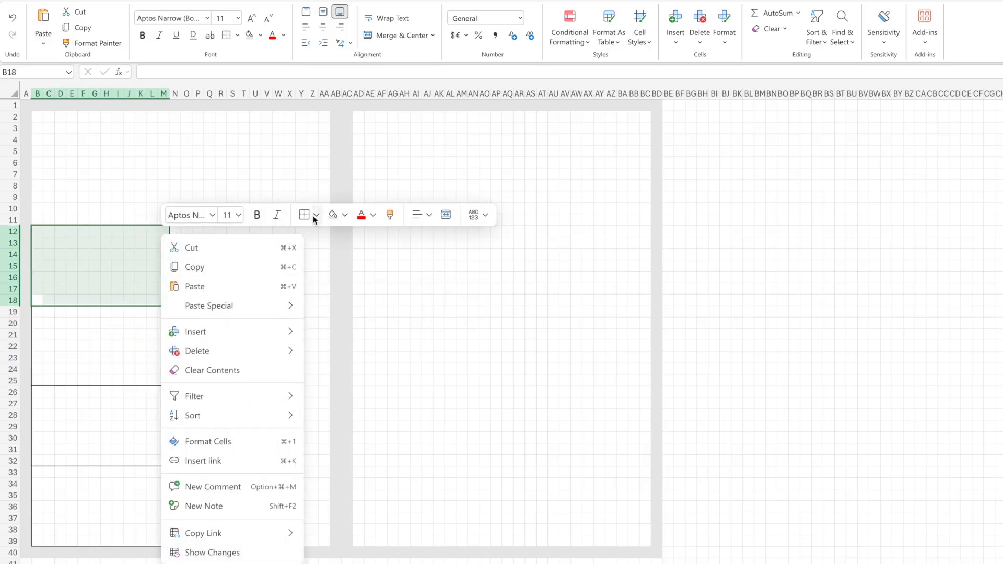
pyautogui.click(308, 215)
# - Add outside borders around B5:M11 and the tall column P5:AA39
pyautogui.moveTo(37, 220); pyautogui.dragTo(321, 540)
pyautogui.rightClick(161, 155)
pyautogui.click(303, 137)
pyautogui.click(174, 149)
pyautogui.rightClick(282, 427)
pyautogui.click(420, 444)
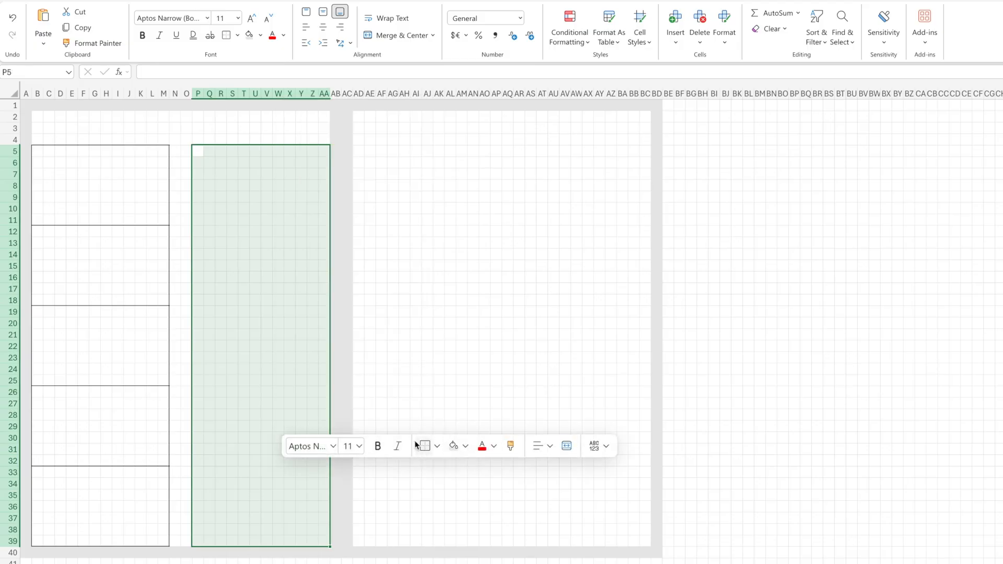
pyautogui.click(254, 242)
# - Remove the top border of the tall box from S to X to leave a gap for a heading
pyautogui.moveTo(240, 152); pyautogui.dragTo(288, 139)
pyautogui.rightClick(289, 138)
pyautogui.click(444, 116)
pyautogui.click(435, 144)
pyautogui.click(220, 152)
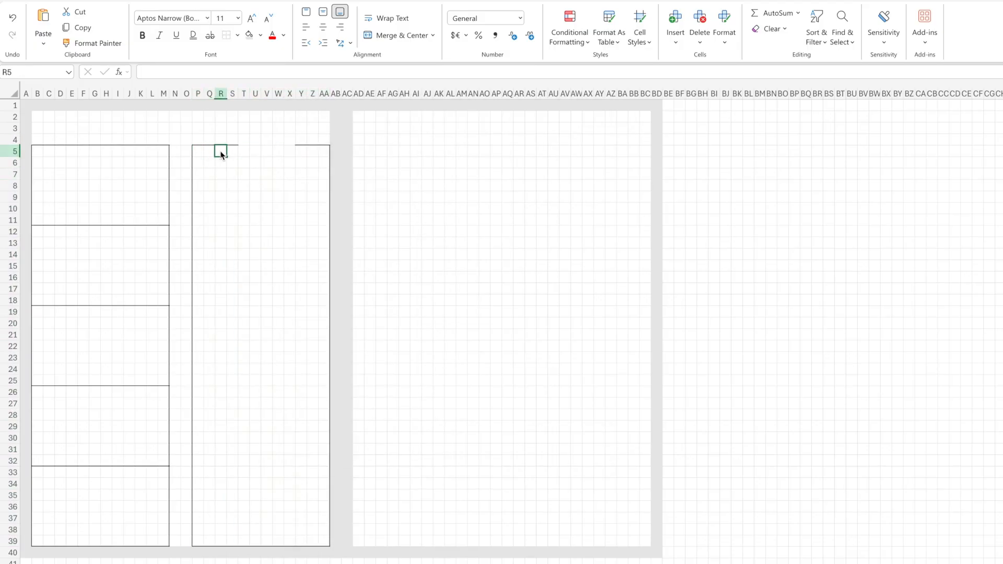
pyautogui.rightClick(232, 154)
pyautogui.moveTo(232, 139); pyautogui.dragTo(324, 541)
pyautogui.rightClick(234, 154)
pyautogui.click(377, 127)
pyautogui.click(233, 175)
# - Copy the tall box P5:AA39 and paste it into AD5:AO39 and AR5:BC39 on the second page
pyautogui.click(208, 152)
pyautogui.click(302, 151)
pyautogui.hotkey('ctrl', 'c')
pyautogui.moveTo(198, 152); pyautogui.dragTo(325, 153)
pyautogui.moveTo(358, 151); pyautogui.dragTo(486, 537)
pyautogui.hotkey('ctrl', 'v')
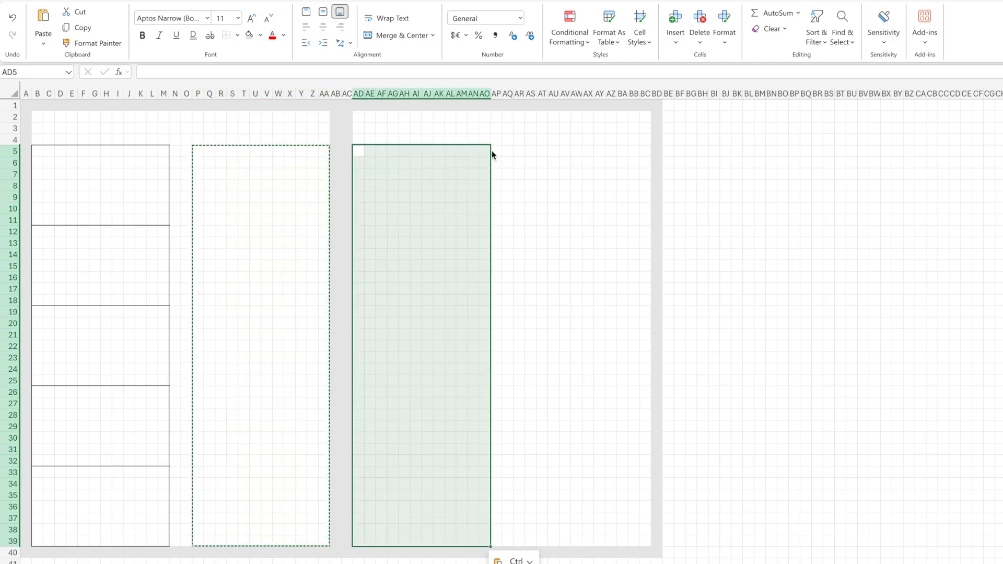
pyautogui.moveTo(519, 152); pyautogui.dragTo(644, 538)
pyautogui.hotkey('ctrl', 'v')
pyautogui.click(323, 232)
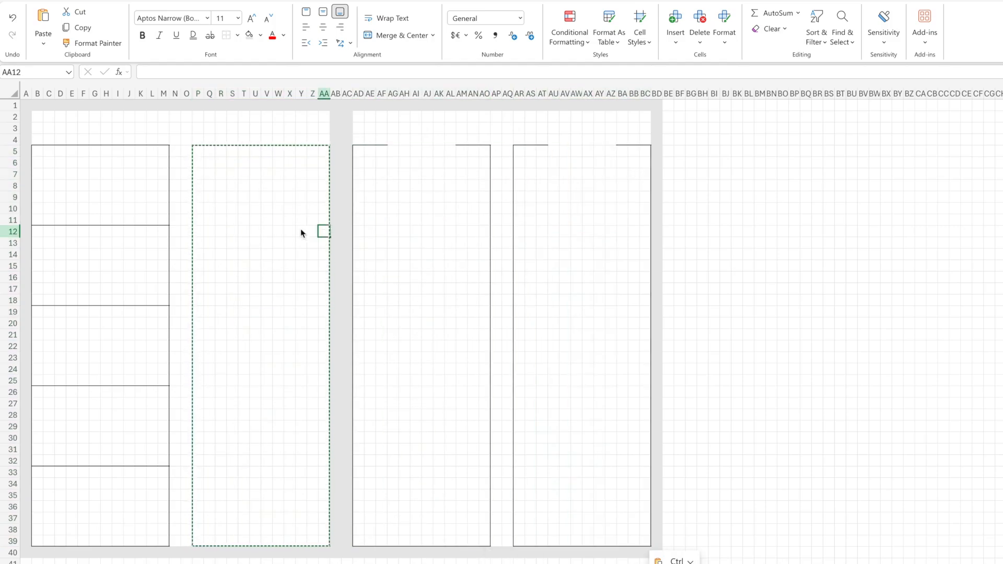
pyautogui.click(290, 221)
pyautogui.click(177, 312)
pyautogui.click(530, 117)
pyautogui.click(176, 173)
# - Merge and center B5:B11 and rotate its text up 90 degrees
pyautogui.press('Escape')
pyautogui.moveTo(37, 152); pyautogui.dragTo(38, 219)
pyautogui.click(401, 35)
pyautogui.click(343, 43)
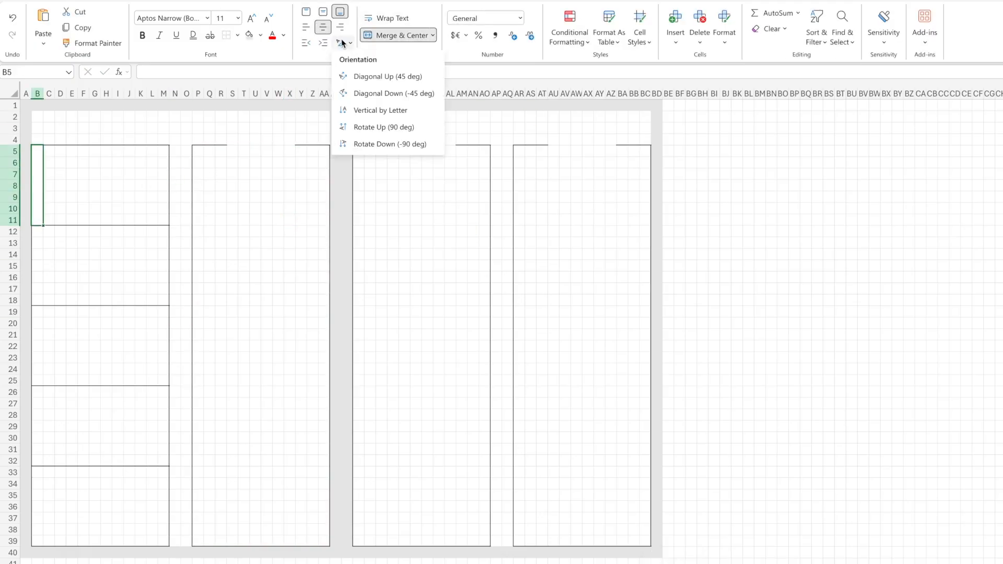
pyautogui.click(362, 128)
# - Enter the label MONDAY 00 in the merged cell B5:B11
pyautogui.doubleClick(37, 203)
pyautogui.write('MON')
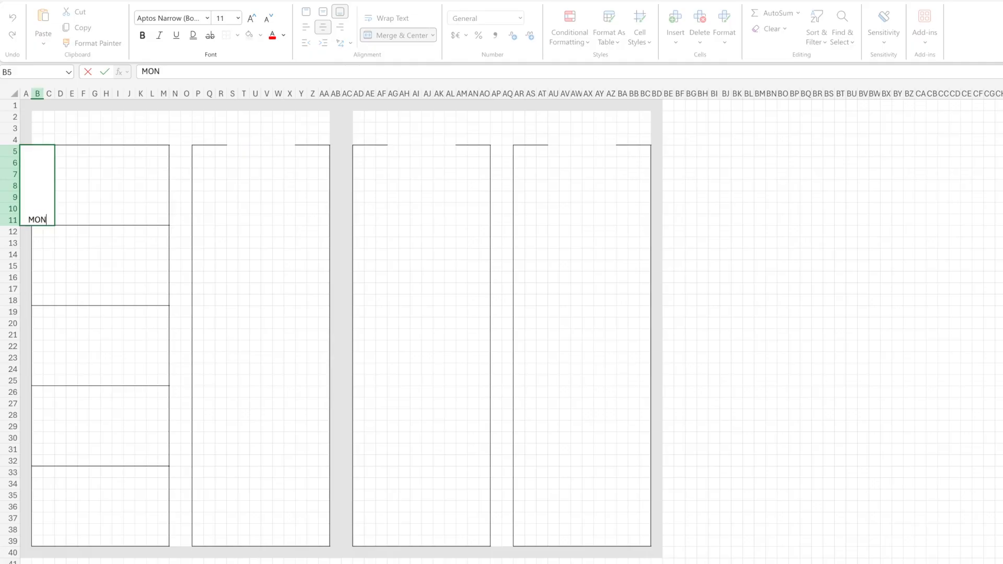
pyautogui.press('BackSpace')
pyautogui.press('BackSpace')
pyautogui.press('BackSpace')
pyautogui.press('BackSpace')
pyautogui.press('BackSpace')
pyautogui.press('BackSpace')
pyautogui.press('BackSpace')
pyautogui.press('BackSpace')
pyautogui.write('MOND')
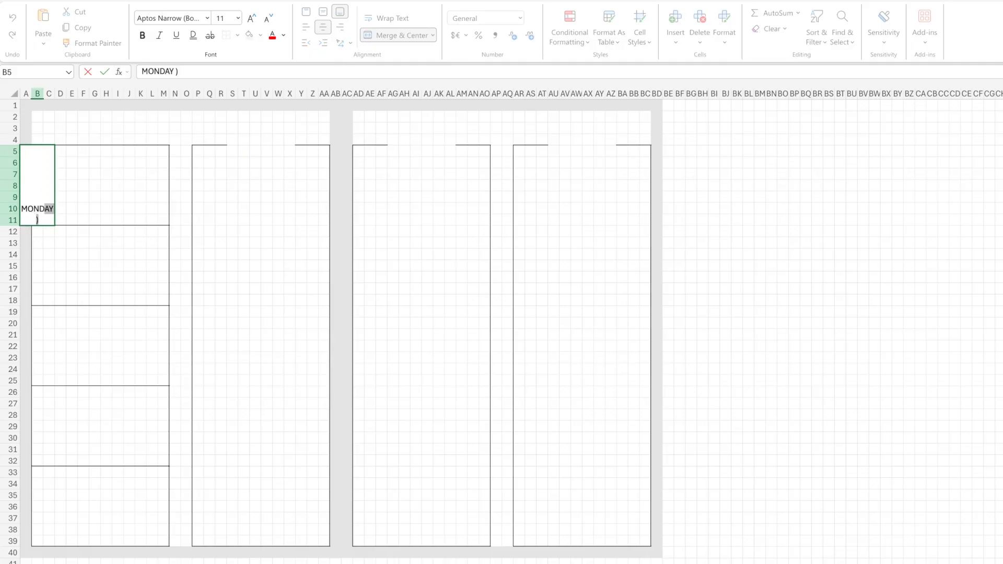
pyautogui.write('AY 00')
pyautogui.click(105, 71)
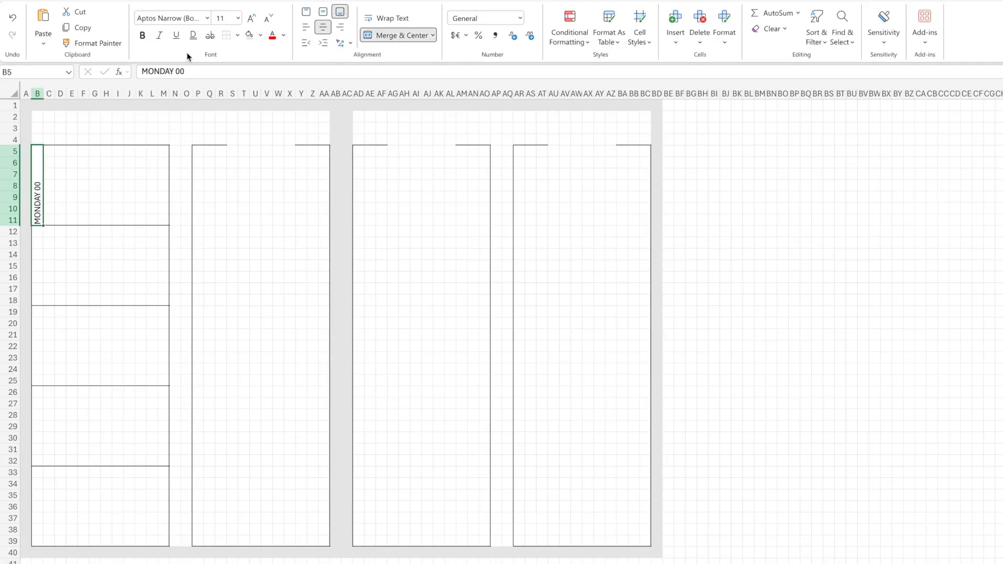
# - Middle-align the rotated Monday label and change its text to MONDAY ##
pyautogui.click(323, 12)
pyautogui.doubleClick(47, 181)
pyautogui.press('BackSpace')
pyautogui.press('BackSpace')
pyautogui.write('##')
pyautogui.click(94, 231)
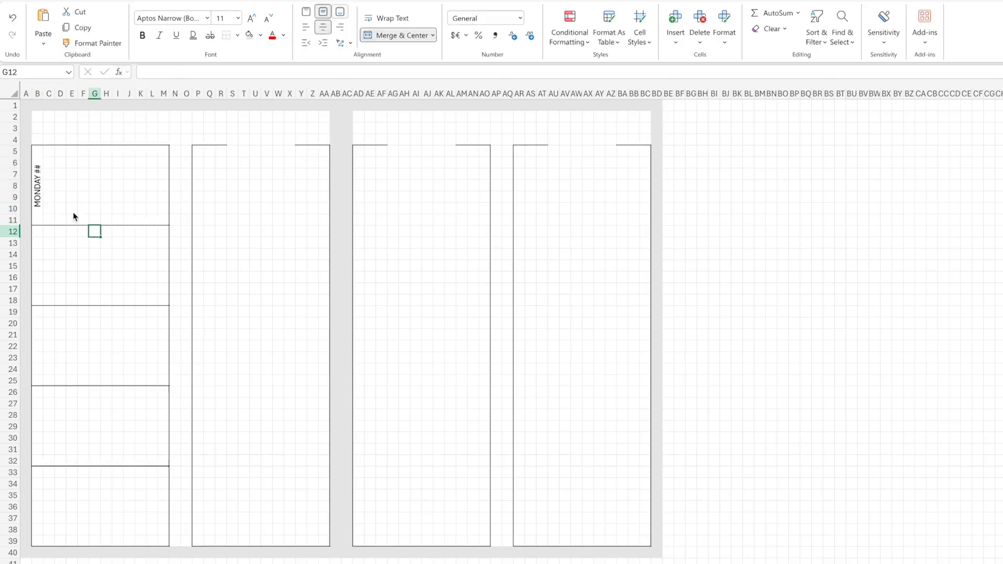
# - Copy the rotated Monday label to B12:B18 and change its text to TUESDAY ##
pyautogui.click(39, 211)
pyautogui.hotkey('ctrl', 'c')
pyautogui.click(38, 235)
pyautogui.hotkey('ctrl', 'v')
pyautogui.doubleClick(38, 279)
pyautogui.moveTo(21, 260); pyautogui.dragTo(51, 265)
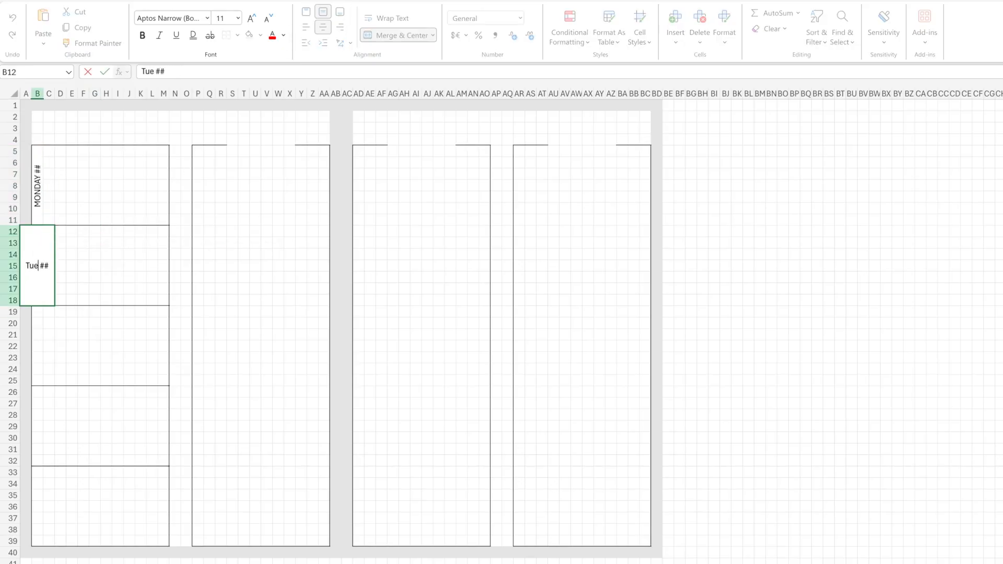
pyautogui.write('TUESDAY')
pyautogui.press('Return')
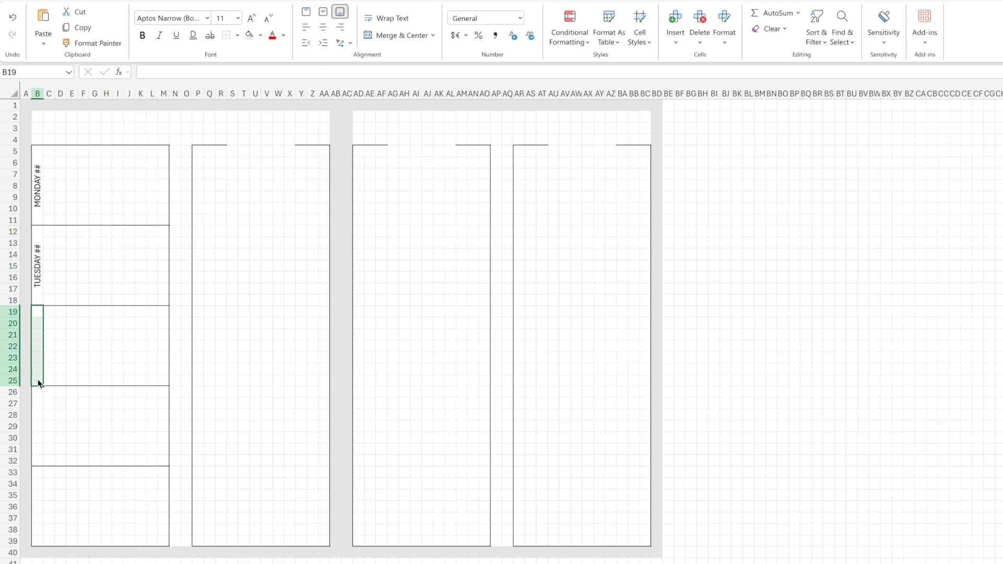
# - Copy the rotated Tuesday label to B19:B25 and change its text to WEDNESDAY ##
pyautogui.click(39, 284)
pyautogui.hotkey('ctrl', 'c')
pyautogui.click(39, 319)
pyautogui.hotkey('ctrl', 'v')
pyautogui.doubleClick(38, 365)
pyautogui.moveTo(22, 340); pyautogui.dragTo(50, 342)
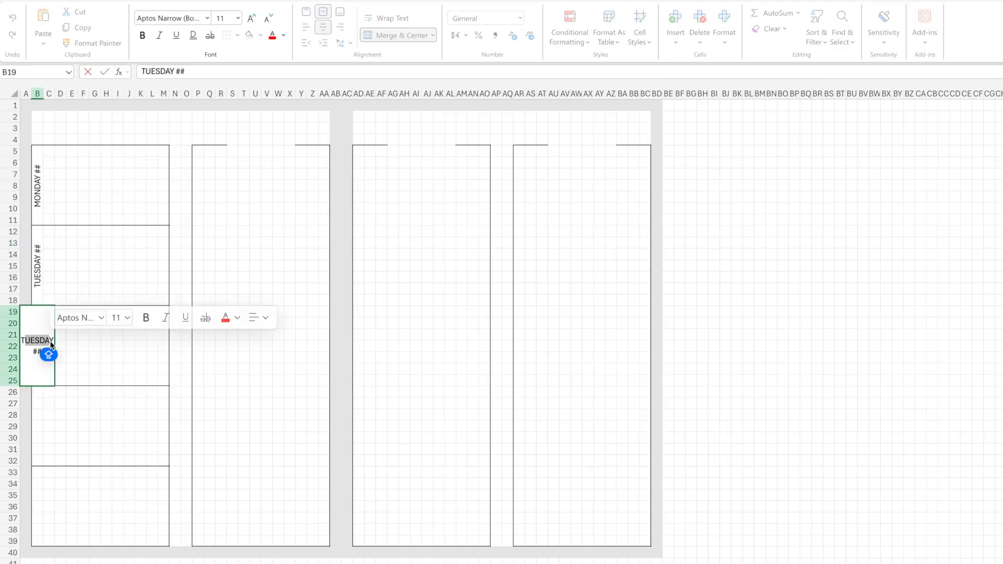
pyautogui.press('BackSpace')
pyautogui.write('WEDNESDAY')
pyautogui.press('Return')
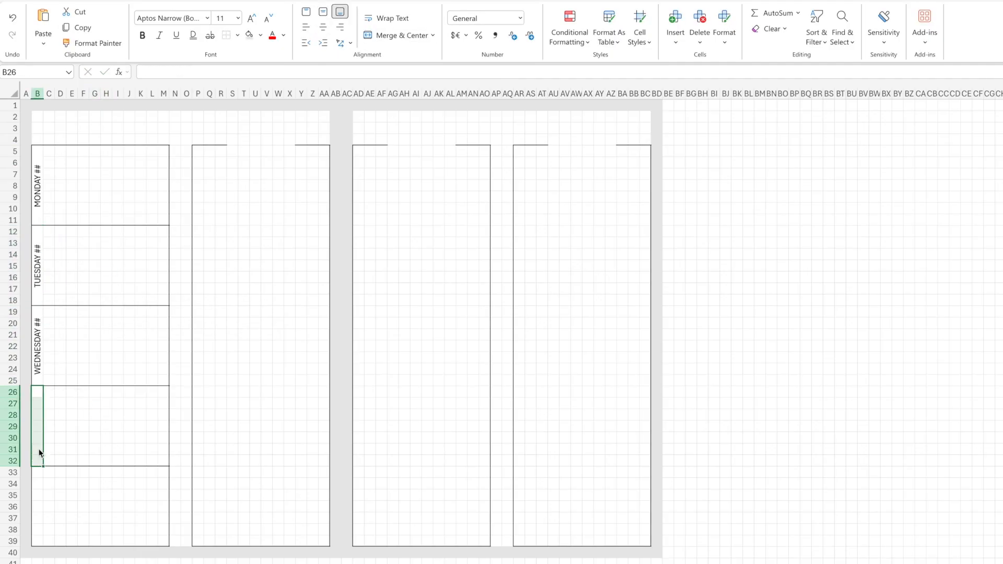
# - Copy the rotated Wednesday label to B26:B32 and change its text to THURSDAY ##
pyautogui.click(38, 372)
pyautogui.hotkey('ctrl', 'c')
pyautogui.click(38, 449)
pyautogui.hotkey('ctrl', 'v')
pyautogui.doubleClick(37, 425)
pyautogui.moveTo(22, 422); pyautogui.dragTo(53, 423)
pyautogui.write('THURSDAY')
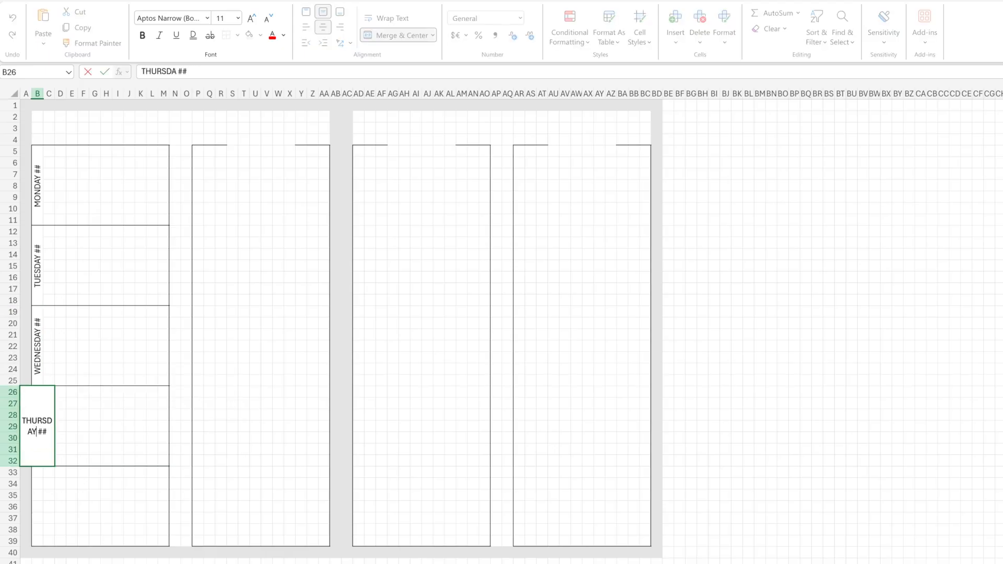
pyautogui.press('Return')
# - Copy the rotated Thursday label to B33:B39 and change its text to FRIDAY ##
pyautogui.moveTo(38, 490); pyautogui.dragTo(25, 505)
pyautogui.click(35, 424)
pyautogui.hotkey('ctrl', 'c')
pyautogui.hotkey('ctrl', 'v')
pyautogui.doubleClick(38, 522)
pyautogui.write('FRIDAY')
pyautogui.click(105, 439)
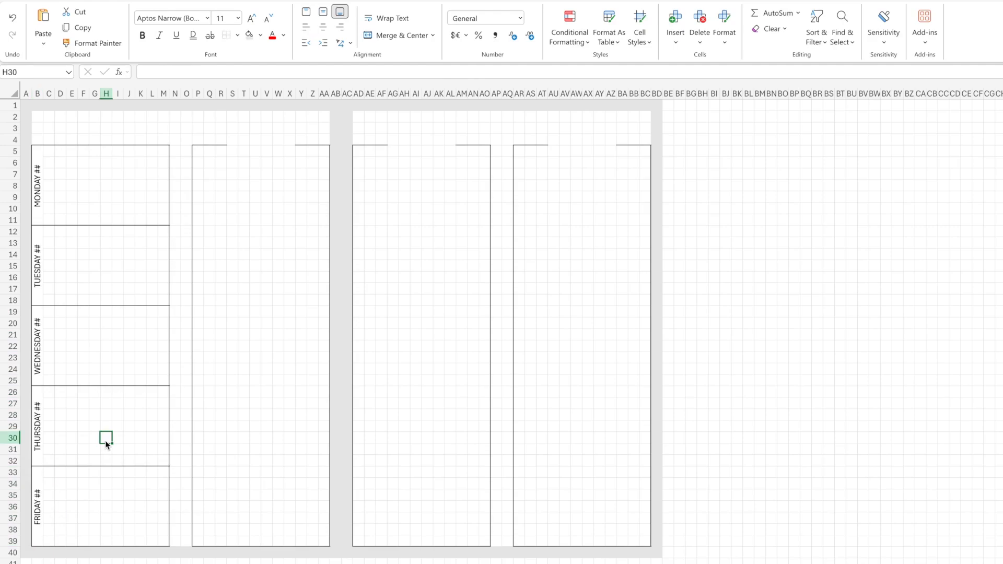
# - Merge and center B2:K3 and enter the heading MONTH
pyautogui.moveTo(41, 121); pyautogui.dragTo(141, 129)
pyautogui.hotkey('alt', 'h')
pyautogui.write('mcMONTH')
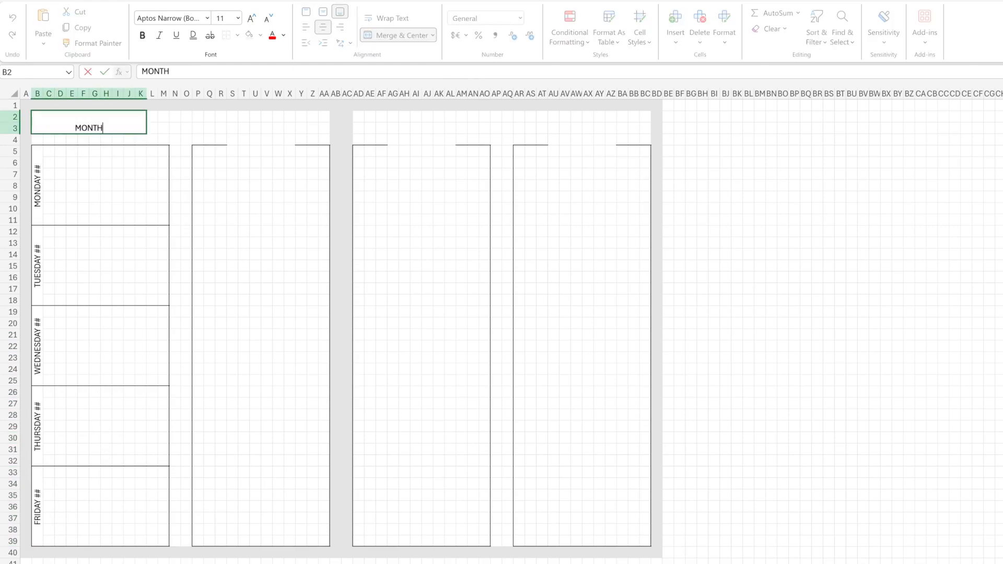
# - Set the MONTH heading's font size to 20 and left-align it
pyautogui.hotkey('shift', 'Home')
pyautogui.click(238, 19)
pyautogui.click(225, 112)
pyautogui.click(251, 18)
pyautogui.click(268, 18)
pyautogui.click(113, 106)
pyautogui.click(82, 124)
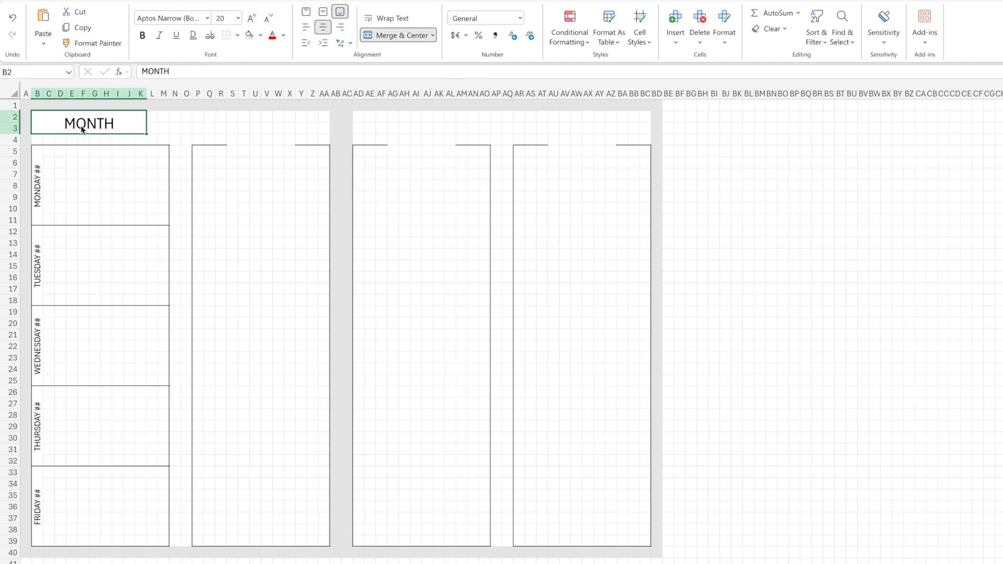
pyautogui.click(306, 27)
# - Merge and center T3:W7 over the open-topped column's gap and enter X
pyautogui.click(243, 128)
pyautogui.moveTo(274, 126); pyautogui.dragTo(274, 170)
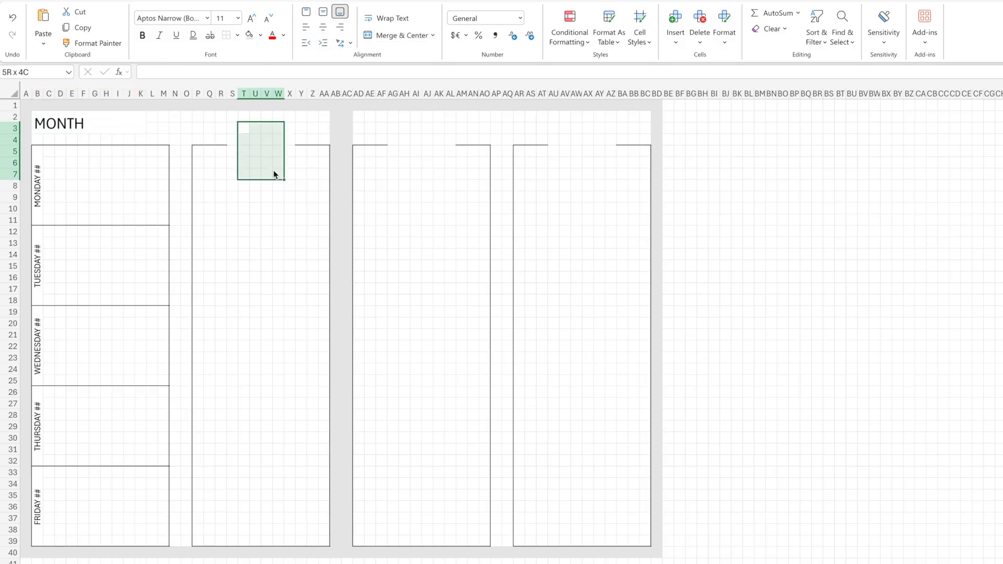
pyautogui.hotkey('alt', 'h')
pyautogui.write('mcx')
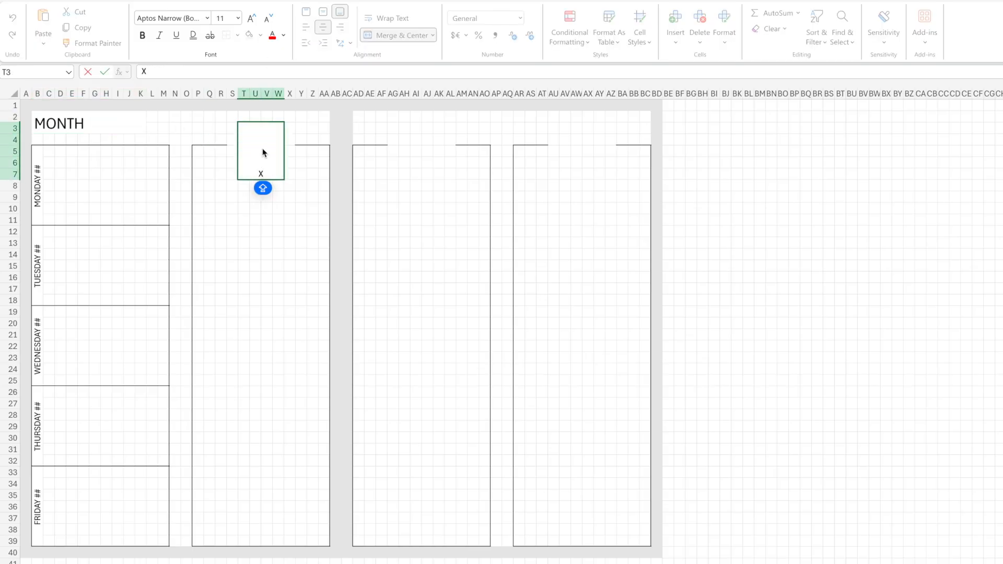
# - Middle-align the X in T3:W7 and set its font size to 72
pyautogui.click(318, 155)
pyautogui.doubleClick(263, 170)
pyautogui.click(323, 12)
pyautogui.click(255, 18)
# - Copy the large X block to AH3:AK7 and AV3:AY7 above the two columns of the second page
pyautogui.hotkey('ctrl', 'c')
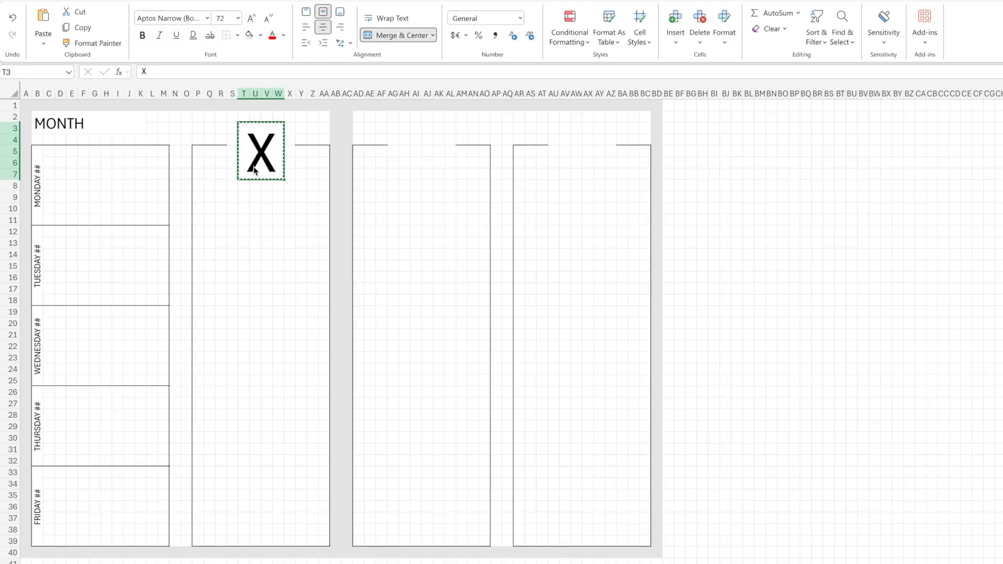
pyautogui.moveTo(404, 129); pyautogui.dragTo(418, 176)
pyautogui.hotkey('ctrl', 'v')
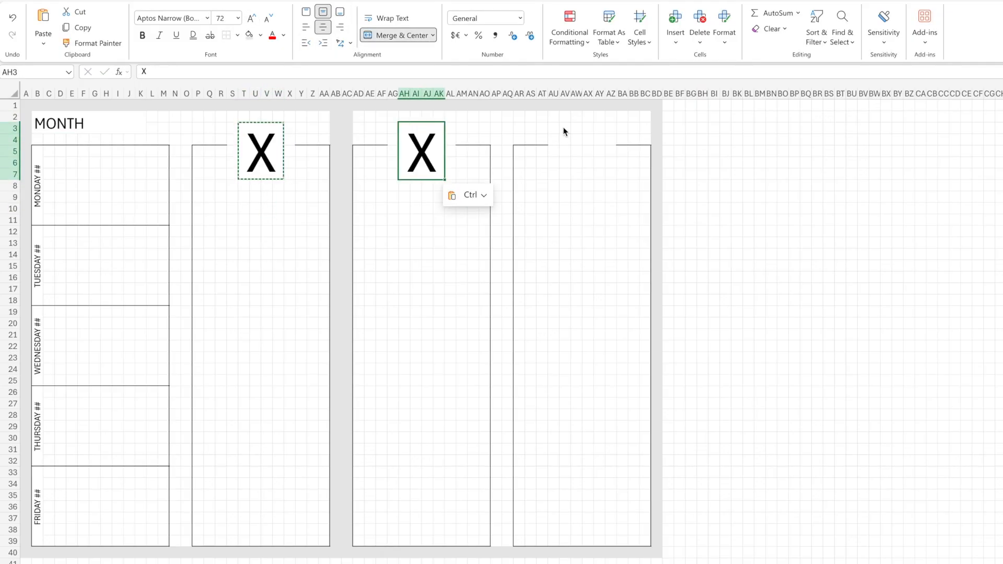
pyautogui.moveTo(563, 127); pyautogui.dragTo(600, 174)
pyautogui.hotkey('ctrl', 'v')
pyautogui.click(690, 185)
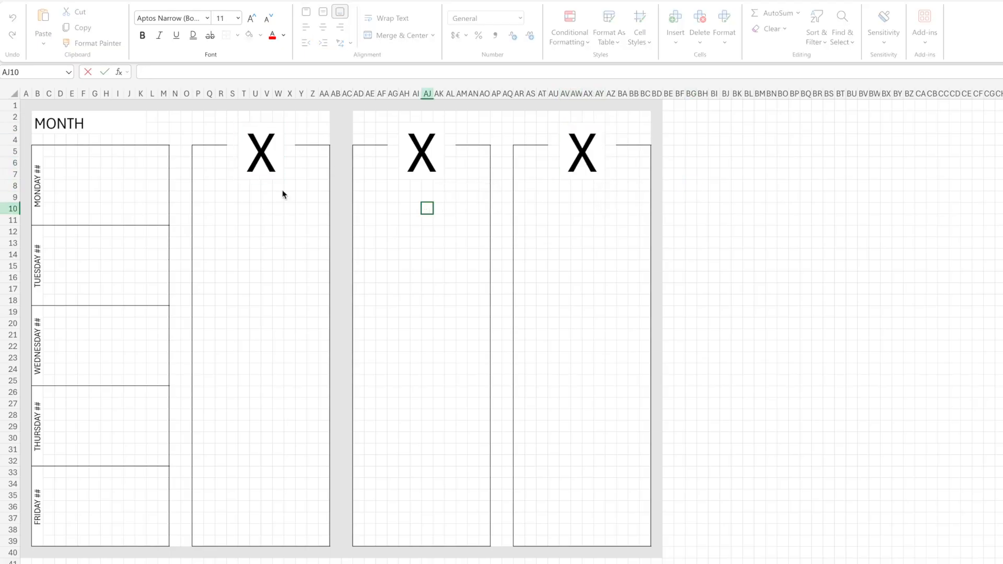
# - Rename the blank template sheet to Mini Wkly Overview + Notes
pyautogui.write('tes')
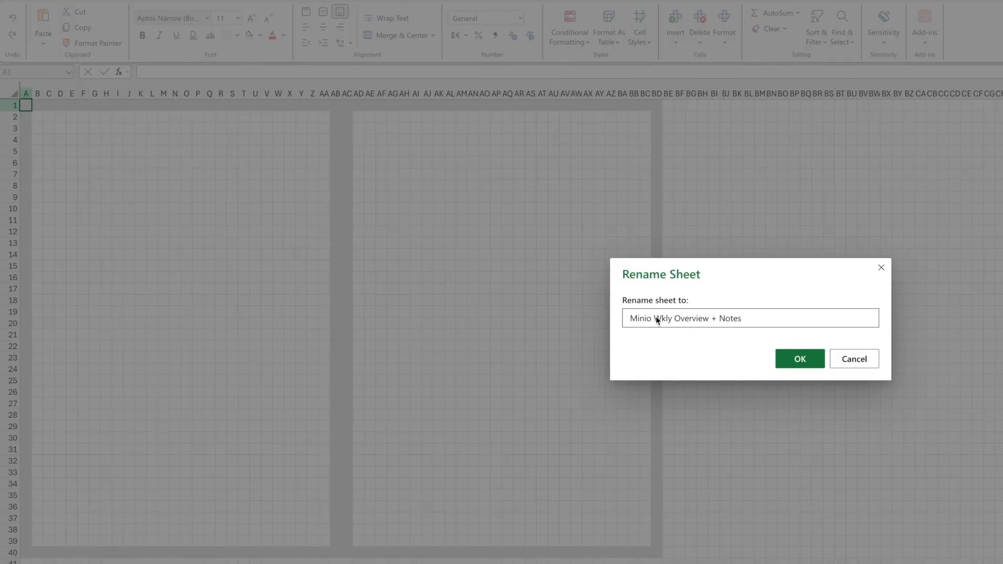
pyautogui.press('BackSpace')
pyautogui.press('Return')
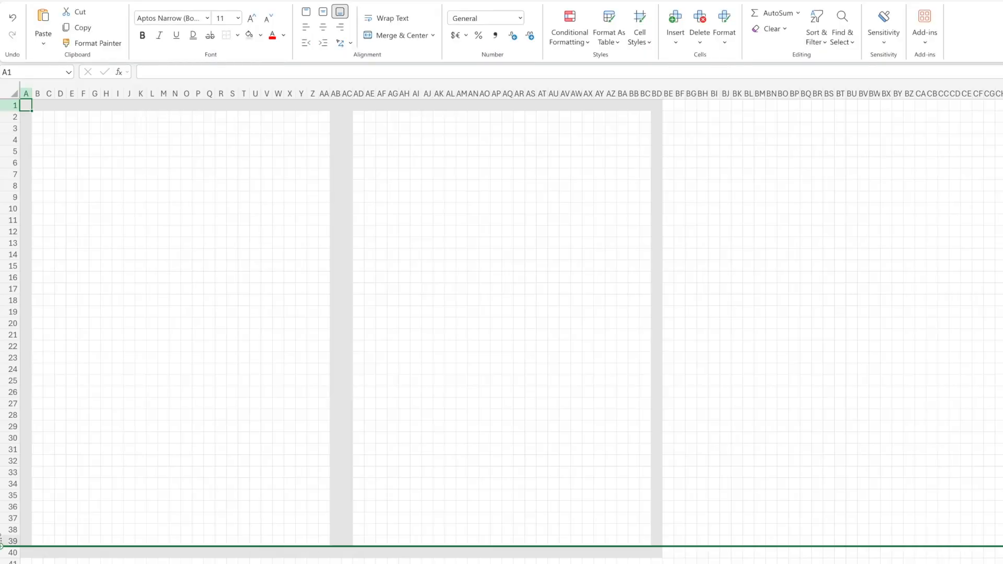
# - Apply an outside border to B2:G3 at the first page's upper-left corner
pyautogui.moveTo(39, 119); pyautogui.dragTo(85, 121)
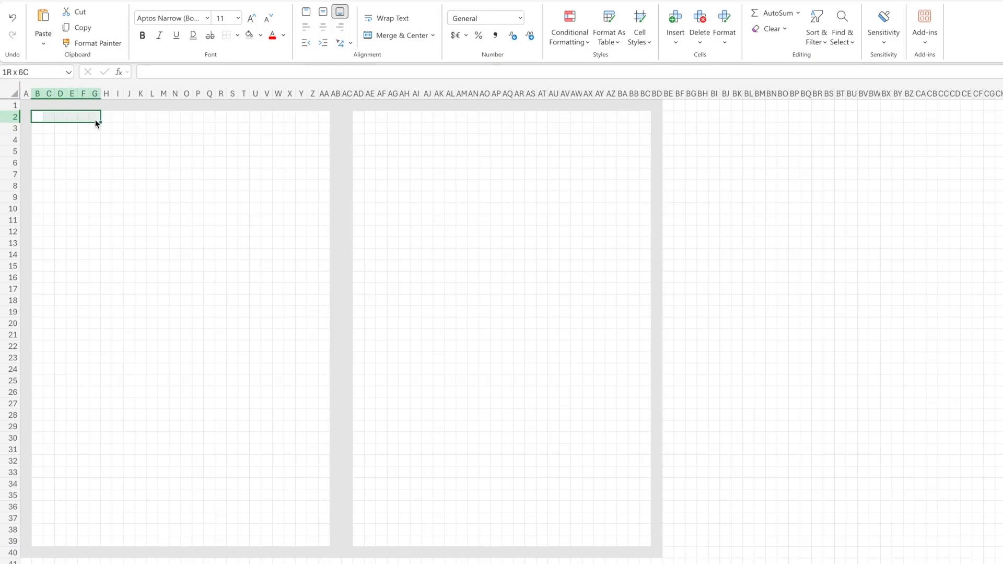
pyautogui.moveTo(96, 124); pyautogui.dragTo(96, 134)
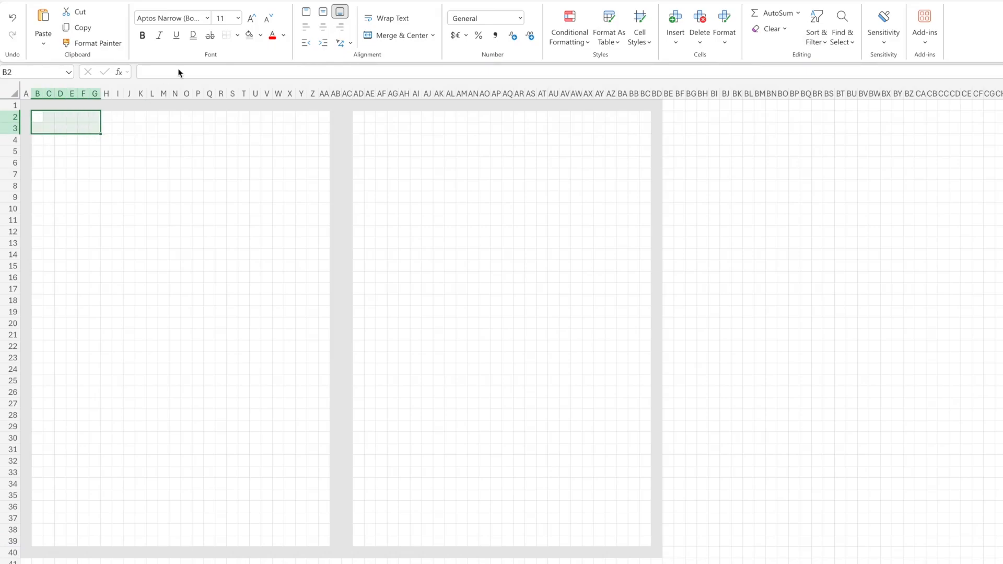
pyautogui.rightClick(77, 133)
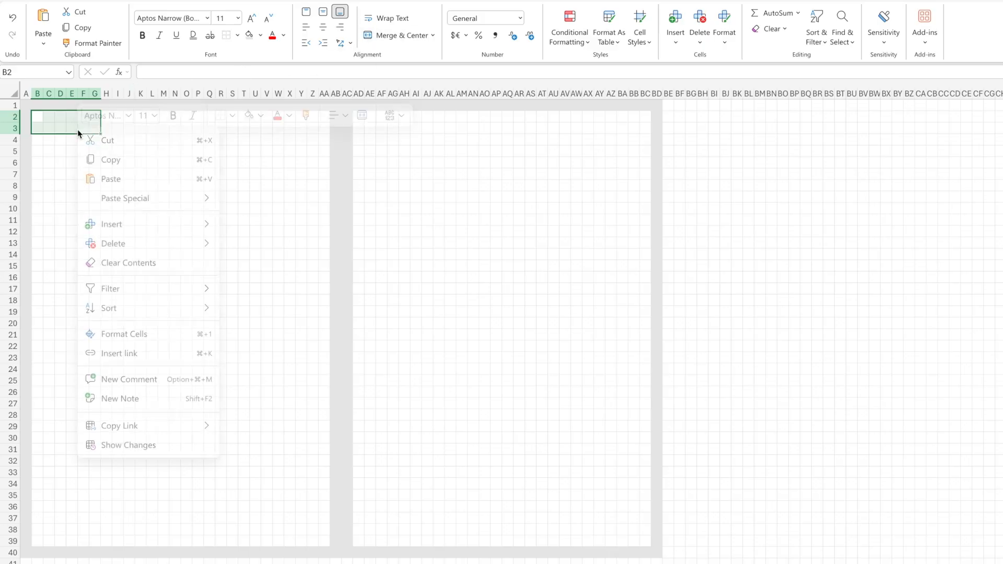
pyautogui.press('Escape')
pyautogui.click(231, 112)
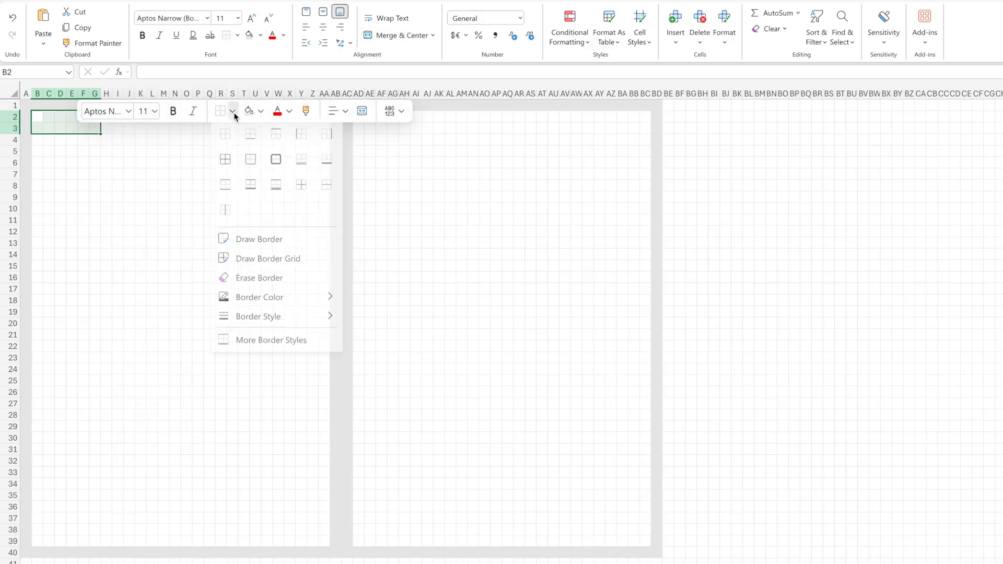
pyautogui.click(261, 167)
pyautogui.click(215, 166)
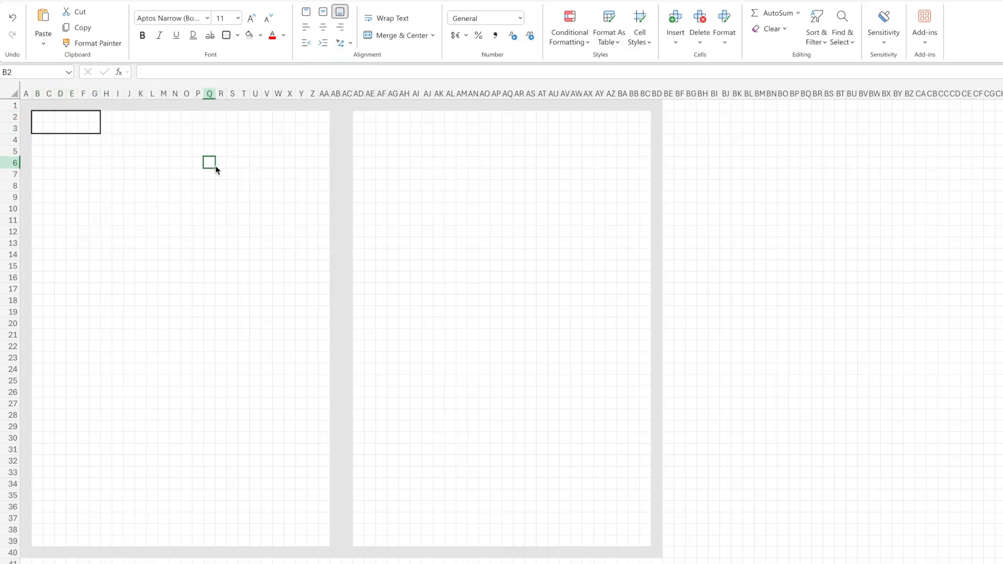
pyautogui.moveTo(39, 116); pyautogui.dragTo(97, 122)
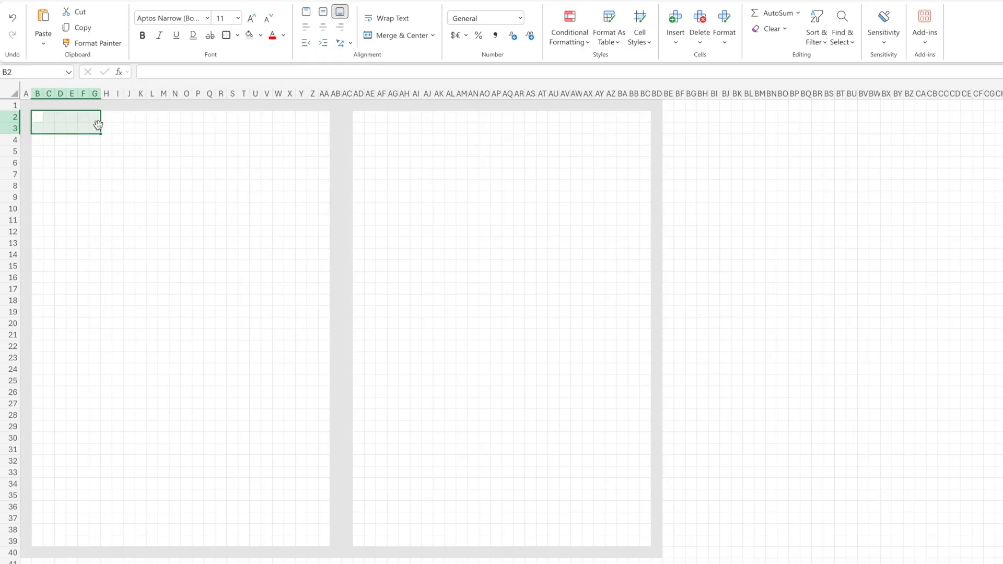
pyautogui.click(385, 34)
pyautogui.click(106, 142)
# - Merge and center B2:C3 and F2:G3 at the two ends of the bordered box
pyautogui.moveTo(37, 118); pyautogui.dragTo(46, 133)
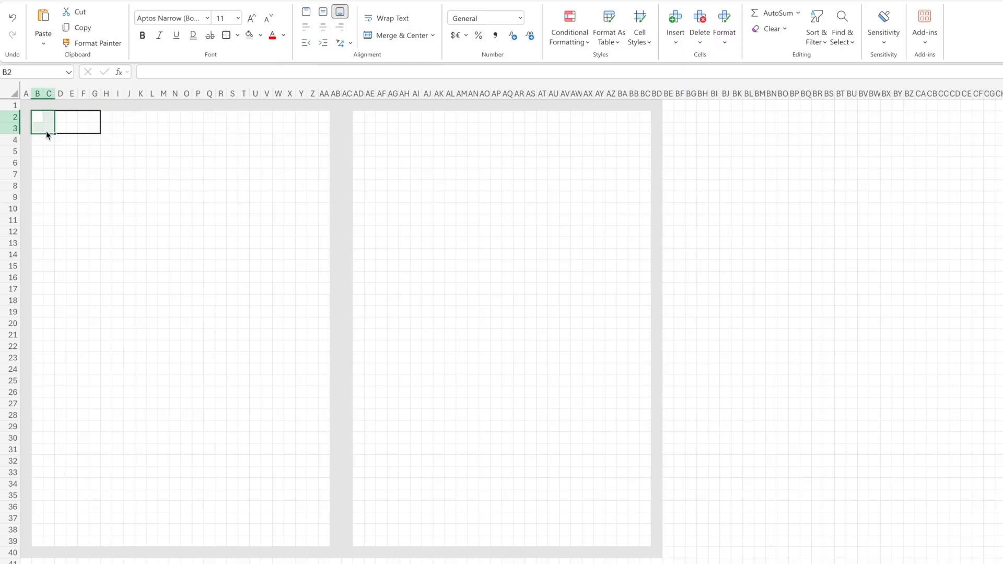
pyautogui.click(399, 35)
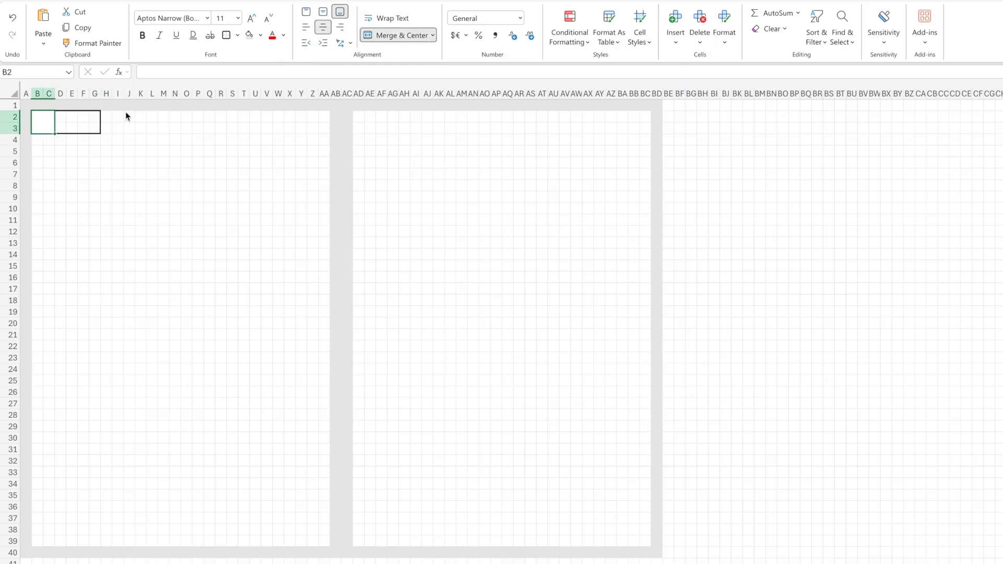
pyautogui.moveTo(81, 121); pyautogui.dragTo(89, 129)
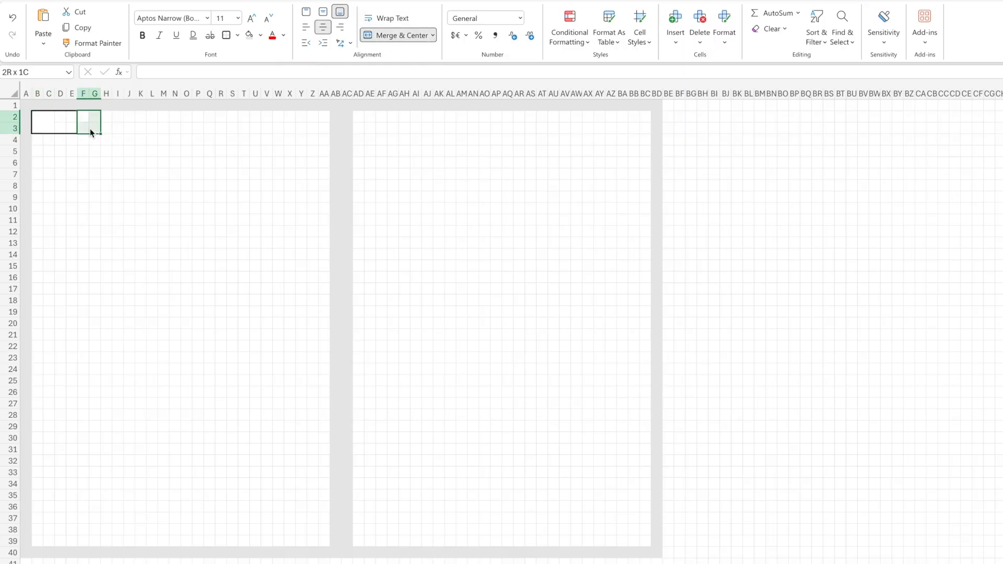
pyautogui.click(401, 36)
# - Enter M in the merged cell B2:C3, middle-align it and set its font size to 18
pyautogui.click(51, 128)
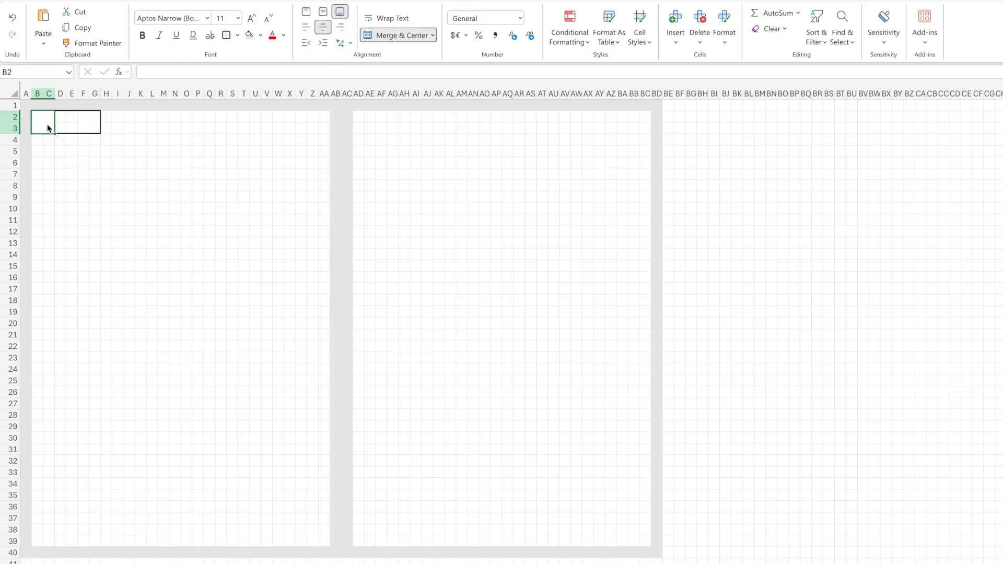
pyautogui.write('M')
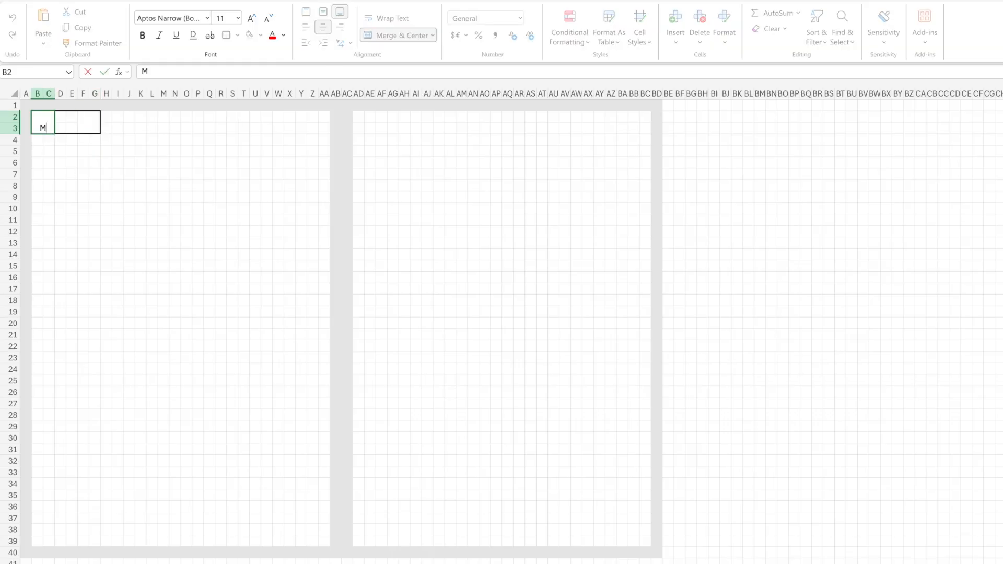
pyautogui.click(71, 162)
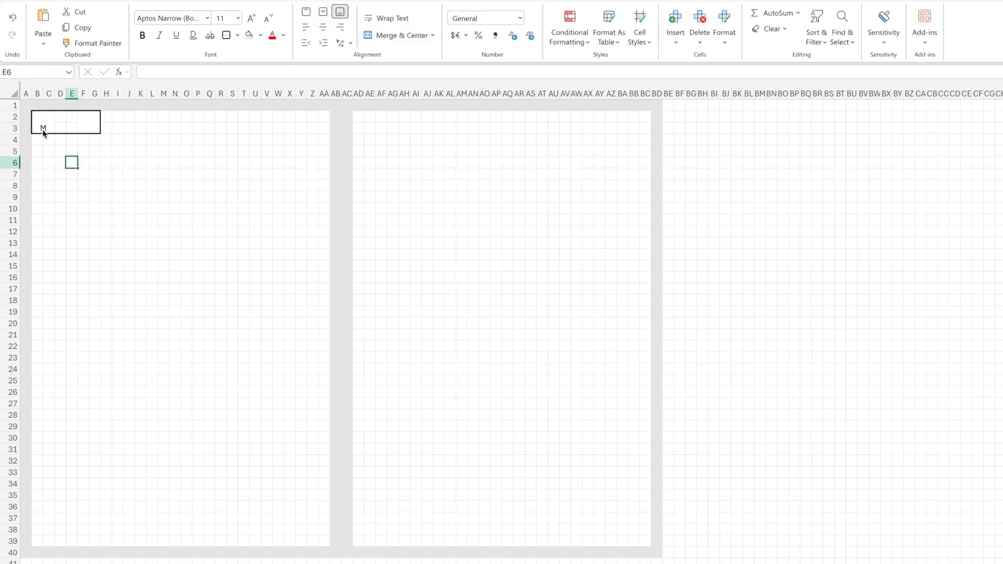
pyautogui.click(42, 129)
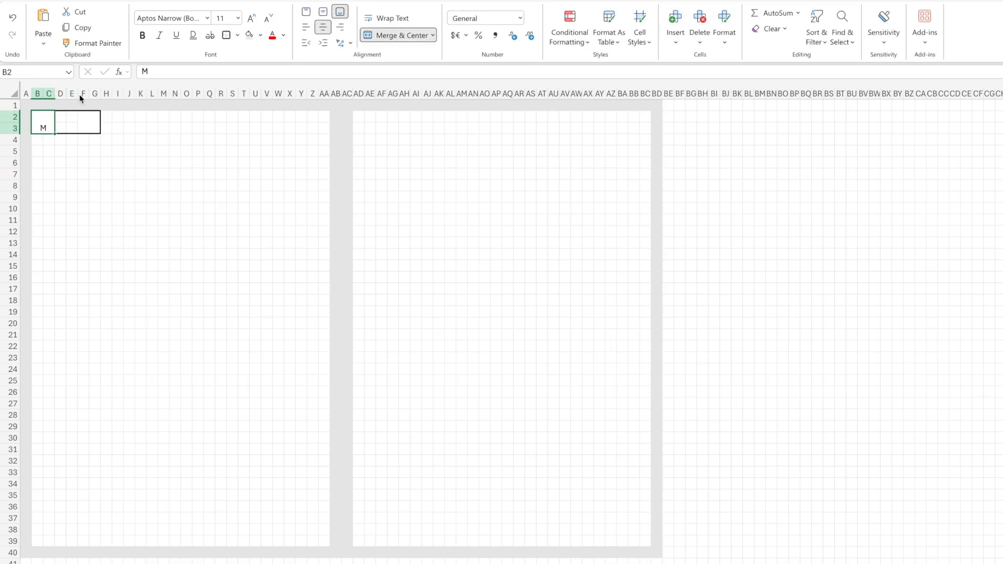
pyautogui.click(323, 12)
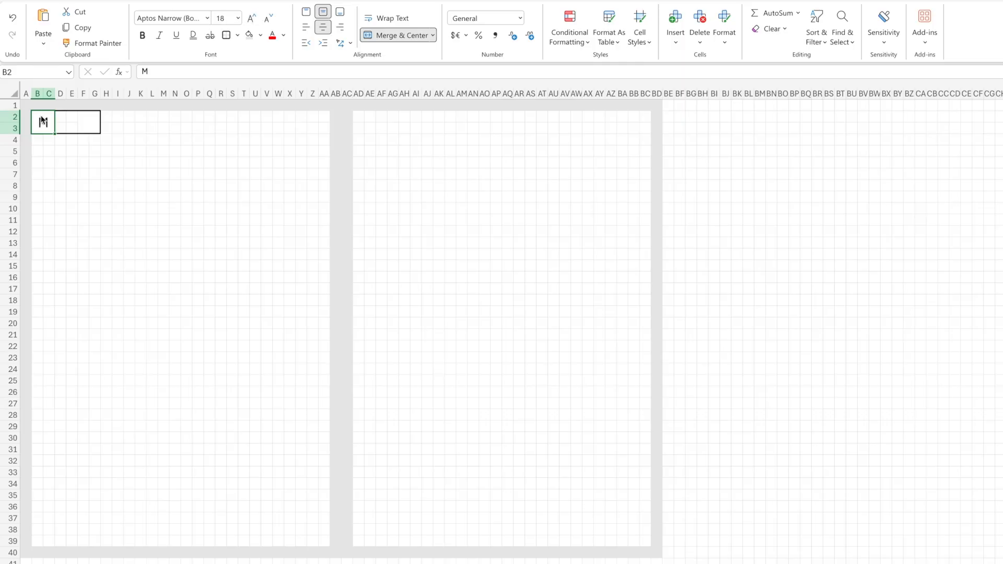
# - Copy the M cell's formatting to the merged cell F2:G3 and enter ## there
pyautogui.click(90, 129)
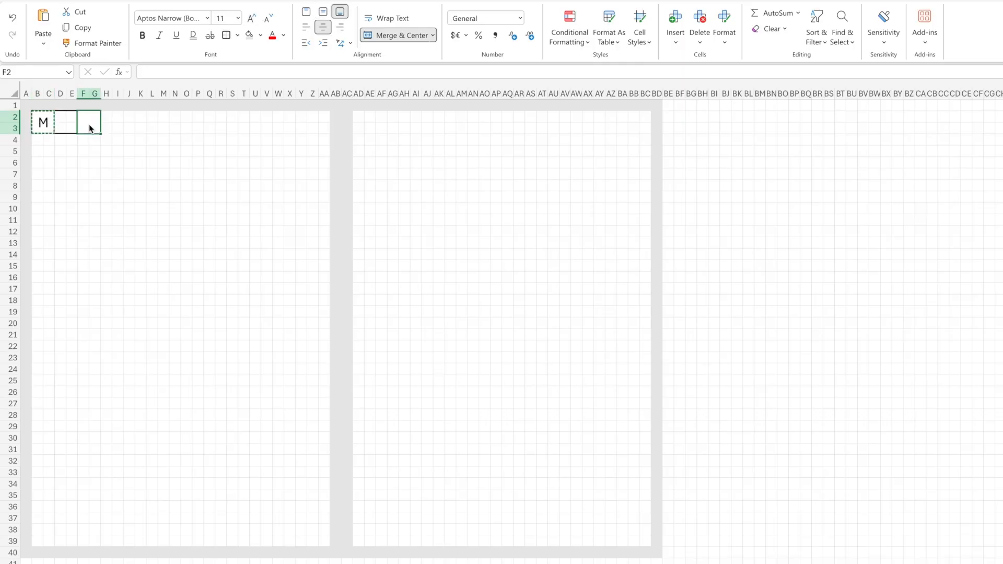
pyautogui.doubleClick(89, 124)
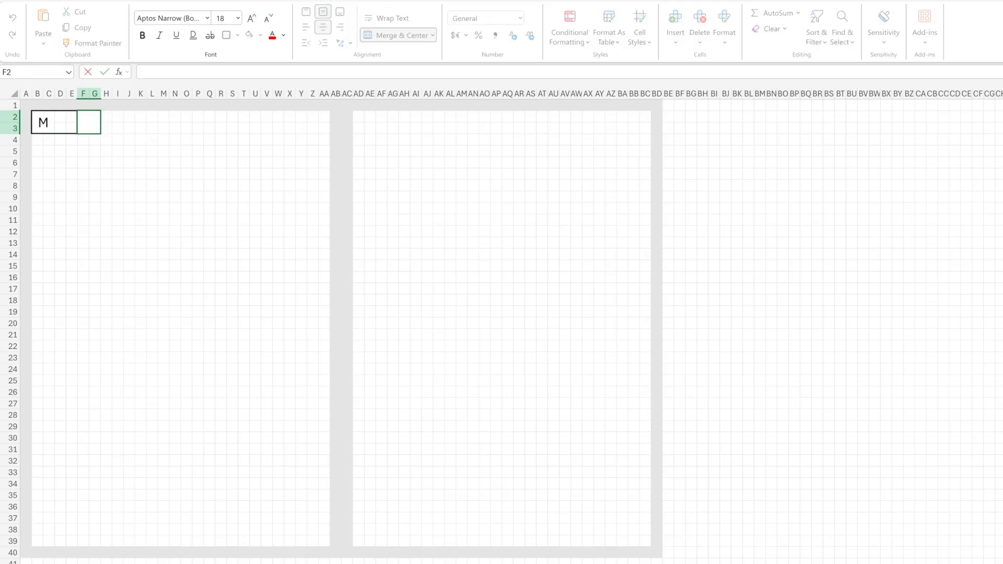
pyautogui.click(103, 163)
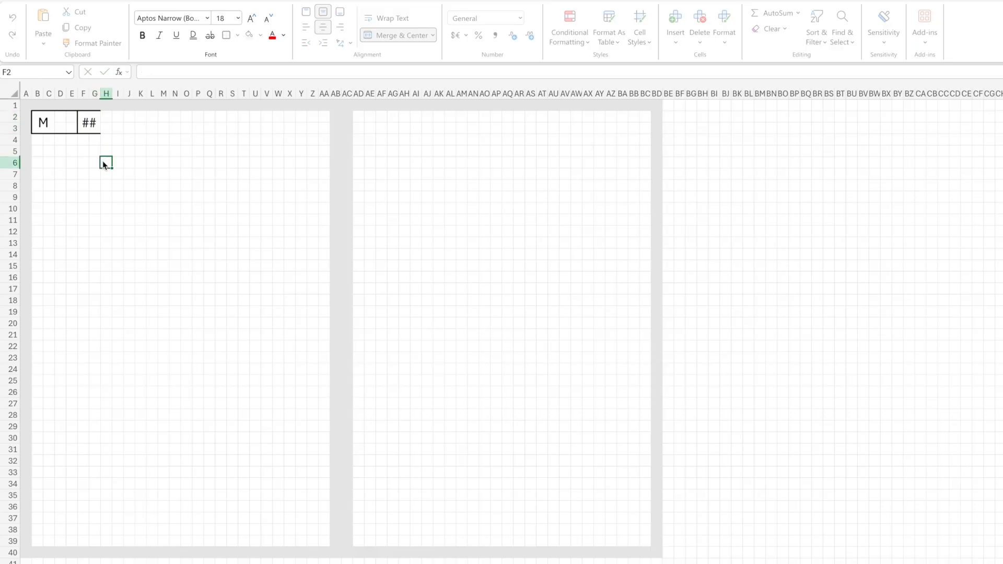
pyautogui.click(91, 127)
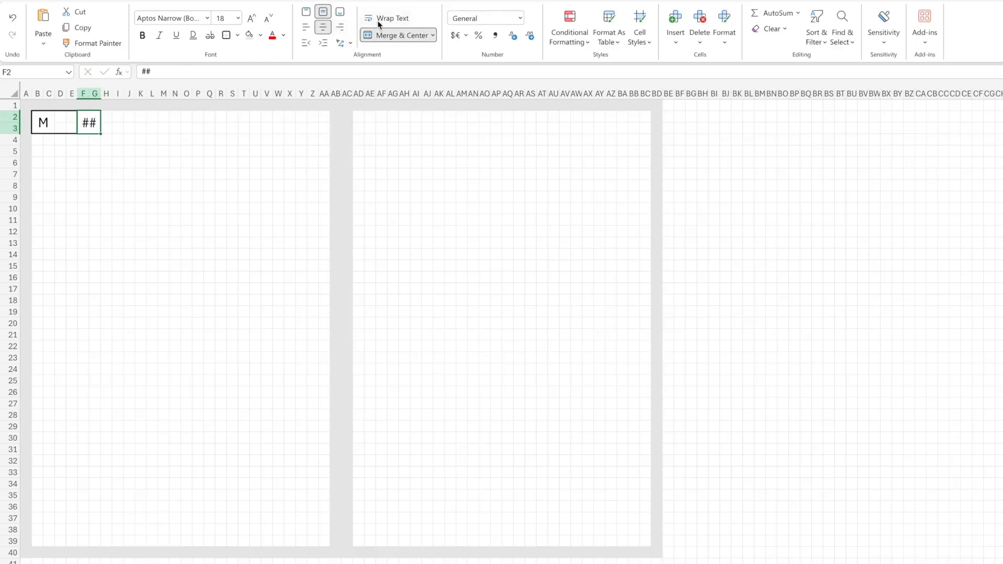
# - Copy the M and ## header box to B9:G10, B16:G17 and B23:G24
pyautogui.moveTo(59, 126); pyautogui.dragTo(94, 209)
pyautogui.click(58, 148)
pyautogui.moveTo(55, 124); pyautogui.dragTo(38, 183)
pyautogui.hotkey('ctrl', 'c')
pyautogui.moveTo(37, 197); pyautogui.dragTo(39, 265)
pyautogui.hotkey('ctrl', 'v')
pyautogui.moveTo(38, 276); pyautogui.dragTo(37, 347)
pyautogui.hotkey('ctrl', 'v')
pyautogui.hotkey('ctrl', 'c')
pyautogui.moveTo(38, 358); pyautogui.dragTo(95, 368)
pyautogui.hotkey('ctrl', 'v')
pyautogui.moveTo(38, 381); pyautogui.dragTo(37, 430)
pyautogui.moveTo(38, 438); pyautogui.dragTo(93, 520)
pyautogui.hotkey('ctrl', 'v')
pyautogui.hotkey('ctrl', 'v')
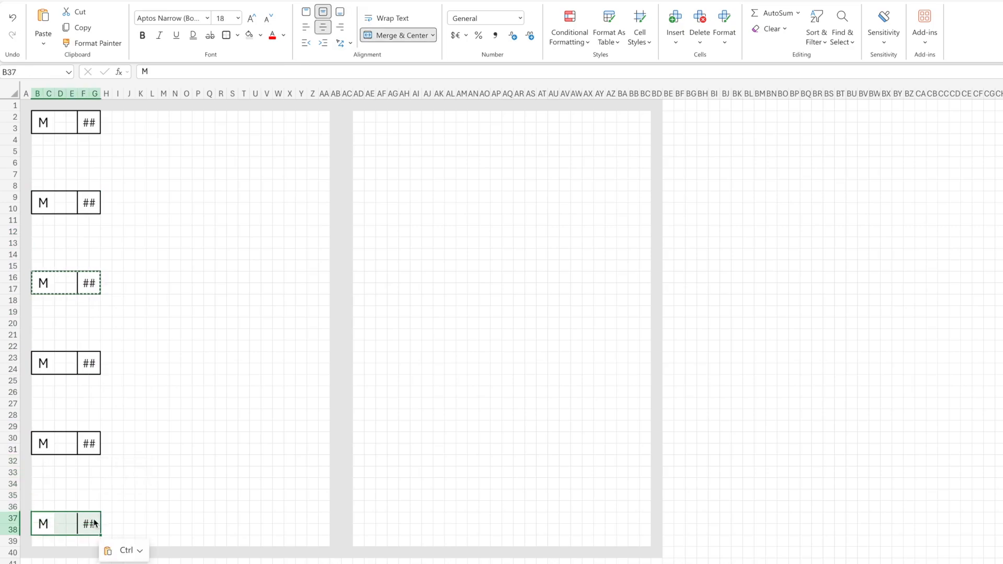
pyautogui.hotkey('ctrl', 'z')
pyautogui.hotkey('ctrl', 'z')
# - Paste the M and ## header box into B30:G31
pyautogui.moveTo(37, 382); pyautogui.dragTo(38, 426)
pyautogui.moveTo(37, 438); pyautogui.dragTo(96, 452)
pyautogui.hotkey('ctrl', 'v')
# - Make a bordered one-row header in B37:G37 with the label WKD and ## in merged F37:G37
pyautogui.moveTo(38, 462); pyautogui.dragTo(96, 519)
pyautogui.click(38, 517)
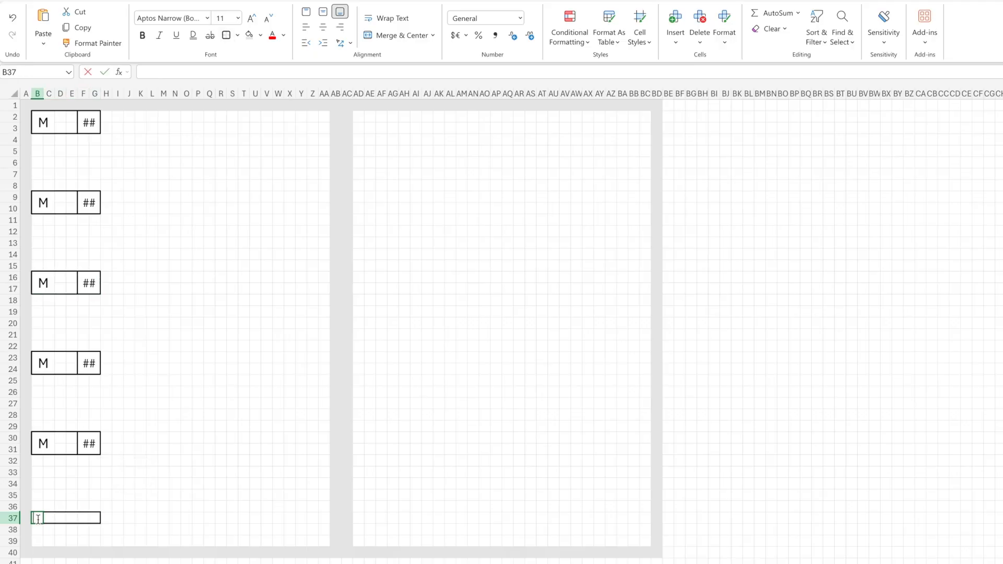
pyautogui.write('WKD')
pyautogui.press('Tab')
pyautogui.click(398, 35)
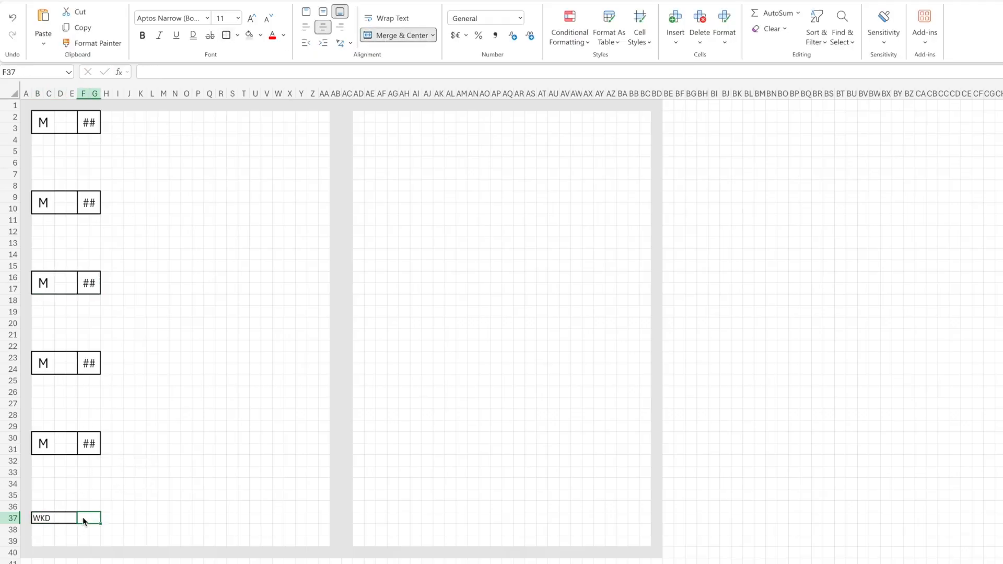
pyautogui.write('##')
# - Relabel the day headers at B9, B16, B23 and B30 as T, W, T and F
pyautogui.doubleClick(46, 206)
pyautogui.press('BackSpace')
pyautogui.write('T')
pyautogui.click(43, 282)
pyautogui.write('WW')
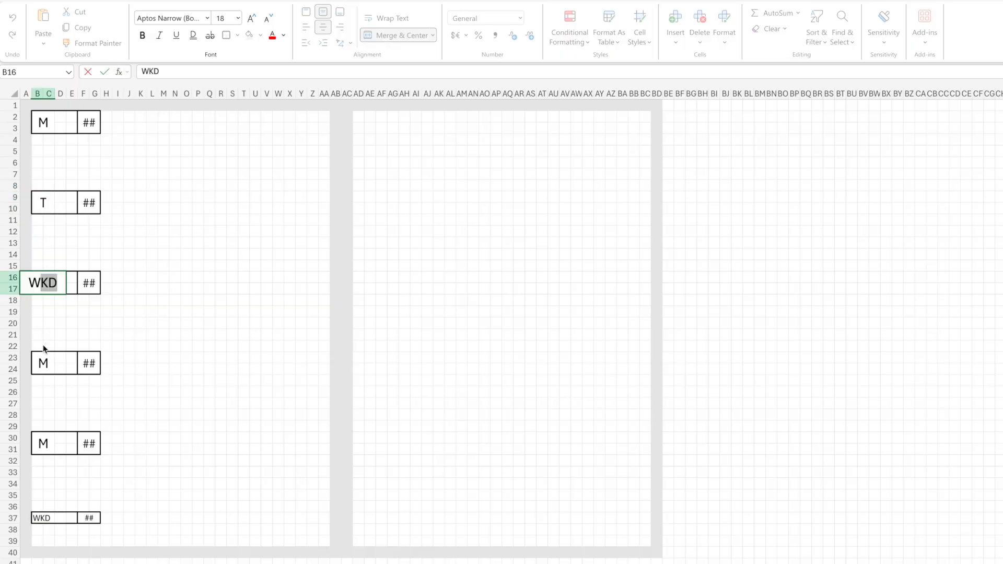
pyautogui.press('BackSpace')
pyautogui.doubleClick(44, 362)
pyautogui.press('BackSpace')
pyautogui.write('T')
pyautogui.doubleClick(44, 444)
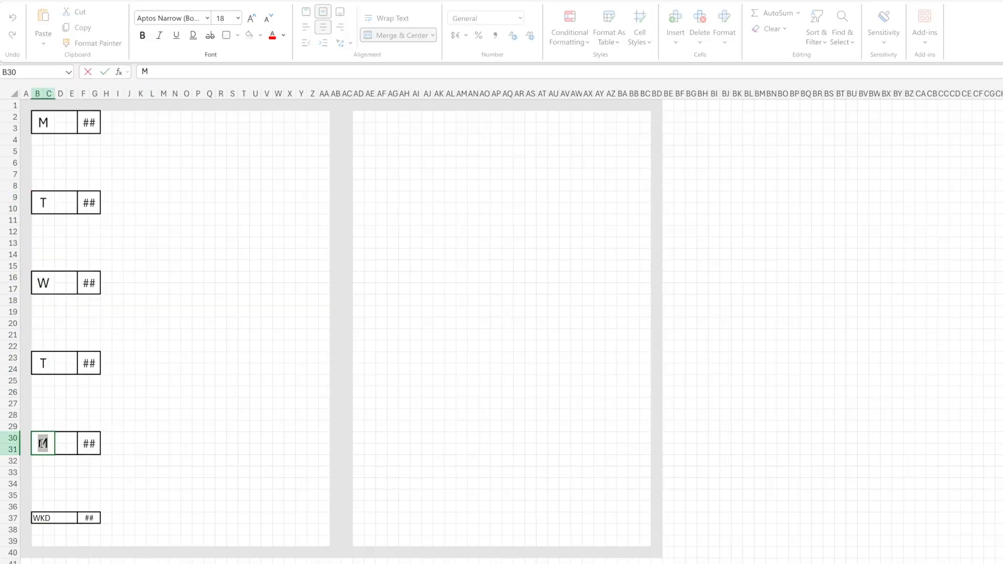
pyautogui.press('BackSpace')
pyautogui.write('F')
pyautogui.click(153, 440)
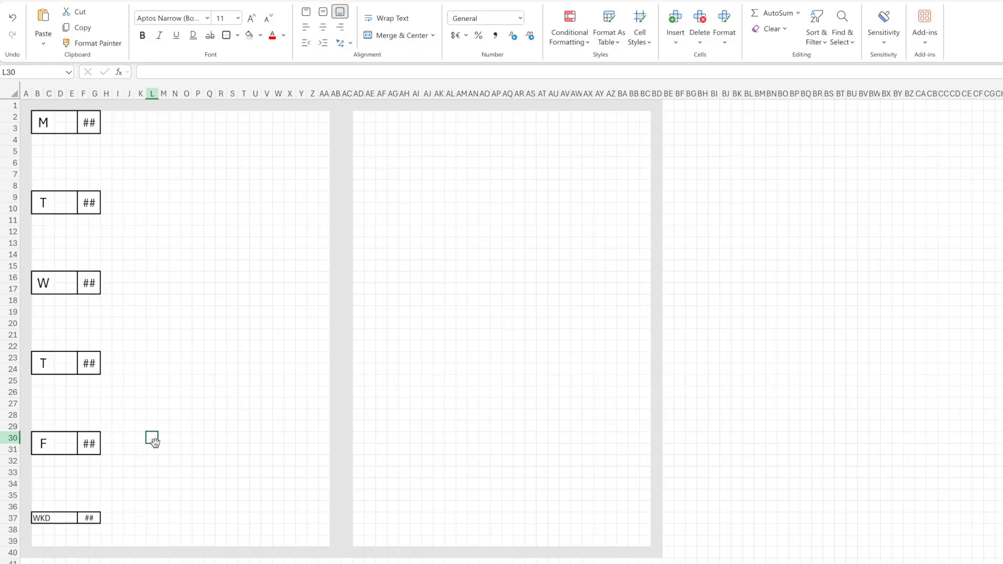
# - Merge and centre O2:T3 as a bordered, middle-aligned box containing TASKS at font size 18
pyautogui.moveTo(107, 118); pyautogui.dragTo(240, 123)
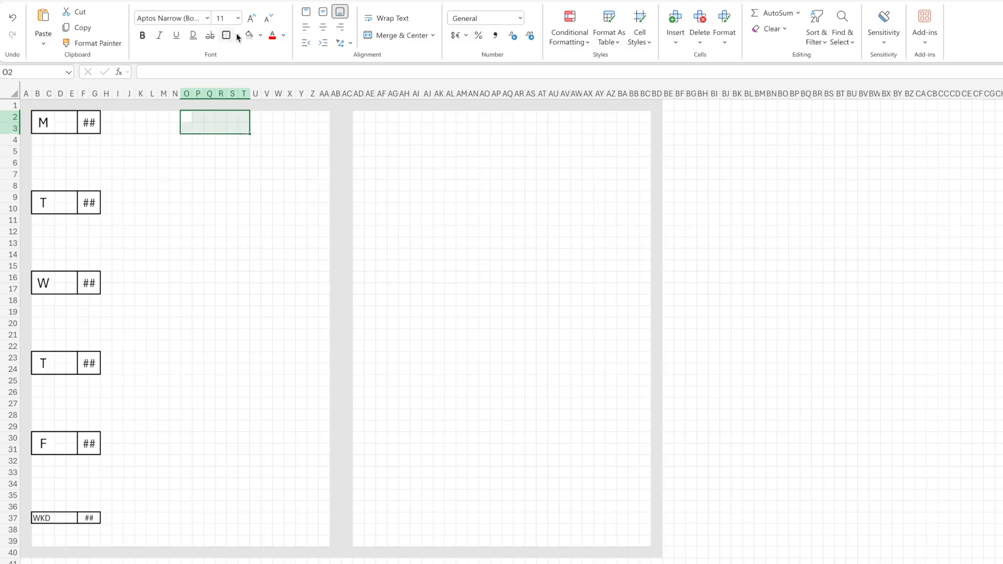
pyautogui.click(322, 11)
pyautogui.click(398, 35)
pyautogui.write('T')
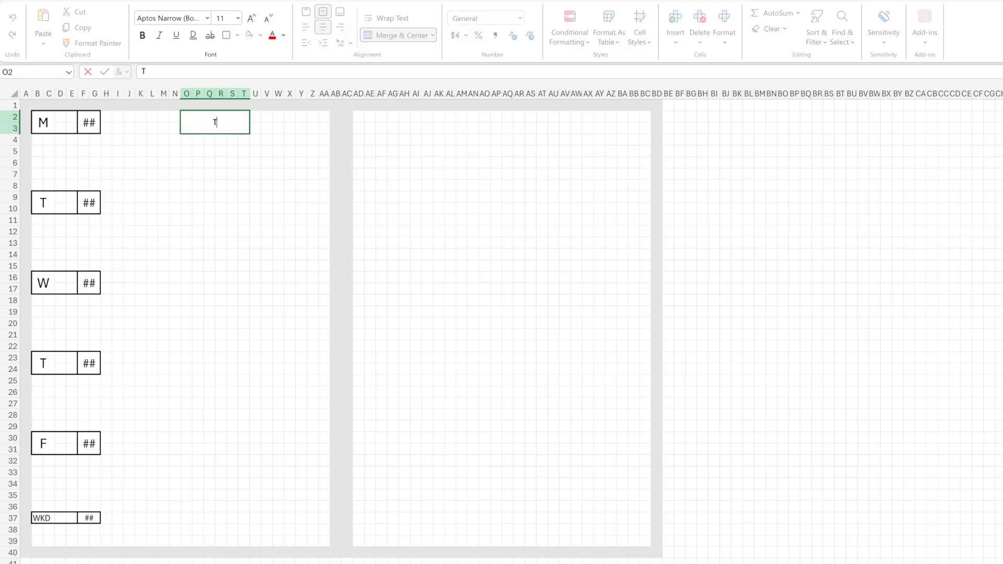
pyautogui.write('ASKS')
pyautogui.press('Return')
pyautogui.doubleClick(226, 130)
pyautogui.press('BackSpace')
pyautogui.press('BackSpace')
pyautogui.write('SKS')
pyautogui.press('Return')
pyautogui.click(222, 130)
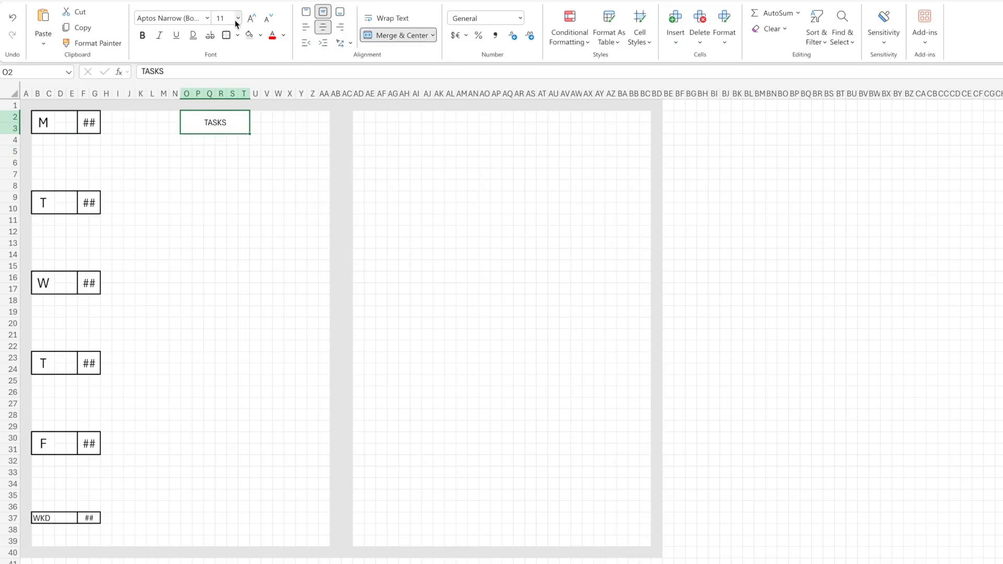
pyautogui.click(251, 18)
# - Copy the TASKS box to AD2 at the top of the second page and change its label to NOTES
pyautogui.hotkey('ctrl', 'c')
pyautogui.moveTo(360, 116); pyautogui.dragTo(409, 117)
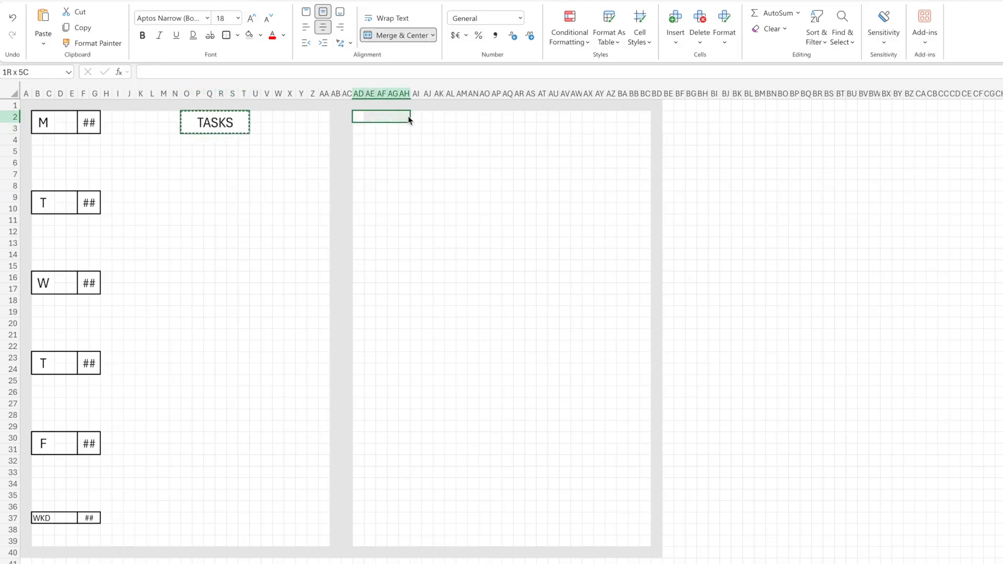
pyautogui.hotkey('ctrl', 'v')
pyautogui.write('Notes')
pyautogui.press('BackSpace')
pyautogui.press('BackSpace')
pyautogui.press('BackSpace')
pyautogui.press('BackSpace')
pyautogui.write('OTES')
pyautogui.click(416, 162)
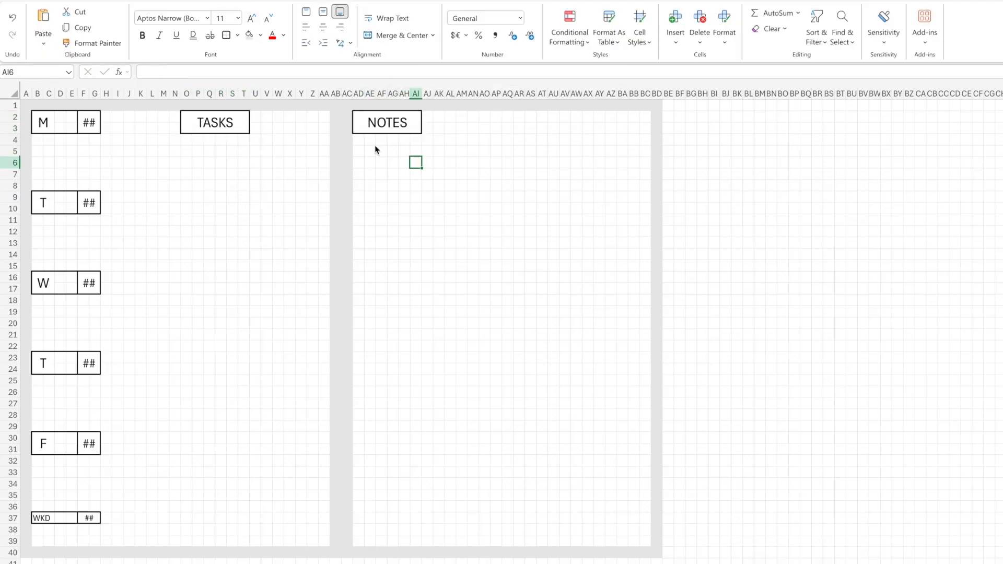
# - Add a vertical border line along AP5:AP39 to divide the notes page
pyautogui.moveTo(358, 152); pyautogui.dragTo(498, 541)
pyautogui.rightClick(497, 161)
pyautogui.click(650, 141)
pyautogui.click(640, 213)
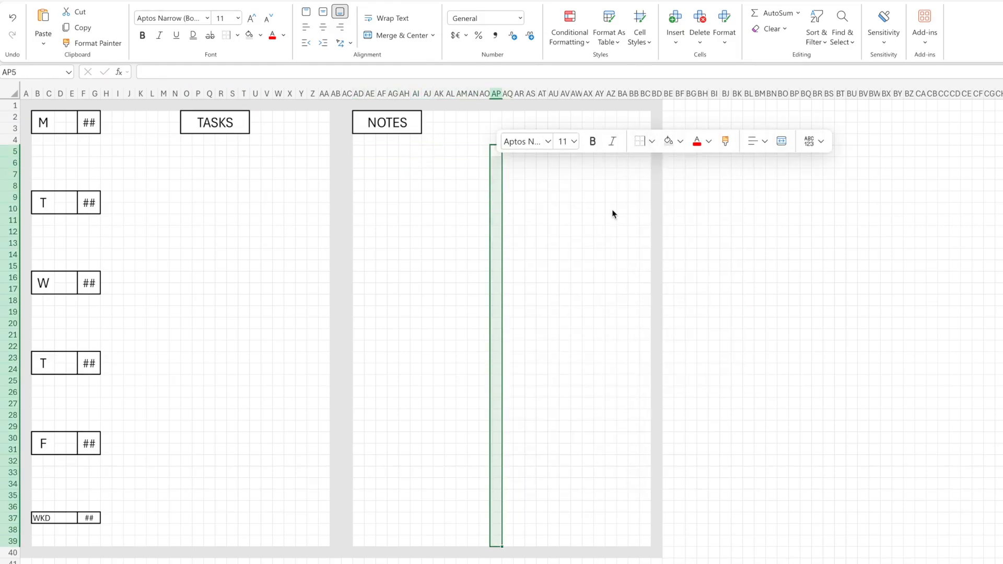
pyautogui.click(612, 211)
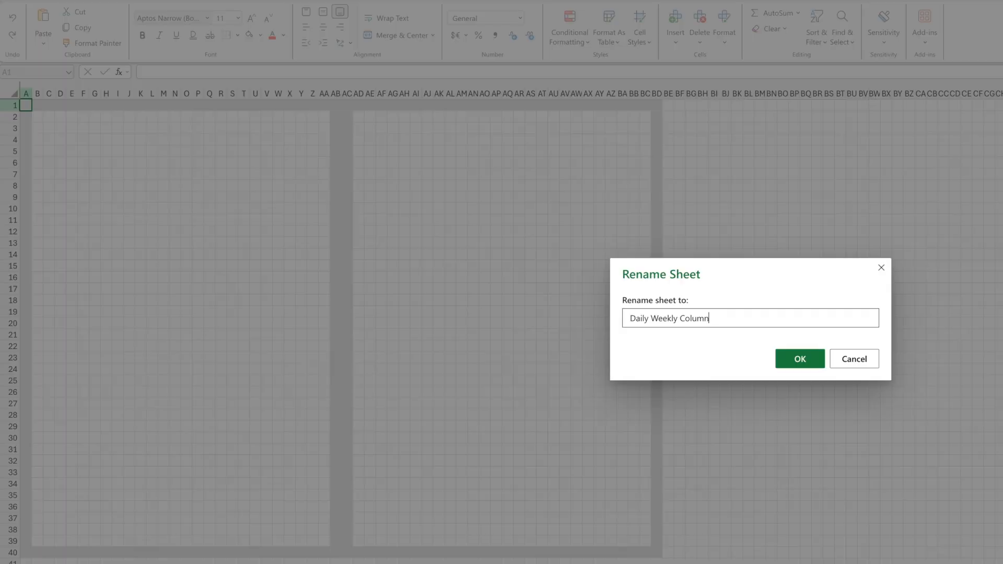
# - Rename the blank template sheet as Daily Weekly Column and put an outline border around B11:I39
pyautogui.press('Return')
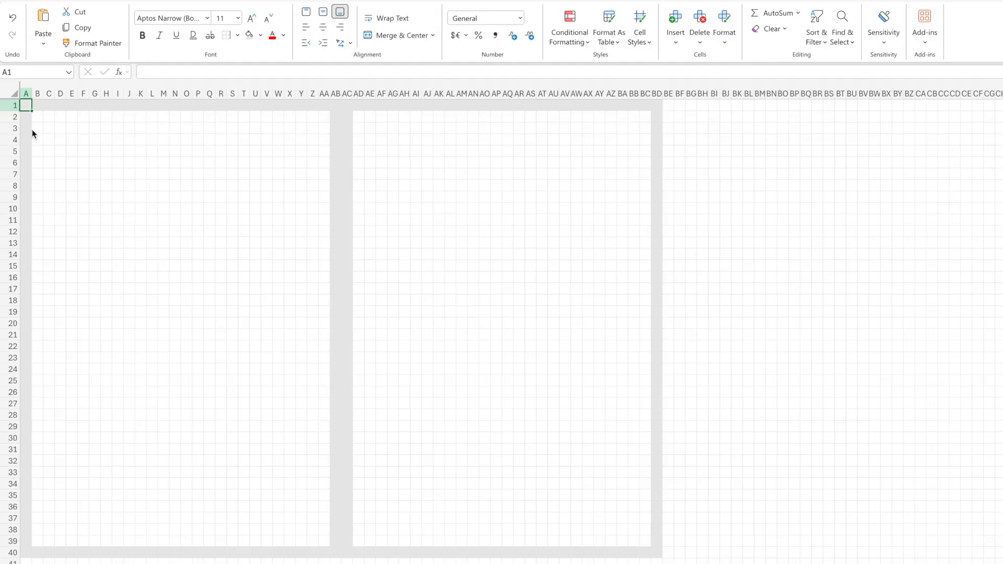
pyautogui.moveTo(35, 116); pyautogui.dragTo(118, 537)
pyautogui.click(40, 225)
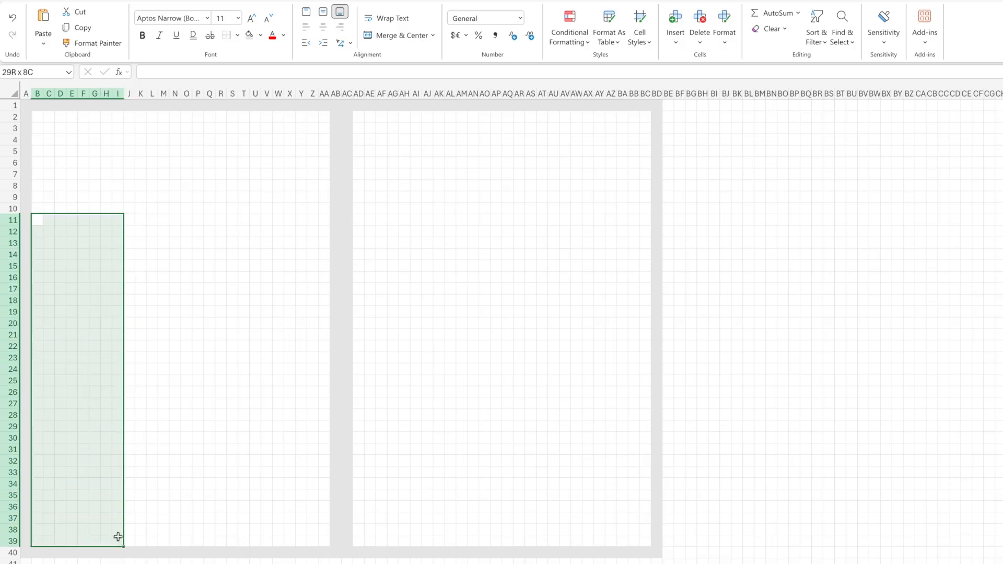
pyautogui.click(232, 37)
pyautogui.click(233, 83)
pyautogui.click(39, 224)
# - Clear the border along row 11 of the column box and add a bottom border to C10:H10
pyautogui.press('Up')
pyautogui.press('Up')
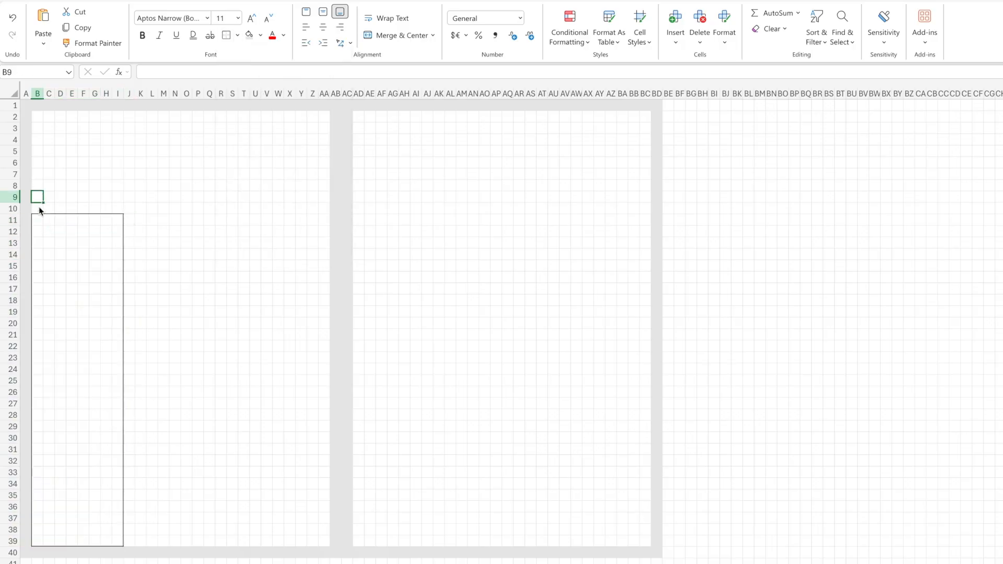
pyautogui.click(236, 37)
pyautogui.click(283, 59)
pyautogui.click(141, 163)
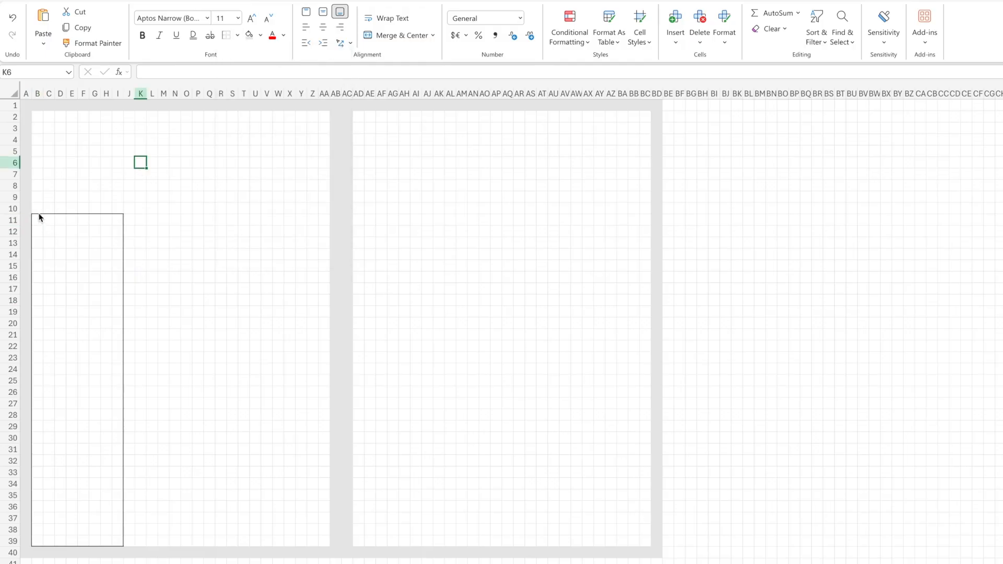
pyautogui.moveTo(39, 209); pyautogui.dragTo(117, 203)
pyautogui.click(209, 185)
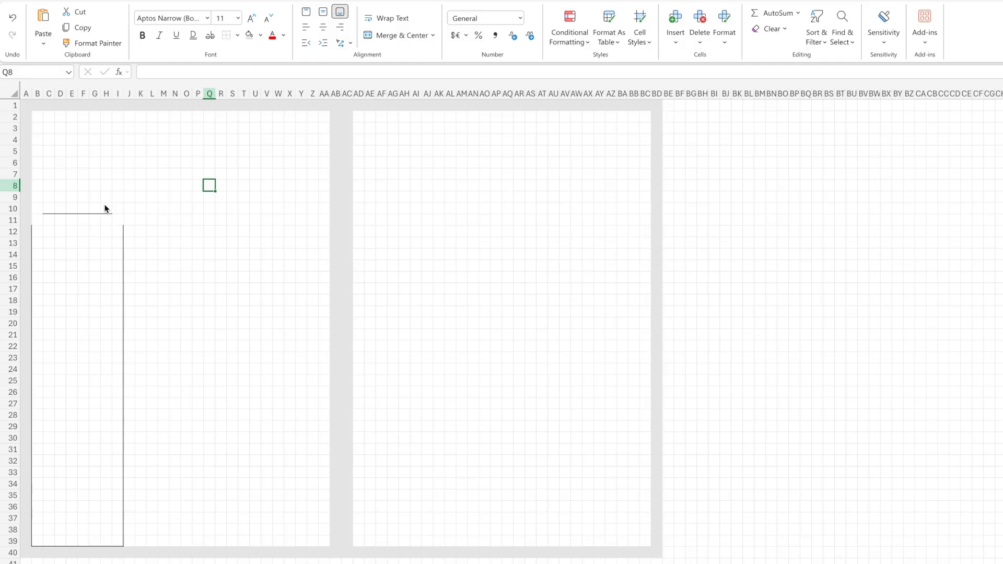
# - Restore the column box's side lines in row 11 with a right border on I11 and a left border on B11
pyautogui.click(120, 224)
pyautogui.click(237, 35)
pyautogui.click(309, 56)
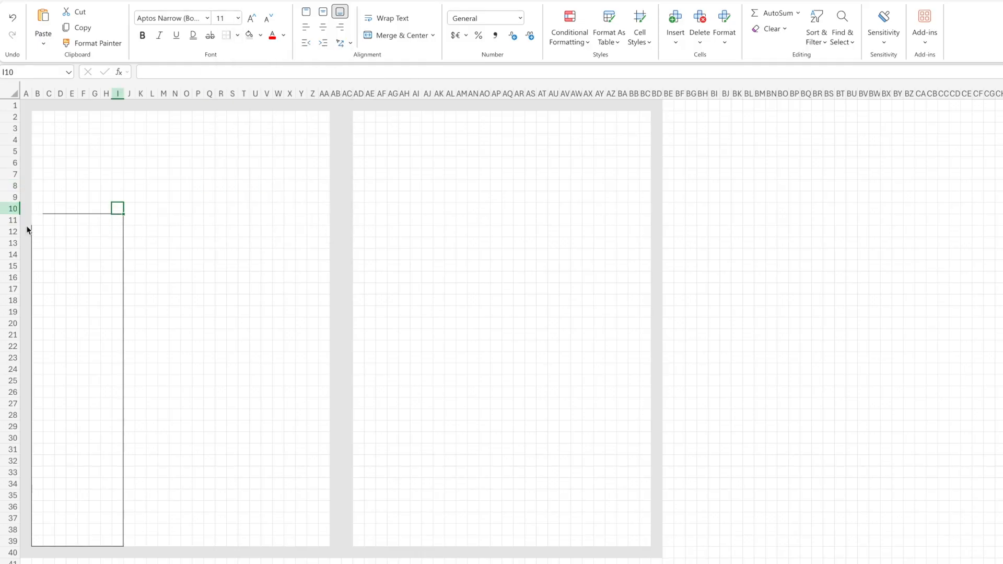
pyautogui.click(37, 220)
pyautogui.click(238, 35)
pyautogui.click(187, 196)
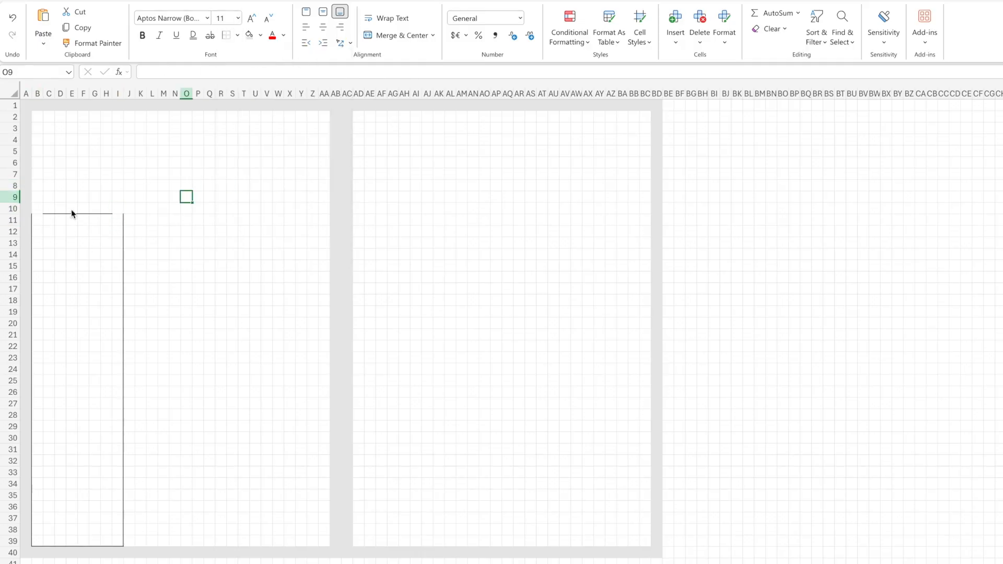
# - Merge and centre E10:F10 and enter ## as the date placeholder
pyautogui.moveTo(73, 209); pyautogui.dragTo(83, 209)
pyautogui.click(395, 35)
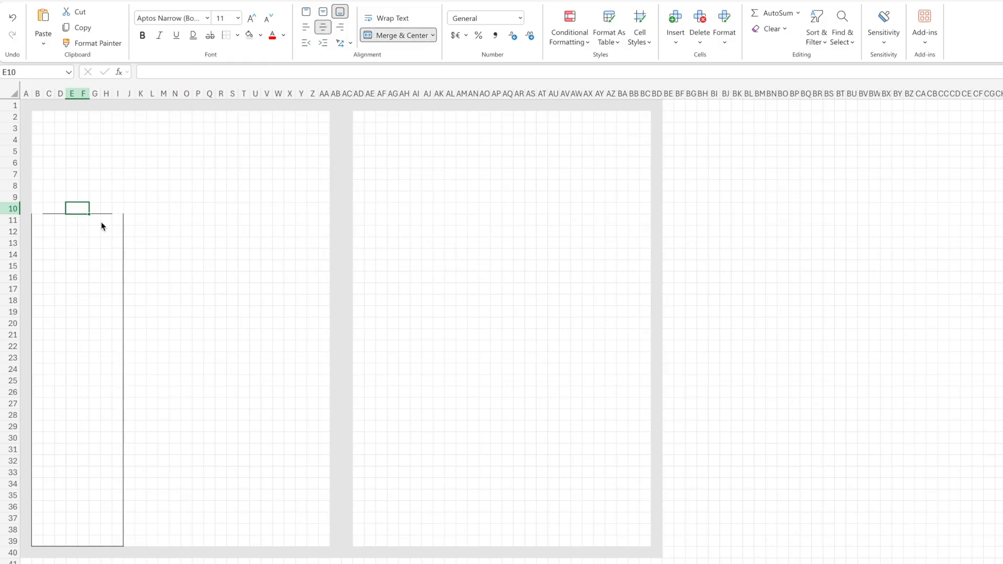
pyautogui.doubleClick(79, 208)
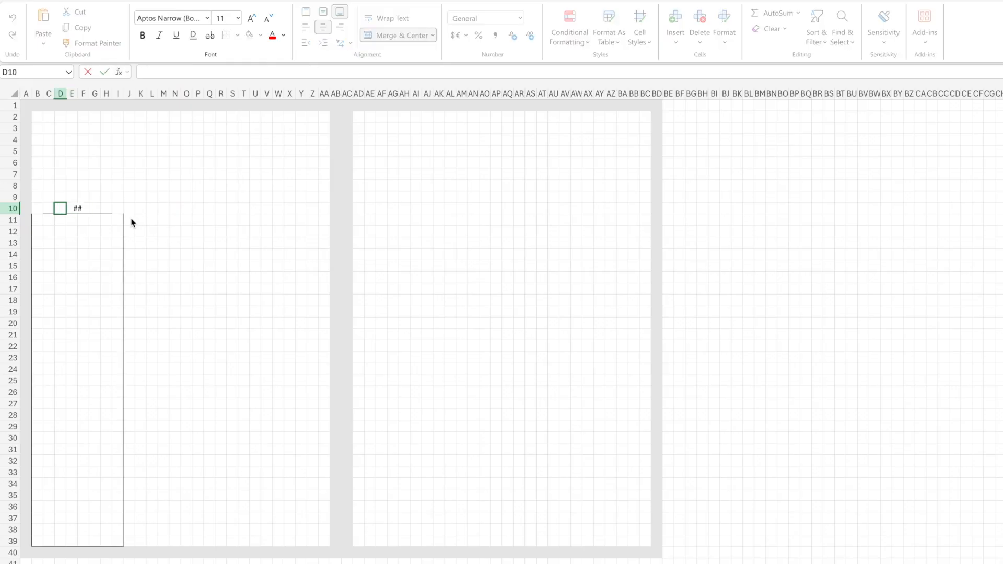
pyautogui.click(192, 231)
# - Merge C2:H9 and enter a middle-aligned, light grey x at font size 72 as the day letter placeholder
pyautogui.moveTo(51, 201); pyautogui.dragTo(106, 123)
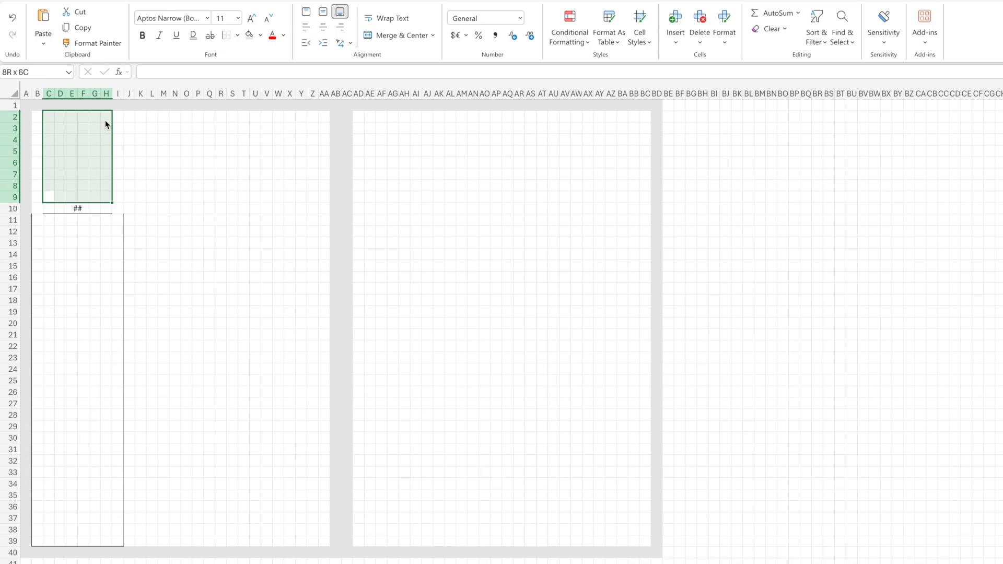
pyautogui.click(395, 35)
pyautogui.write('x')
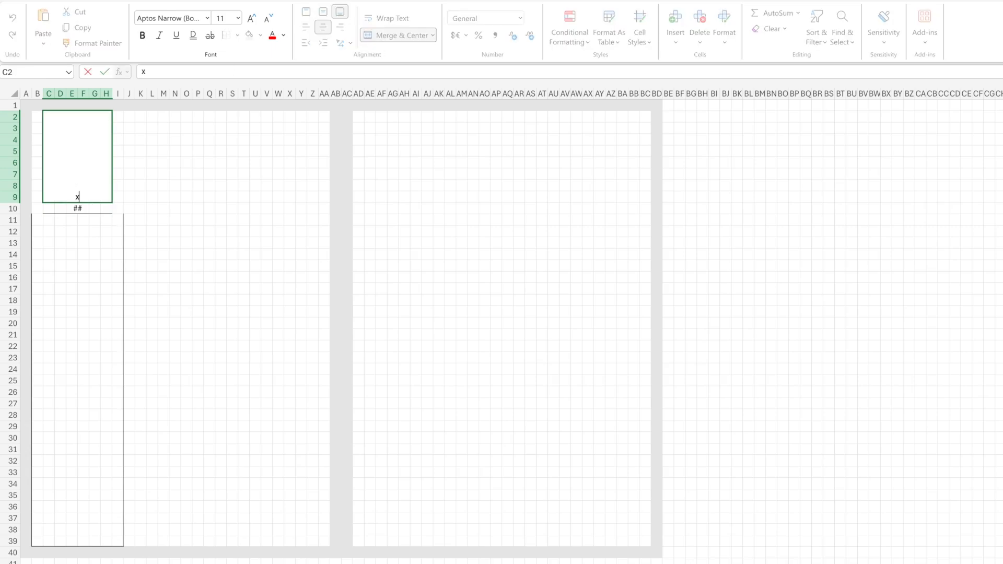
pyautogui.click(323, 12)
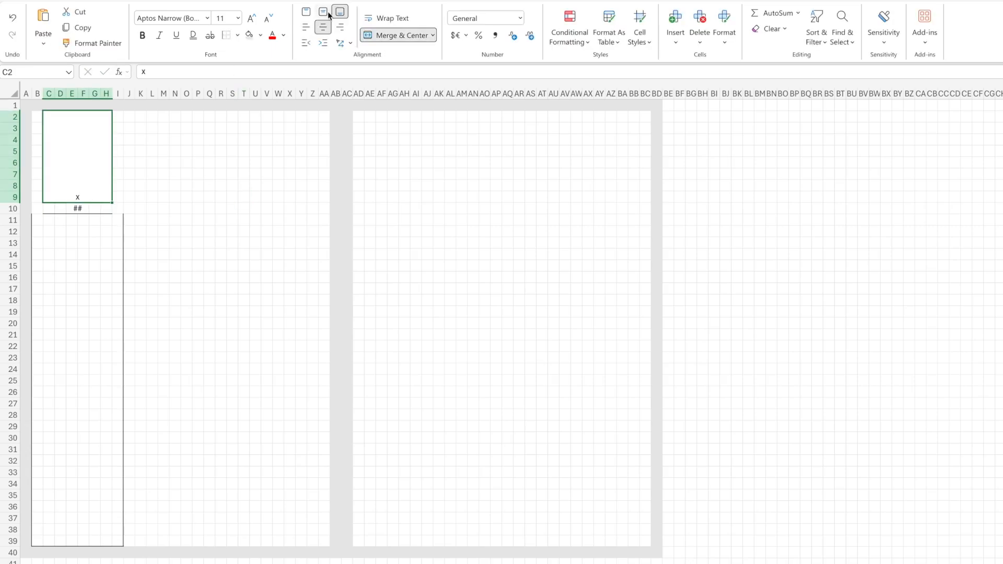
pyautogui.click(251, 19)
pyautogui.click(251, 19)
pyautogui.click(284, 35)
pyautogui.click(305, 89)
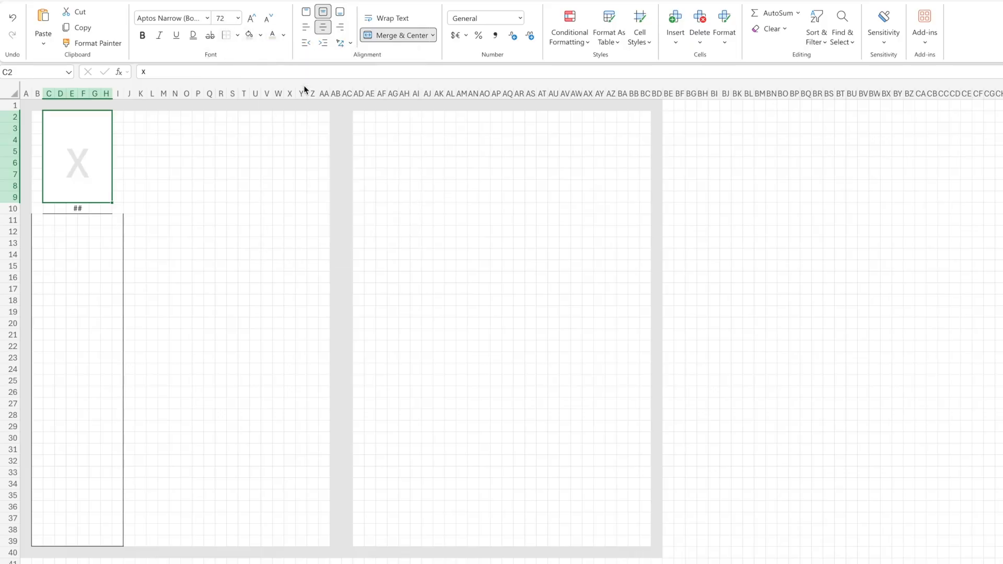
pyautogui.click(209, 174)
# - Copy the day column B2:I39 to K2:R39 and T2:AA39 on the first page
pyautogui.moveTo(38, 121); pyautogui.dragTo(116, 537)
pyautogui.hotkey('ctrl', 'c')
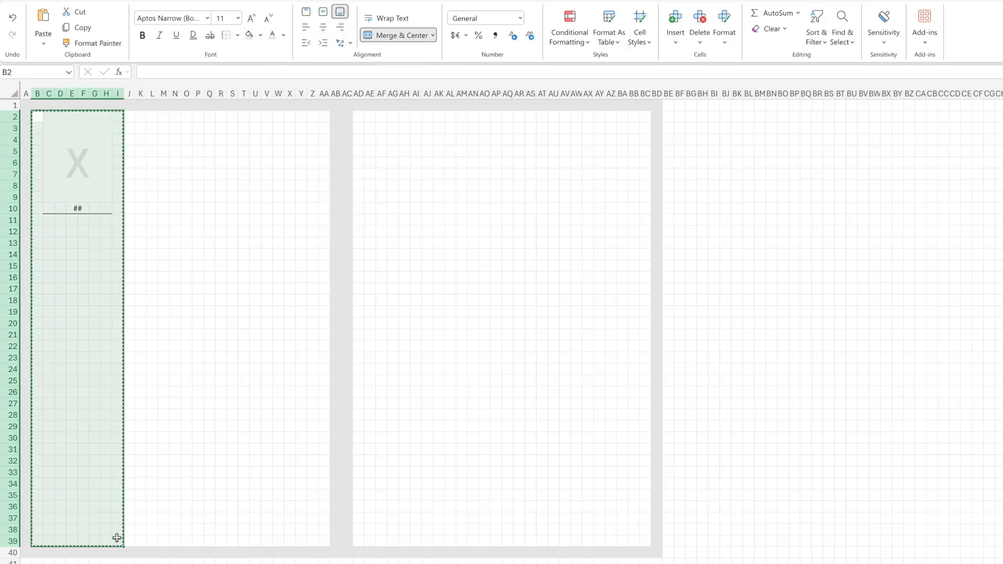
pyautogui.moveTo(143, 116); pyautogui.dragTo(224, 537)
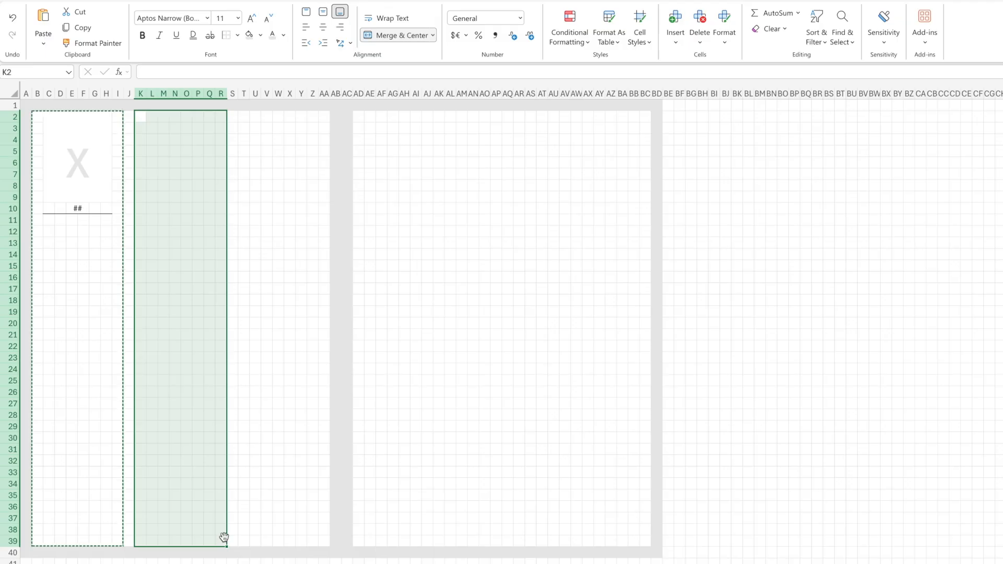
pyautogui.hotkey('ctrl', 'v')
pyautogui.hotkey('ctrl', 'c')
pyautogui.moveTo(242, 116); pyautogui.dragTo(318, 537)
pyautogui.hotkey('ctrl', 'v')
# - Copy the day column to AD2:AK39, AM2:AT39 and AV2:BC39 on the second page
pyautogui.hotkey('ctrl', 'c')
pyautogui.moveTo(359, 117); pyautogui.dragTo(438, 538)
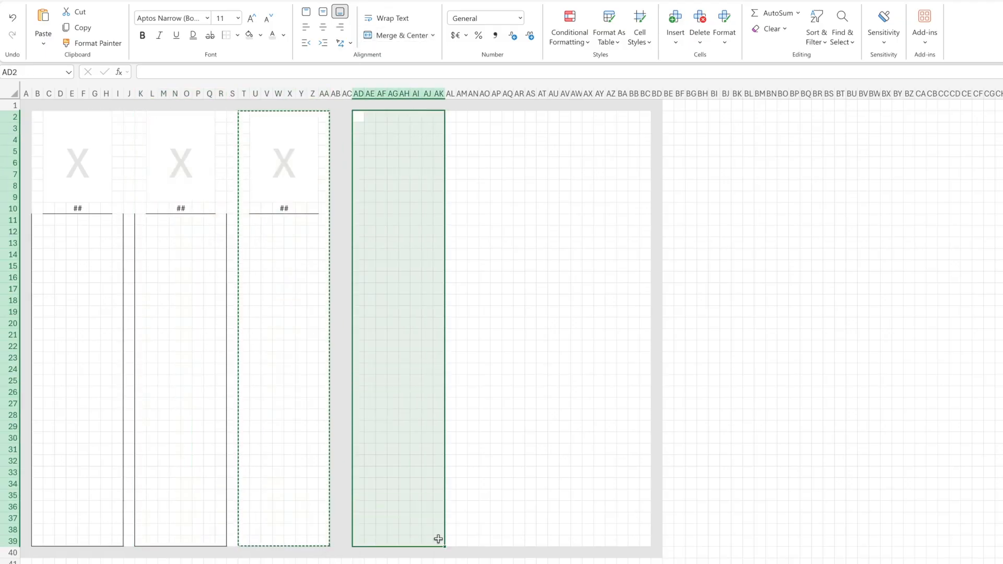
pyautogui.hotkey('ctrl', 'v')
pyautogui.hotkey('ctrl', 'c')
pyautogui.moveTo(461, 116); pyautogui.dragTo(543, 537)
pyautogui.hotkey('ctrl', 'v')
pyautogui.hotkey('ctrl', 'c')
pyautogui.moveTo(565, 116); pyautogui.dragTo(647, 543)
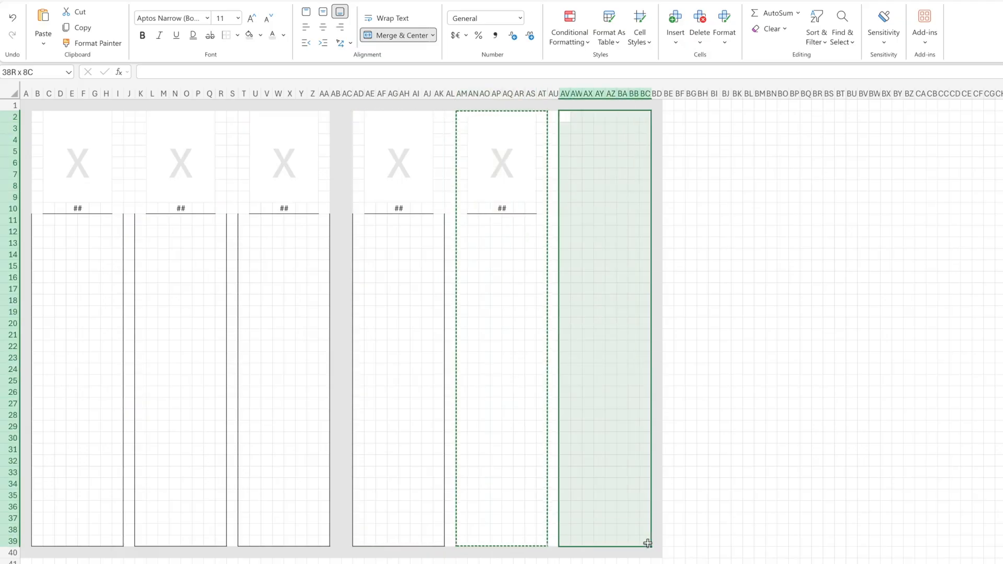
pyautogui.hotkey('ctrl', 'v')
# - Replace the large x placeholders on the first page with M, T and W
pyautogui.click(79, 163)
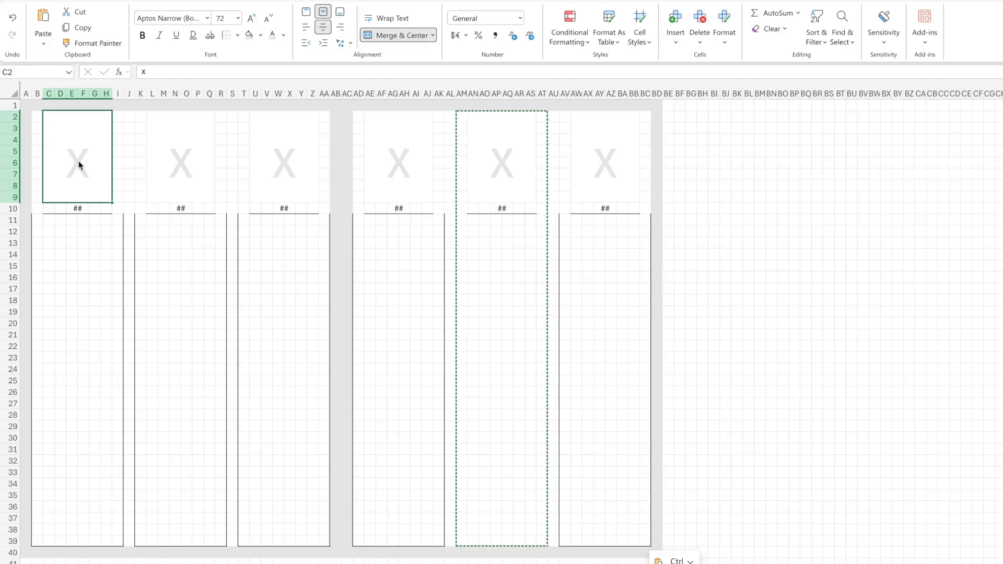
pyautogui.doubleClick(79, 161)
pyautogui.write('M')
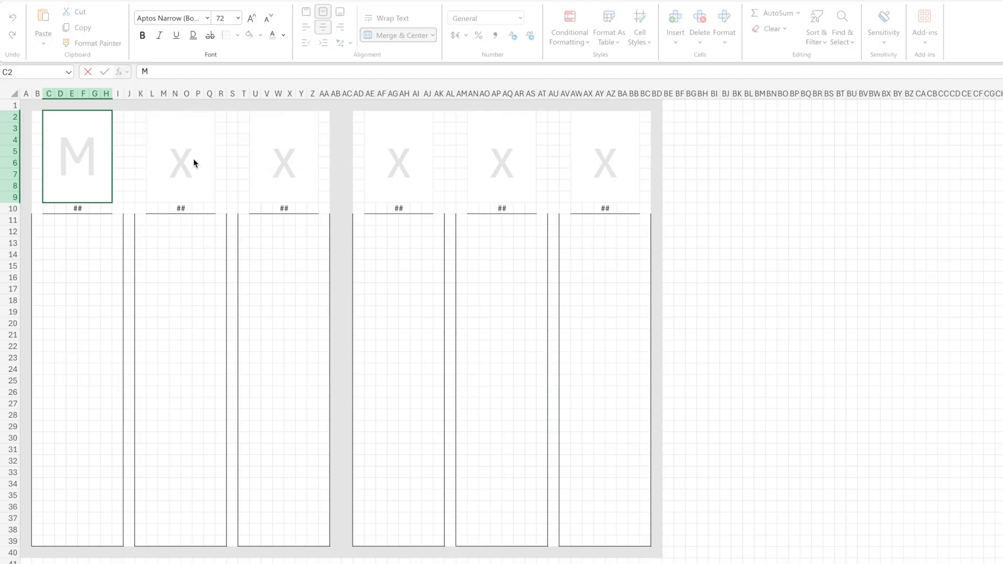
pyautogui.doubleClick(193, 162)
pyautogui.write('T')
pyautogui.press('BackSpace')
pyautogui.press('BackSpace')
pyautogui.write('T')
pyautogui.doubleClick(289, 163)
pyautogui.write('W')
# - Replace the large x placeholders on the second page with T, F and W
pyautogui.doubleClick(408, 164)
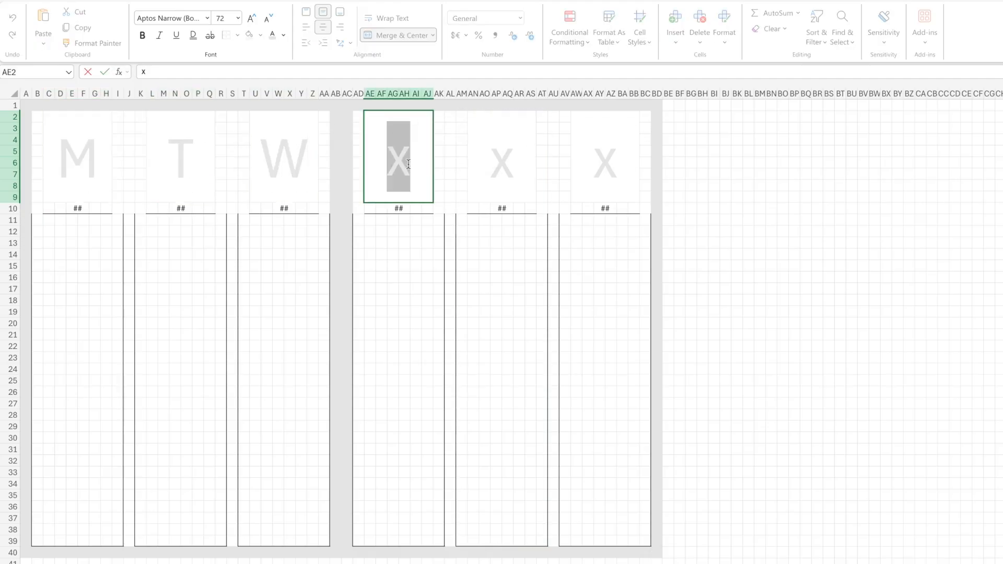
pyautogui.write('T')
pyautogui.doubleClick(501, 163)
pyautogui.write('F')
pyautogui.doubleClick(608, 163)
pyautogui.write('W')
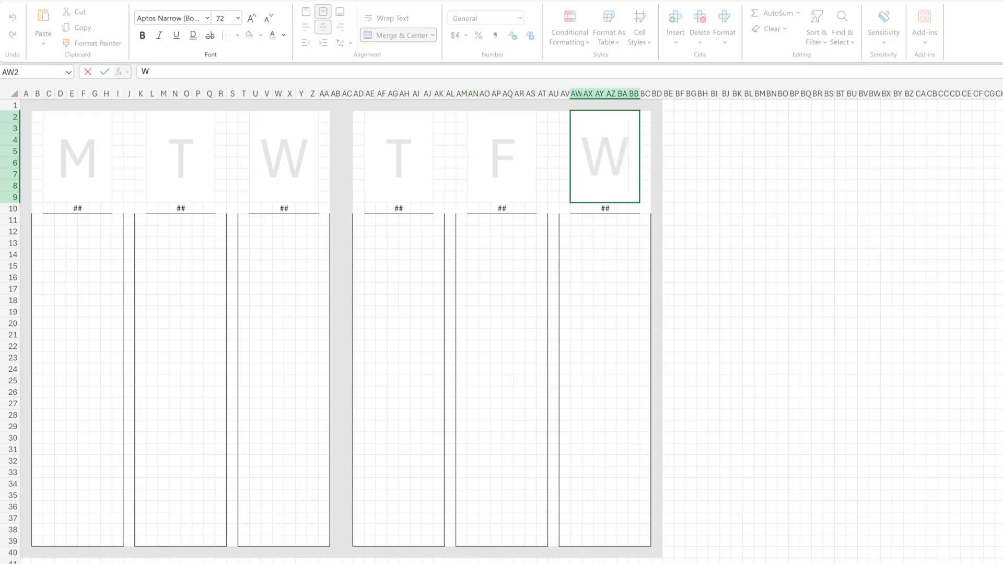
# - Widen the last column's date placeholder by unmerging its ## cell and merging AX10:BA10 instead
pyautogui.click(606, 211)
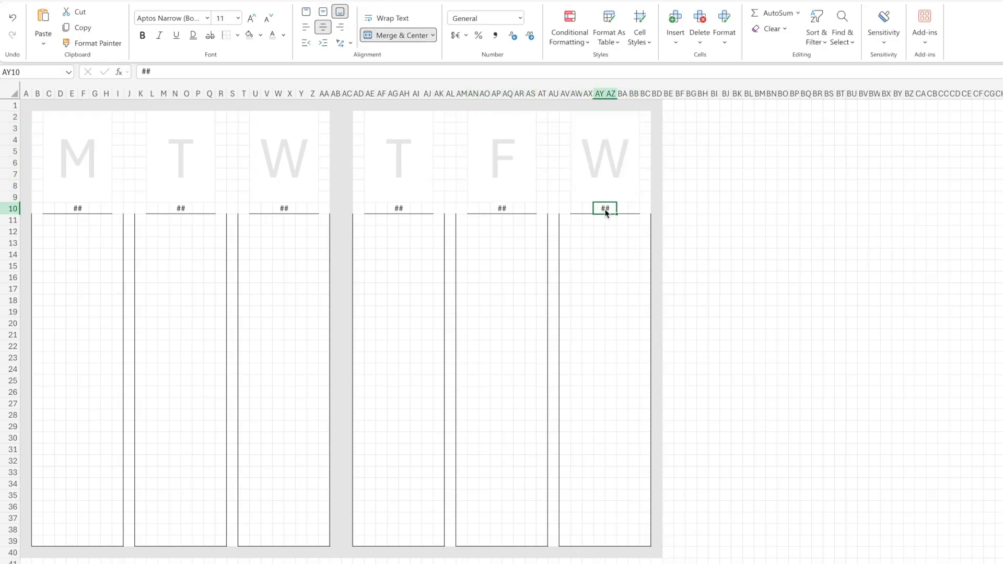
pyautogui.click(399, 36)
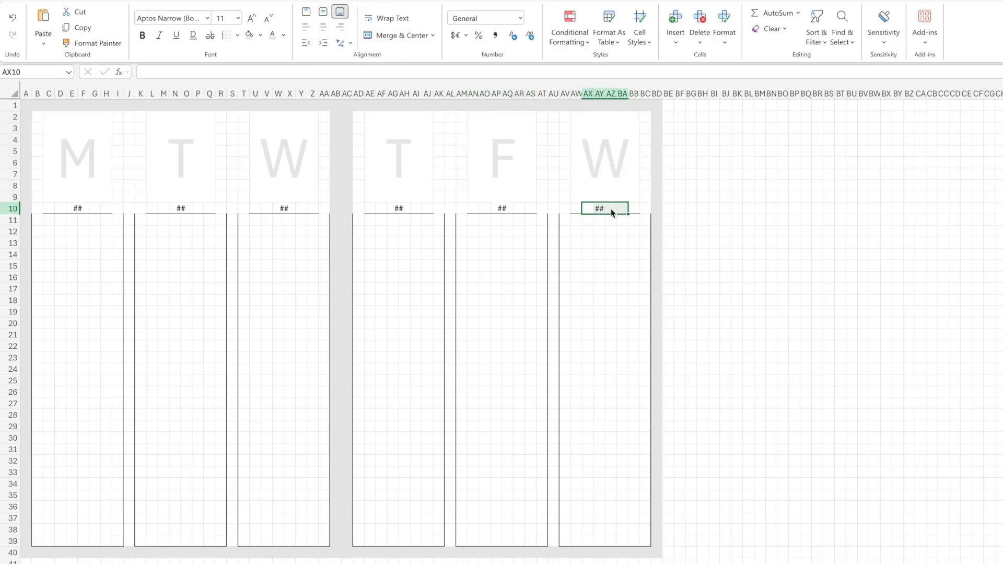
pyautogui.click(599, 210)
pyautogui.moveTo(586, 208); pyautogui.dragTo(621, 206)
pyautogui.click(388, 36)
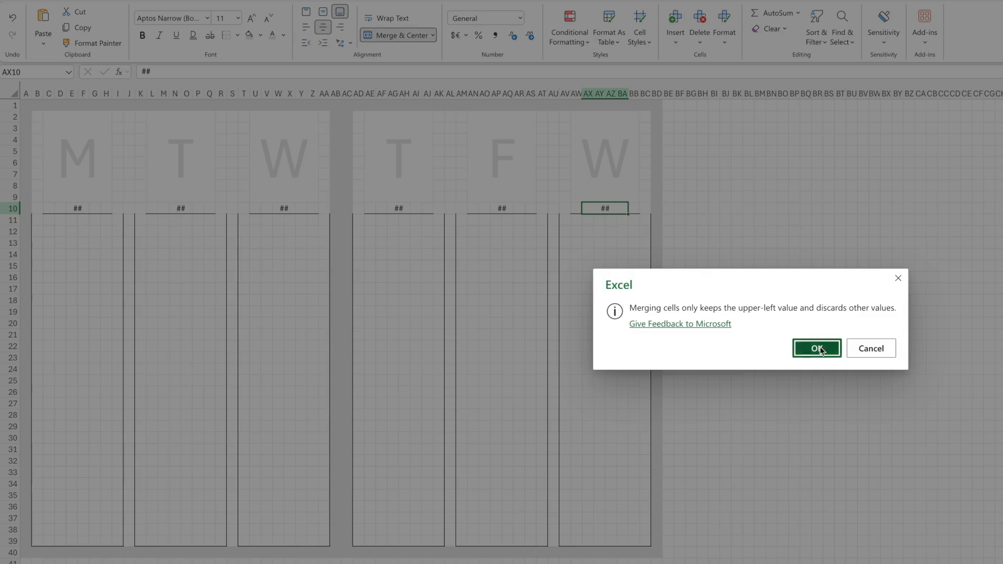
pyautogui.click(816, 346)
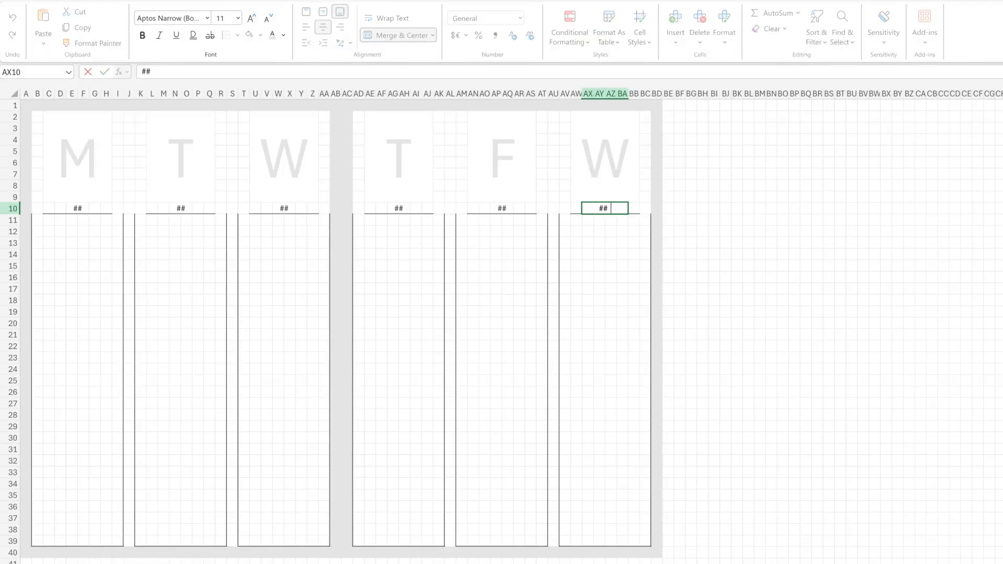
# - Add top and bottom borders to AW25:BB25 to divide the last day column halfway down
pyautogui.click(611, 255)
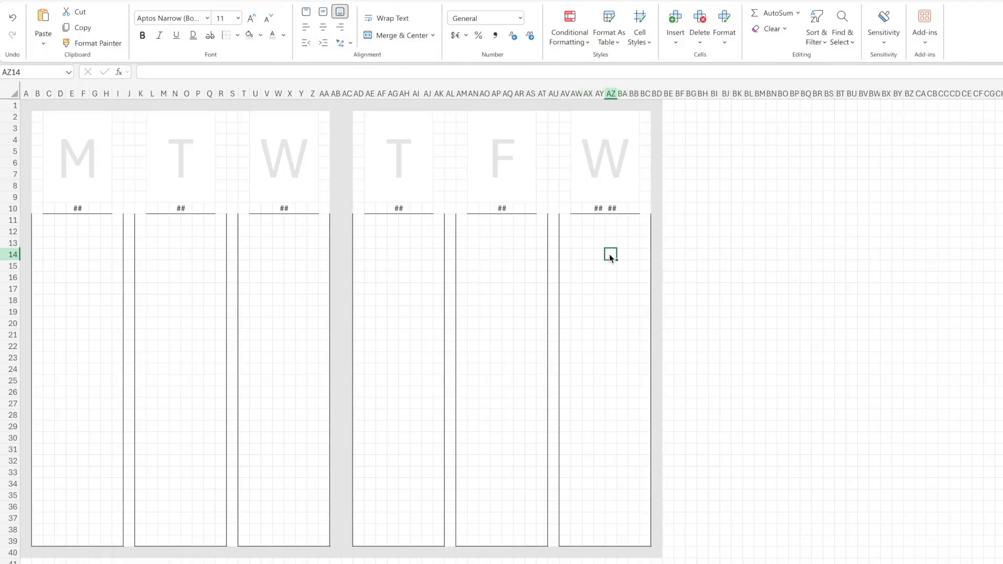
pyautogui.moveTo(580, 223); pyautogui.dragTo(629, 378)
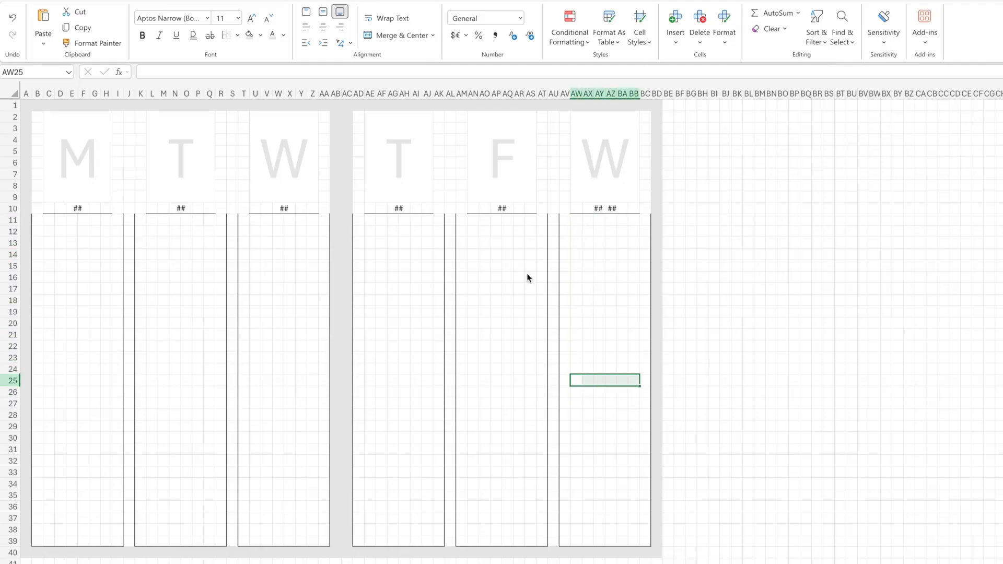
pyautogui.click(238, 35)
pyautogui.click(233, 109)
pyautogui.moveTo(573, 398); pyautogui.dragTo(574, 541)
pyautogui.moveTo(574, 369); pyautogui.dragTo(574, 223)
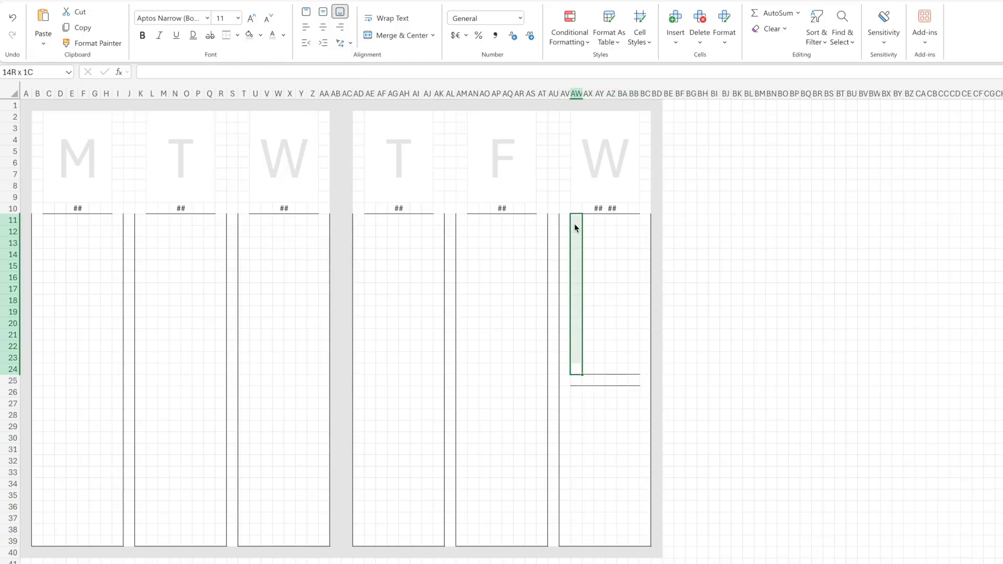
pyautogui.click(694, 277)
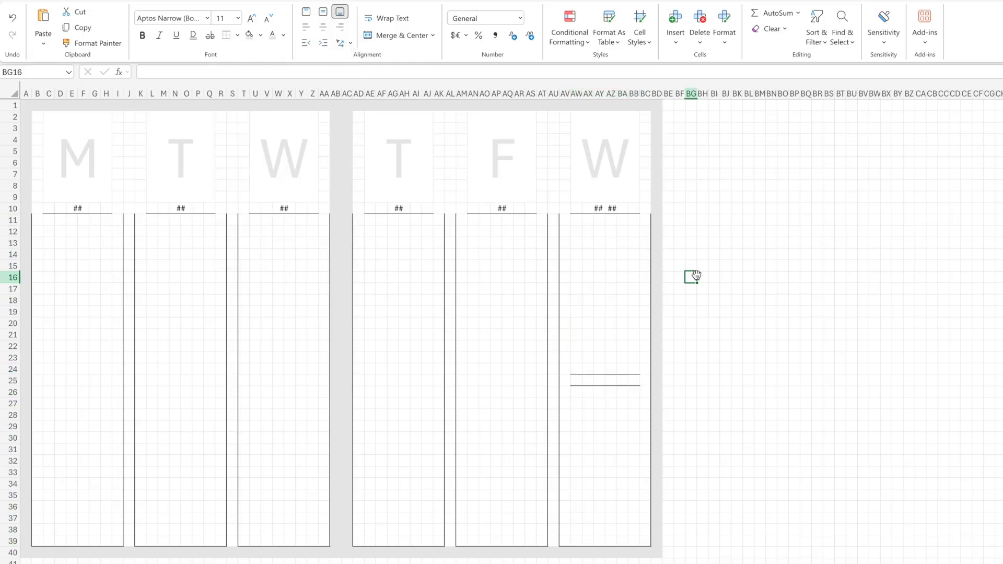
# - Shorten the last column's date placeholder to ## and merge AY25:AZ25 between the two new divider lines
pyautogui.doubleClick(613, 210)
pyautogui.moveTo(604, 209); pyautogui.dragTo(624, 210)
pyautogui.press('BackSpace')
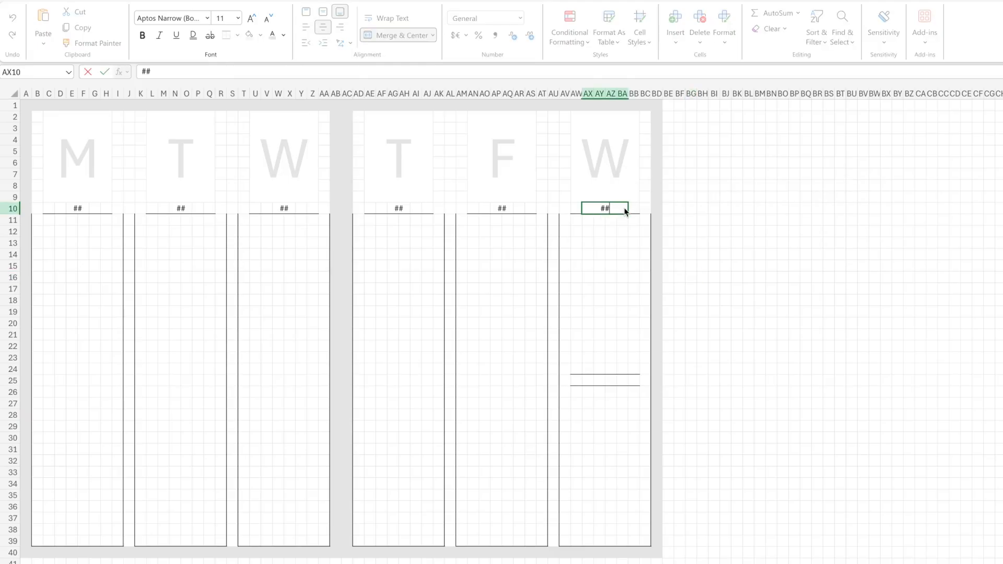
pyautogui.click(601, 382)
pyautogui.doubleClick(605, 380)
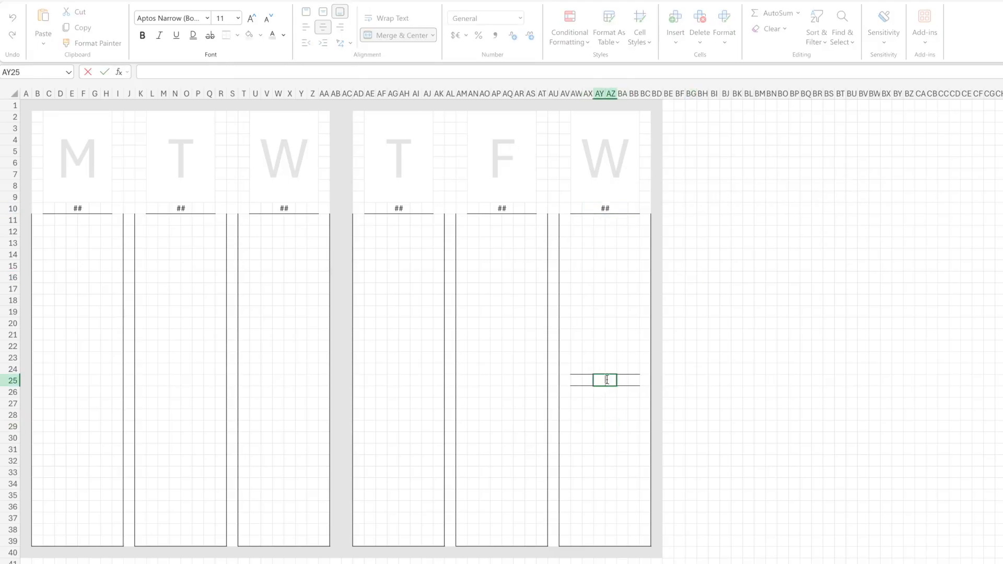
pyautogui.click(612, 453)
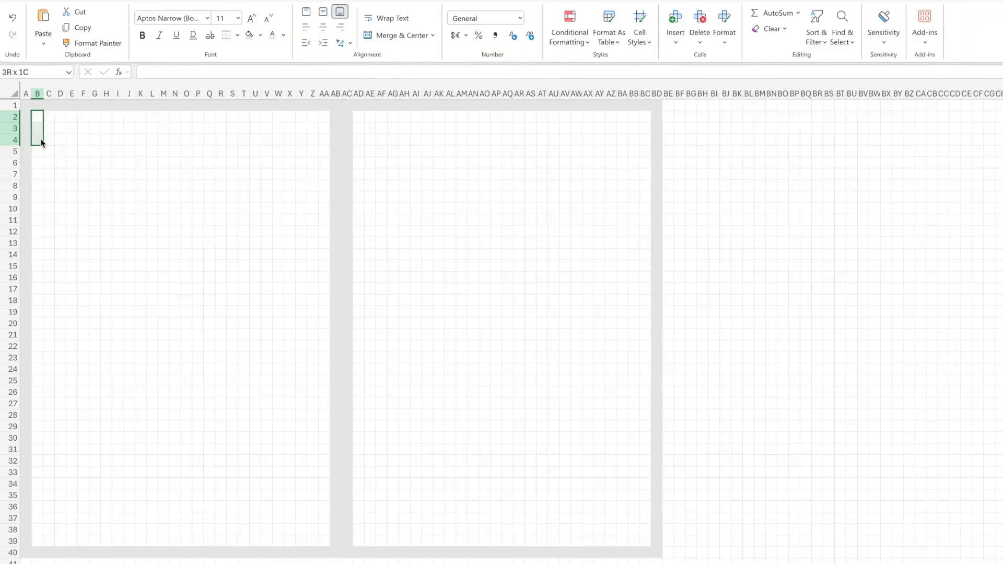
# - Merge B2:M4 on the blank grid sheet into a header box with an outside border
pyautogui.moveTo(38, 139); pyautogui.dragTo(160, 137)
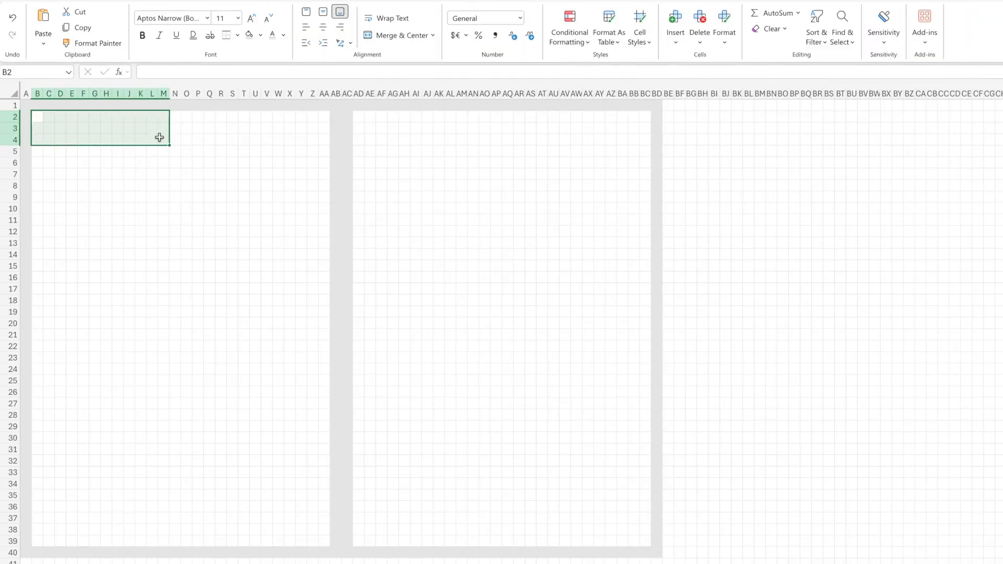
pyautogui.click(388, 38)
pyautogui.click(237, 35)
pyautogui.click(257, 83)
pyautogui.click(108, 166)
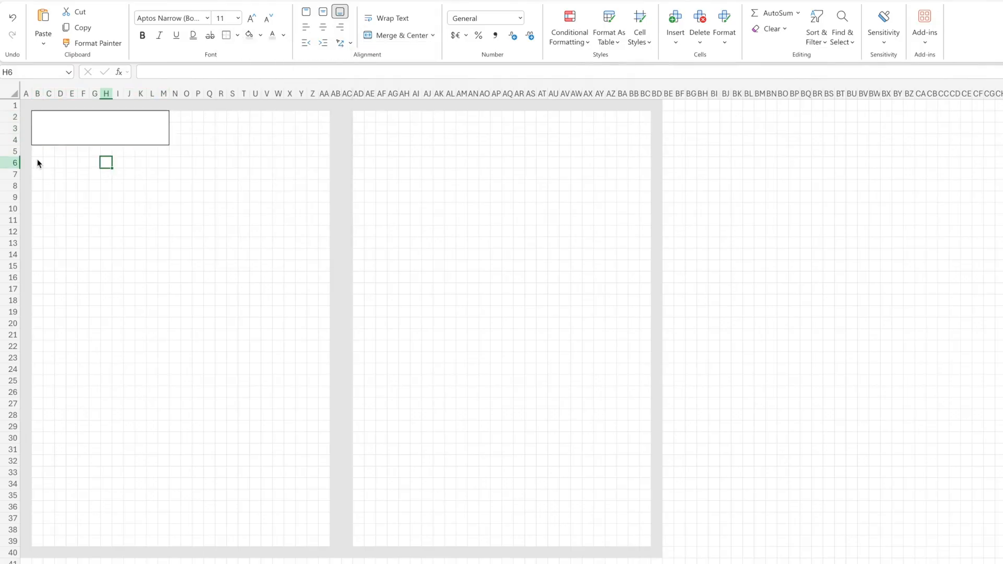
# - Copy the header box to P2:AA4, AD2:AO4 and AR2:BC4
pyautogui.click(49, 127)
pyautogui.hotkey('ctrl', 'c')
pyautogui.moveTo(197, 116); pyautogui.dragTo(642, 141)
pyautogui.hotkey('ctrl', 'v')
pyautogui.click(307, 133)
pyautogui.hotkey('ctrl', 'c')
pyautogui.hotkey('ctrl', 'v')
pyautogui.hotkey('ctrl', 'c')
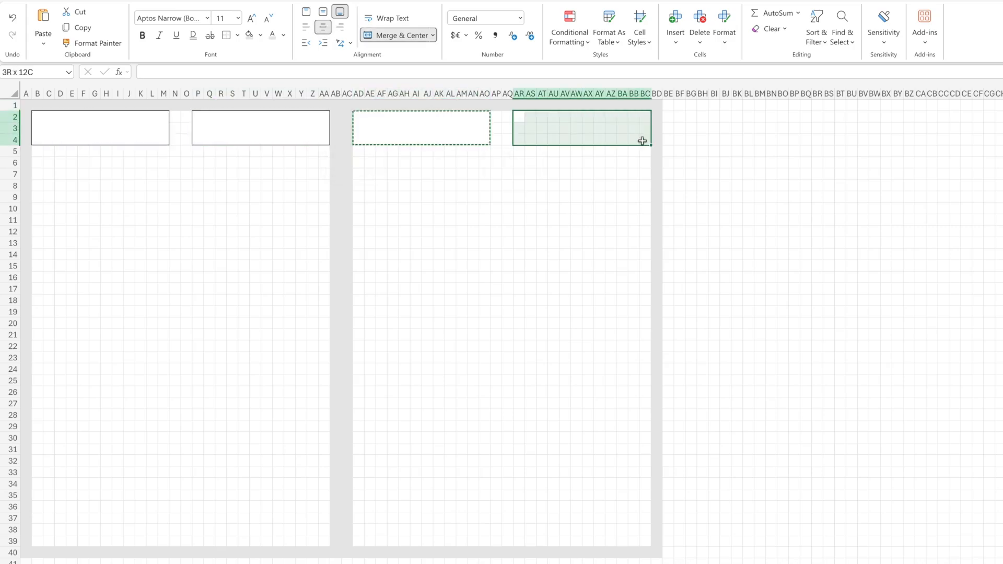
pyautogui.hotkey('ctrl', 'v')
pyautogui.click(506, 197)
# - Label the second header box MON, aligned to the middle at font size 20
pyautogui.click(246, 136)
pyautogui.write('MON')
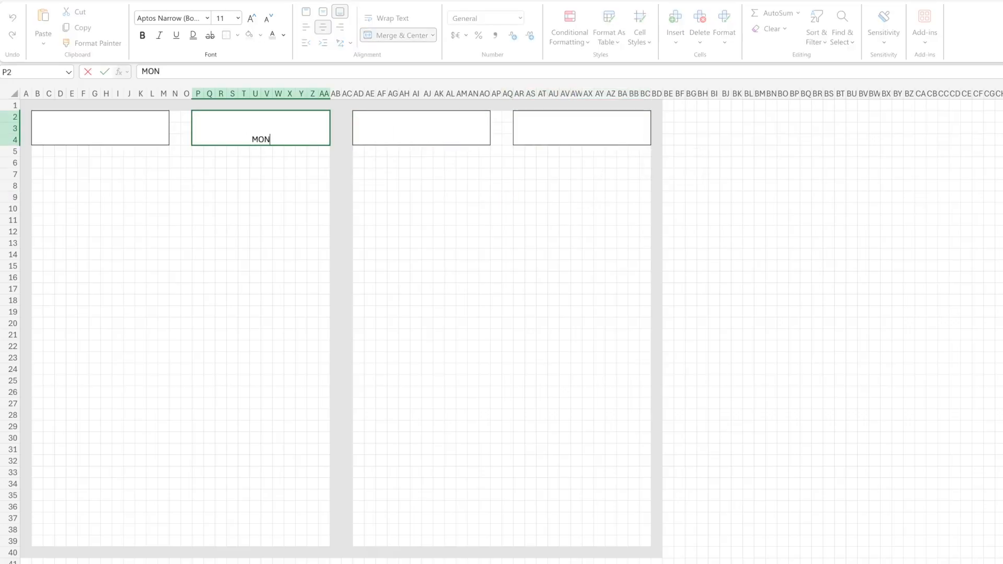
pyautogui.click(322, 11)
pyautogui.click(251, 19)
pyautogui.click(251, 19)
pyautogui.click(252, 19)
pyautogui.click(252, 19)
pyautogui.click(252, 18)
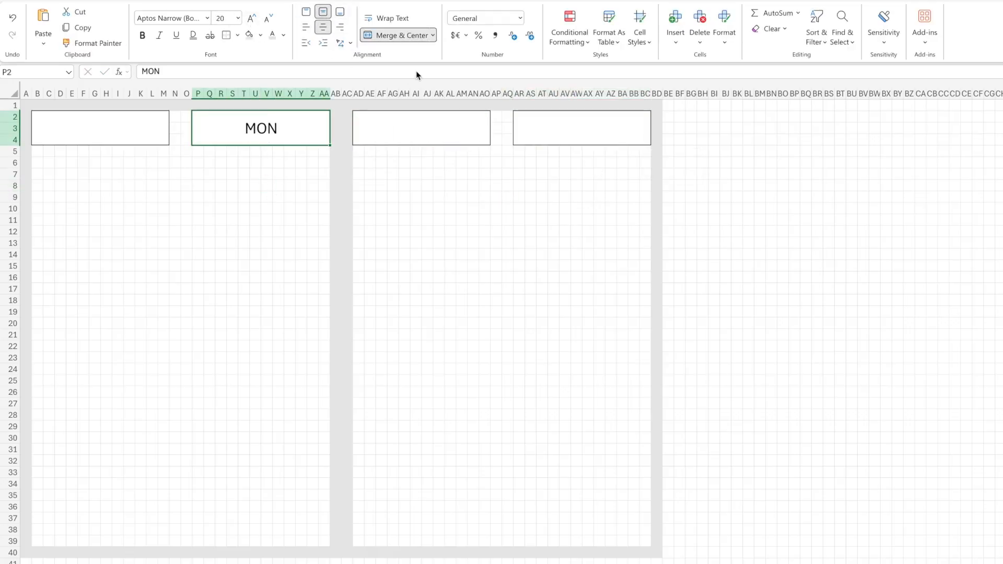
# - Label the third header box TUE, aligned to the middle at font size 20
pyautogui.click(408, 130)
pyautogui.write('TUE')
pyautogui.hotkey('ctrl', 'Return')
pyautogui.click(323, 11)
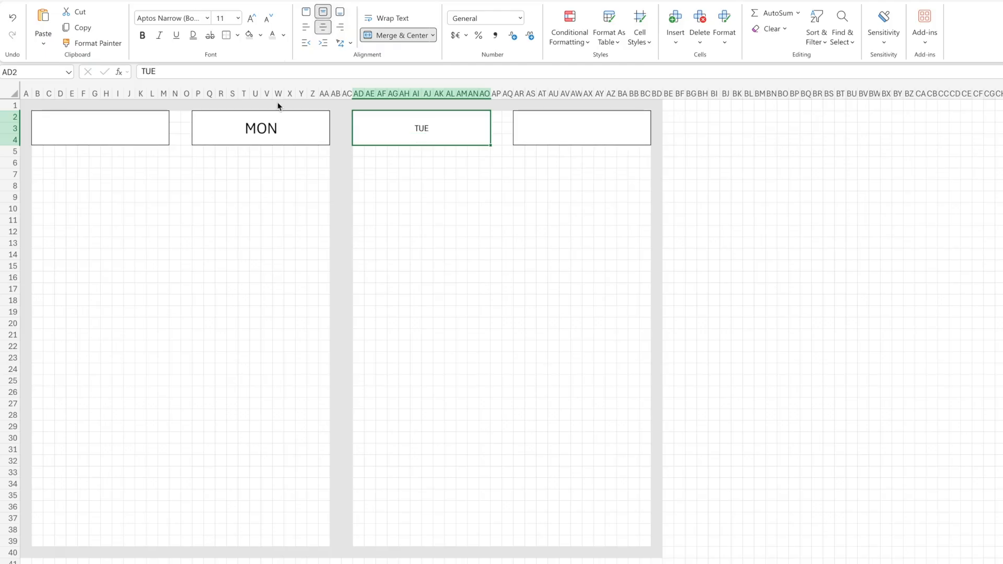
pyautogui.click(220, 19)
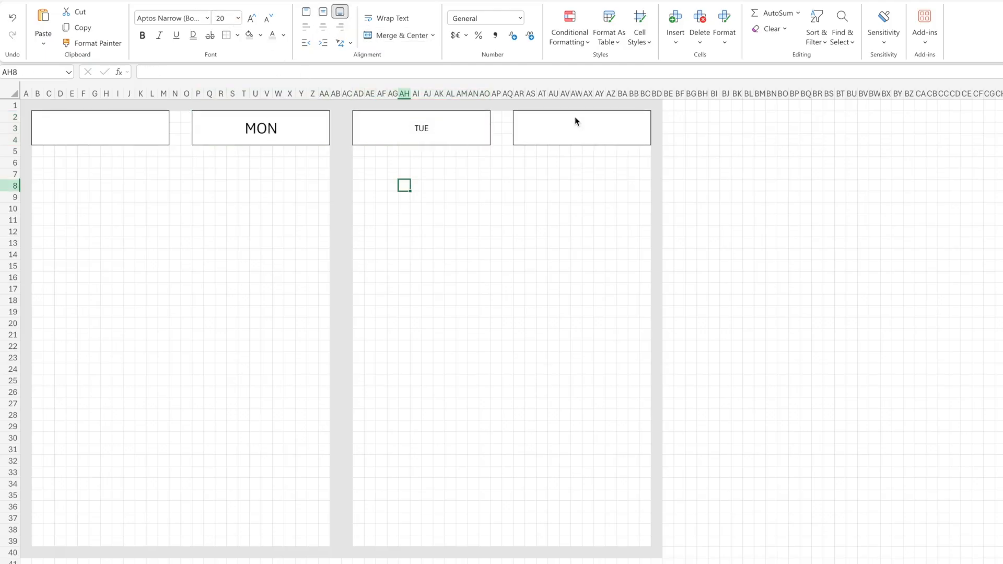
pyautogui.write('20')
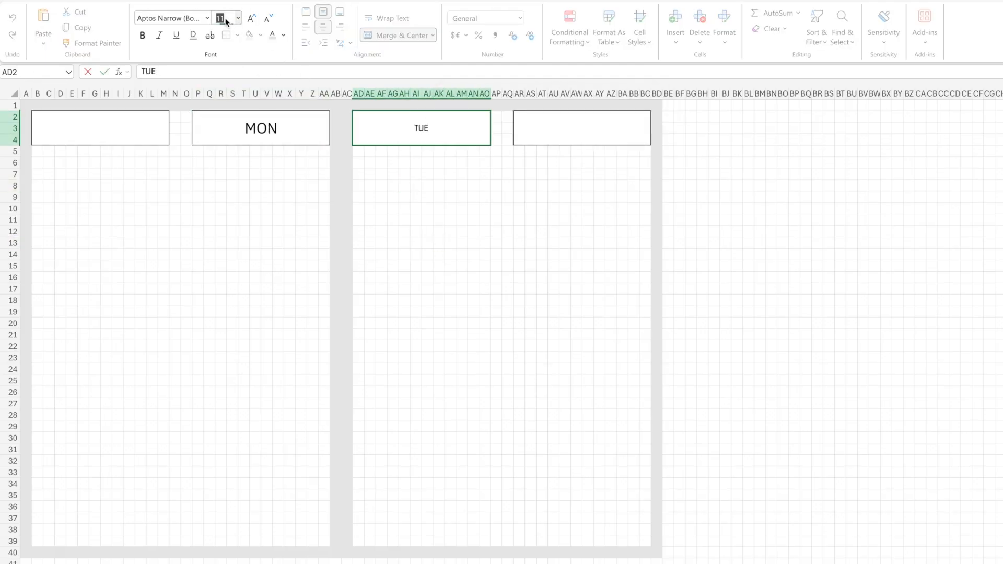
pyautogui.press('Return')
# - Label the fourth header box WED, aligned to the middle at font size 20
pyautogui.click(555, 126)
pyautogui.write('WED')
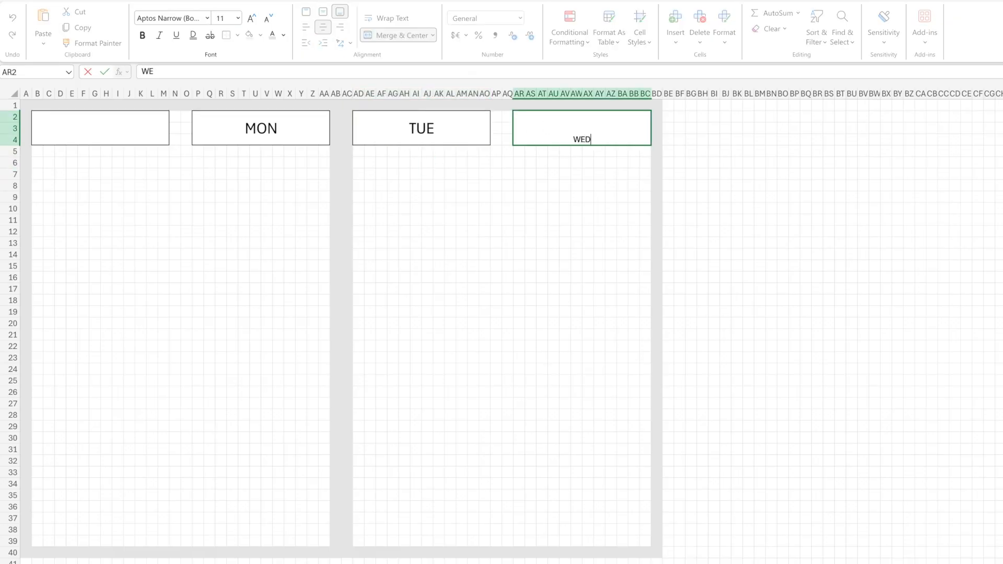
pyautogui.press('Return')
pyautogui.click(573, 134)
pyautogui.click(323, 12)
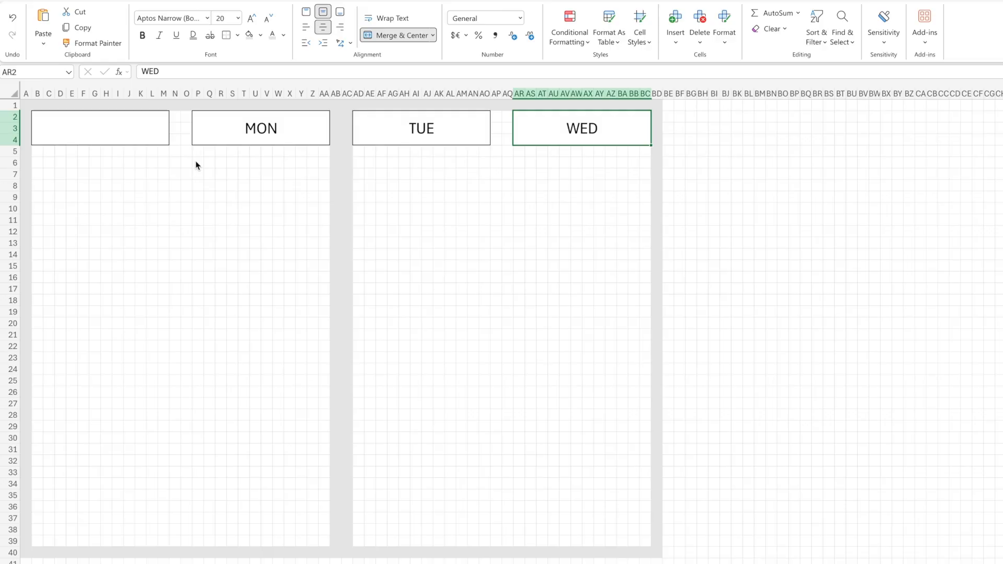
# - Outline a content box under each header: P6:AA19, AD6:AO19, AR6:BC19 and B6:M19
pyautogui.moveTo(197, 163); pyautogui.dragTo(217, 329)
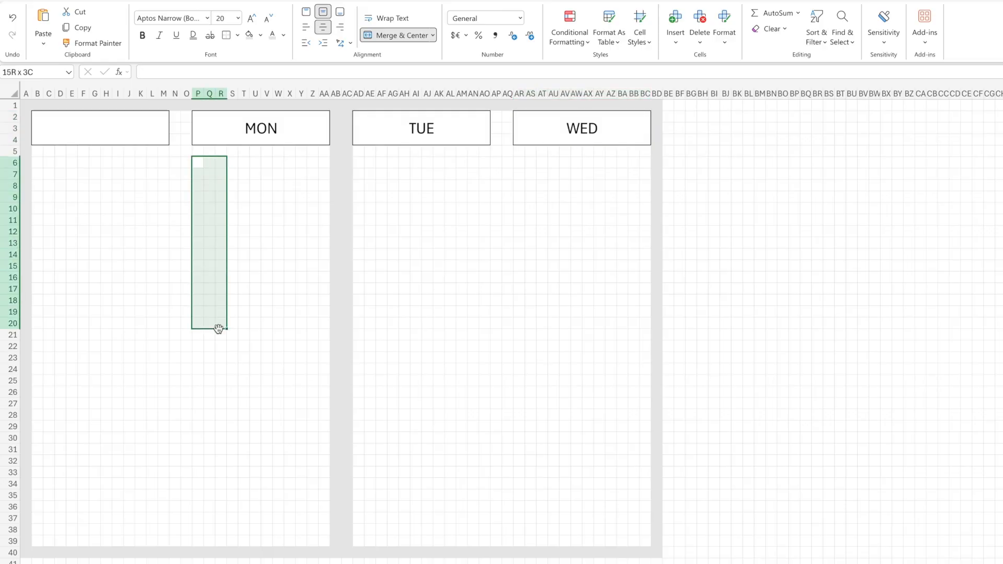
pyautogui.moveTo(197, 163); pyautogui.dragTo(321, 310)
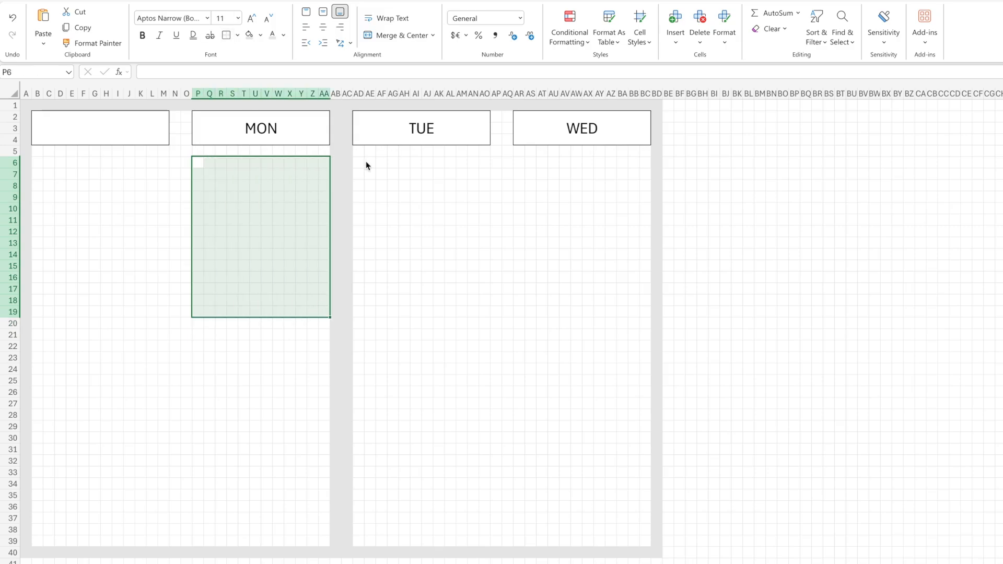
pyautogui.moveTo(366, 165); pyautogui.dragTo(487, 308)
pyautogui.moveTo(523, 165); pyautogui.dragTo(643, 306)
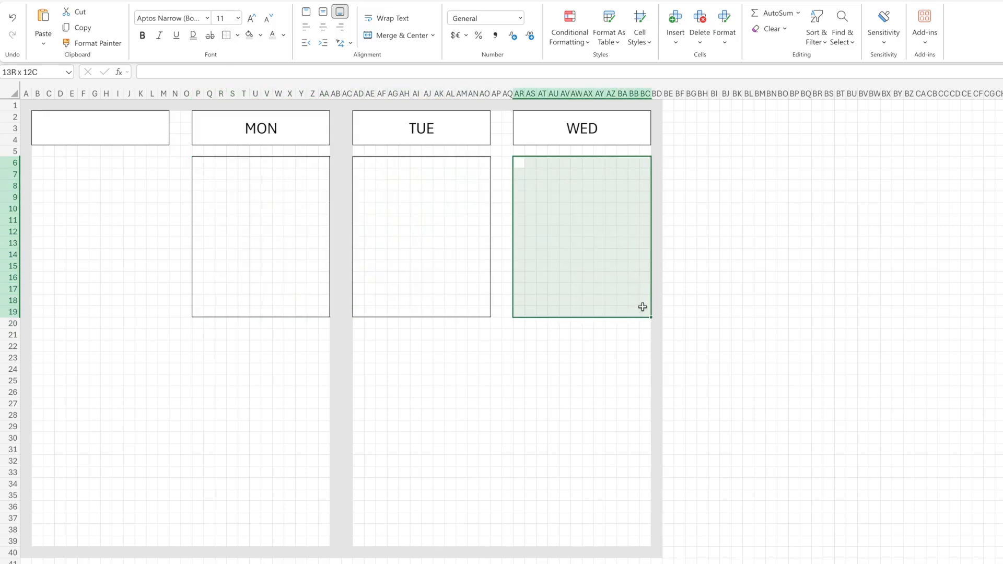
pyautogui.moveTo(36, 163); pyautogui.dragTo(163, 308)
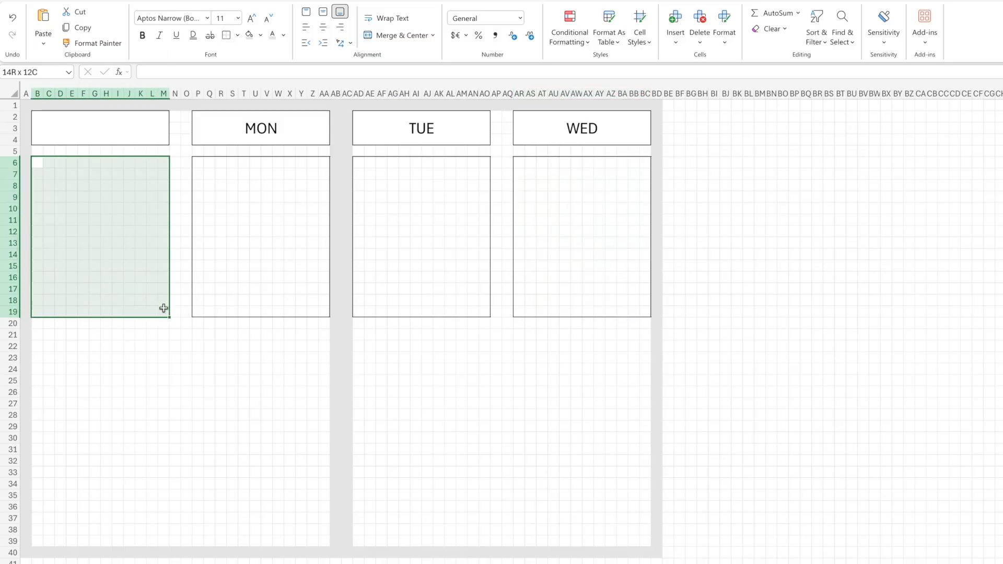
pyautogui.click(70, 298)
# - Copy the header and content boxes in B2:BC19 to B22:BC39
pyautogui.moveTo(645, 312); pyautogui.dragTo(43, 127)
pyautogui.hotkey('ctrl', 'c')
pyautogui.moveTo(38, 344); pyautogui.dragTo(649, 542)
pyautogui.hotkey('ctrl', 'v')
# - Label the lower row of headers THU, FRI, SAT and SUN, with THU middle-aligned at font size 20
pyautogui.click(111, 350)
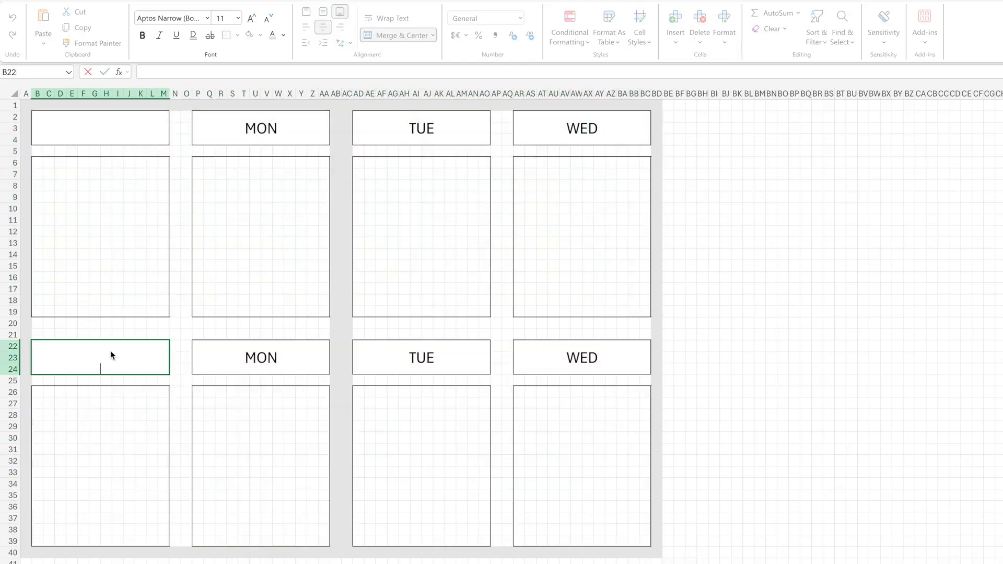
pyautogui.write('THU')
pyautogui.hotkey('ctrl', 'Return')
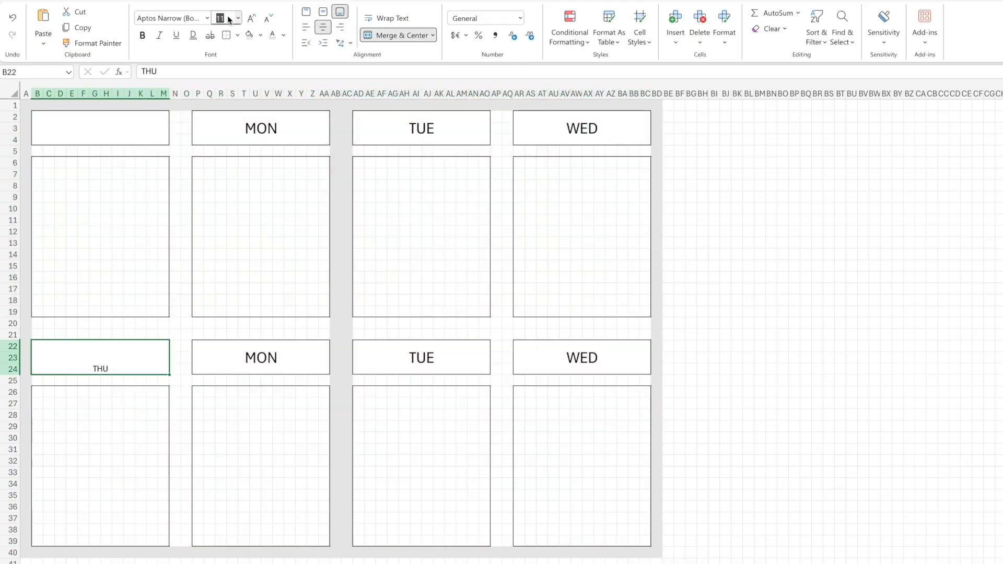
pyautogui.doubleClick(262, 358)
pyautogui.write('FRI')
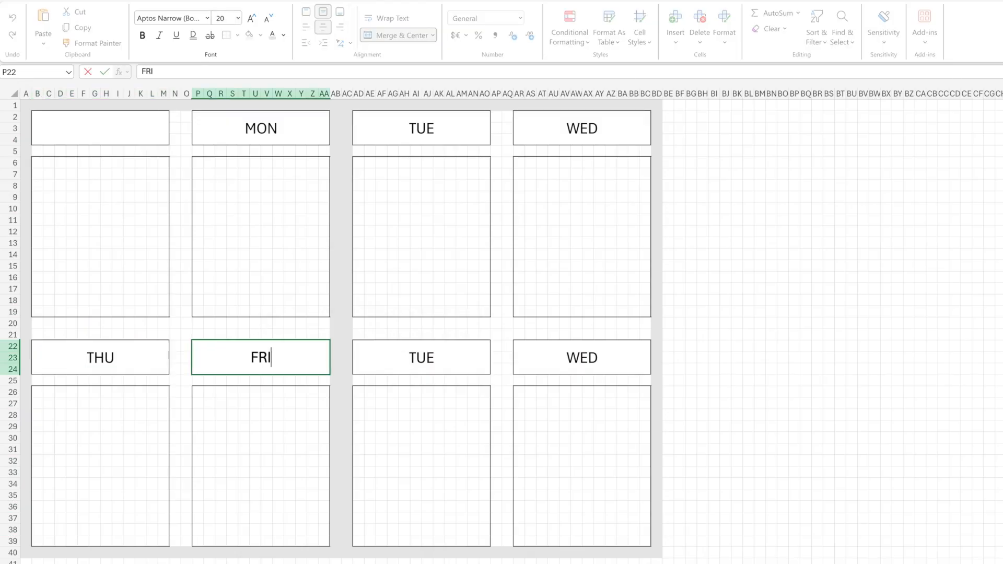
pyautogui.doubleClick(427, 360)
pyautogui.click(532, 368)
pyautogui.write('SUN')
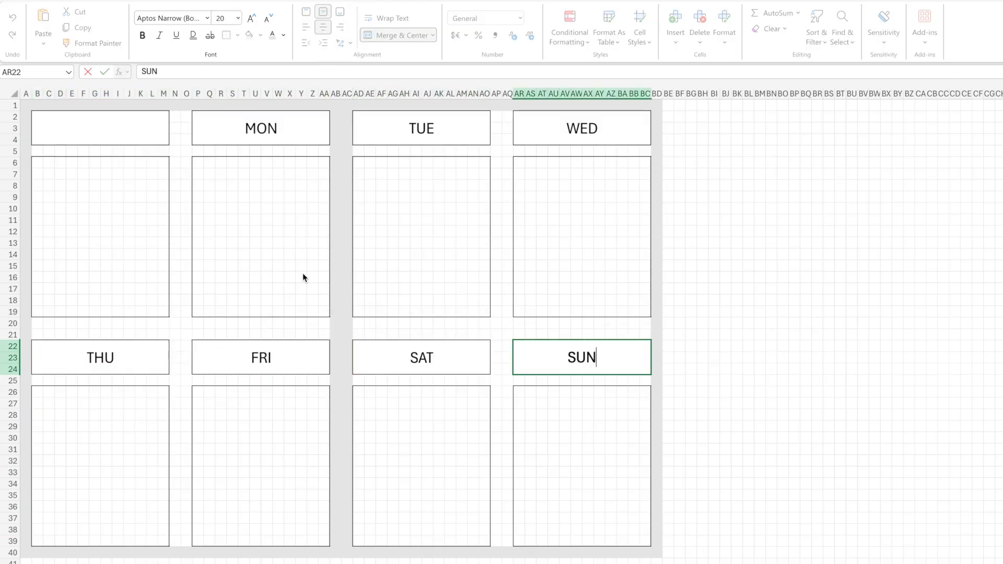
# - Label the first header box MONTH, aligned to the middle at font size 20
pyautogui.doubleClick(107, 134)
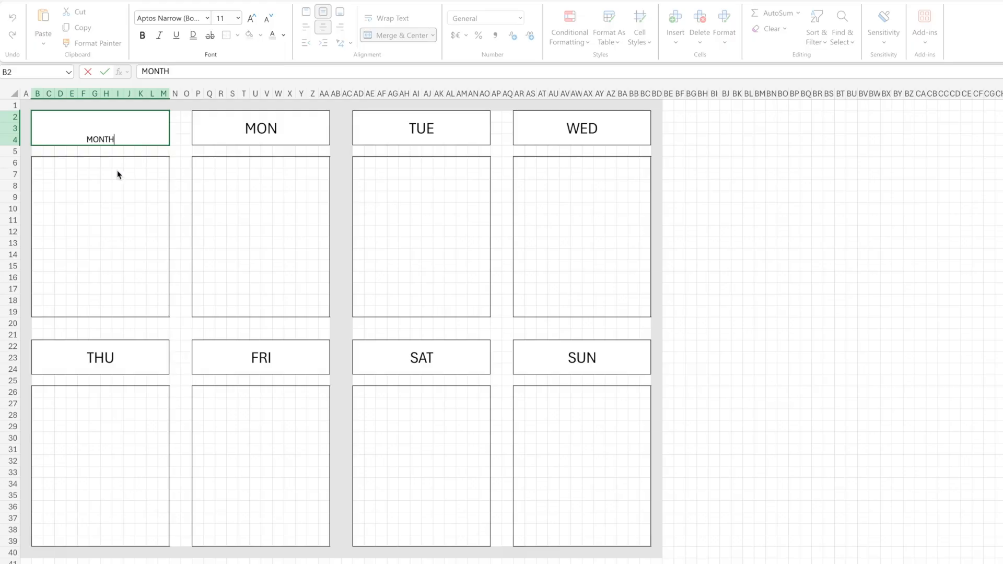
pyautogui.press('Escape')
pyautogui.click(324, 11)
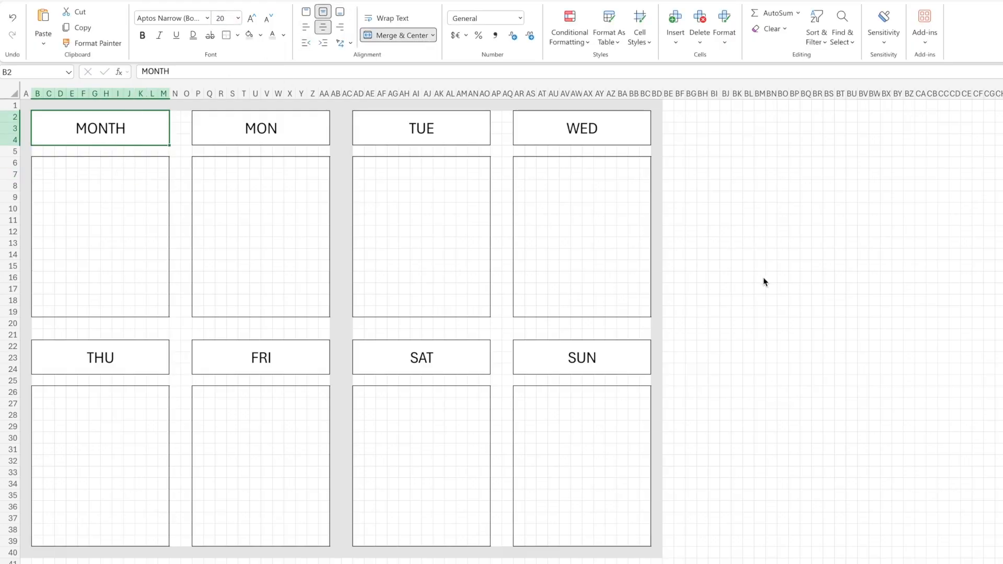
# - Enter a centred # date placeholder in AA19, the lower corner of the MON box
pyautogui.click(162, 313)
pyautogui.click(322, 312)
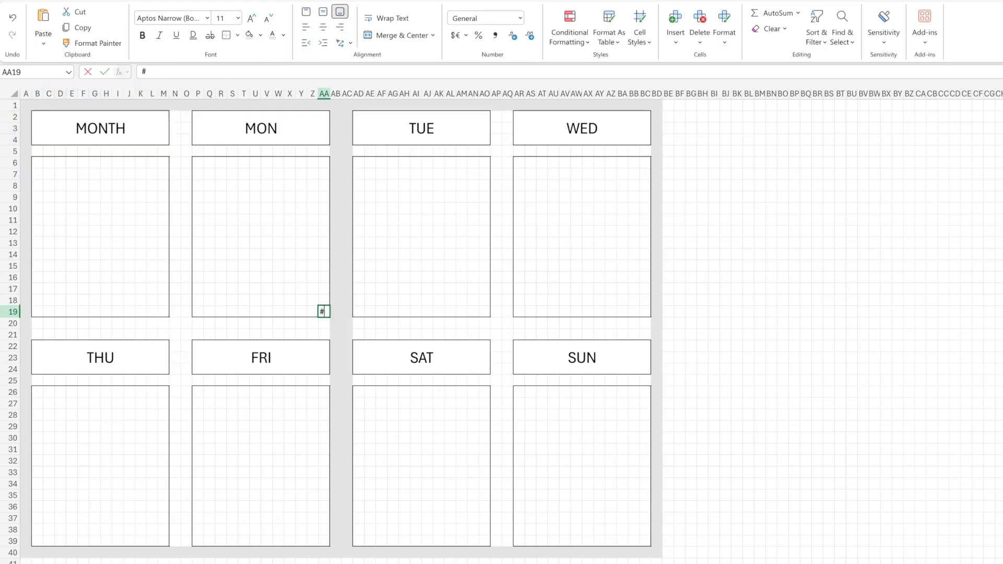
pyautogui.click(350, 172)
pyautogui.click(323, 312)
pyautogui.click(323, 11)
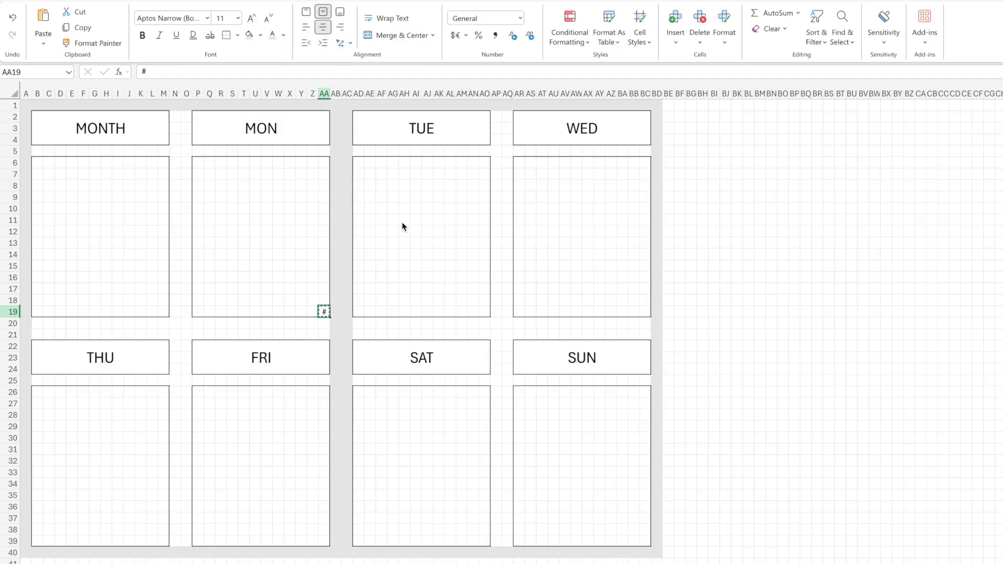
# - Copy the # date placeholder to AO19 and BC19 in the TUE and WED boxes
pyautogui.click(484, 312)
pyautogui.hotkey('ctrl', 'v')
pyautogui.hotkey('ctrl', 'c')
pyautogui.click(644, 312)
pyautogui.hotkey('ctrl', 'v')
# - Paste the # date placeholder into M39, AA39, AO39 and BC39 for the lower row of days
pyautogui.click(163, 541)
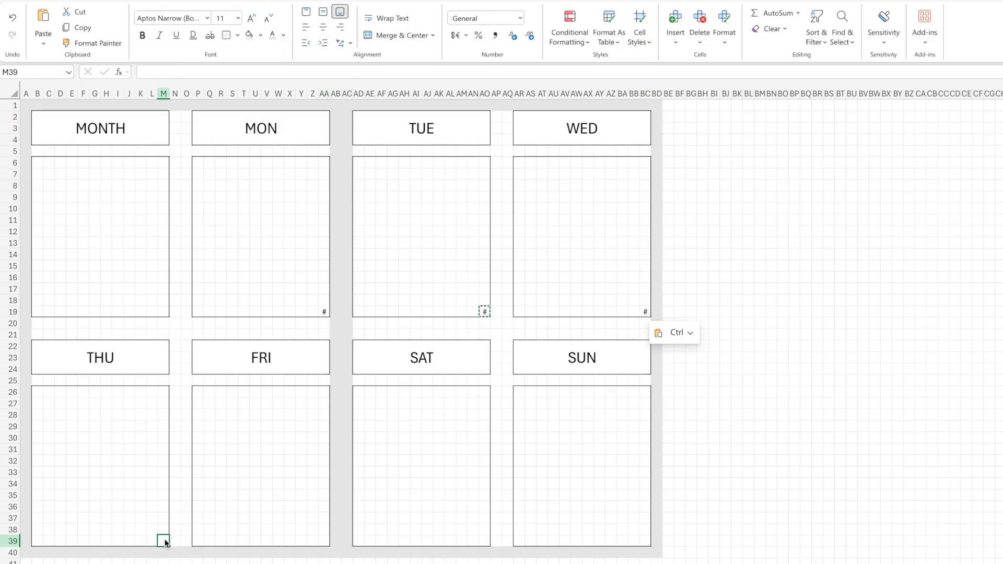
pyautogui.hotkey('ctrl', 'v')
pyautogui.click(323, 540)
pyautogui.hotkey('ctrl', 'v')
pyautogui.click(484, 541)
pyautogui.hotkey('ctrl', 'v')
pyautogui.click(645, 540)
pyautogui.hotkey('ctrl', 'v')
pyautogui.click(736, 506)
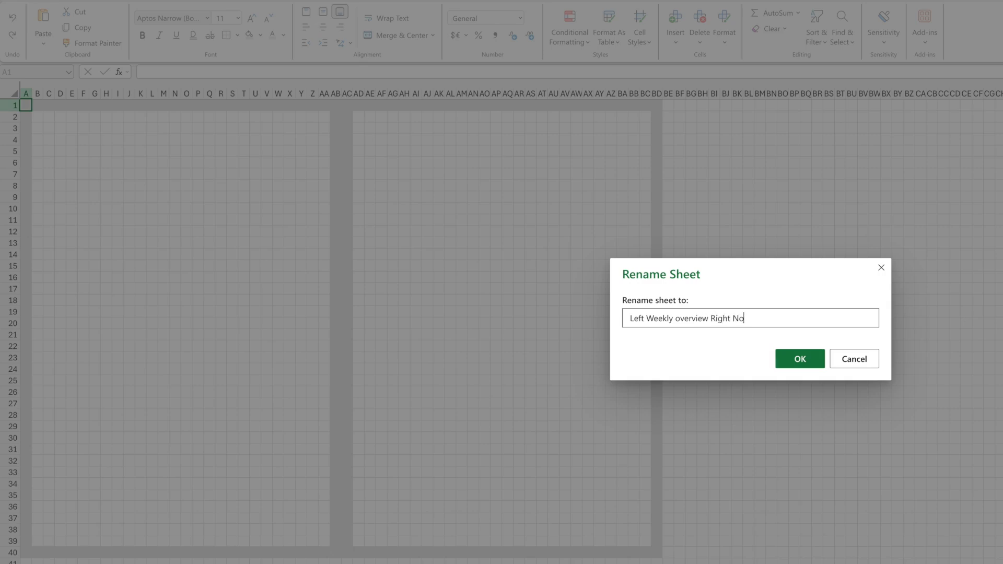
# - Rename the blank grid sheet with a name beginning "Left Weekly overview Right No"
pyautogui.write('sk')
pyautogui.press('Return')
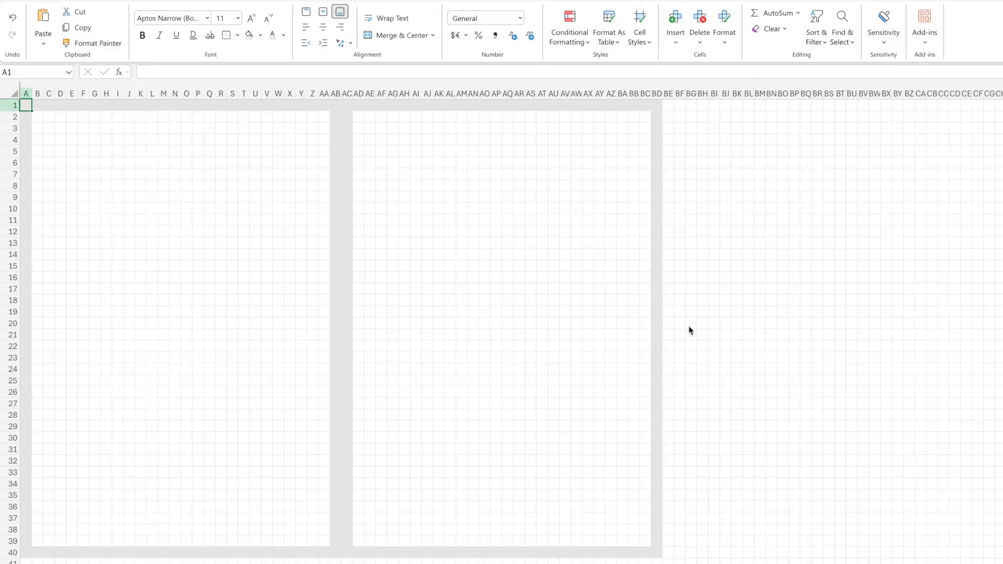
# - Outline B2:I13 as a day box and enter M ## in its merged corner cell H2:I2
pyautogui.click(40, 116)
pyautogui.moveTo(39, 116); pyautogui.dragTo(116, 241)
pyautogui.click(111, 117)
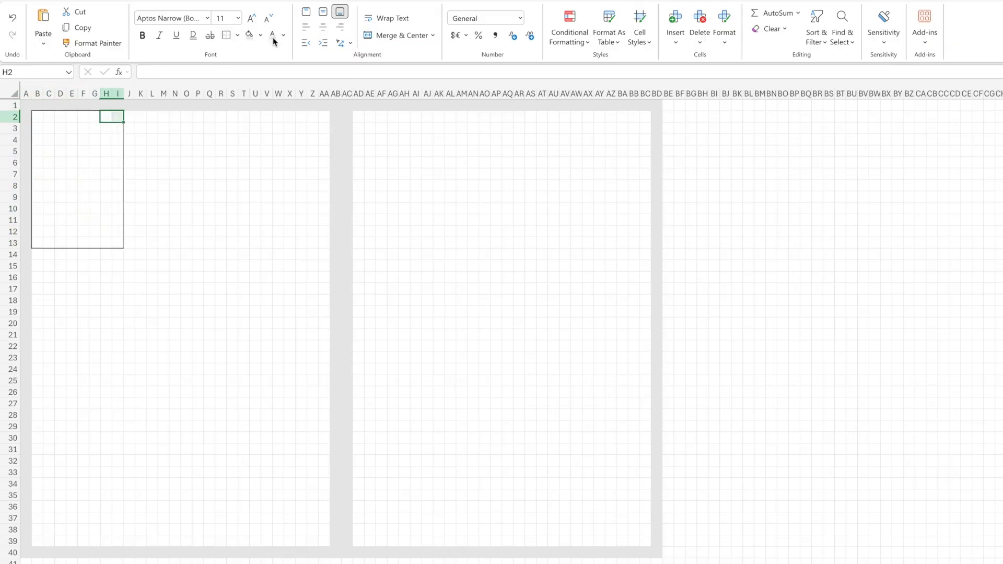
pyautogui.doubleClick(111, 117)
pyautogui.write('M ##')
pyautogui.click(175, 197)
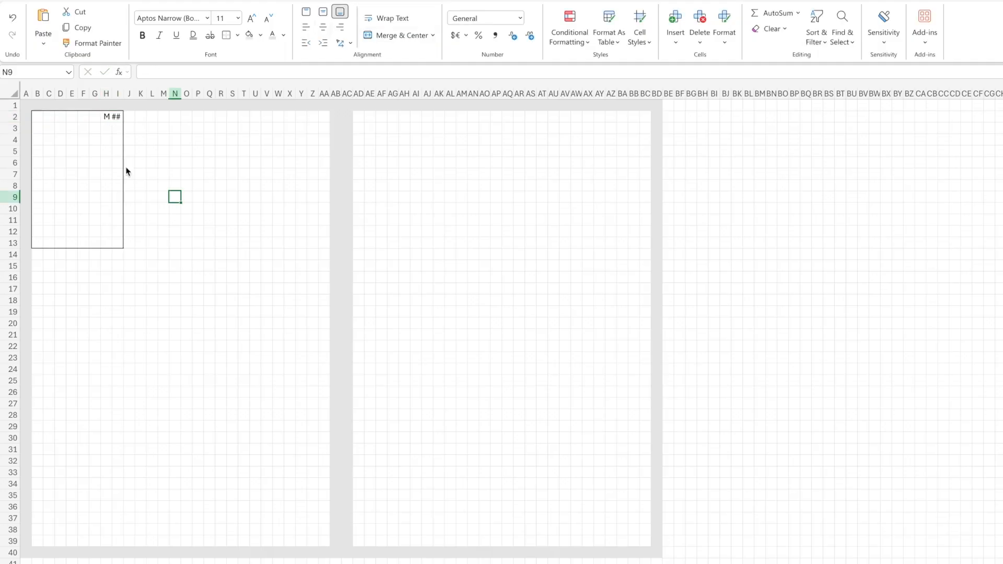
# - Copy the Monday day box to K2:R13 and T2:AA13
pyautogui.moveTo(60, 154); pyautogui.dragTo(112, 246)
pyautogui.moveTo(145, 121); pyautogui.dragTo(224, 239)
pyautogui.hotkey('ctrl', 'v')
pyautogui.hotkey('ctrl', 'c')
pyautogui.moveTo(241, 115); pyautogui.dragTo(326, 245)
pyautogui.hotkey('ctrl', 'v')
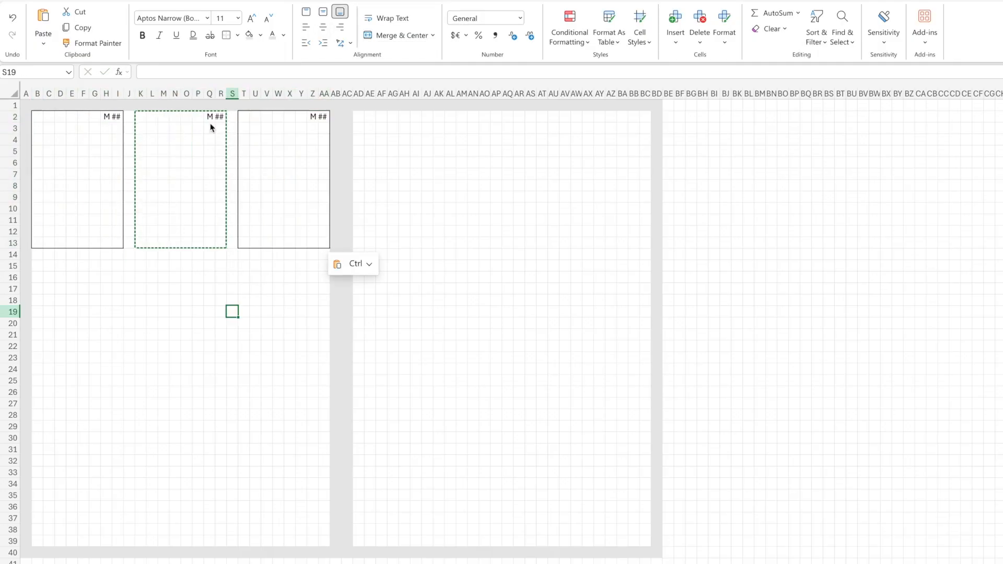
# - Copy the top row of three day boxes to B15:AA26 and B28:AA39 to form a three-by-three grid
pyautogui.moveTo(36, 116); pyautogui.dragTo(321, 239)
pyautogui.hotkey('ctrl', 'c')
pyautogui.moveTo(38, 267); pyautogui.dragTo(325, 392)
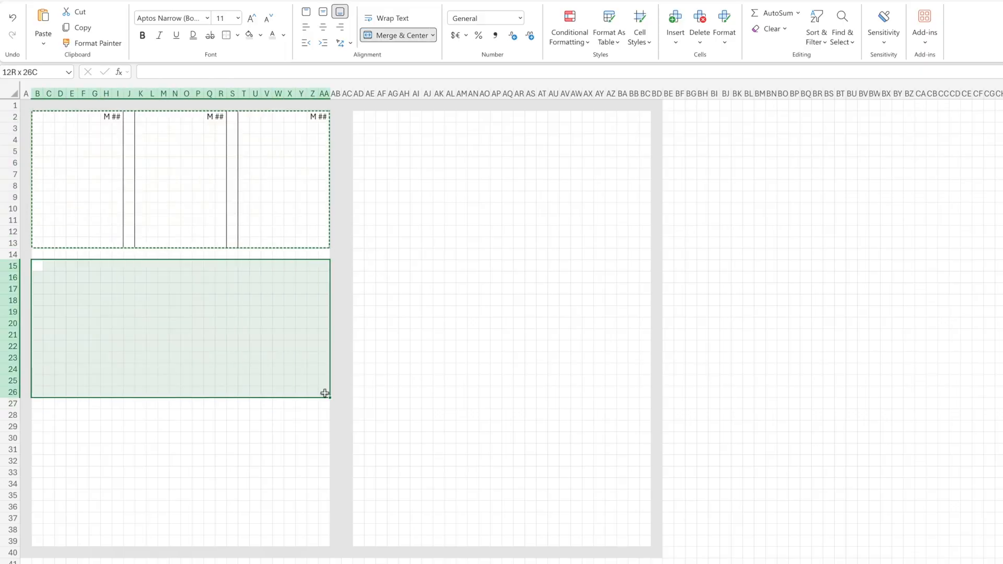
pyautogui.hotkey('ctrl', 'v')
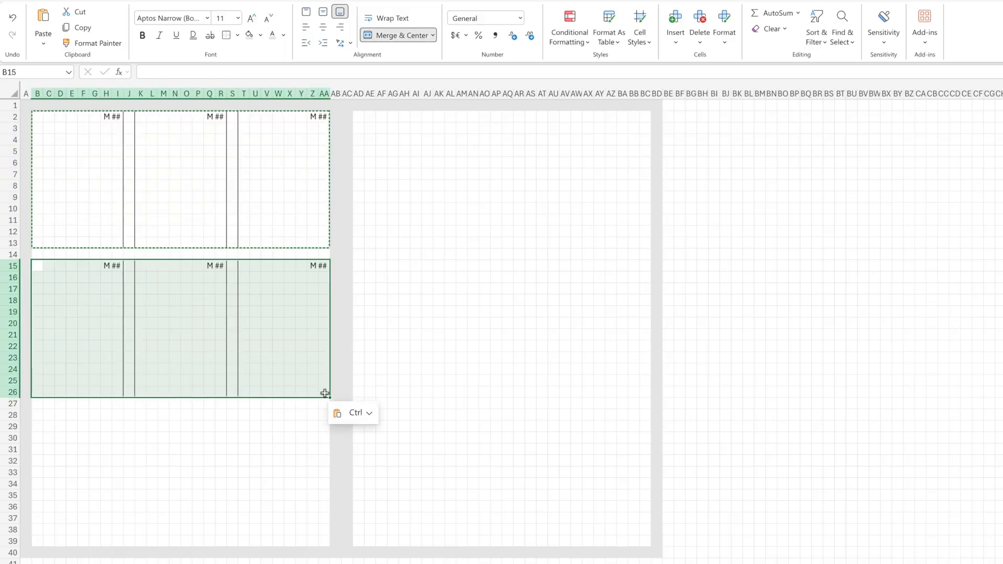
pyautogui.hotkey('ctrl', 'c')
pyautogui.moveTo(40, 413); pyautogui.dragTo(325, 540)
pyautogui.hotkey('ctrl', 'v')
# - Remove the centre day box in K15:R26, including its label and outline
pyautogui.click(176, 278)
pyautogui.press('Escape')
pyautogui.moveTo(141, 266); pyautogui.dragTo(221, 392)
pyautogui.press('Delete')
# - Change the labels of the second and third boxes in the first row to T ## and W ##
pyautogui.doubleClick(105, 117)
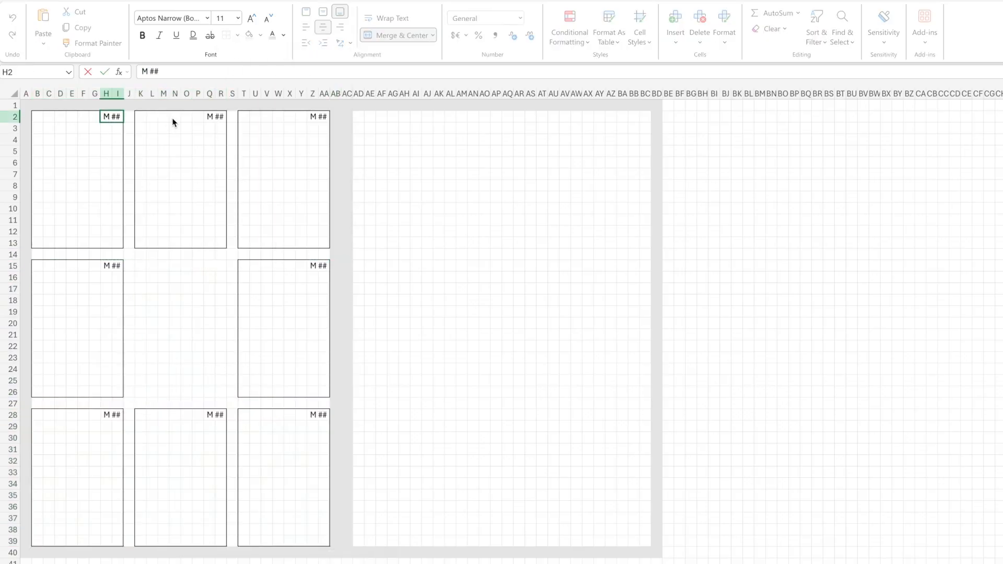
pyautogui.write('T')
pyautogui.doubleClick(314, 115)
pyautogui.press('BackSpace')
pyautogui.write('W')
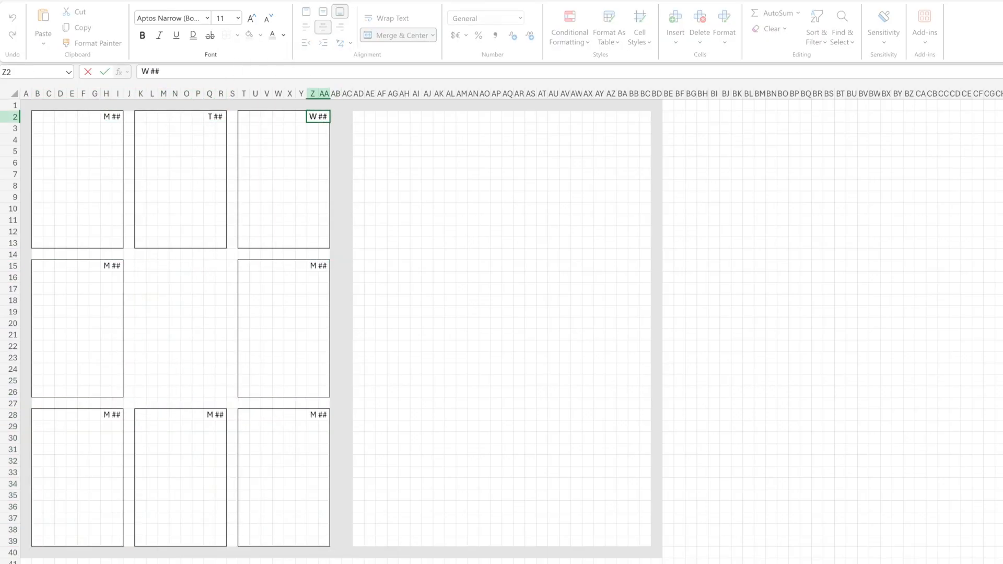
# - Change the labels of the two boxes in the second row to T ## and F ##
pyautogui.doubleClick(106, 266)
pyautogui.doubleClick(314, 265)
pyautogui.press('BackSpace')
pyautogui.write('F')
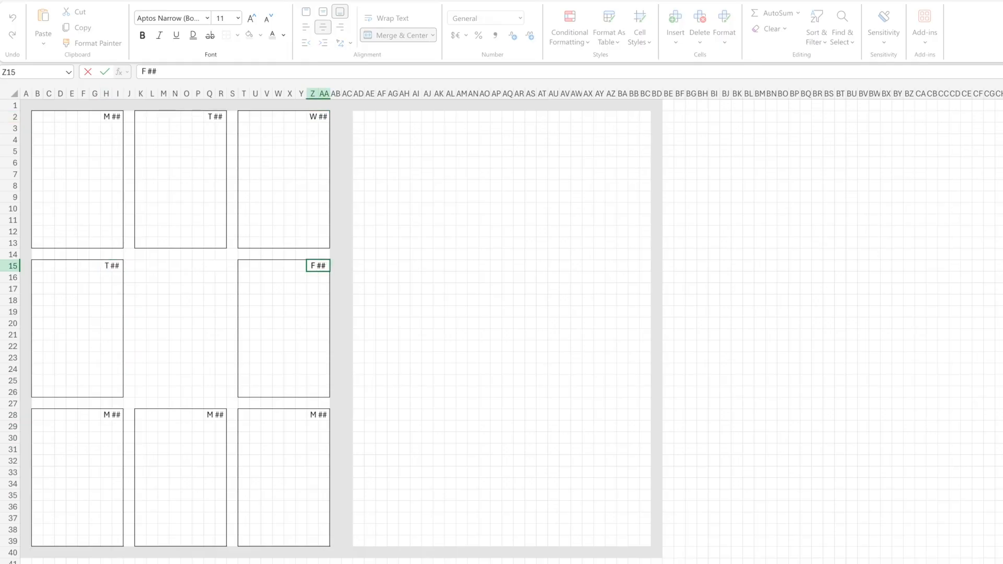
# - Change the labels of the first two boxes in the third row to S ##
pyautogui.doubleClick(107, 416)
pyautogui.press('BackSpace')
pyautogui.write('S')
pyautogui.doubleClick(214, 416)
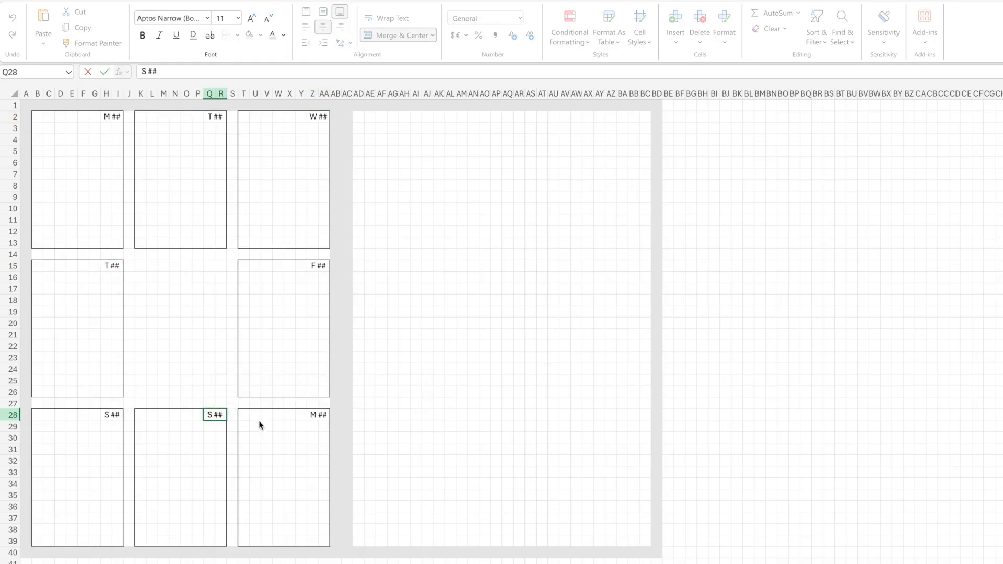
# - Delete the day label from the last box and merge T28:AA39 into a single cell
pyautogui.click(316, 415)
pyautogui.press('Delete')
pyautogui.moveTo(244, 416); pyautogui.dragTo(324, 541)
pyautogui.click(394, 35)
pyautogui.click(393, 35)
pyautogui.click(295, 451)
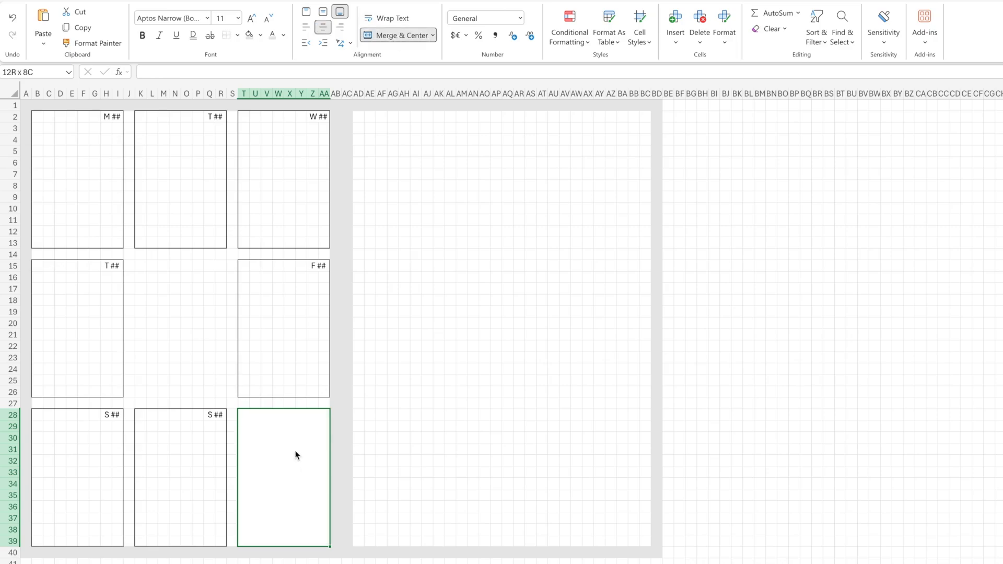
# - Enter X in the merged box T28:AA39, enlarge it and colour it light gray
pyautogui.write('X')
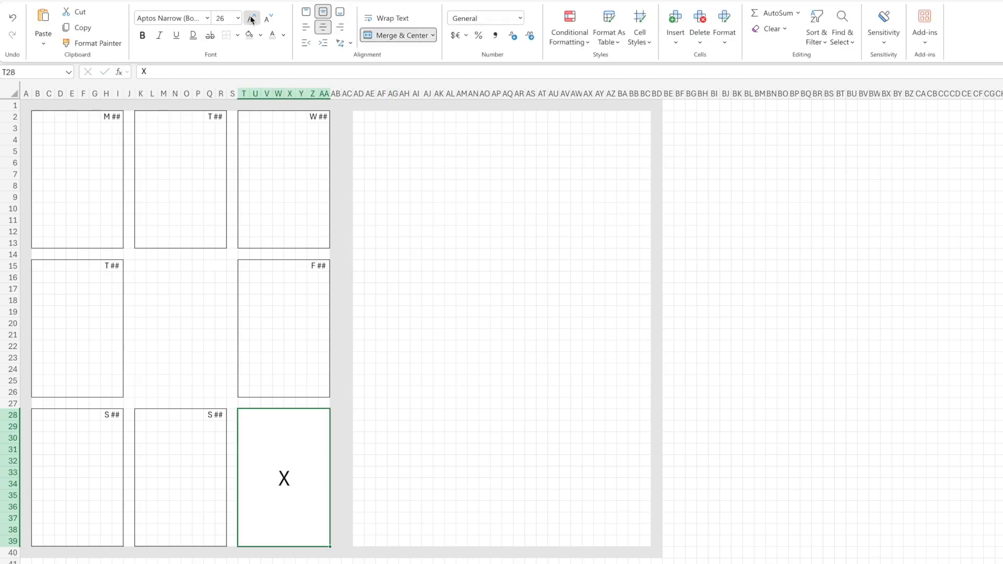
pyautogui.click(252, 19)
pyautogui.click(252, 19)
pyautogui.click(251, 19)
pyautogui.click(252, 19)
pyautogui.click(271, 36)
pyautogui.click(449, 321)
# - Merge and center K15:R26 and add a large, vertically centred, light gray X as a placeholder
pyautogui.moveTo(141, 265); pyautogui.dragTo(219, 390)
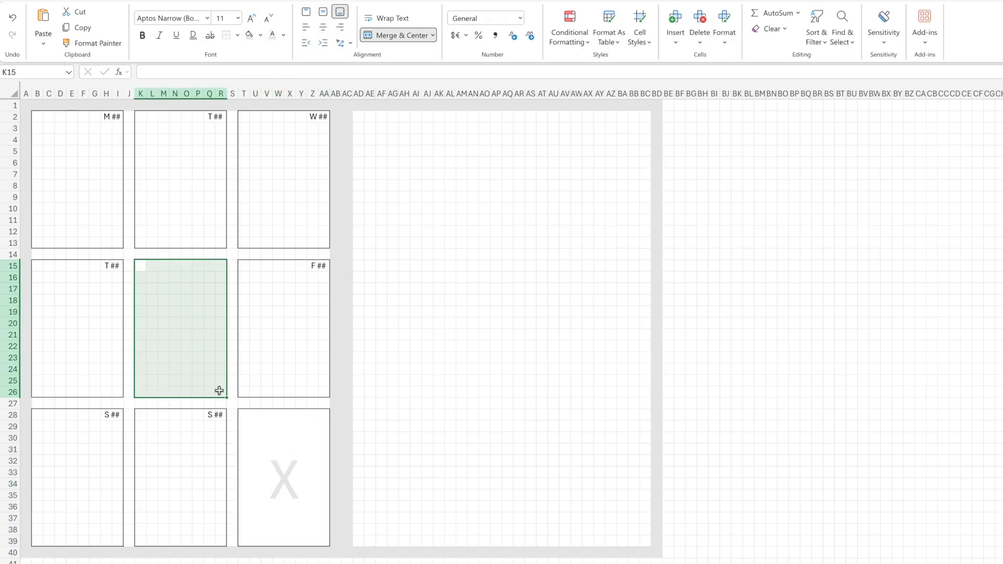
pyautogui.click(394, 35)
pyautogui.click(293, 450)
pyautogui.doubleClick(293, 450)
pyautogui.click(175, 309)
pyautogui.write('X')
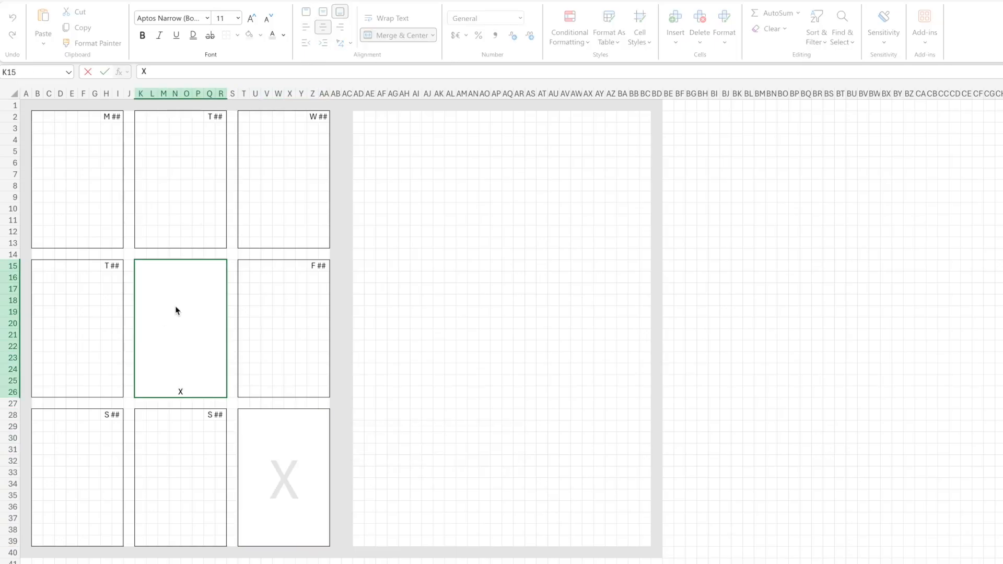
pyautogui.doubleClick(175, 333)
pyautogui.hotkey('ctrl', 'Return')
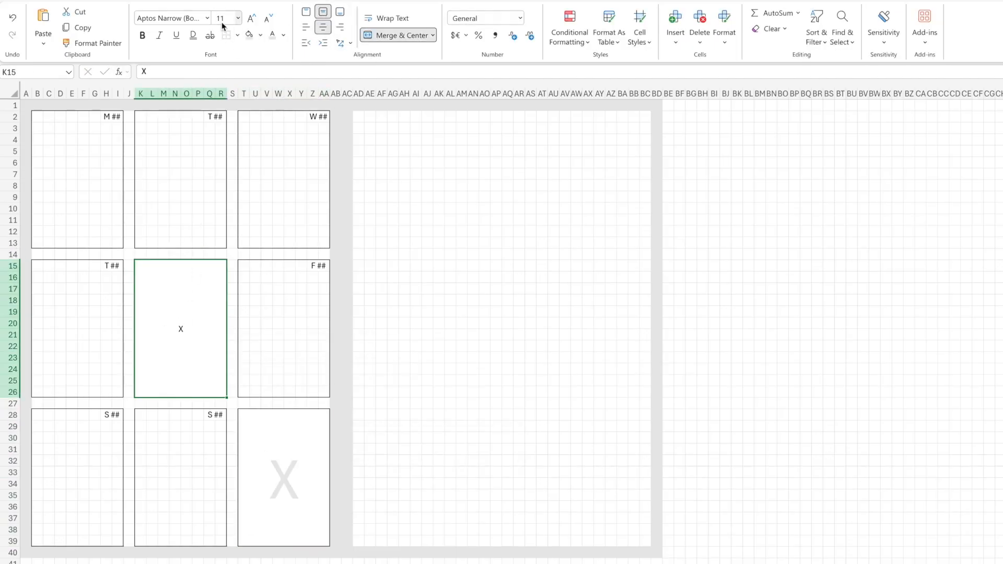
pyautogui.click(273, 35)
pyautogui.click(393, 281)
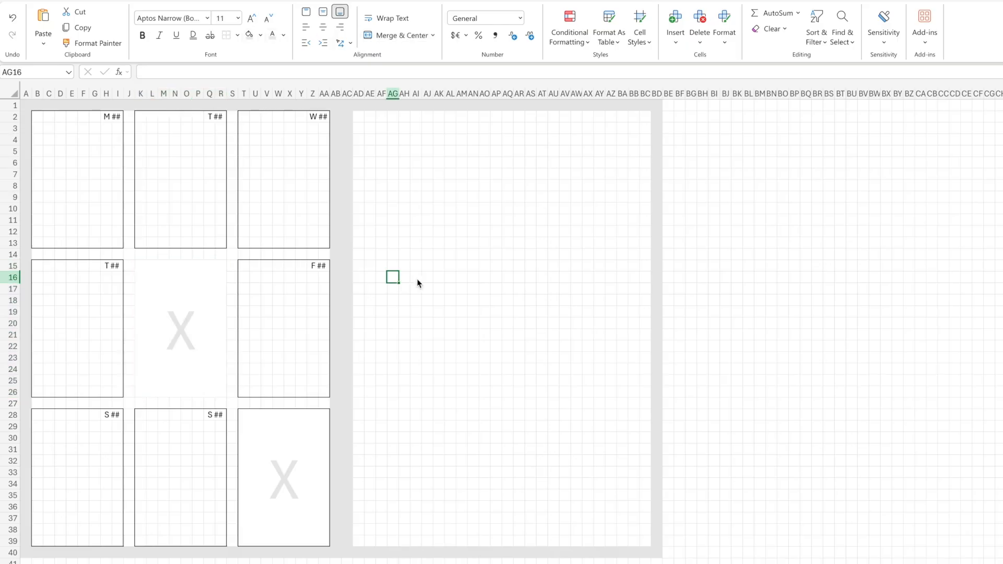
# - Divide the blank second page in half with a right border down column AP from row 2 to 39
pyautogui.moveTo(359, 116); pyautogui.dragTo(497, 117)
pyautogui.moveTo(497, 117); pyautogui.dragTo(500, 532)
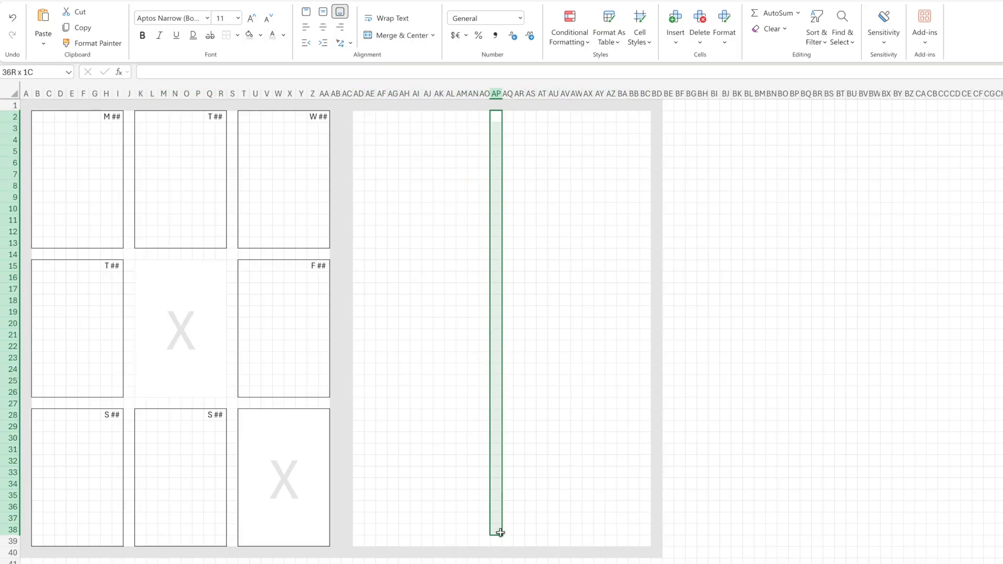
pyautogui.click(238, 36)
pyautogui.click(256, 103)
pyautogui.moveTo(508, 117); pyautogui.dragTo(649, 119)
pyautogui.click(718, 151)
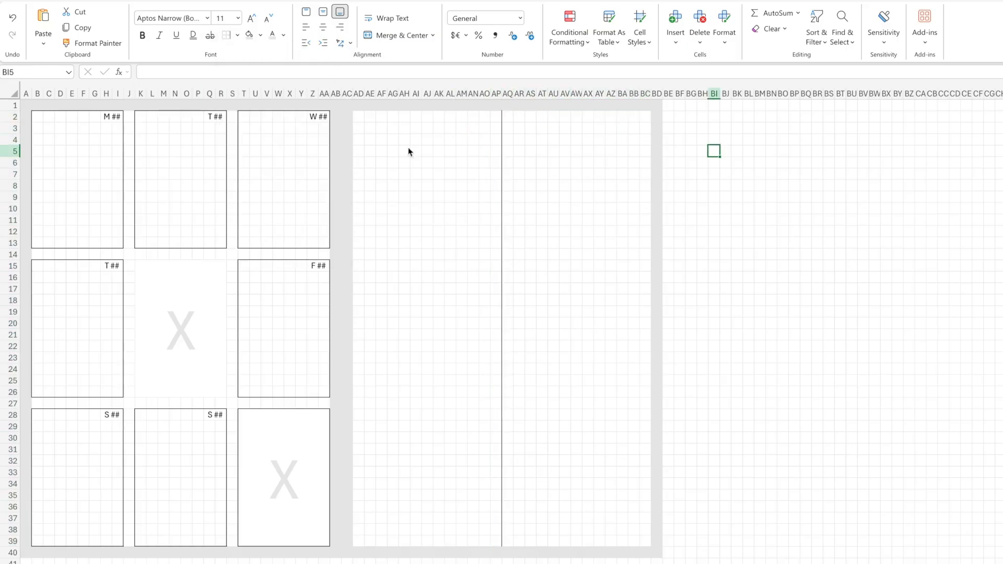
# - Merge AD2:AJ3 and add the heading Notes, left-aligned, vertically centred and at font size 18
pyautogui.moveTo(359, 117); pyautogui.dragTo(431, 130)
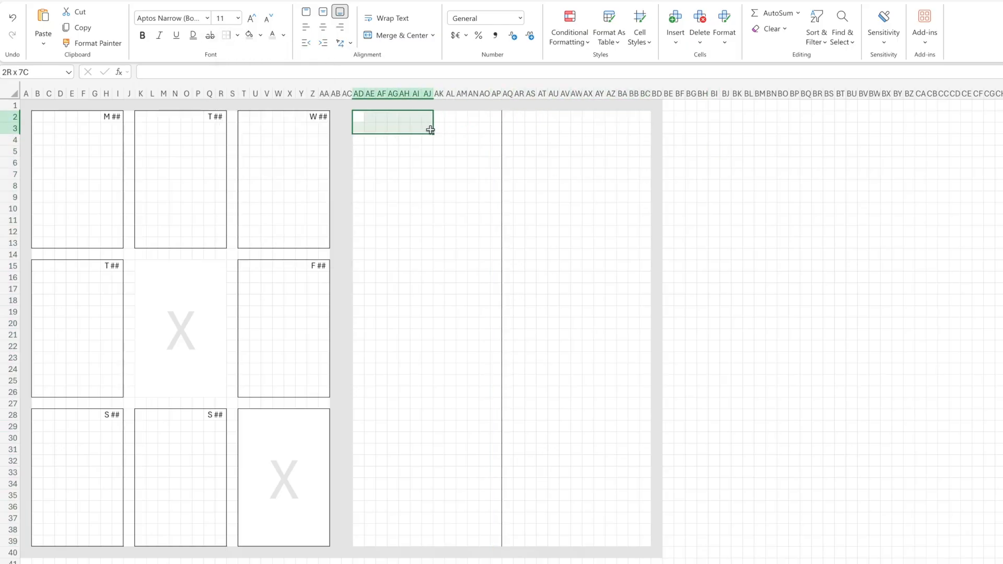
pyautogui.click(388, 36)
pyautogui.doubleClick(376, 125)
pyautogui.press('Return')
pyautogui.click(387, 130)
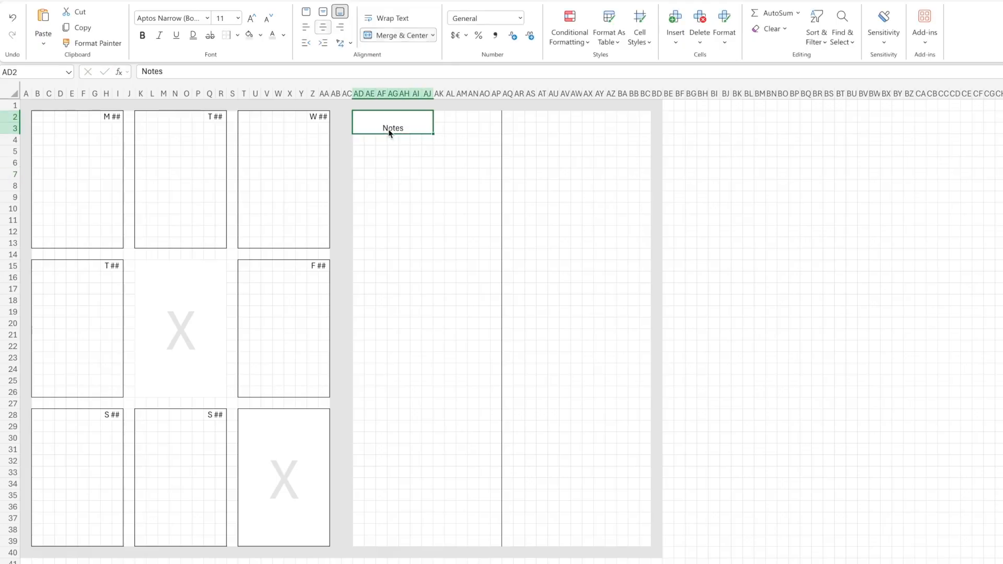
pyautogui.click(322, 13)
pyautogui.click(305, 27)
pyautogui.doubleClick(251, 20)
pyautogui.doubleClick(251, 20)
pyautogui.click(405, 180)
pyautogui.click(381, 122)
pyautogui.moveTo(359, 141); pyautogui.dragTo(425, 138)
# - Copy the Notes heading to AQ2:AW3 and overwrite its text with a new heading
pyautogui.click(400, 123)
pyautogui.hotkey('ctrl', 'c')
pyautogui.moveTo(510, 120); pyautogui.dragTo(578, 128)
pyautogui.hotkey('ctrl', 'v')
pyautogui.write('T')
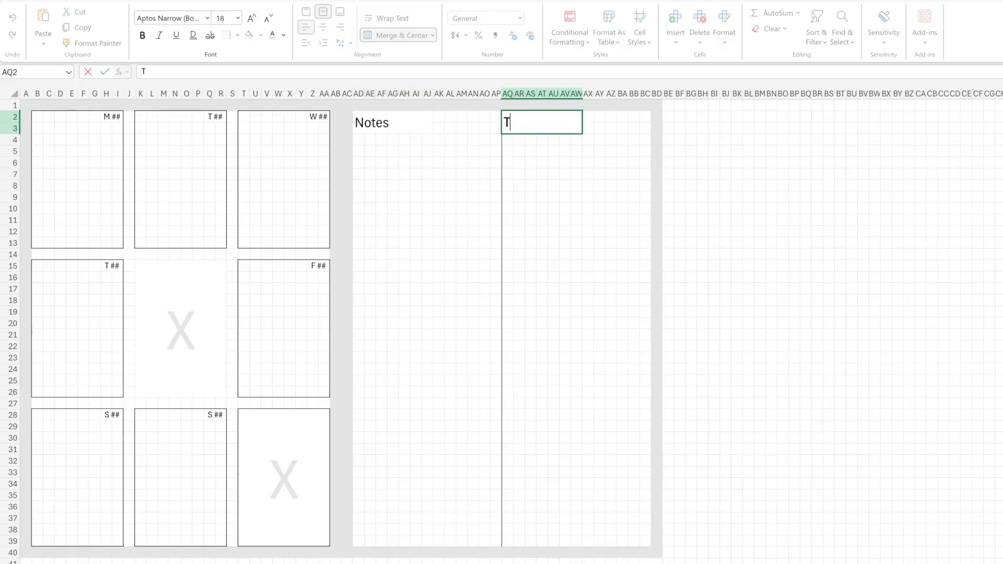
pyautogui.press('Return')
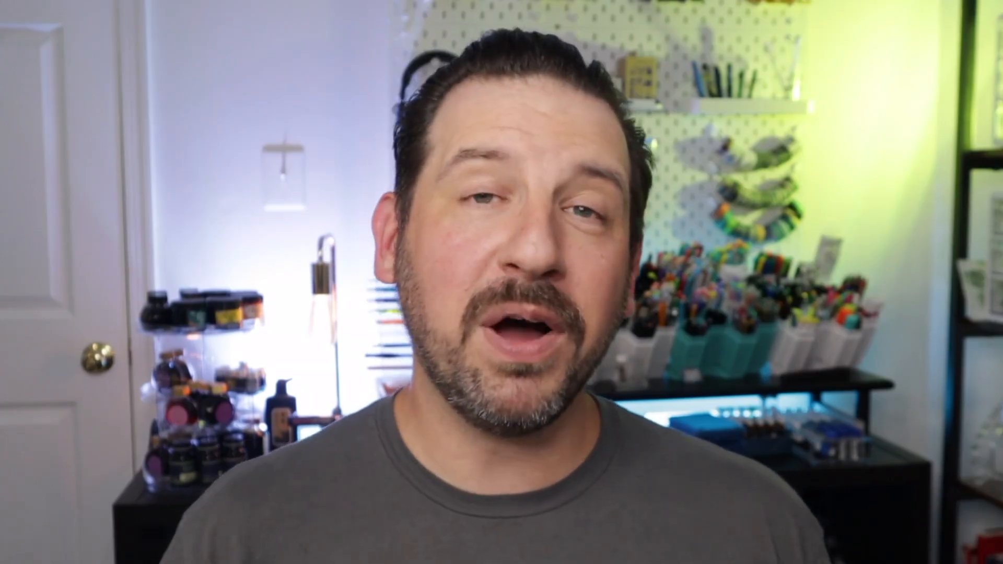
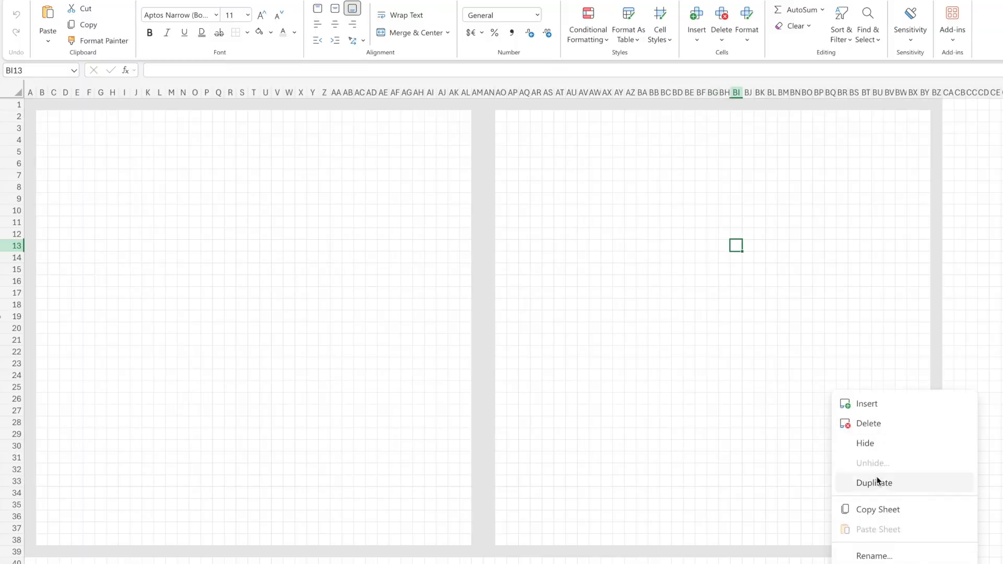
# - Duplicate the Square Template sheet and rename the copy
pyautogui.click(877, 479)
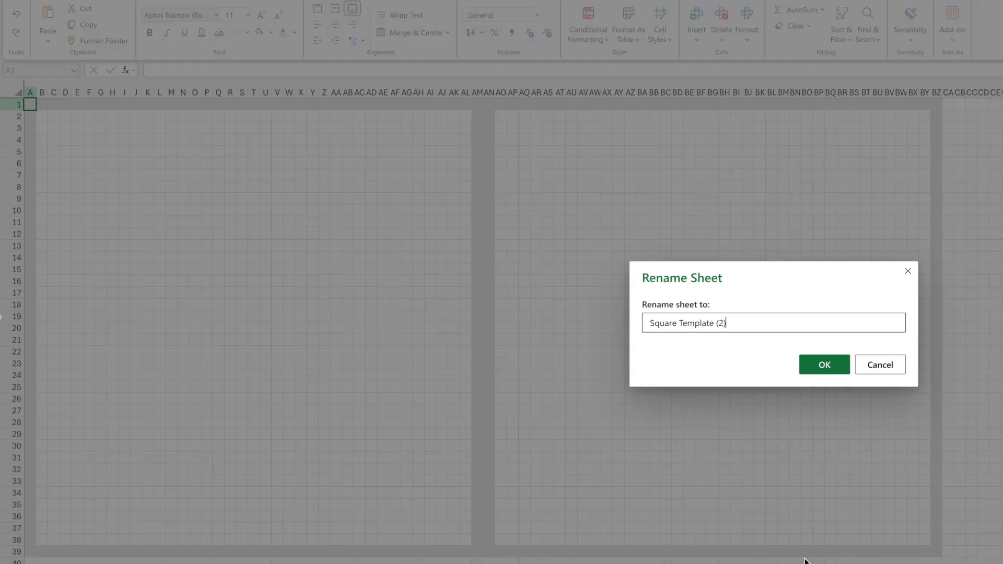
pyautogui.click(829, 374)
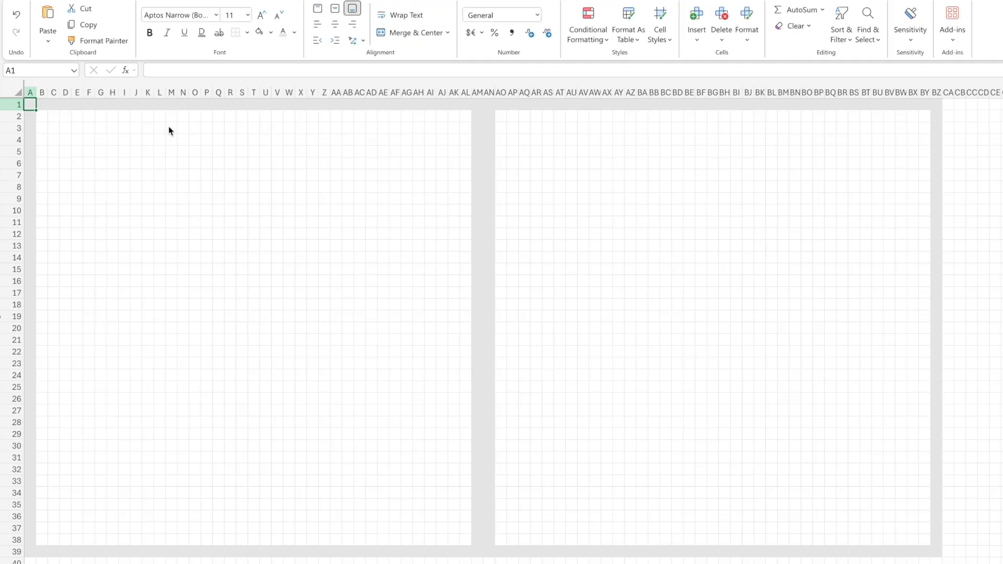
# - Put an outside border around X3:AK14 on the first page for a mini calendar
pyautogui.moveTo(454, 128); pyautogui.dragTo(308, 256)
pyautogui.click(247, 33)
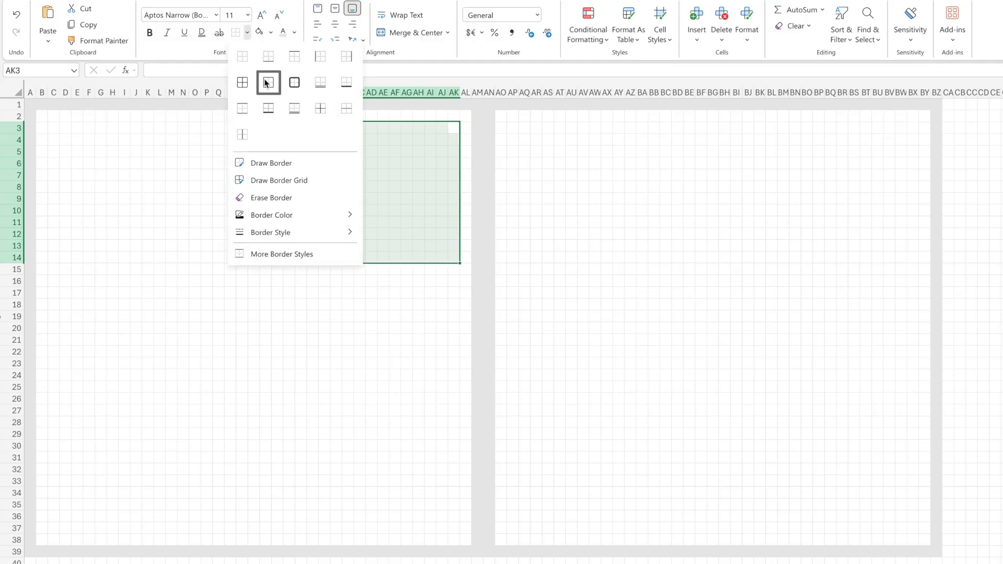
pyautogui.click(265, 82)
# - Merge X3:Y4 into one calendar cell and copy it across to fill the first calendar row through column AK
pyautogui.moveTo(301, 128); pyautogui.dragTo(309, 135)
pyautogui.click(407, 32)
pyautogui.hotkey('ctrl', 'c')
pyautogui.click(330, 132)
pyautogui.hotkey('ctrl', 'v')
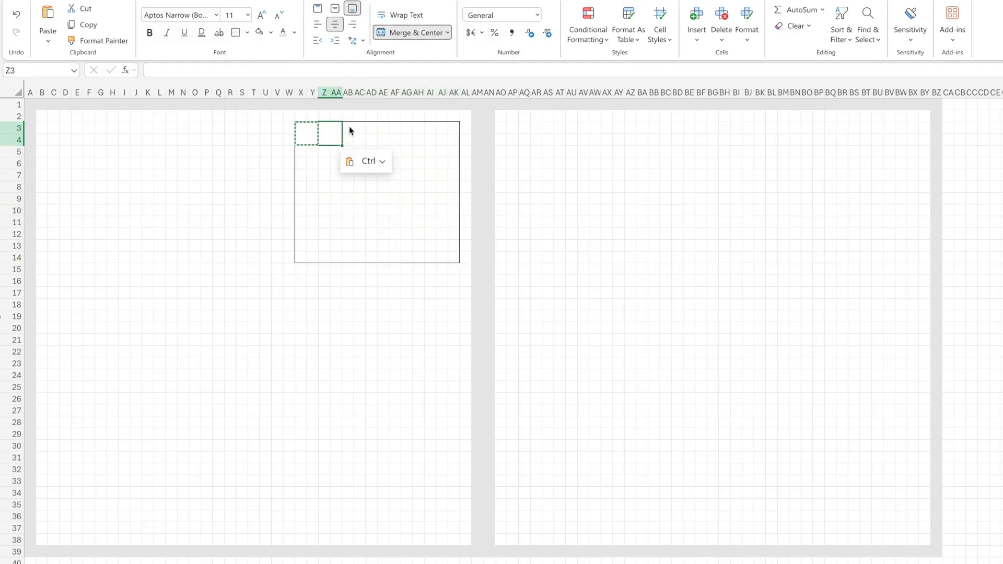
pyautogui.click(353, 128)
pyautogui.hotkey('ctrl', 'v')
pyautogui.click(382, 133)
pyautogui.hotkey('ctrl', 'v')
# - Copy the first calendar row down through row 14 to complete the six-row grid
pyautogui.click(401, 131)
pyautogui.hotkey('ctrl', 'c')
pyautogui.press('Down')
pyautogui.hotkey('ctrl', 'v')
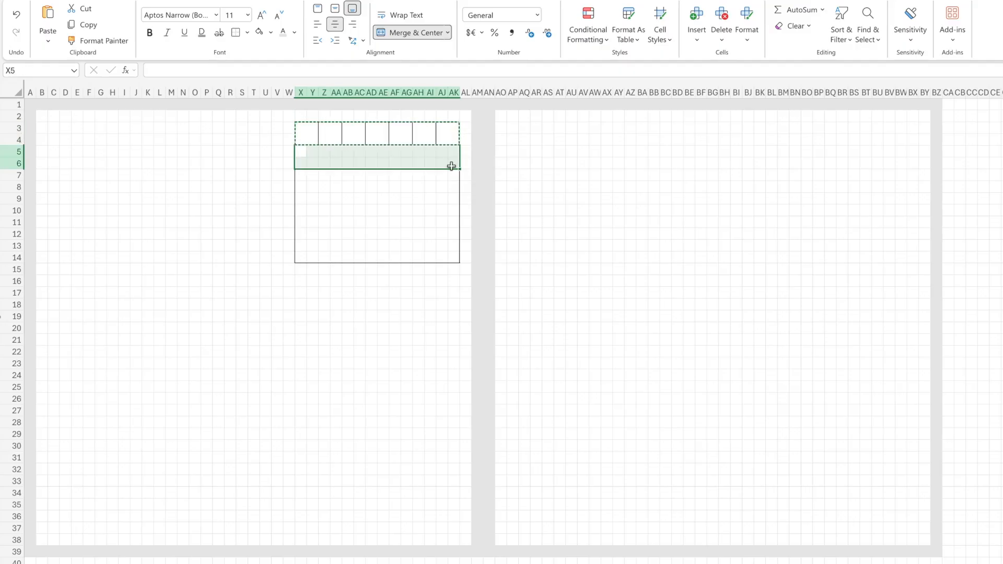
pyautogui.press('Down')
pyautogui.hotkey('ctrl', 'v')
pyautogui.press('Down')
pyautogui.hotkey('ctrl', 'v')
pyautogui.press('Down')
pyautogui.hotkey('ctrl', 'v')
pyautogui.press('Down')
pyautogui.hotkey('ctrl', 'v')
pyautogui.click(382, 268)
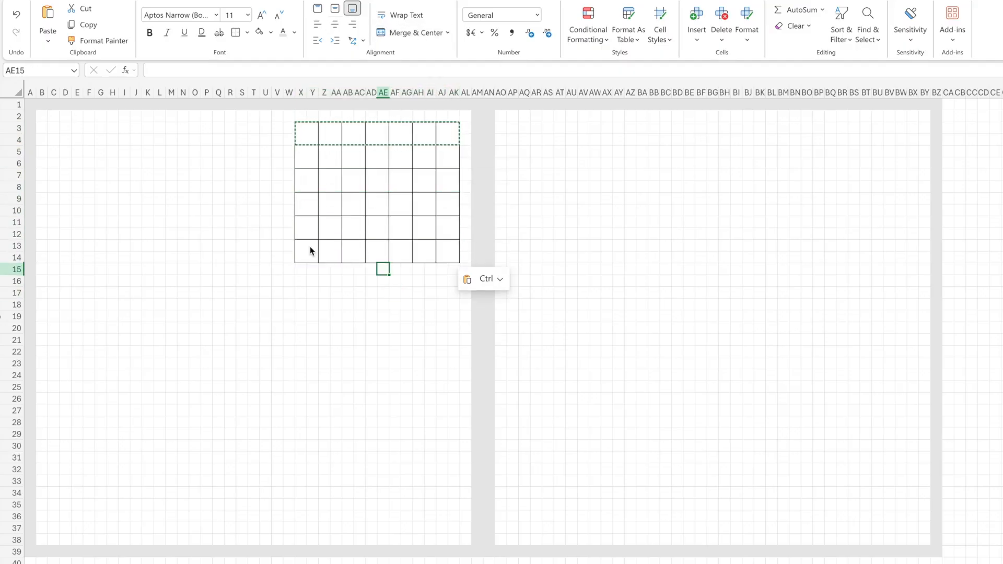
# - Merge two-column cells in row 2 above the calendar and enter the weekday letters S, M, T, W, T, F, S
pyautogui.moveTo(299, 115); pyautogui.dragTo(450, 114)
pyautogui.click(407, 32)
pyautogui.write('s')
pyautogui.click(407, 33)
pyautogui.write('M')
pyautogui.click(407, 33)
pyautogui.write('T')
pyautogui.click(407, 33)
pyautogui.write('T')
pyautogui.click(411, 33)
pyautogui.write('FS')
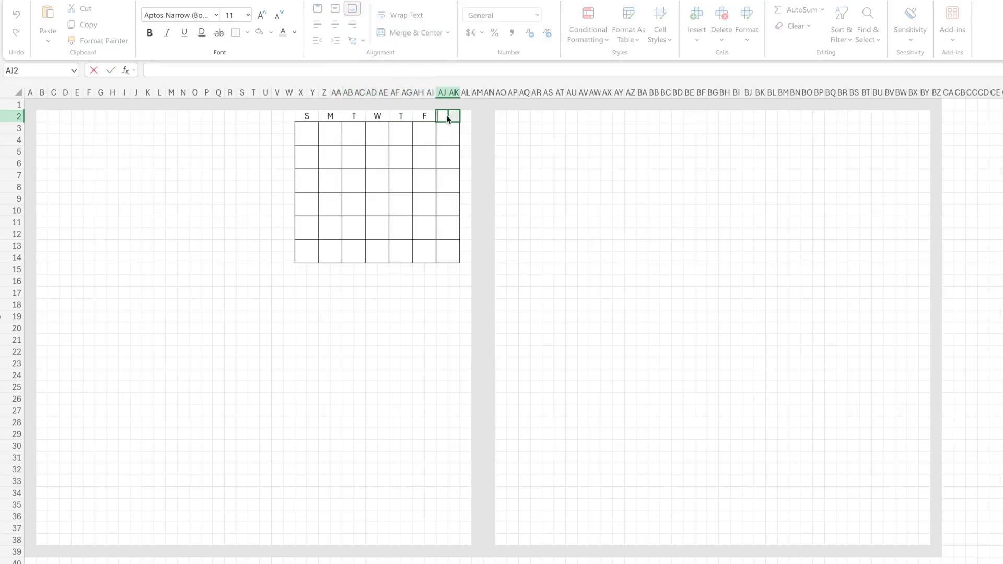
pyautogui.click(413, 33)
pyautogui.write('S')
# - Enter 1 in the first row's Saturday cell and middle-align all the calendar cells
pyautogui.click(447, 140)
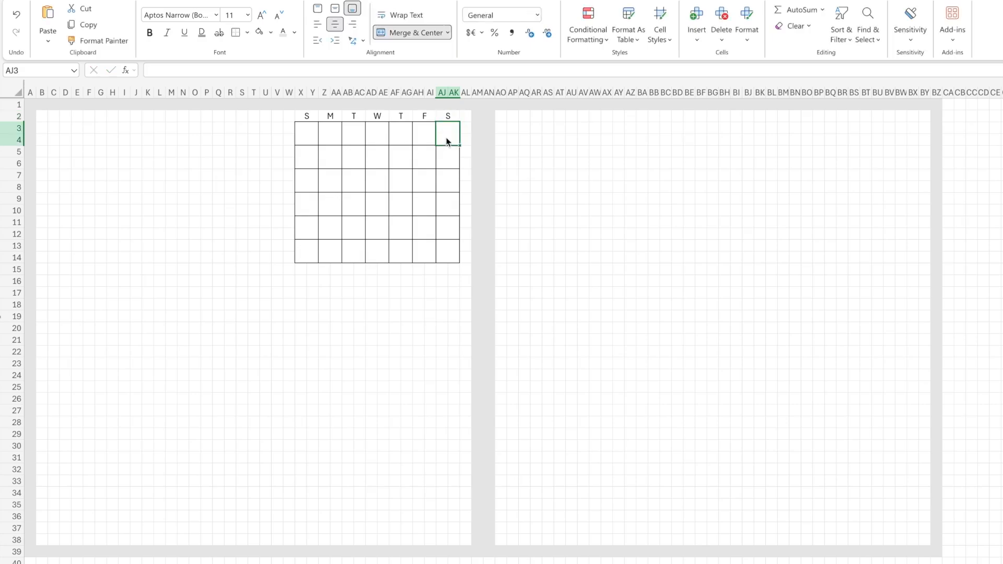
pyautogui.write('1')
pyautogui.moveTo(307, 134); pyautogui.dragTo(448, 252)
pyautogui.click(335, 8)
# - Number the second to fourth calendar rows from 2 through 22
pyautogui.click(312, 160)
pyautogui.write('2\t3')
pyautogui.press('Tab')
pyautogui.write('4\t5\t6\t7\t8')
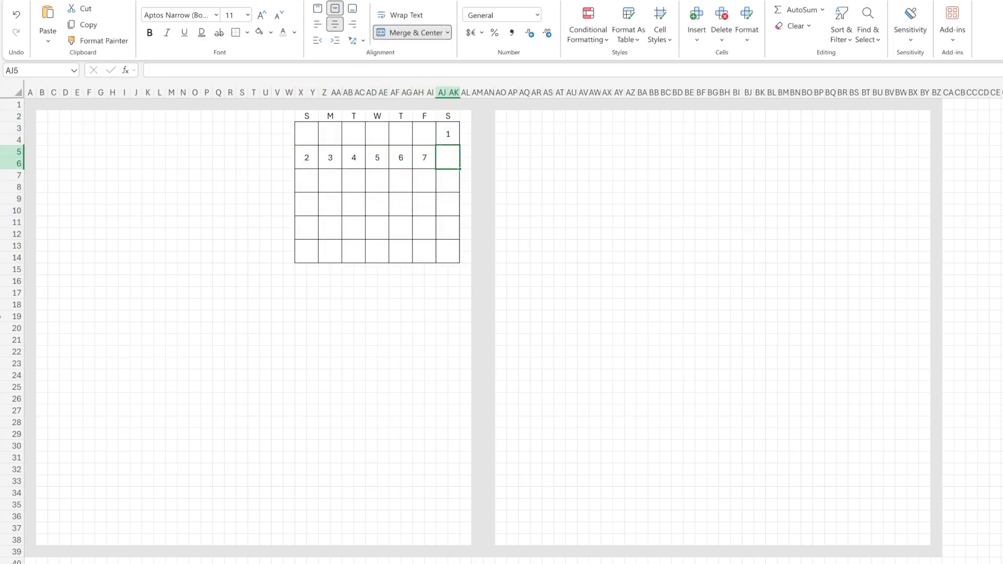
pyautogui.press('Return')
pyautogui.write('9\t10\t11\t12\t13\t14\t15')
pyautogui.press('Return')
pyautogui.write('16\t17\t18\t19\t20\t21\t22')
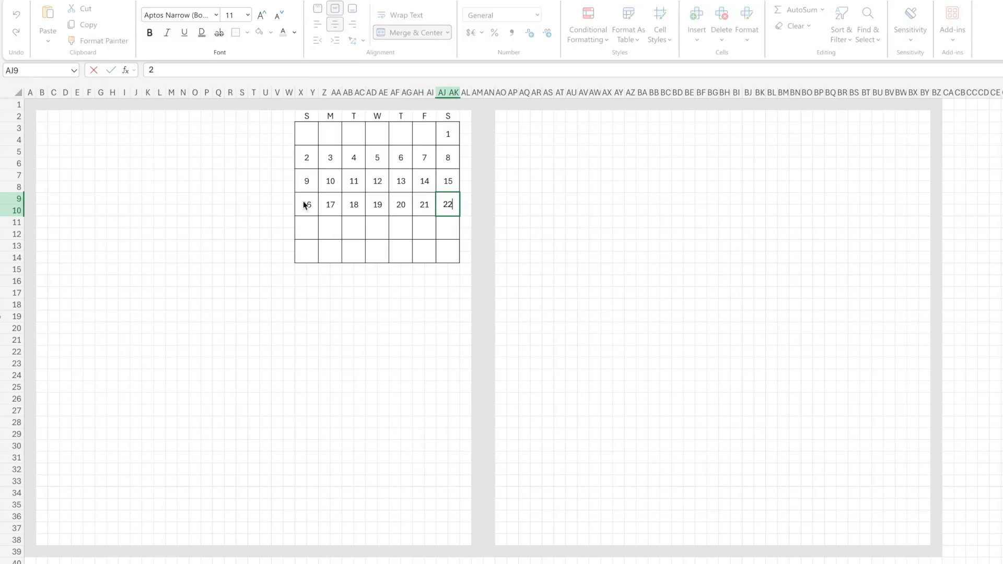
# - Number the remaining calendar days from 23 through 31 in the last two rows
pyautogui.press('Return')
pyautogui.write('23')
pyautogui.press('Tab')
pyautogui.write('24\t25\t26\t27\t28\t29')
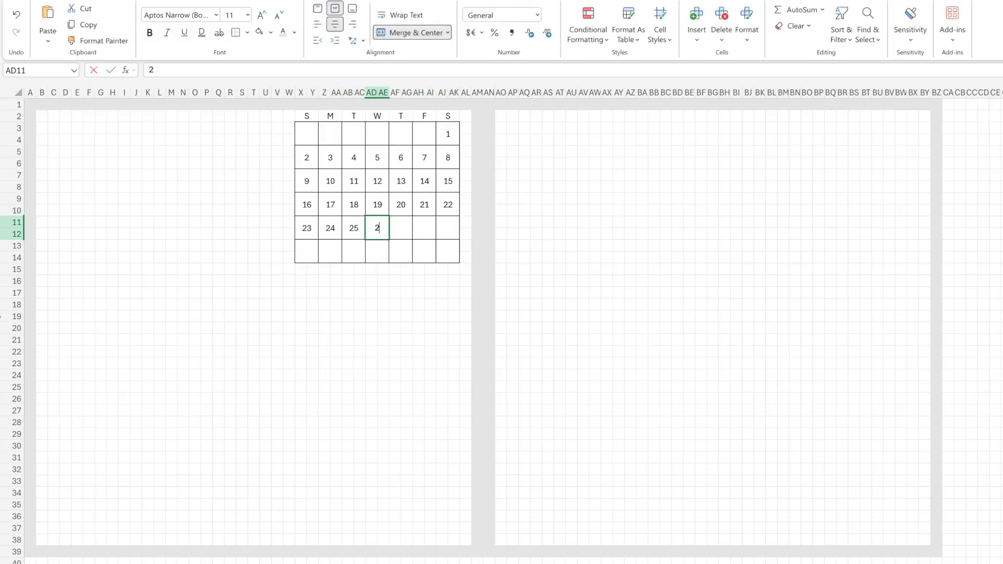
pyautogui.press('Return')
pyautogui.write('30')
pyautogui.press('Tab')
pyautogui.write('31')
pyautogui.press('Return')
pyautogui.moveTo(304, 116); pyautogui.dragTo(448, 252)
pyautogui.moveTo(301, 283); pyautogui.dragTo(450, 128)
pyautogui.click(420, 317)
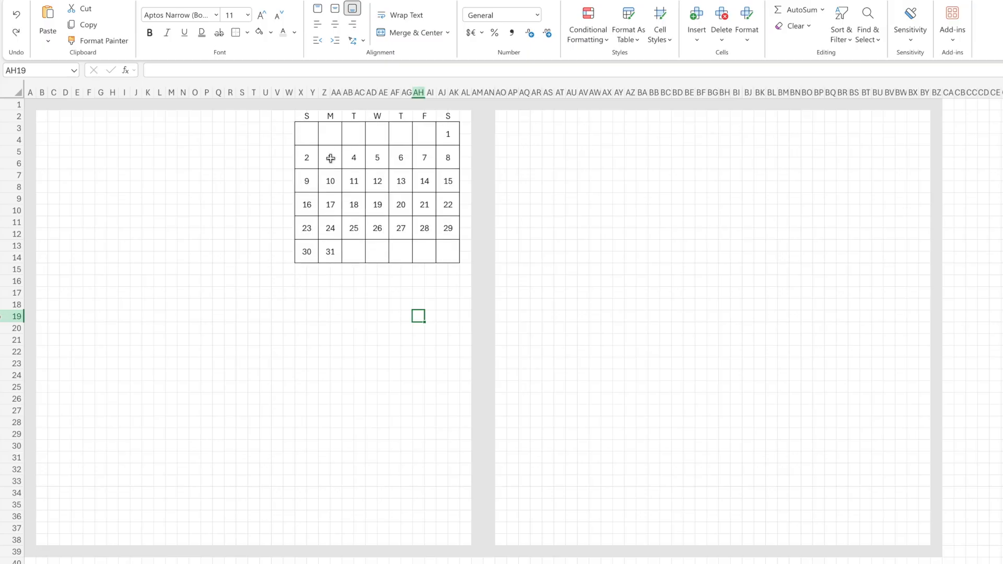
# - Put an outside border around X16:AK37 below the calendar
pyautogui.moveTo(300, 281); pyautogui.dragTo(451, 527)
pyautogui.click(236, 32)
pyautogui.click(371, 313)
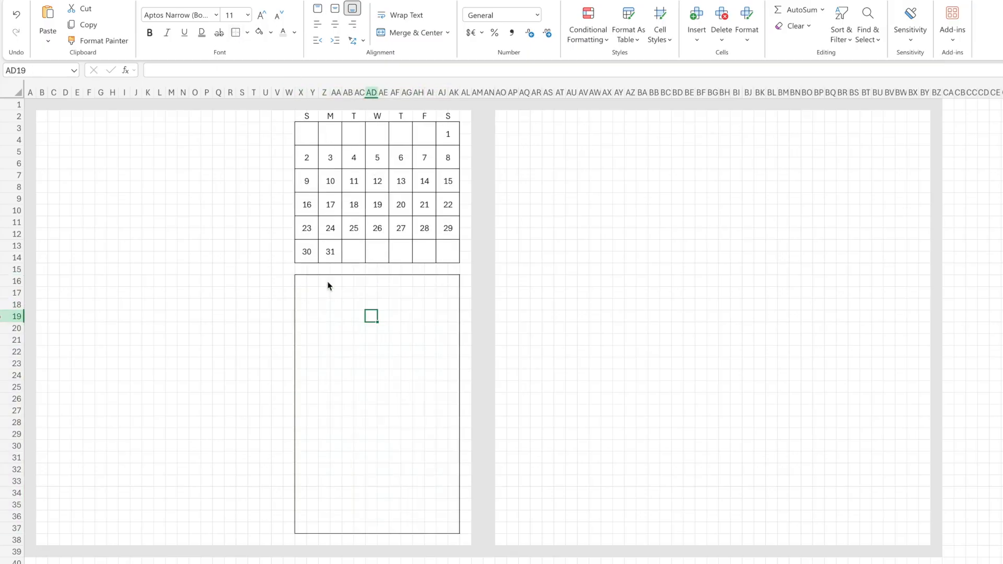
# - Merge Z17:AI18 in the lower box and add an enlarged, vertically centred PRIORITY LIST heading
pyautogui.moveTo(324, 289); pyautogui.dragTo(437, 303)
pyautogui.click(412, 32)
pyautogui.write('PRIORITY LIST')
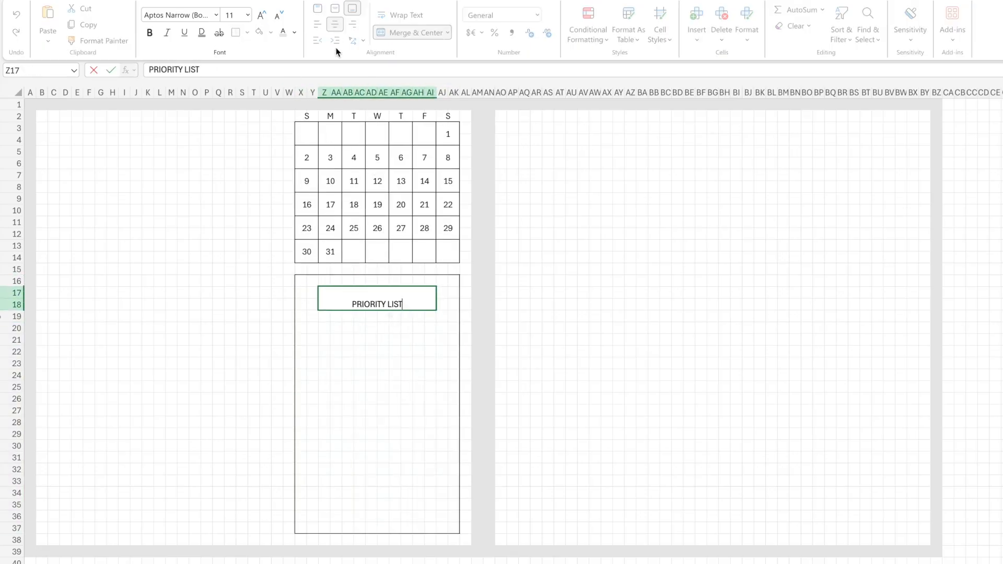
pyautogui.click(262, 14)
pyautogui.click(262, 14)
pyautogui.click(261, 14)
pyautogui.click(349, 361)
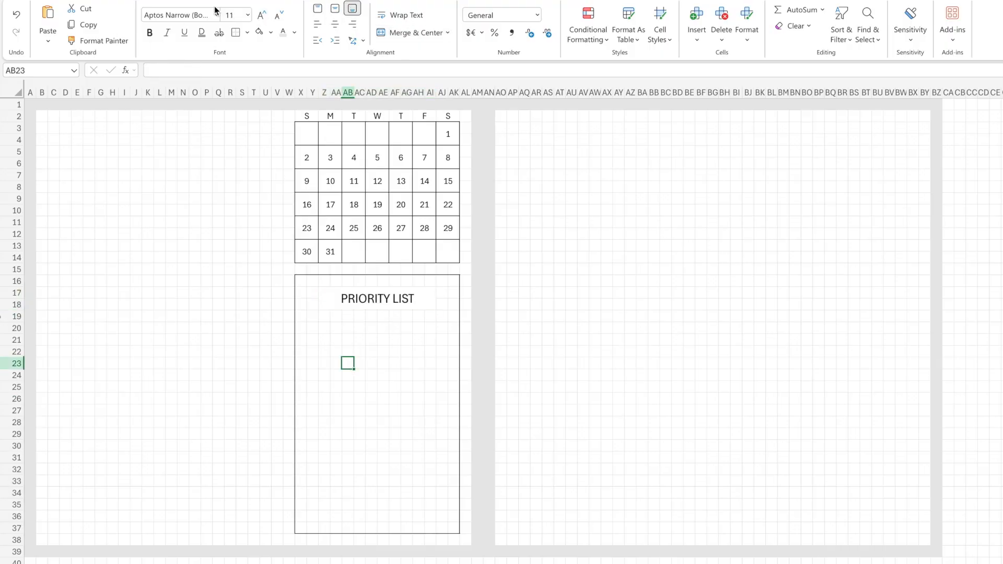
# - Merge D20:U21 and add an enlarged, vertically centred MONTH heading
pyautogui.moveTo(66, 328); pyautogui.dragTo(270, 338)
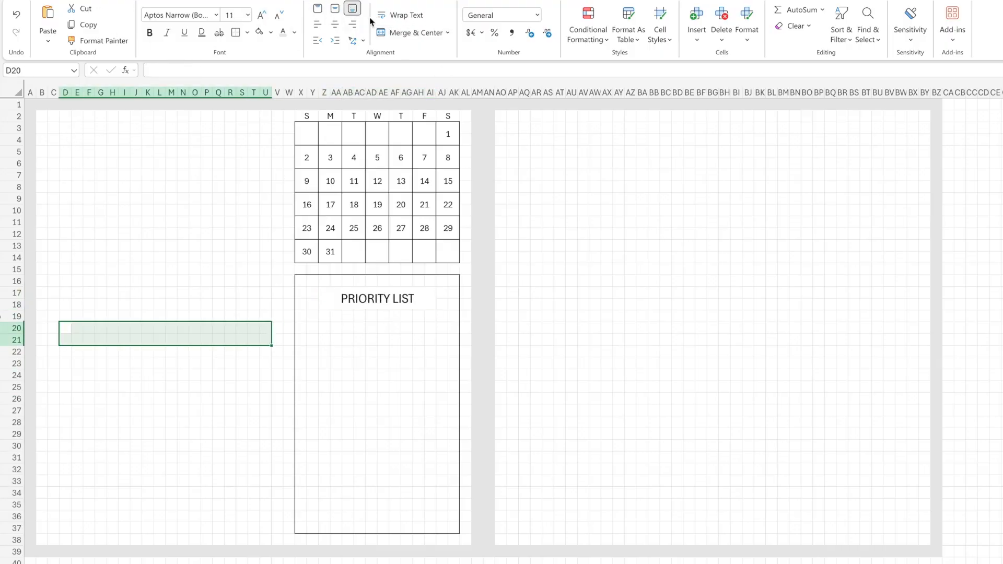
pyautogui.click(412, 32)
pyautogui.write('month')
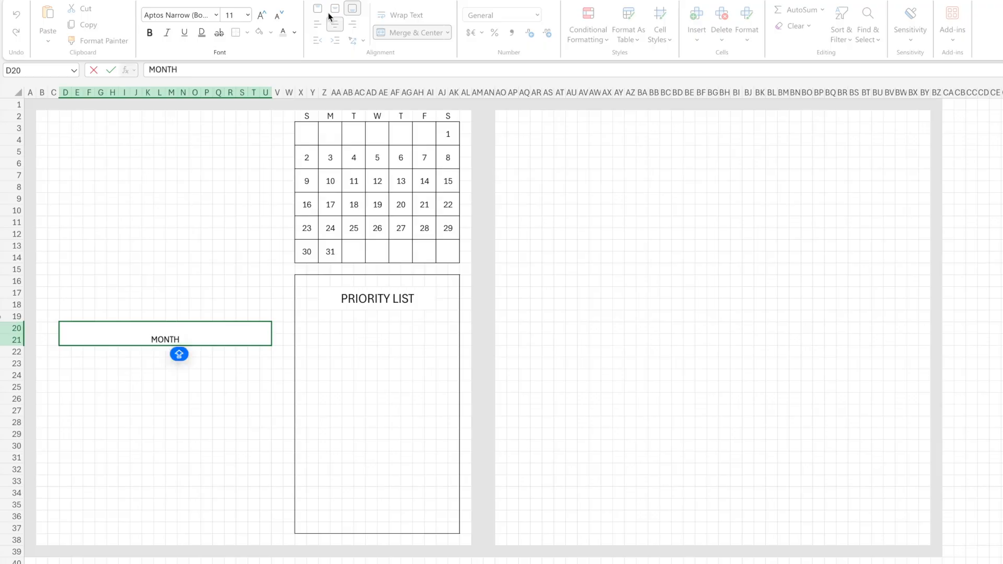
pyautogui.click(331, 12)
# - Merge D23:U24 and add a vertically centred YEAR heading, enlarged to match the MONTH heading
pyautogui.moveTo(66, 364); pyautogui.dragTo(266, 374)
pyautogui.click(404, 32)
pyautogui.click(335, 9)
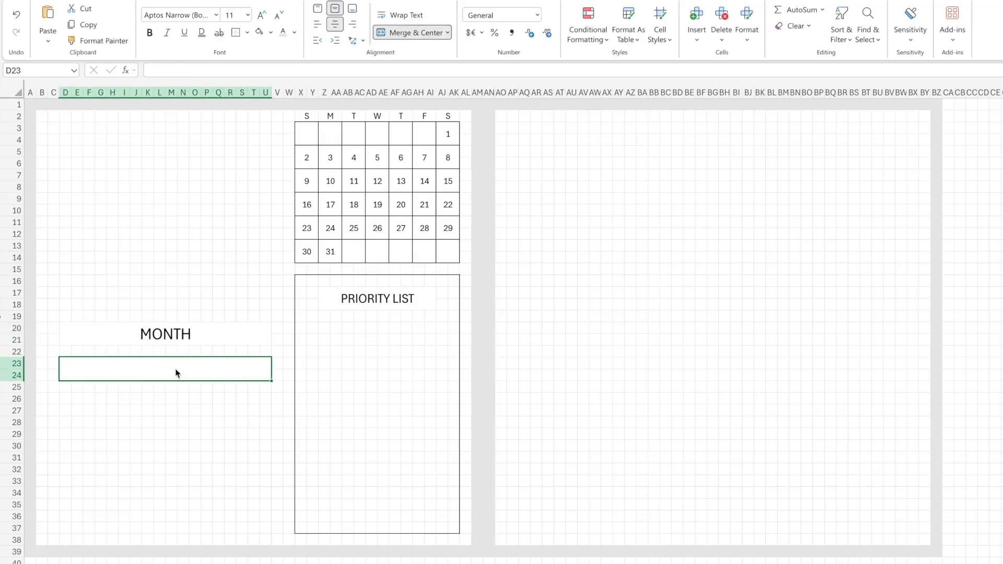
pyautogui.write('YEAR')
pyautogui.click(173, 335)
pyautogui.click(173, 375)
pyautogui.click(261, 16)
pyautogui.click(261, 17)
pyautogui.click(261, 16)
pyautogui.click(262, 16)
pyautogui.click(261, 16)
pyautogui.click(195, 280)
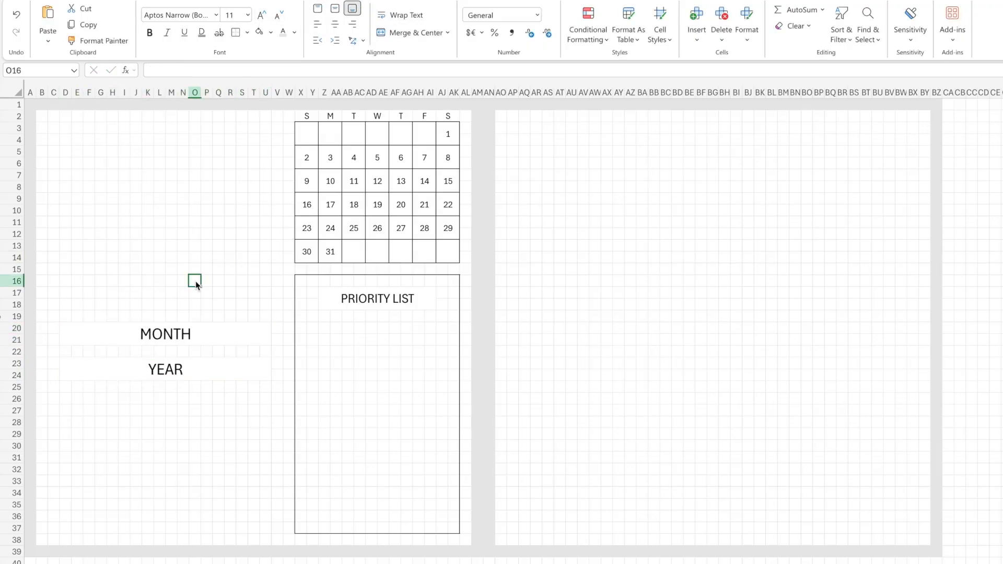
# - Merge D3:U17 above the MONTH heading and fill it with a large, centred, light gray X
pyautogui.moveTo(63, 133); pyautogui.dragTo(267, 286)
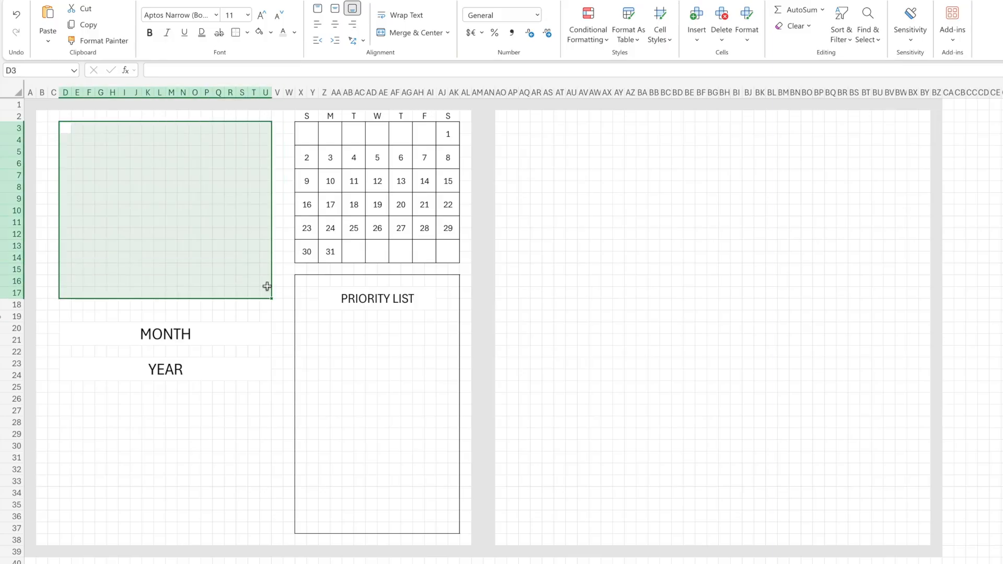
pyautogui.click(413, 33)
pyautogui.click(335, 9)
pyautogui.write('X')
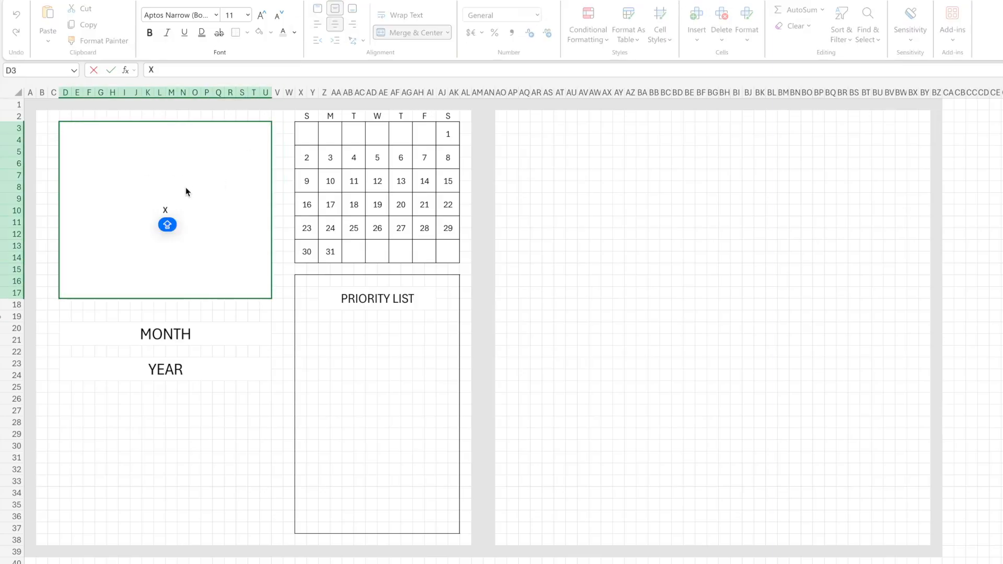
pyautogui.click(186, 188)
pyautogui.click(261, 16)
pyautogui.click(261, 15)
pyautogui.click(261, 16)
pyautogui.click(262, 16)
pyautogui.click(261, 16)
pyautogui.click(294, 32)
pyautogui.click(285, 89)
pyautogui.click(277, 363)
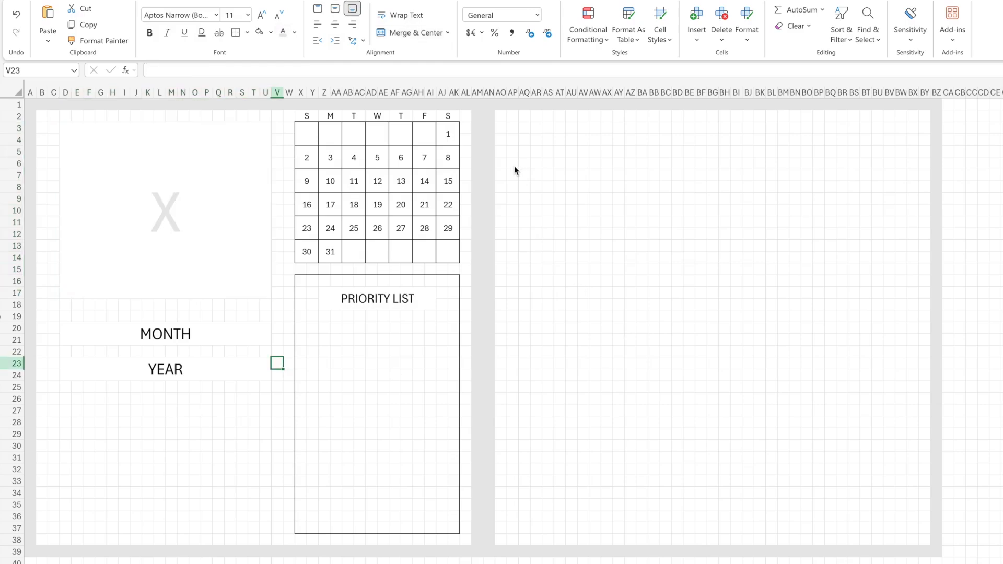
# - Put an outside border around AP6:AV16 on the second page
pyautogui.moveTo(514, 163); pyautogui.dragTo(547, 293)
pyautogui.click(236, 32)
pyautogui.click(546, 282)
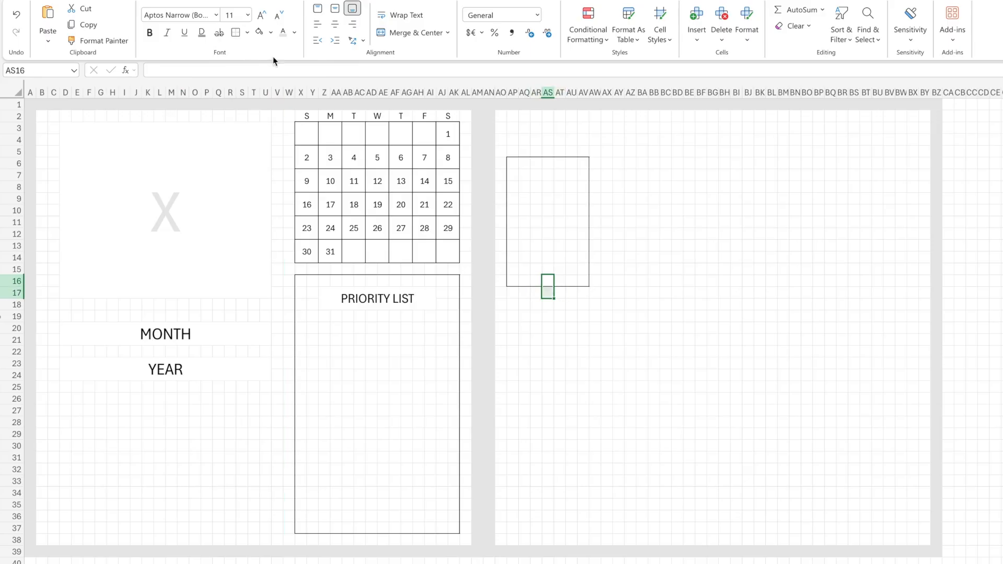
# - Merge AS16:AS17 with a centred # and merge AP6:AV6 with a centred MONDAY heading in the bordered day box
pyautogui.click(412, 32)
pyautogui.write('#')
pyautogui.press('Return')
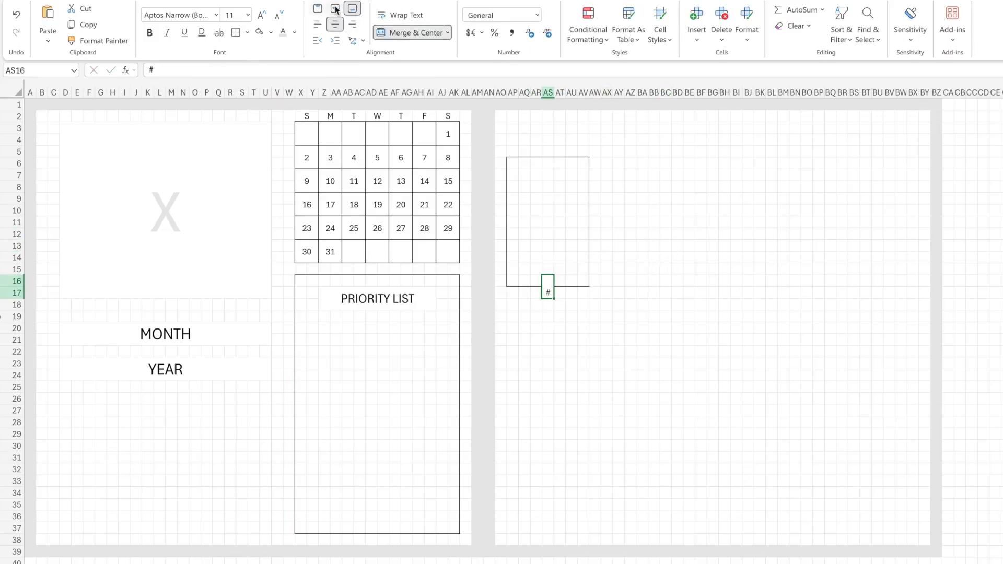
pyautogui.moveTo(513, 163); pyautogui.dragTo(569, 293)
pyautogui.click(412, 33)
pyautogui.write('MONDAY')
pyautogui.click(642, 175)
# - Copy the MONDAY box AP6:AV17 and paste four copies side by side, starting at AW6, BD6, BK6 and BR6
pyautogui.hotkey('ctrl', 'c')
pyautogui.moveTo(598, 168); pyautogui.dragTo(665, 285)
pyautogui.hotkey('ctrl', 'v')
pyautogui.moveTo(675, 165); pyautogui.dragTo(746, 286)
pyautogui.hotkey('ctrl', 'v')
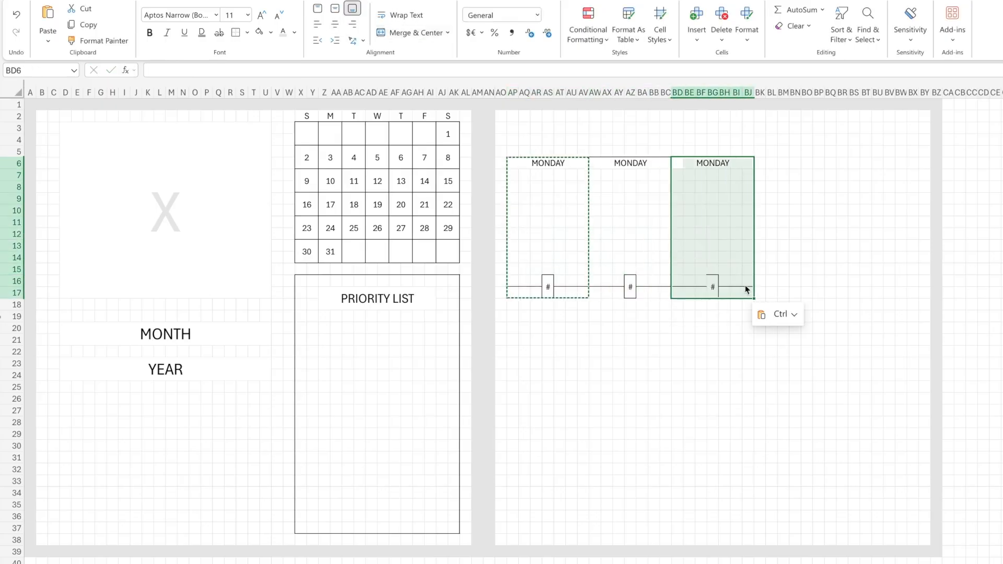
pyautogui.moveTo(757, 163); pyautogui.dragTo(820, 295)
pyautogui.hotkey('ctrl', 'v')
pyautogui.moveTo(843, 164); pyautogui.dragTo(904, 282)
pyautogui.hotkey('ctrl', 'v')
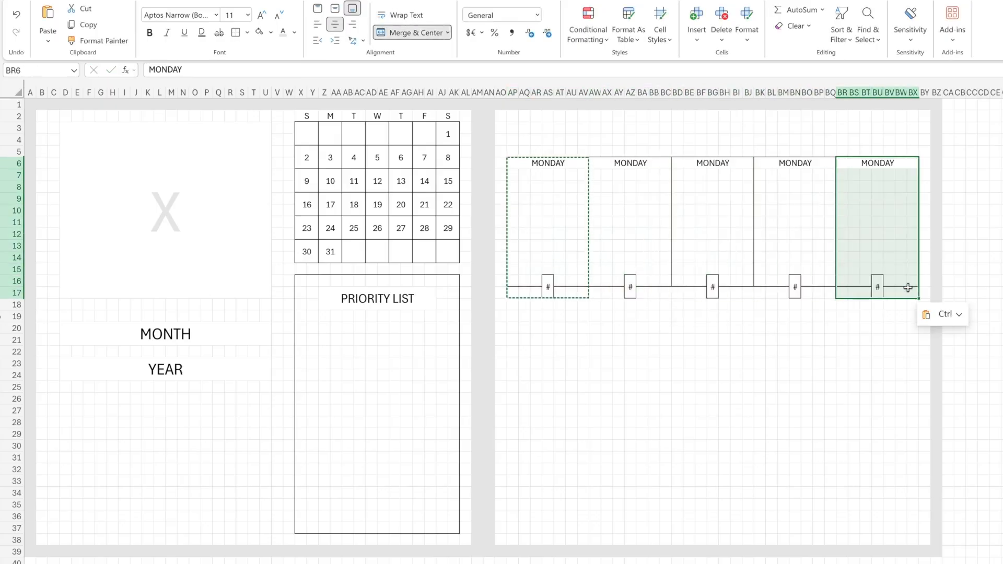
# - Rename the four copied day headings as TUESDAY, WEDNESDAY, THURSDAY and FRIDAY
pyautogui.doubleClick(631, 162)
pyautogui.write('TUESDAY')
pyautogui.click(723, 164)
pyautogui.write('WEDNESDAY')
pyautogui.click(795, 163)
pyautogui.write('THURSDAY')
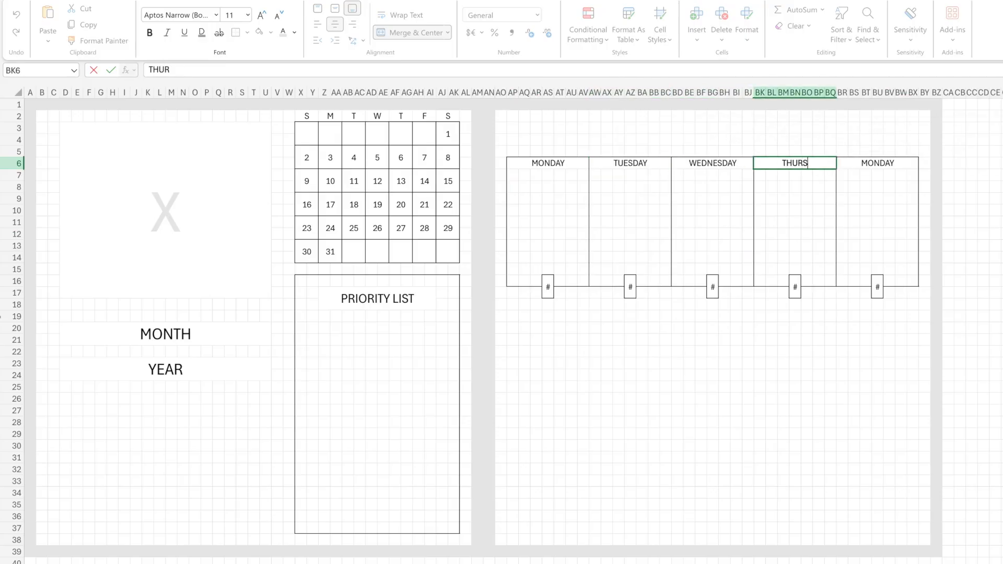
pyautogui.click(877, 163)
pyautogui.write('FRIDAY')
# - Add a top and bottom border to AR19:BV21 below the day boxes
pyautogui.click(759, 357)
pyautogui.moveTo(537, 319); pyautogui.dragTo(894, 342)
pyautogui.click(247, 32)
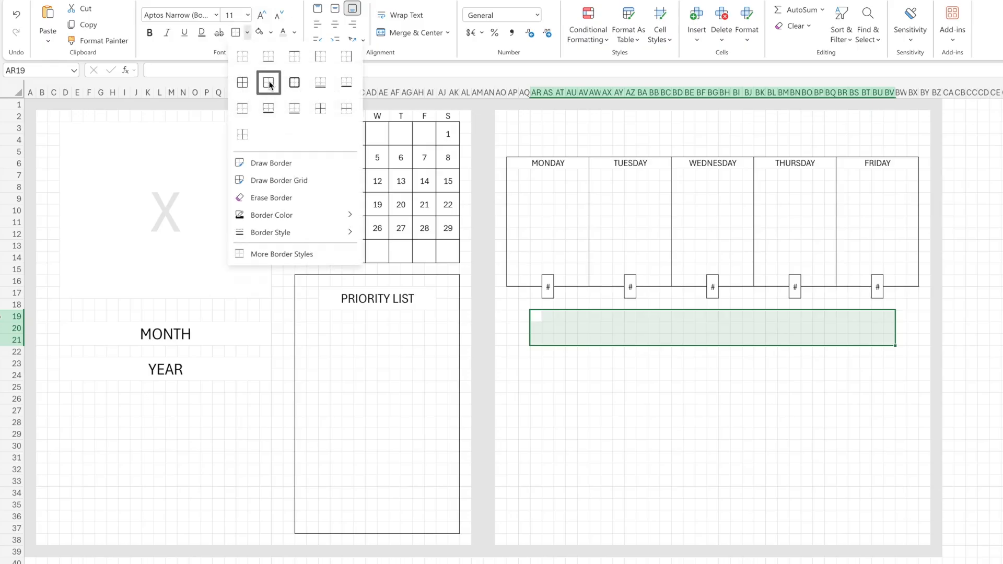
pyautogui.click(270, 109)
pyautogui.click(854, 328)
# - Merge AR20:BV20 and add a vertically centred NOTES AND TASKS heading between the two lines
pyautogui.moveTo(535, 328); pyautogui.dragTo(891, 331)
pyautogui.click(412, 32)
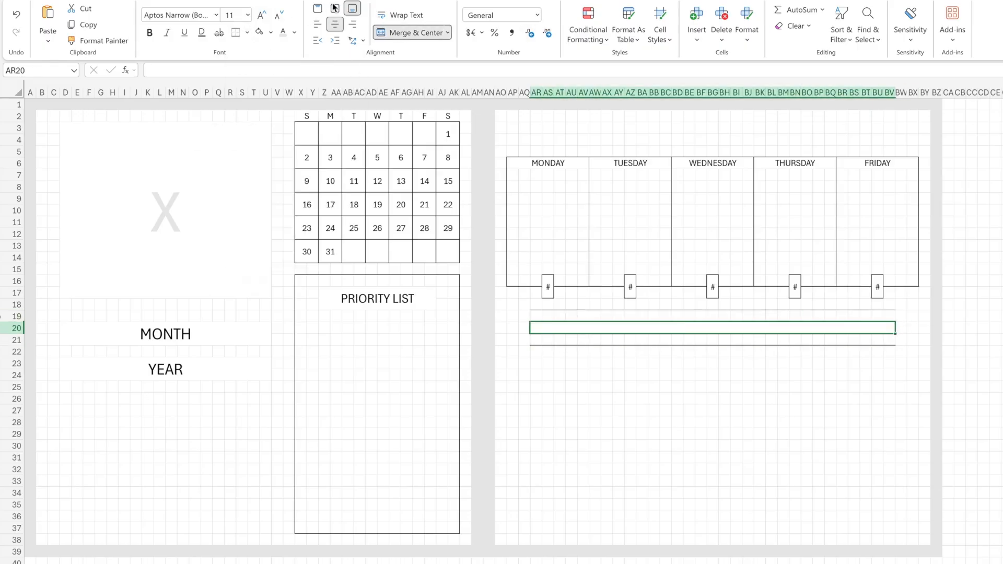
pyautogui.click(335, 7)
pyautogui.write('NOTES AND TASKS')
# - Put an outside border around AP23:BX37 below the NOTES AND TASKS heading
pyautogui.click(664, 412)
pyautogui.moveTo(509, 360); pyautogui.dragTo(908, 528)
pyautogui.click(247, 32)
pyautogui.click(268, 83)
# - Find the notes box's middle column and add vertical divider borders along BG24:BG36 and BH24:BH36
pyautogui.moveTo(510, 362); pyautogui.dragTo(909, 365)
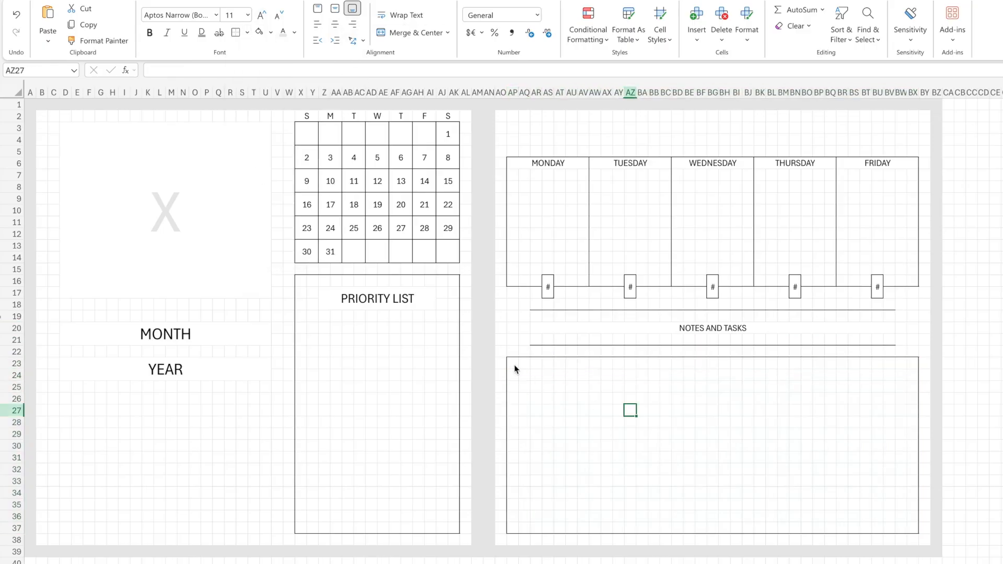
pyautogui.moveTo(514, 364); pyautogui.dragTo(703, 364)
pyautogui.moveTo(724, 363); pyautogui.dragTo(910, 362)
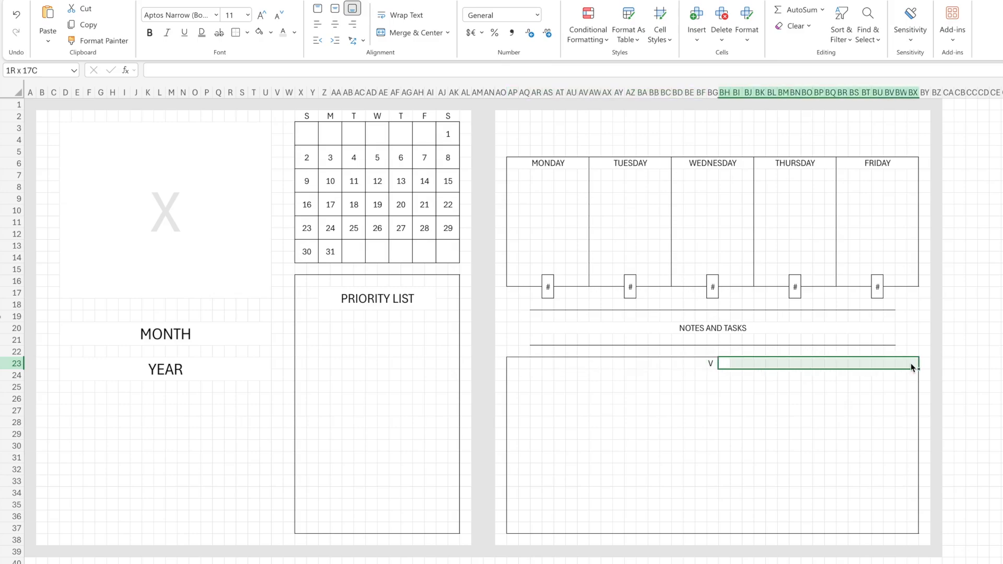
pyautogui.click(760, 398)
pyautogui.click(713, 364)
pyautogui.press('Delete')
pyautogui.moveTo(713, 370); pyautogui.dragTo(714, 517)
pyautogui.hotkey('ctrl', 'z')
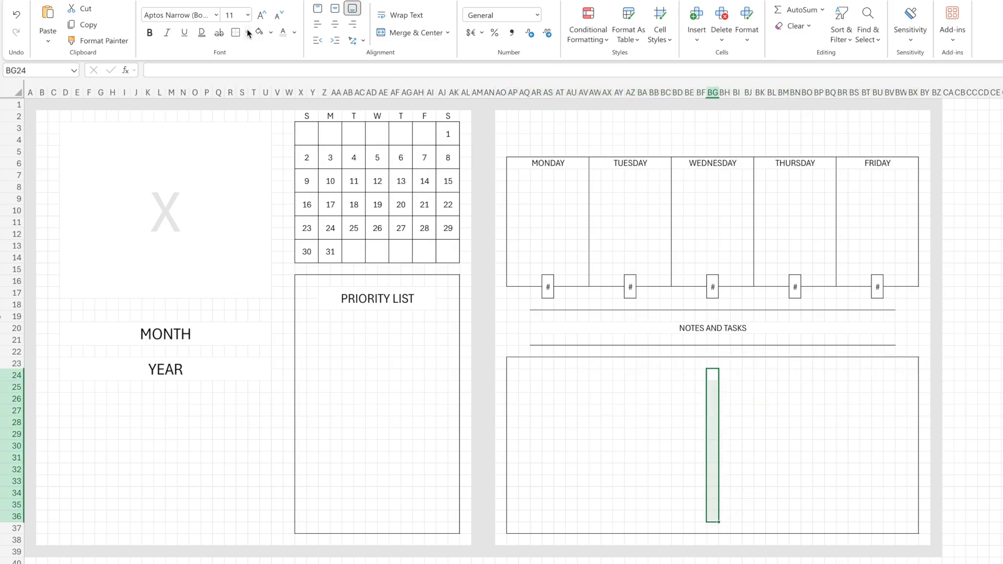
pyautogui.click(248, 33)
pyautogui.moveTo(724, 375); pyautogui.dragTo(725, 517)
pyautogui.click(235, 33)
pyautogui.click(582, 389)
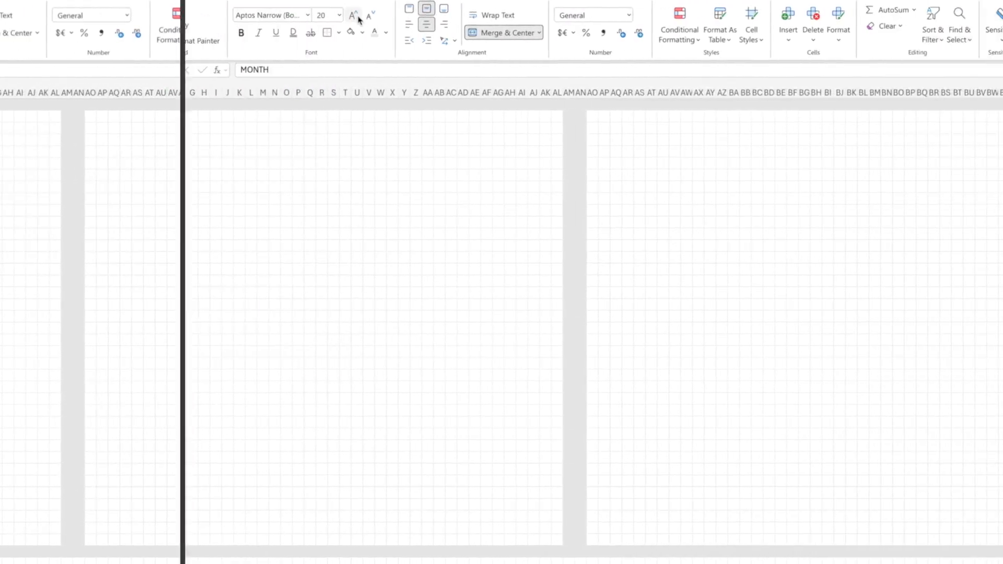
# - Border the first day box E2:J10 beside the MONTH label, leaving its top row open
pyautogui.moveTo(79, 119); pyautogui.dragTo(136, 208)
pyautogui.click(247, 33)
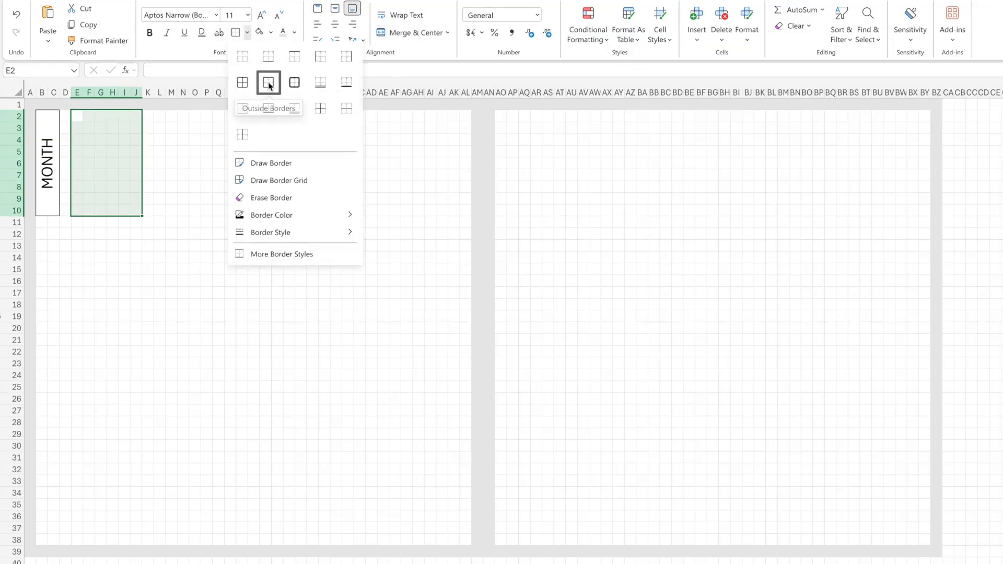
pyautogui.click(269, 84)
pyautogui.click(171, 152)
pyautogui.moveTo(78, 117); pyautogui.dragTo(135, 209)
pyautogui.click(247, 32)
pyautogui.click(346, 58)
# - Merge G2:H3 at the head of the day box and add a centred M enlarged to size 20
pyautogui.click(195, 155)
pyautogui.click(410, 32)
pyautogui.click(335, 10)
pyautogui.write('M')
pyautogui.tripleClick(263, 16)
pyautogui.doubleClick(263, 16)
pyautogui.click(228, 186)
# - Copy the M day box E2:J10 and paste four copies across the page, starting at L2, S2, Z2 and AG2
pyautogui.hotkey('ctrl', 'c')
pyautogui.moveTo(158, 116); pyautogui.dragTo(214, 210)
pyautogui.hotkey('ctrl', 'v')
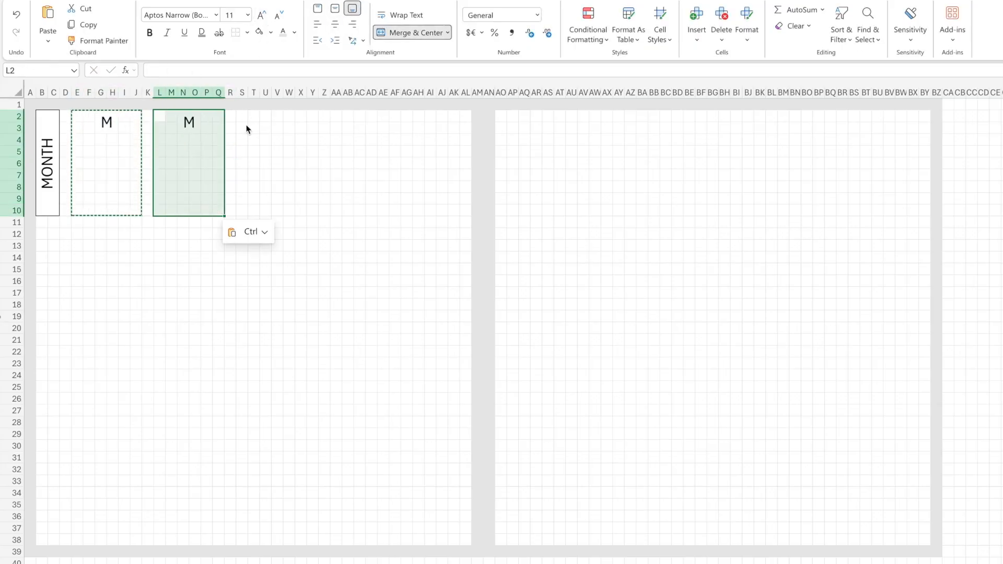
pyautogui.moveTo(241, 116); pyautogui.dragTo(300, 208)
pyautogui.hotkey('ctrl', 'v')
pyautogui.moveTo(324, 116); pyautogui.dragTo(376, 209)
pyautogui.hotkey('ctrl', 'v')
pyautogui.moveTo(407, 115); pyautogui.dragTo(462, 201)
pyautogui.hotkey('ctrl', 'v')
# - Change the headings of the four copied day boxes to T, W, T and F
pyautogui.click(193, 125)
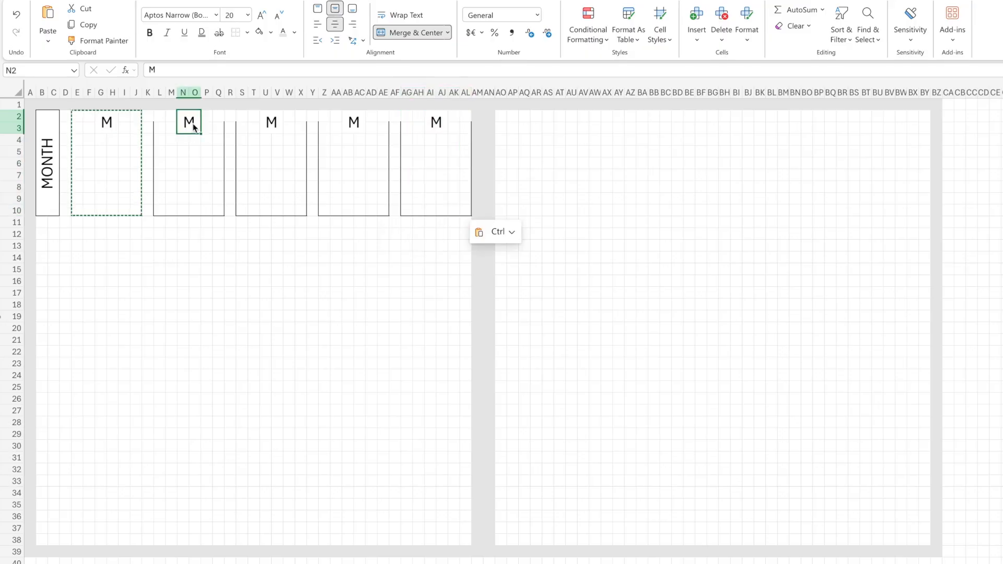
pyautogui.write('T')
pyautogui.click(269, 125)
pyautogui.write('W')
pyautogui.click(354, 125)
pyautogui.write('TF')
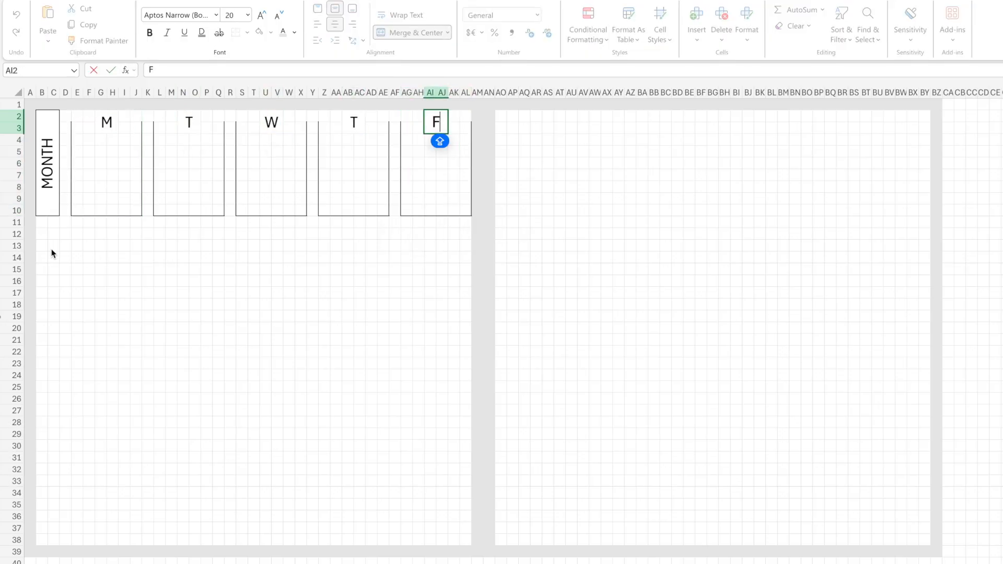
# - Apply all borders to B13:C18 and merge B13:C13 with the heading H20
pyautogui.moveTo(43, 239); pyautogui.dragTo(54, 305)
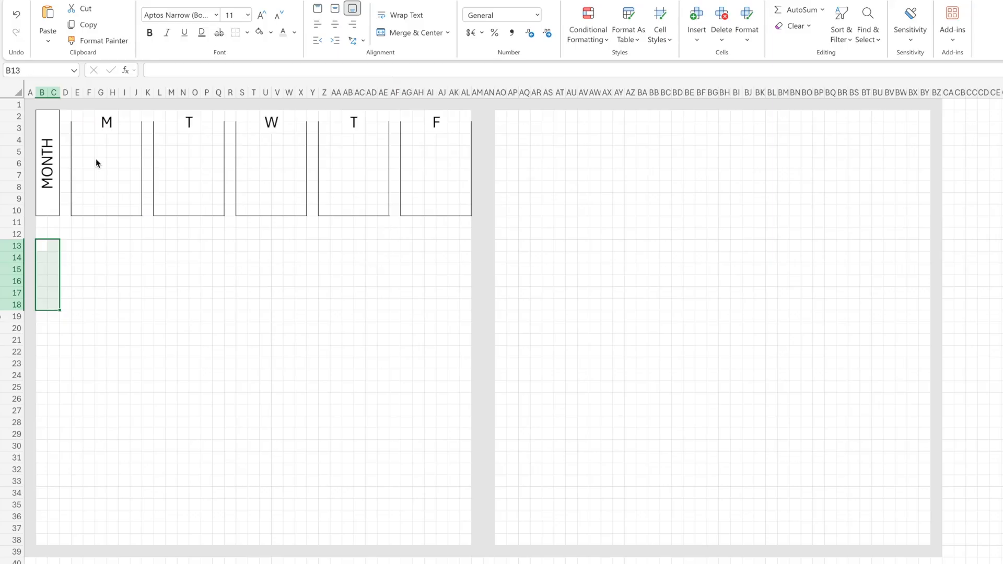
pyautogui.moveTo(42, 245); pyautogui.dragTo(54, 245)
pyautogui.click(412, 32)
pyautogui.write('H20')
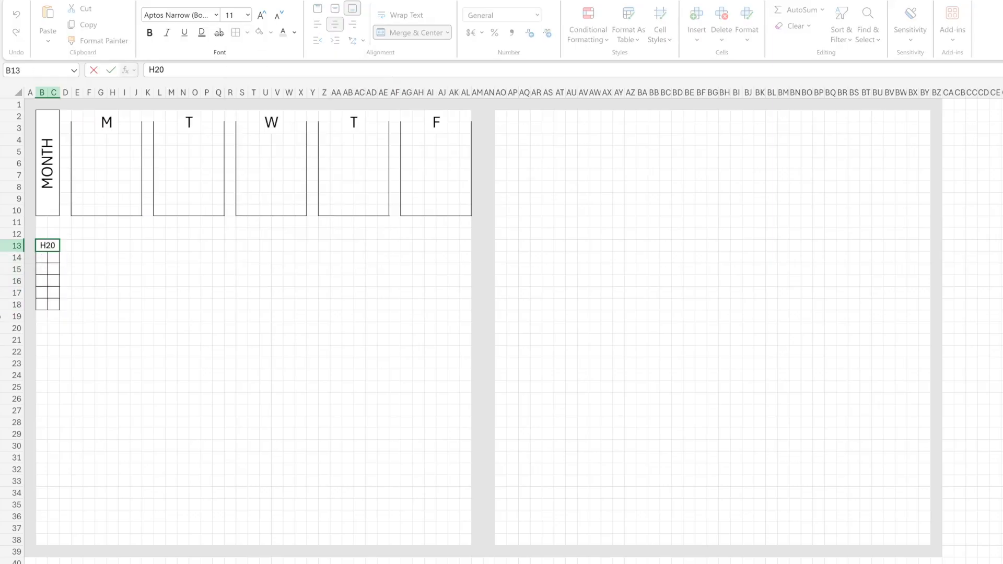
pyautogui.click(76, 304)
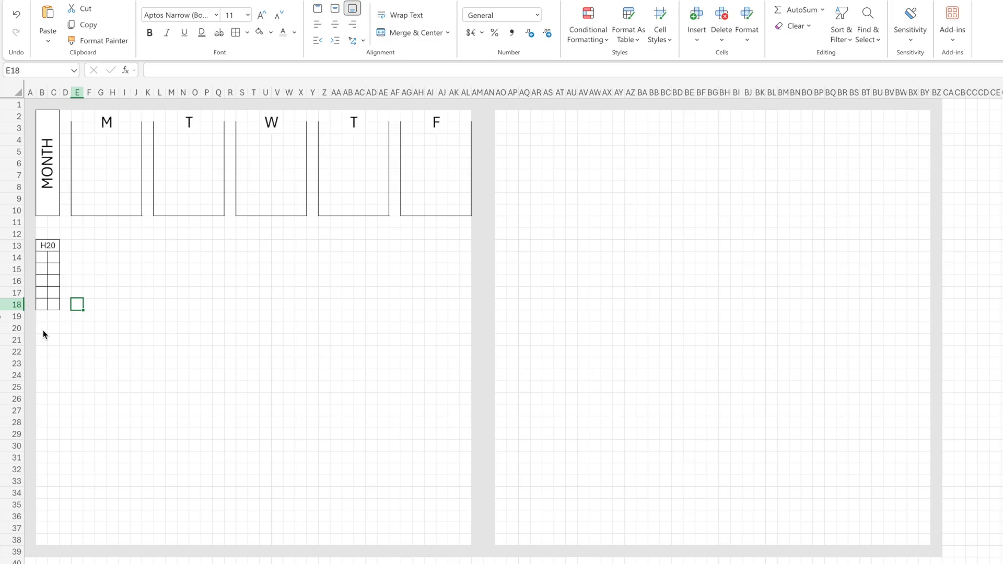
# - Build a bordered tracker grid in B20:C28, outlining B20:C23 as one centre-aligned block without inner lines
pyautogui.moveTo(43, 333); pyautogui.dragTo(50, 420)
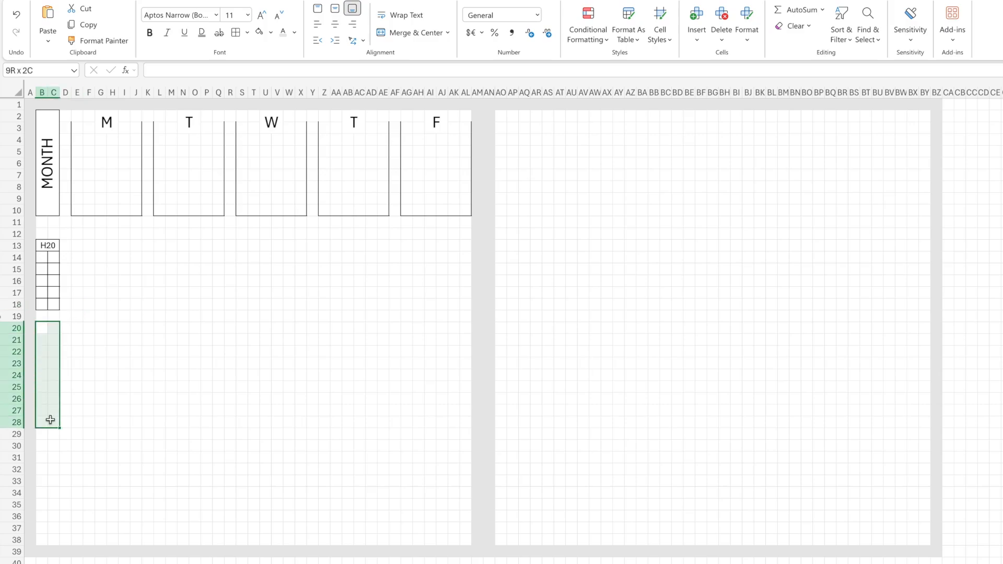
pyautogui.click(49, 333)
pyautogui.click(159, 269)
pyautogui.click(17, 15)
pyautogui.moveTo(43, 328); pyautogui.dragTo(51, 363)
pyautogui.click(235, 32)
pyautogui.click(247, 33)
pyautogui.click(262, 149)
pyautogui.click(335, 8)
pyautogui.click(335, 24)
# - Spell STRETCH one letter per cell across B20:C23, row by row, and finish with a • in C23
pyautogui.click(44, 331)
pyautogui.write('S\tT')
pyautogui.press('Return')
pyautogui.write('R')
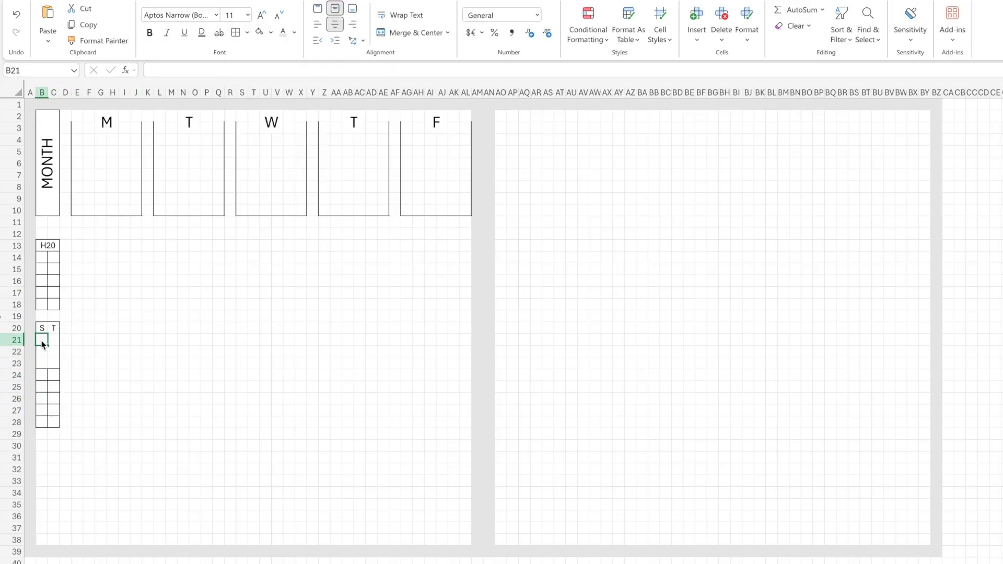
pyautogui.press('Tab')
pyautogui.write('E')
pyautogui.press('Return')
pyautogui.write('T')
pyautogui.press('Tab')
pyautogui.write('C')
pyautogui.press('Return')
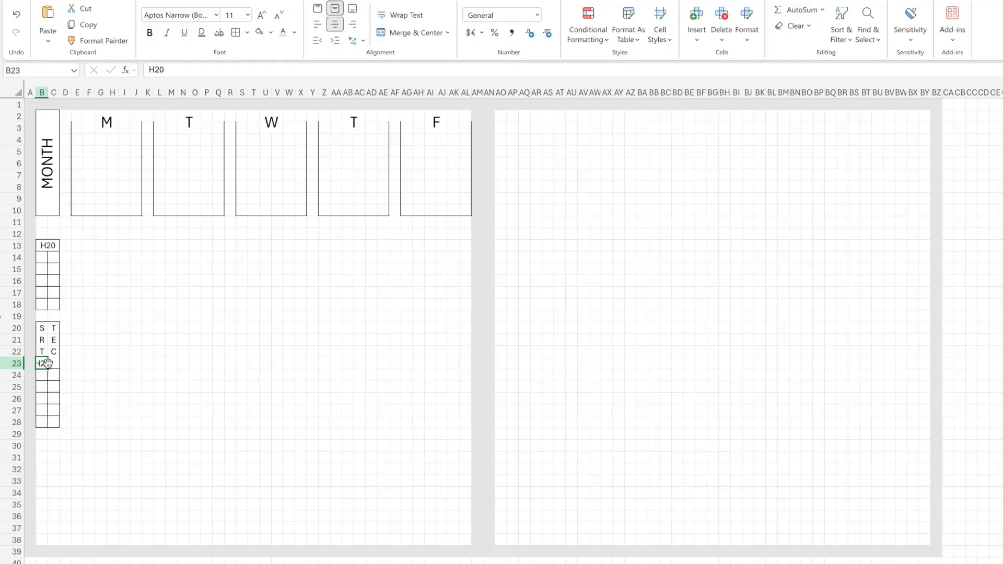
pyautogui.write('H')
pyautogui.press('Tab')
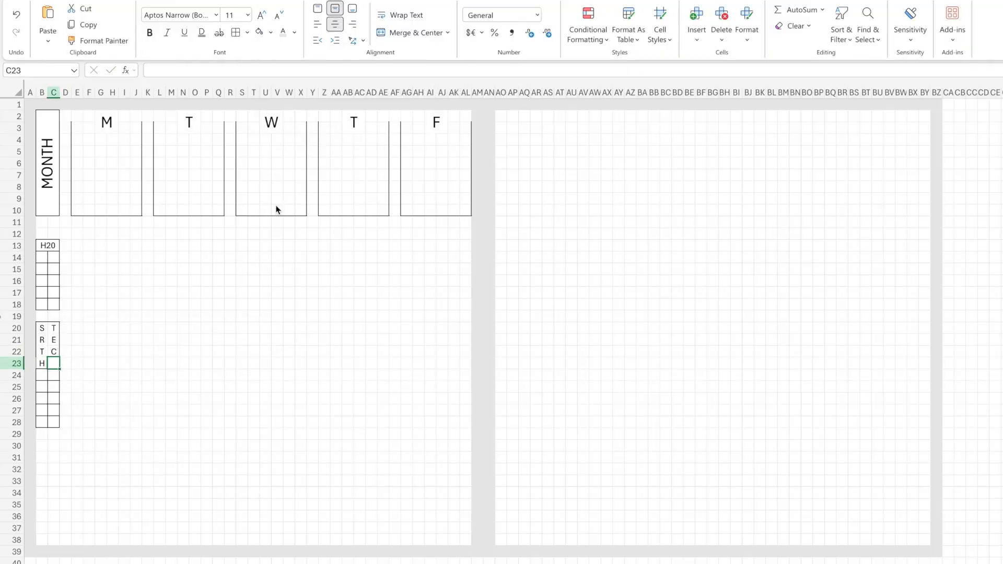
pyautogui.write('•')
pyautogui.click(112, 388)
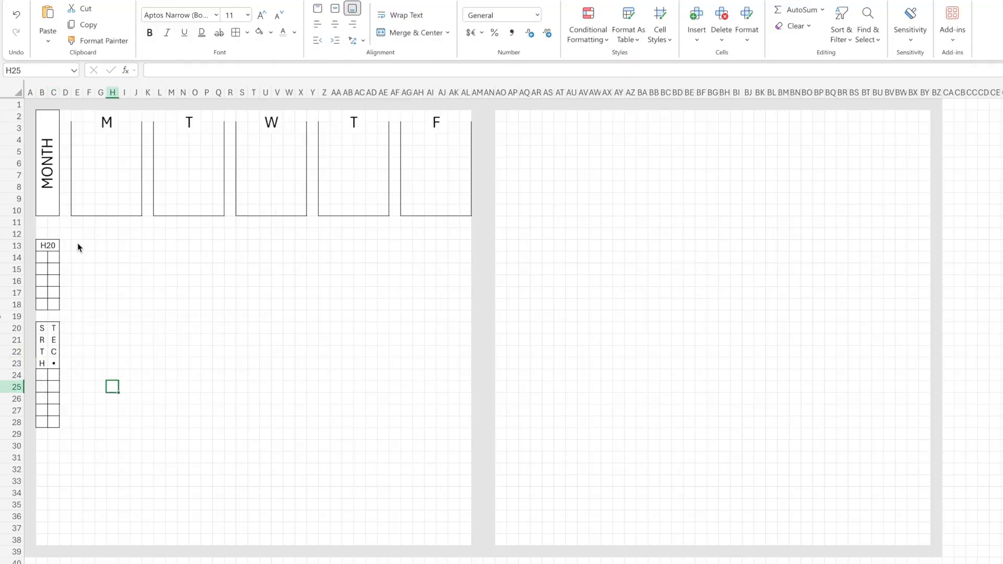
# - Put outside borders around two large boxes, E13:T31 and W13:AL31
pyautogui.moveTo(78, 244); pyautogui.dragTo(250, 453)
pyautogui.click(247, 32)
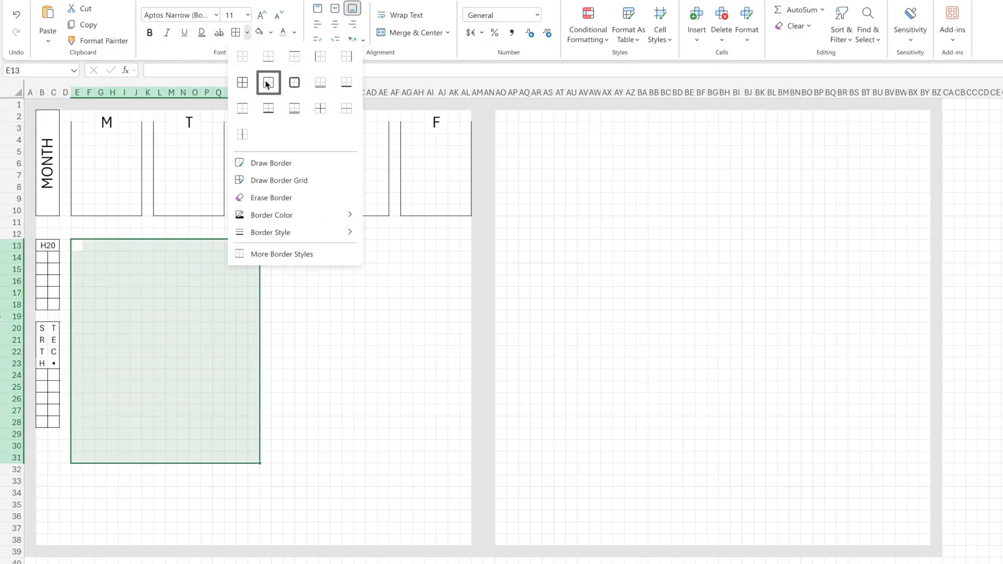
pyautogui.click(269, 81)
pyautogui.moveTo(288, 245); pyautogui.dragTo(472, 462)
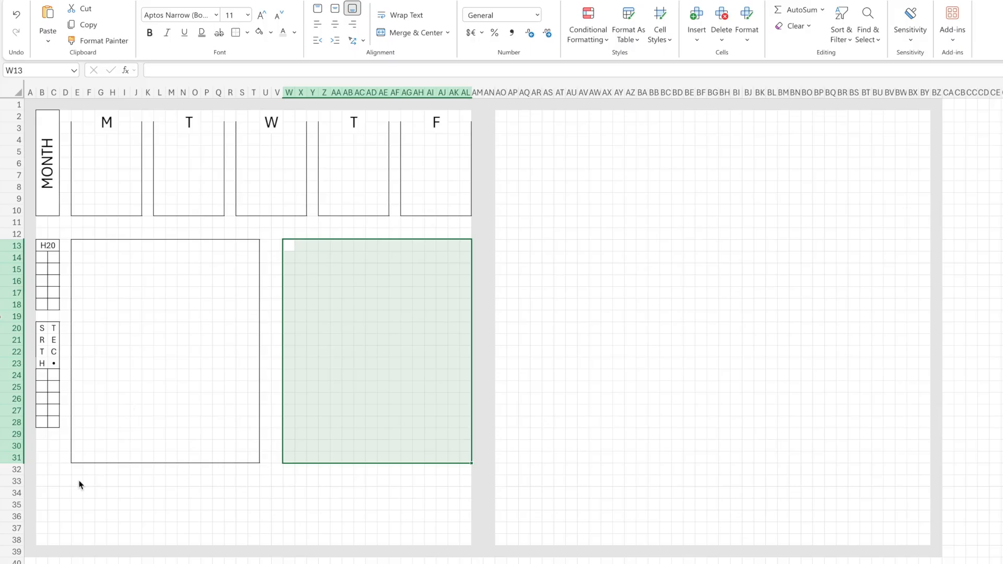
# - Draw chart axes below the large boxes with a left border on F33:F37 and a bottom border on F37:J37
pyautogui.moveTo(88, 480); pyautogui.dragTo(91, 529)
pyautogui.click(247, 32)
pyautogui.click(315, 55)
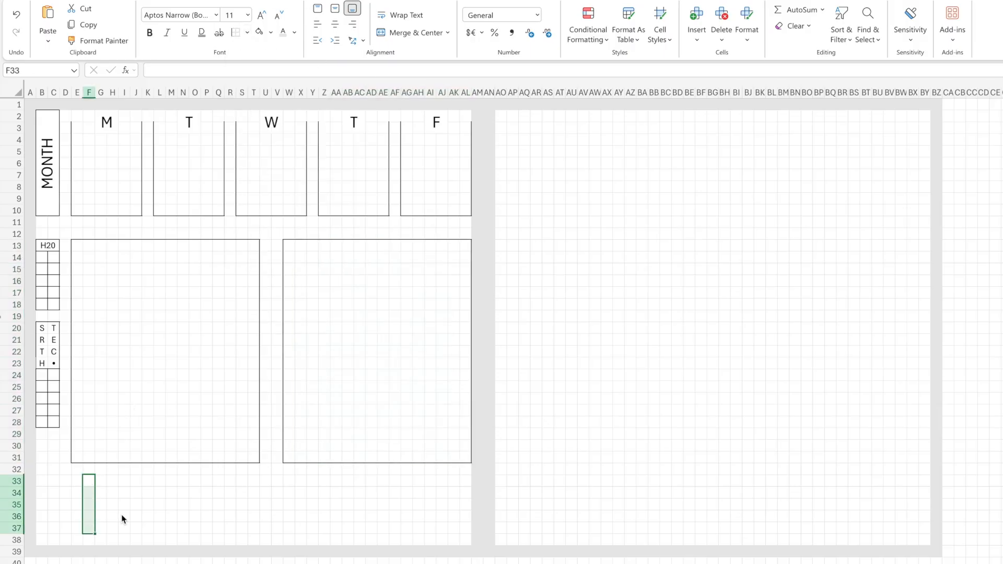
pyautogui.moveTo(89, 528); pyautogui.dragTo(138, 525)
pyautogui.click(247, 32)
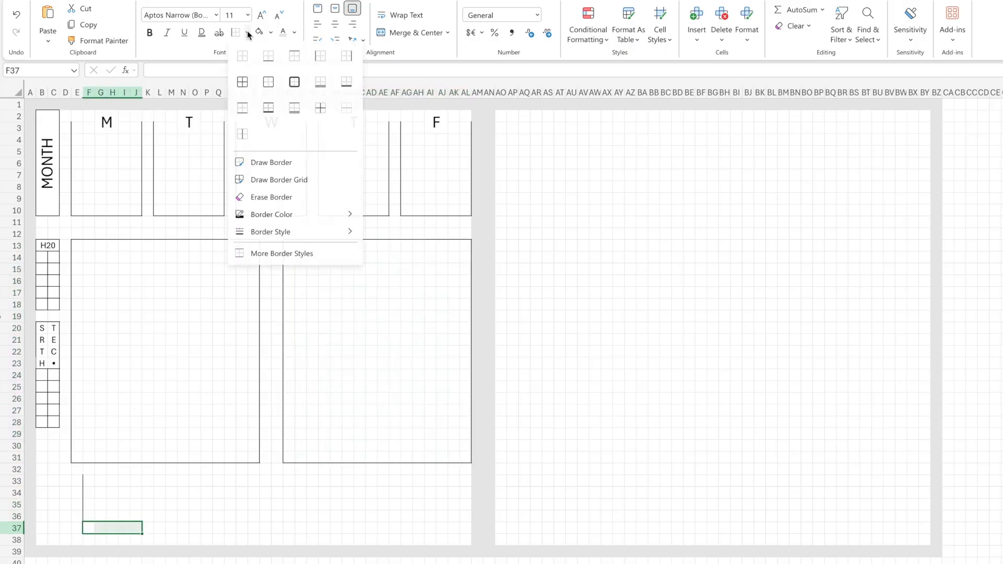
pyautogui.click(268, 107)
# - Label the vertical axis in E33:E37 with the values 10, 9, 8, 7 and 6
pyautogui.click(79, 481)
pyautogui.write('10')
pyautogui.press('Return')
pyautogui.write('9')
pyautogui.press('Return')
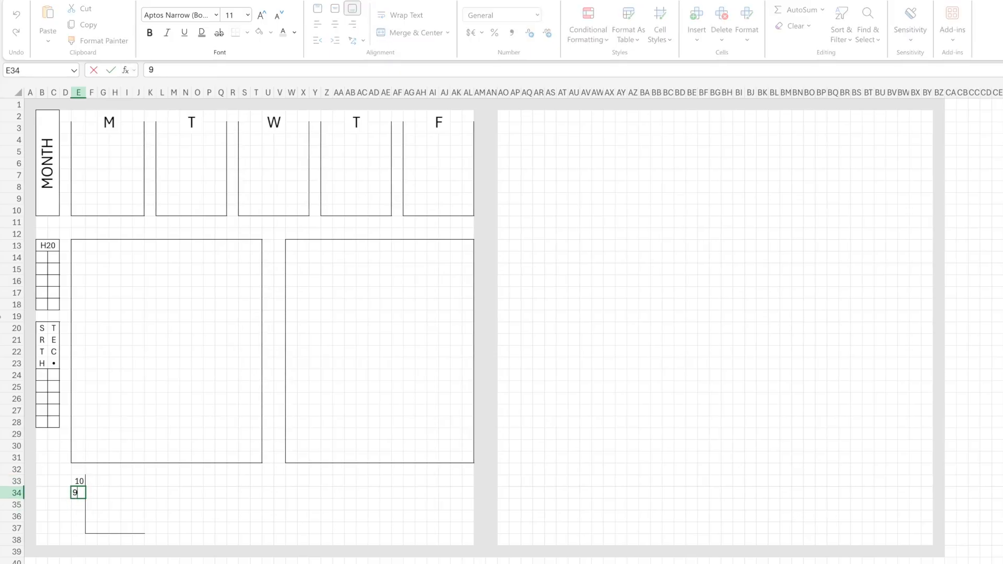
pyautogui.write('8')
pyautogui.press('Return')
pyautogui.write('7')
pyautogui.press('Return')
pyautogui.write('6')
pyautogui.press('Return')
pyautogui.click(92, 540)
pyautogui.write('m\tt\tw\tt')
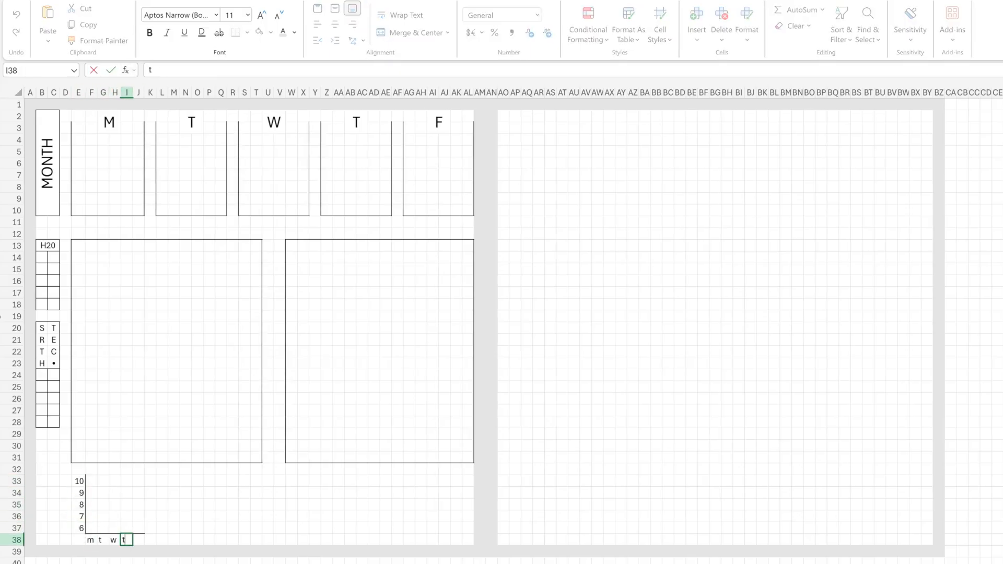
pyautogui.press('Tab')
pyautogui.write('f')
pyautogui.moveTo(92, 540); pyautogui.dragTo(134, 540)
pyautogui.press('Delete')
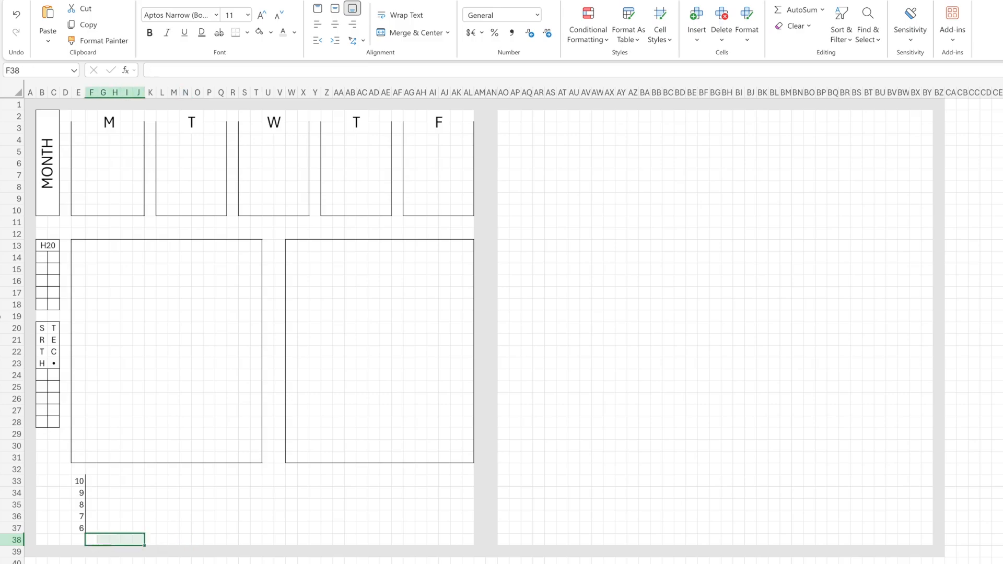
pyautogui.click(91, 540)
pyautogui.write('m')
pyautogui.press('Tab')
# - Label the horizontal axis in F38:J38 with the uppercase weekday letters M, T, W, T and F
pyautogui.click(91, 540)
pyautogui.write('M\tT')
pyautogui.press('Tab')
pyautogui.write('W\tT\tF')
pyautogui.press('Tab')
pyautogui.press('Up')
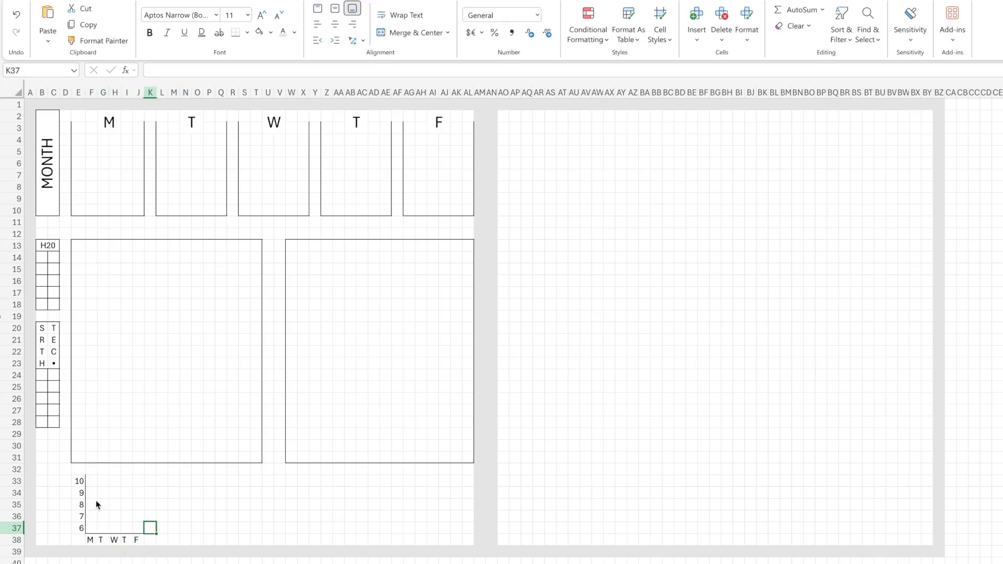
pyautogui.click(82, 482)
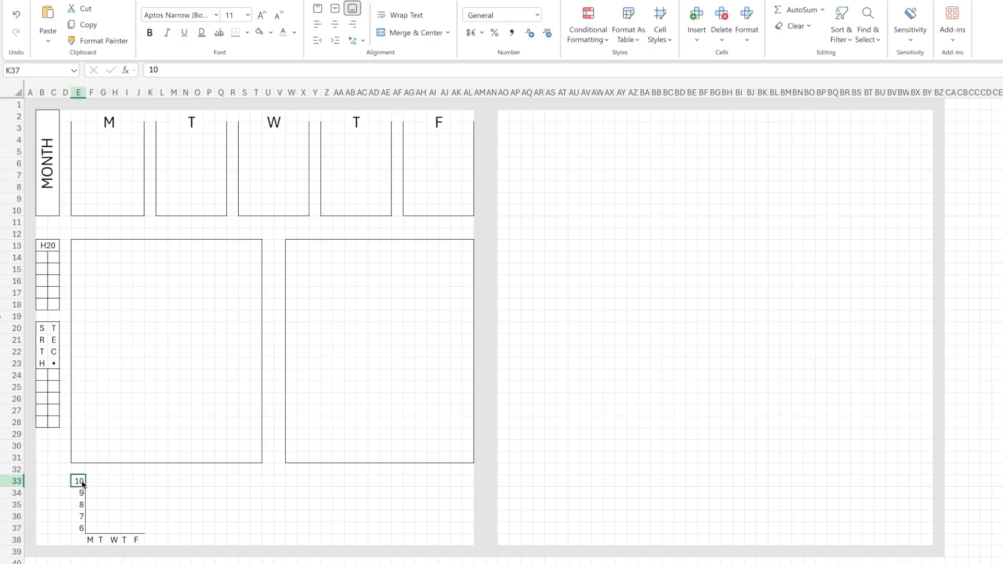
pyautogui.click(123, 488)
# - Merge L33:L37 beside the chart and add a SLEEP label, rotated upward, vertically centred and enlarged to size 14
pyautogui.moveTo(161, 481); pyautogui.dragTo(163, 524)
pyautogui.click(412, 32)
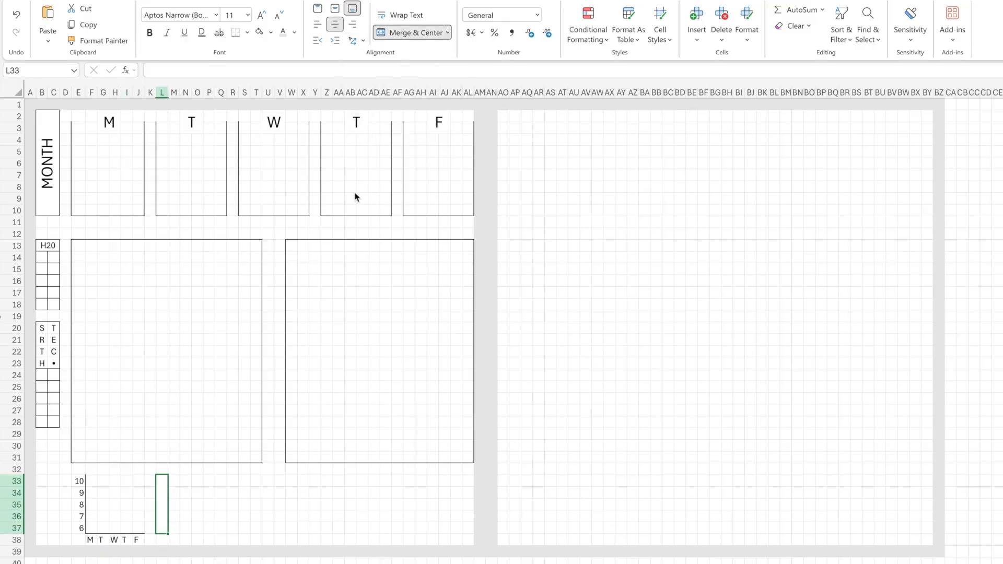
pyautogui.write('SLEEP')
pyautogui.press('Return')
pyautogui.click(163, 515)
pyautogui.click(356, 41)
pyautogui.click(384, 107)
pyautogui.click(334, 9)
pyautogui.doubleClick(262, 16)
pyautogui.click(212, 477)
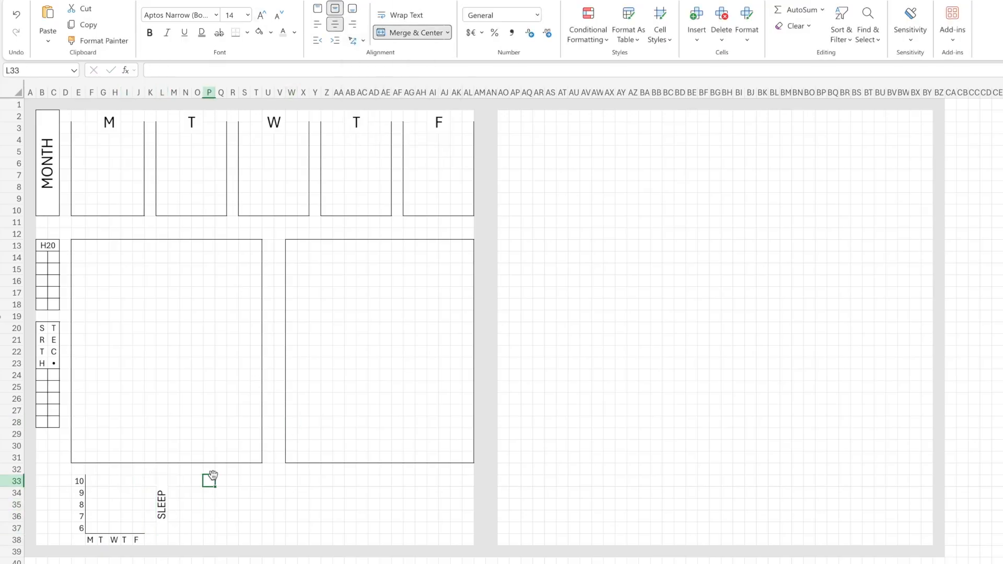
# - Outline O33:AL37 as a box beside the sleep chart and centre cells O33:P37 vertically and horizontally
pyautogui.moveTo(198, 482); pyautogui.dragTo(470, 530)
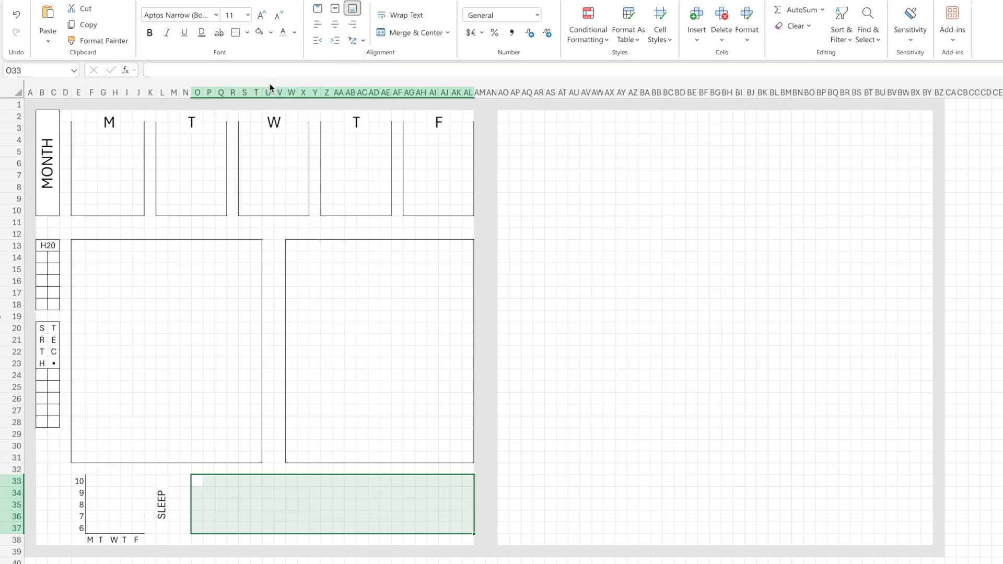
pyautogui.moveTo(197, 481); pyautogui.dragTo(209, 528)
pyautogui.click(335, 9)
pyautogui.click(335, 24)
# - Label the box NEXT WEEK, one uppercase letter per cell in O33:P34 and O36:P37, leaving row 35 blank
pyautogui.click(199, 483)
pyautogui.write('N')
pyautogui.press('Tab')
pyautogui.write('E')
pyautogui.press('Return')
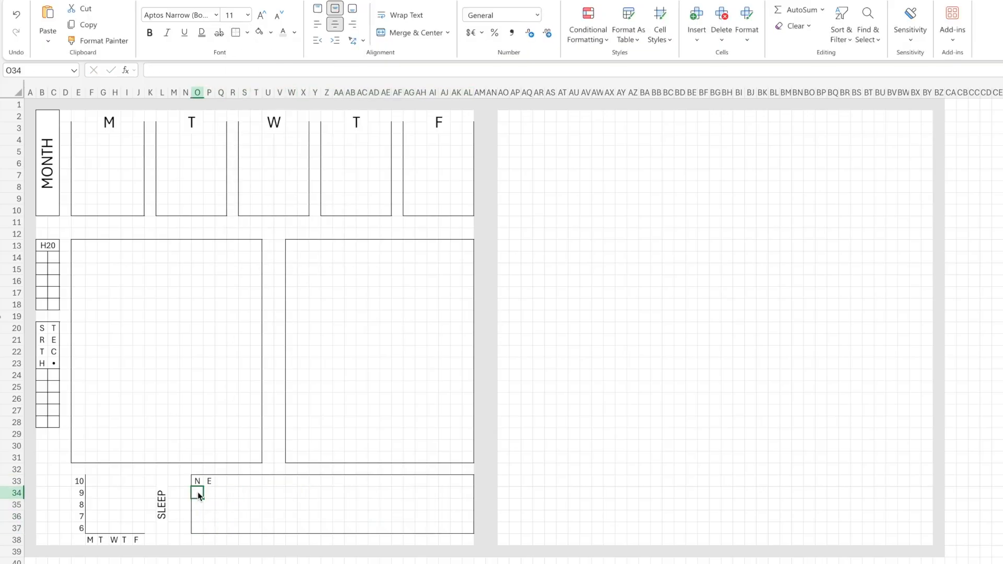
pyautogui.write('X\tT')
pyautogui.click(197, 515)
pyautogui.write('W\tE E\tK')
pyautogui.click(314, 506)
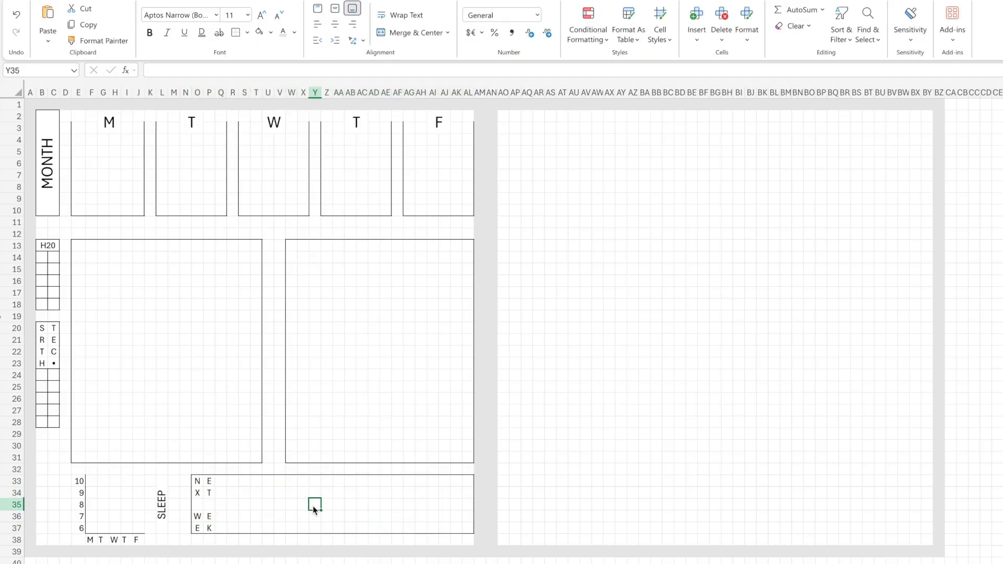
# - Merge E13:H14 and W13:Z14 in the two large boxes and enter the vertically centred headings TASKS and NOTES
pyautogui.moveTo(78, 244); pyautogui.dragTo(118, 261)
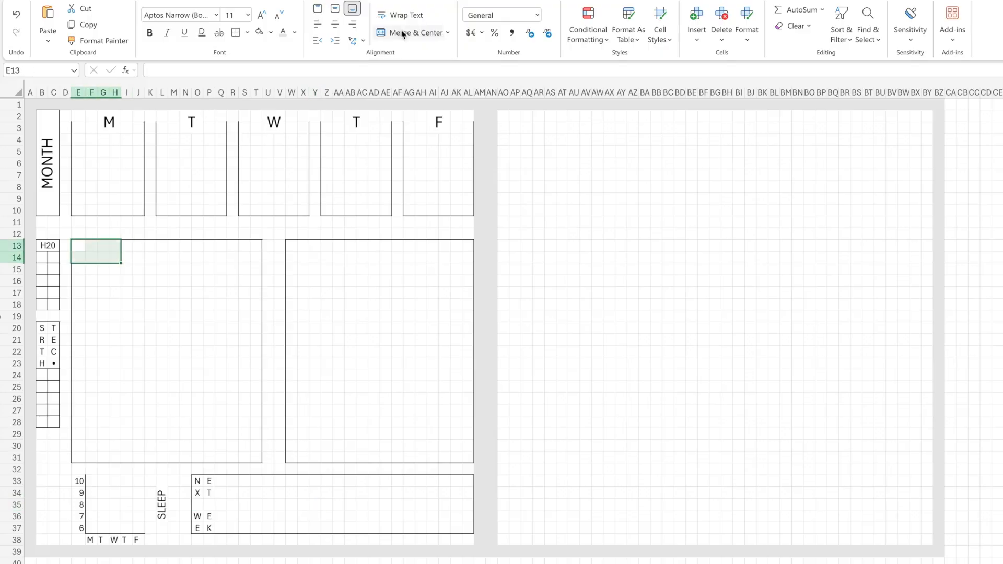
pyautogui.click(410, 32)
pyautogui.write('TASKS')
pyautogui.press('Return')
pyautogui.moveTo(290, 245); pyautogui.dragTo(325, 255)
pyautogui.click(335, 9)
pyautogui.click(410, 32)
pyautogui.write('NOTES')
pyautogui.click(362, 292)
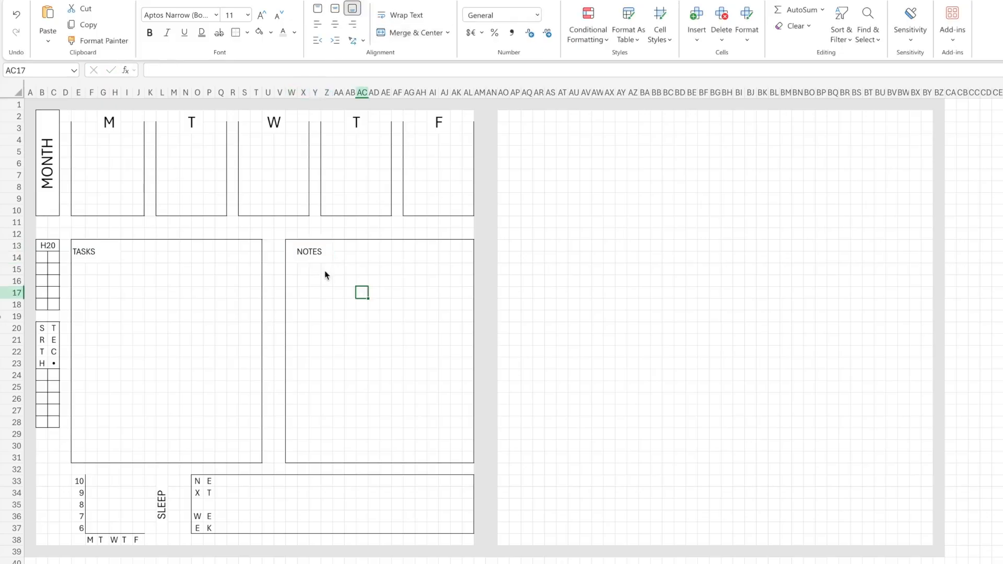
# - Centre the TASKS heading horizontally within its merged cell
pyautogui.click(310, 253)
pyautogui.click(96, 252)
pyautogui.click(335, 24)
pyautogui.click(196, 314)
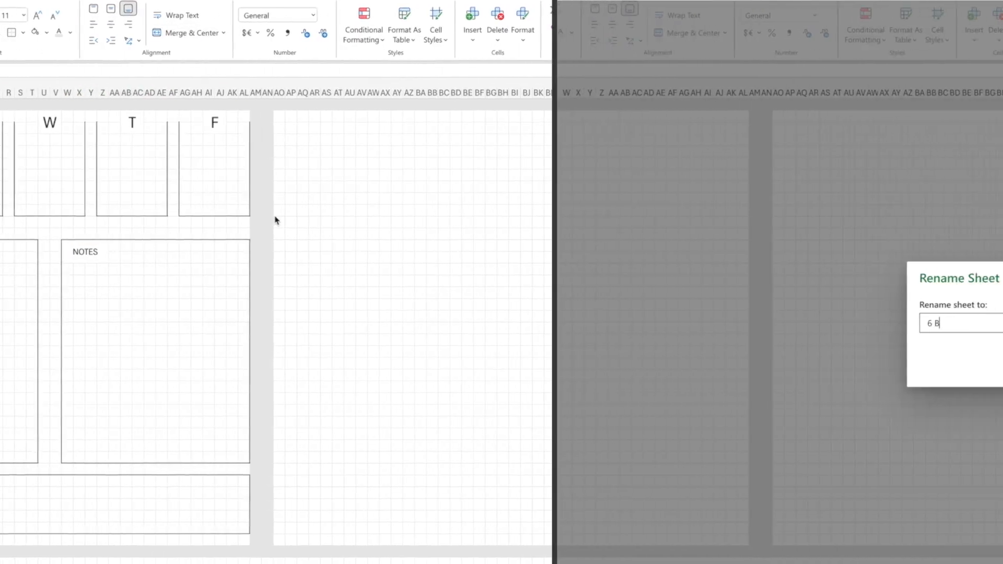
# - Confirm the new sheet name and draw bottom and right borders around B28:S38 on the blank grid
pyautogui.press('Return')
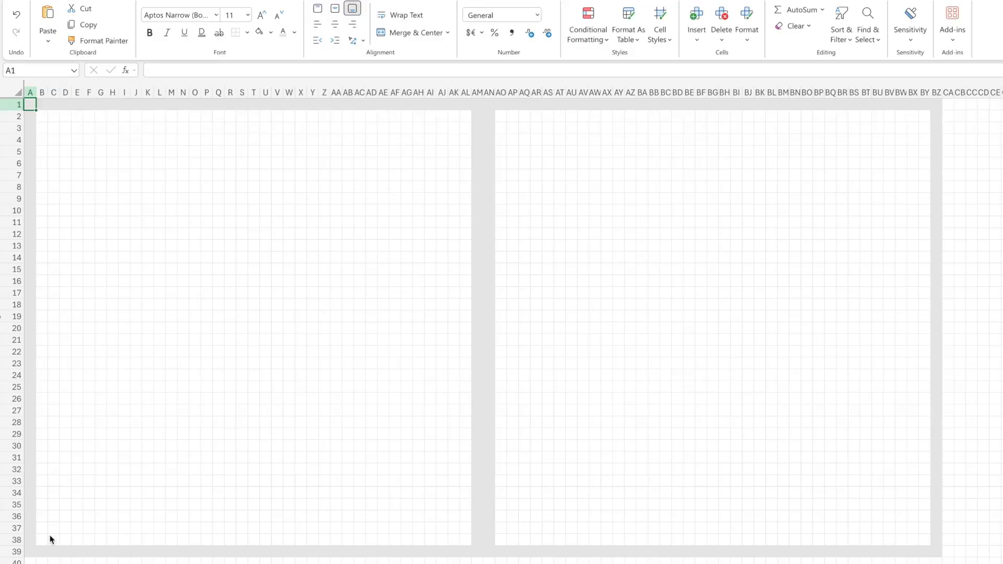
pyautogui.moveTo(40, 539); pyautogui.dragTo(238, 425)
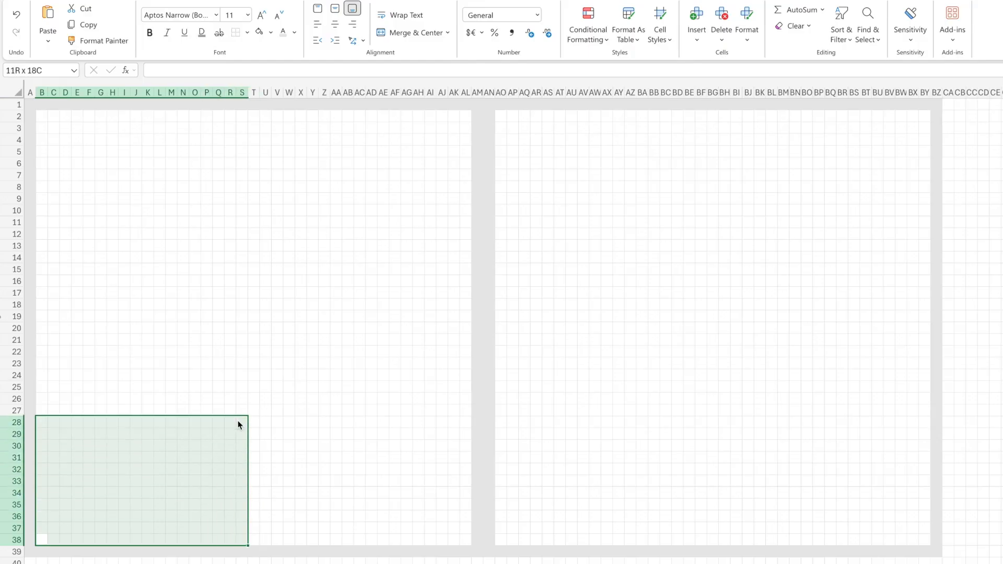
pyautogui.click(247, 33)
pyautogui.click(247, 32)
pyautogui.click(247, 33)
pyautogui.click(268, 82)
pyautogui.click(230, 281)
# - Draw matching bottom and right borders on B16:S26 and B4:S14 to form two more day boxes
pyautogui.moveTo(43, 401); pyautogui.dragTo(242, 282)
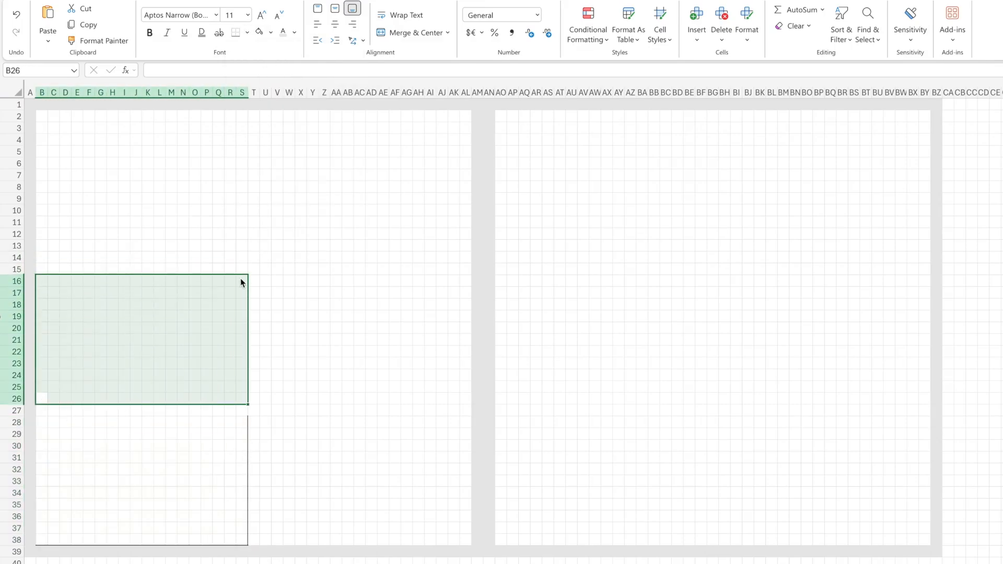
pyautogui.click(247, 33)
pyautogui.click(268, 83)
pyautogui.moveTo(42, 254); pyautogui.dragTo(240, 147)
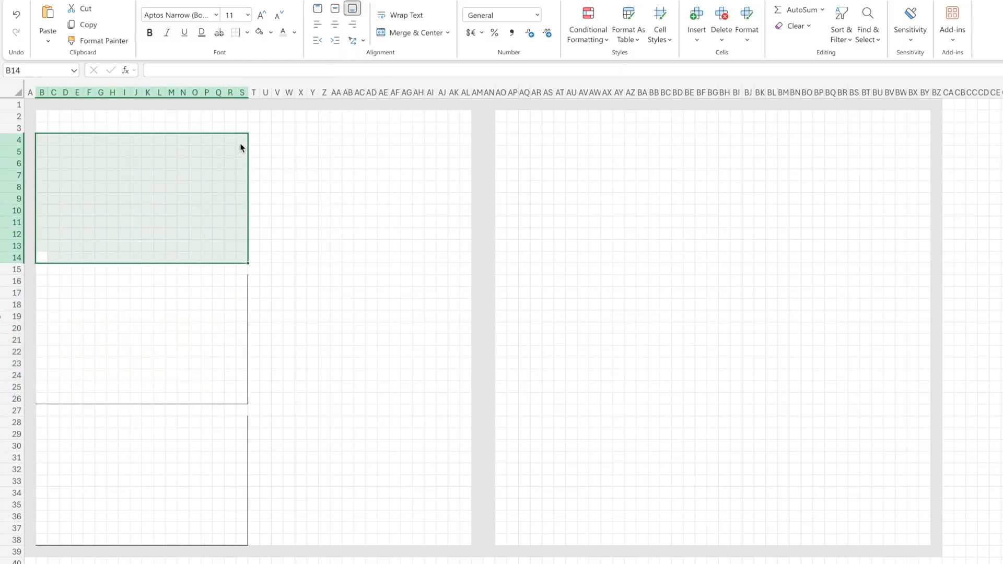
pyautogui.click(244, 32)
pyautogui.click(268, 54)
pyautogui.click(311, 214)
# - Try copying the three day boxes from B4:S38 to U4:AL38, and undo the paste together with the last border change
pyautogui.moveTo(42, 139); pyautogui.dragTo(246, 532)
pyautogui.hotkey('ctrl', 'c')
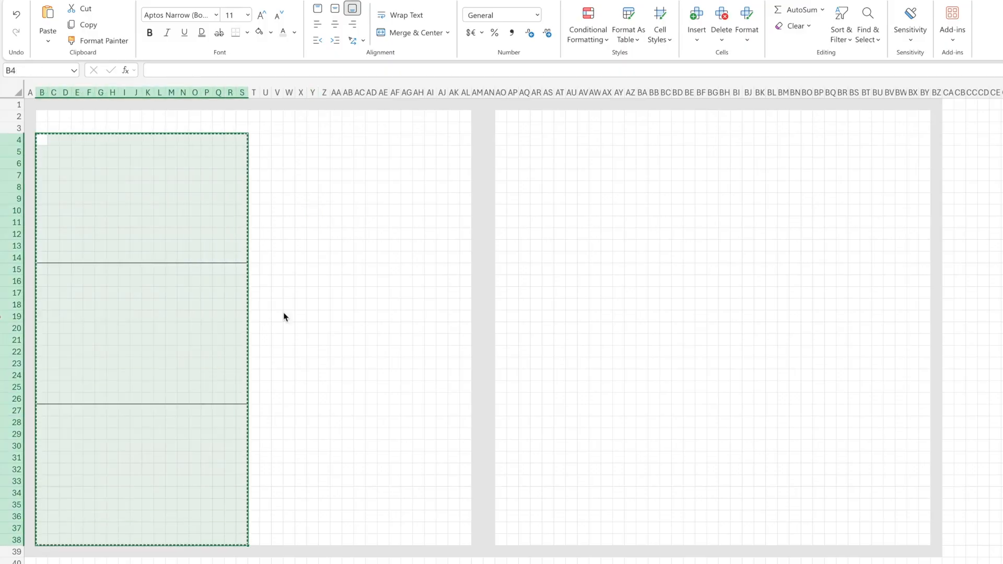
pyautogui.moveTo(265, 140); pyautogui.dragTo(461, 539)
pyautogui.hotkey('ctrl', 'v')
pyautogui.click(264, 316)
pyautogui.click(228, 303)
pyautogui.click(288, 210)
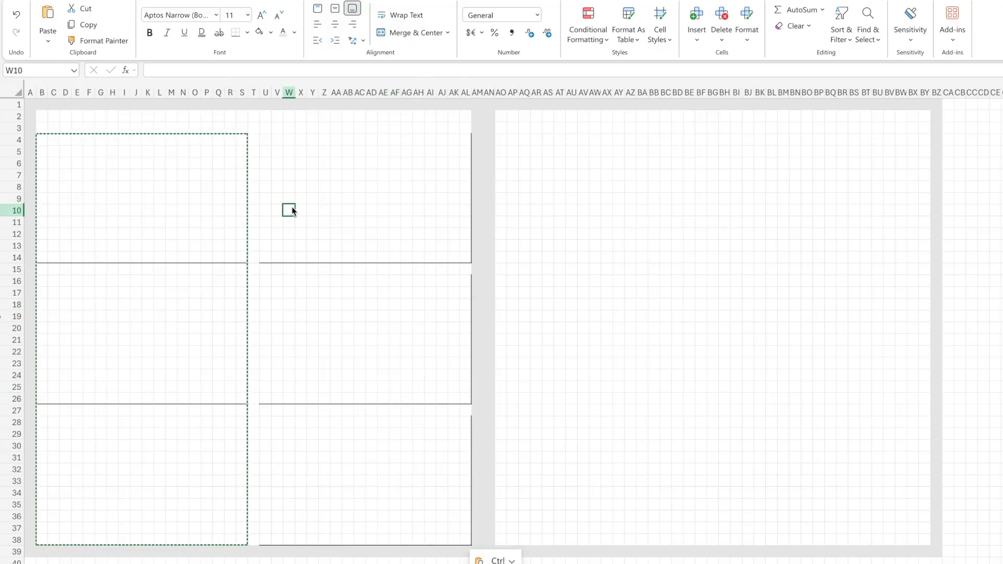
pyautogui.hotkey('ctrl', 'z')
pyautogui.hotkey('ctrl', 'z')
pyautogui.click(301, 222)
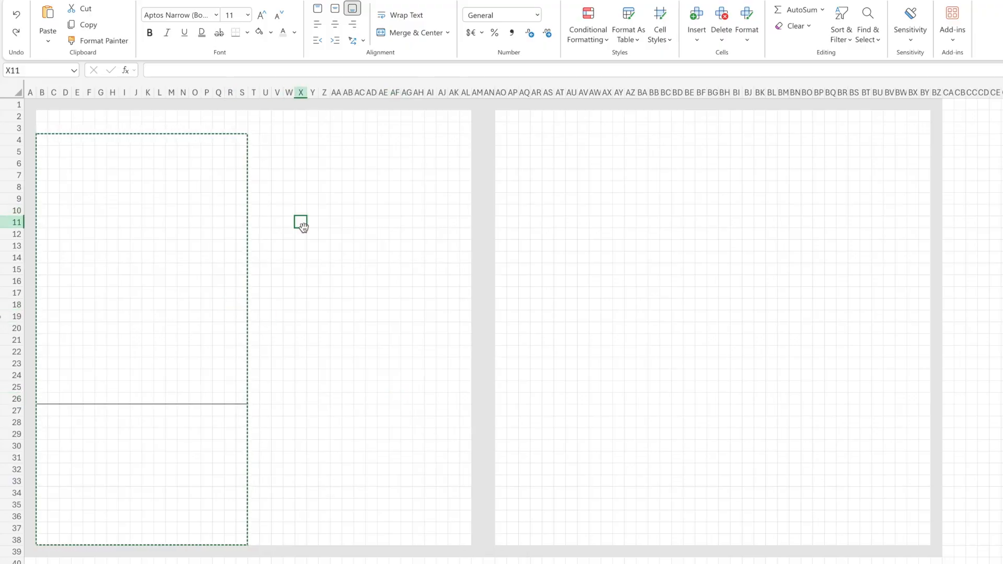
# - Reapply the bottom and right borders to the first day box, B4:S14
pyautogui.doubleClick(347, 397)
pyautogui.moveTo(41, 141); pyautogui.dragTo(241, 255)
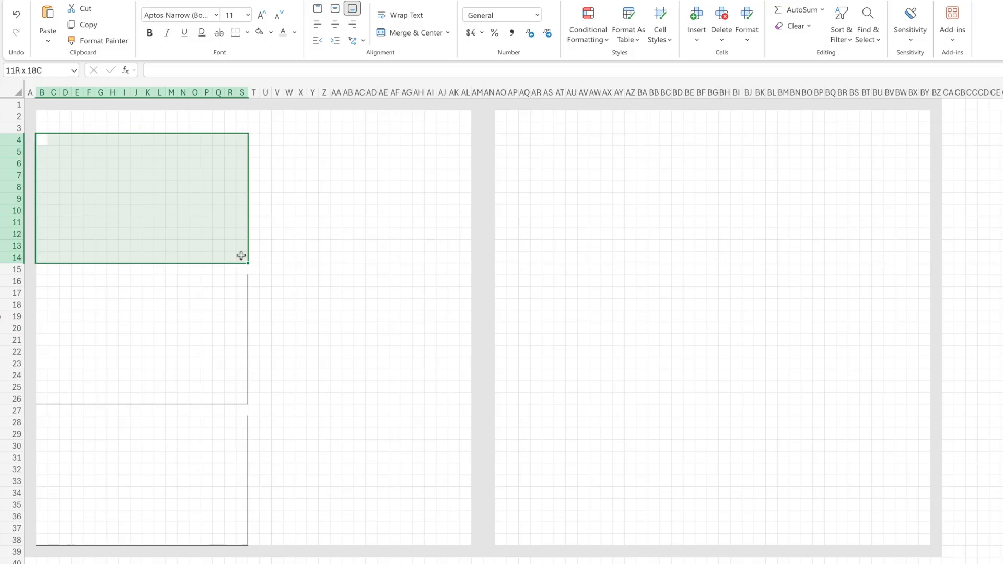
pyautogui.click(238, 35)
pyautogui.click(322, 224)
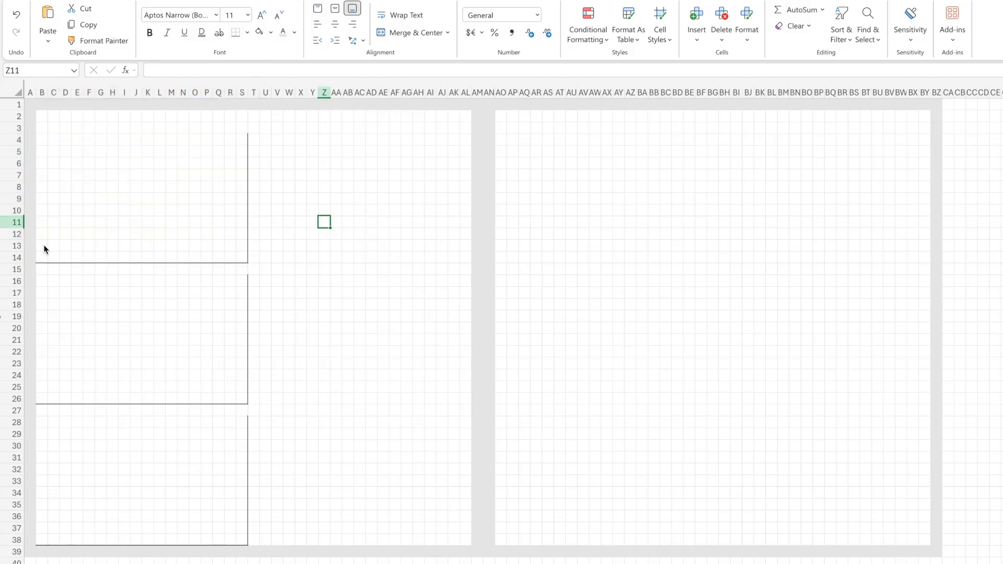
# - Try a MONDAY label in merged cells B6:C13, vertically centred, rotated upward and enlarged by two font-size steps
pyautogui.moveTo(45, 249); pyautogui.dragTo(52, 165)
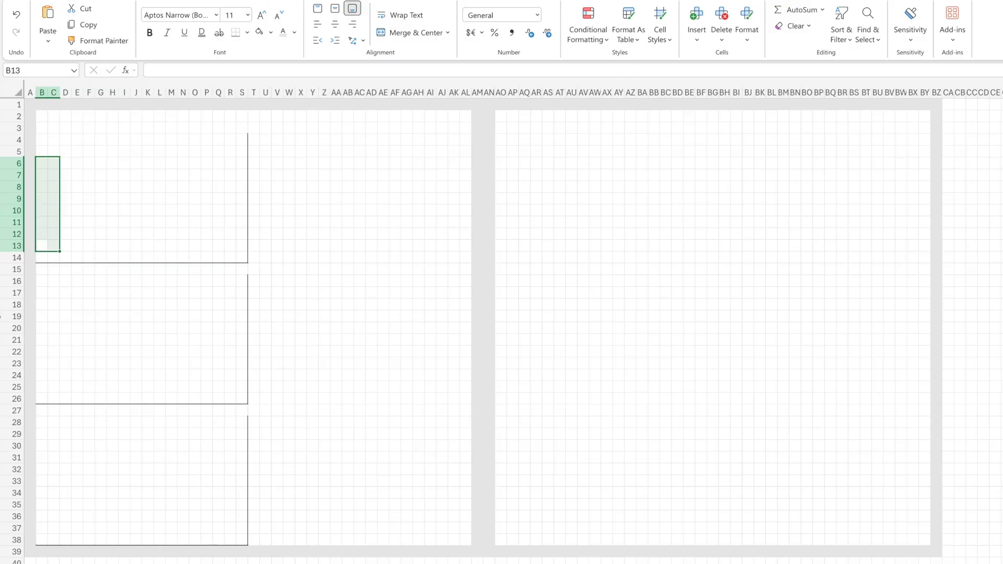
pyautogui.click(397, 35)
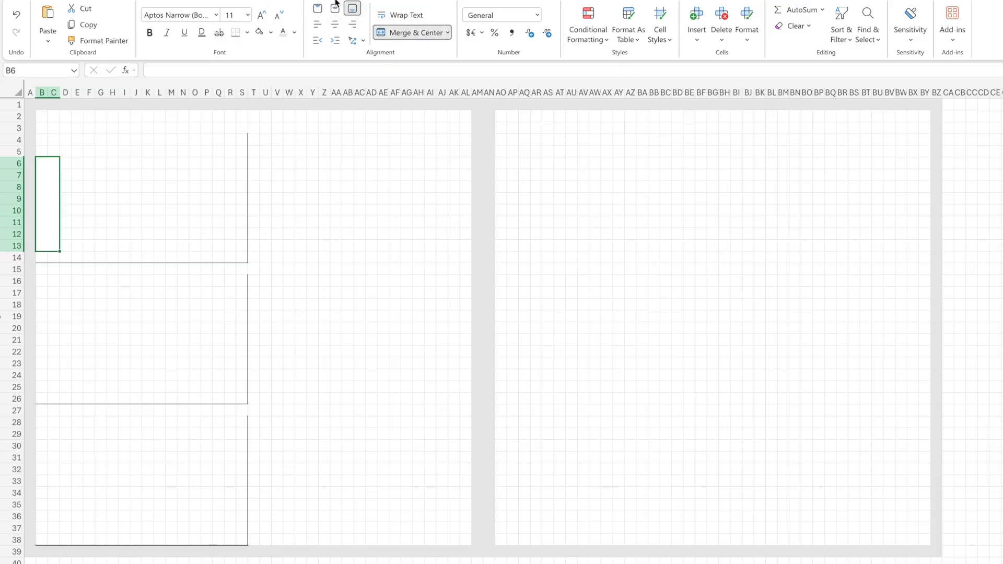
pyautogui.doubleClick(52, 198)
pyautogui.write('MONDAY')
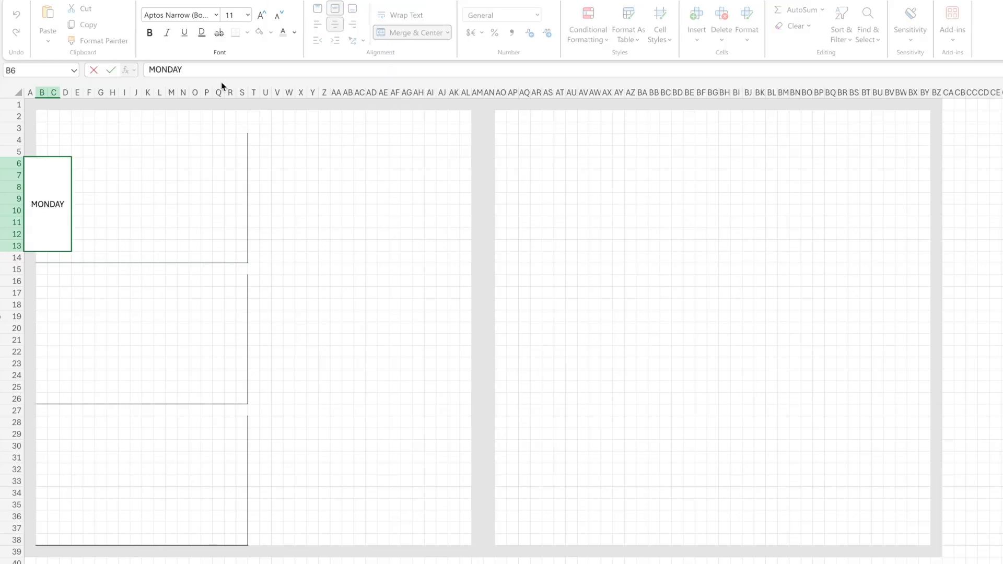
pyautogui.hotkey('ctrl', 'Return')
pyautogui.click(361, 40)
pyautogui.click(418, 115)
pyautogui.click(170, 186)
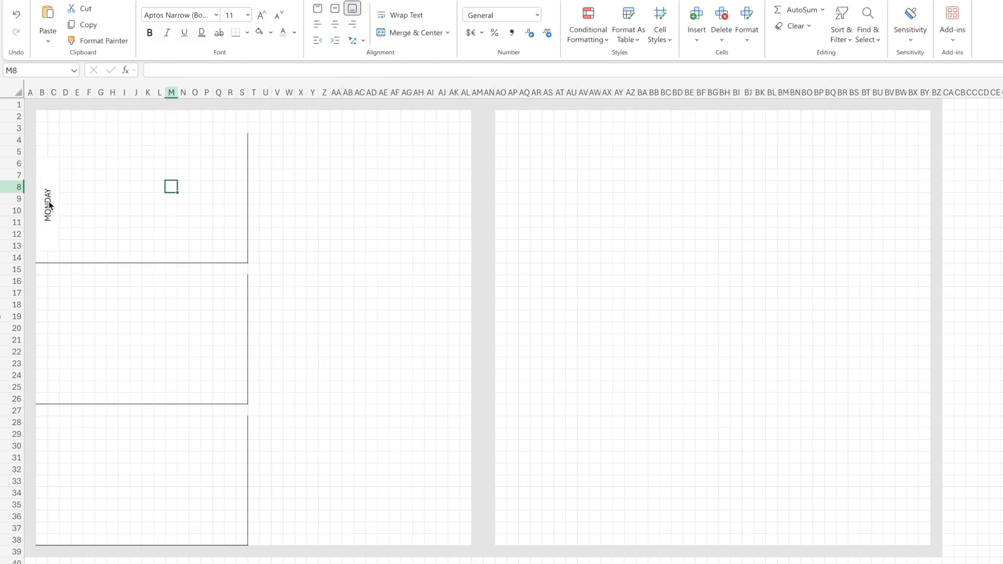
pyautogui.click(49, 205)
pyautogui.click(261, 16)
pyautogui.click(261, 15)
pyautogui.click(113, 187)
# - Try a centred date placeholder x in merged cells B2:C4 with a changed font colour
pyautogui.moveTo(42, 117); pyautogui.dragTo(50, 134)
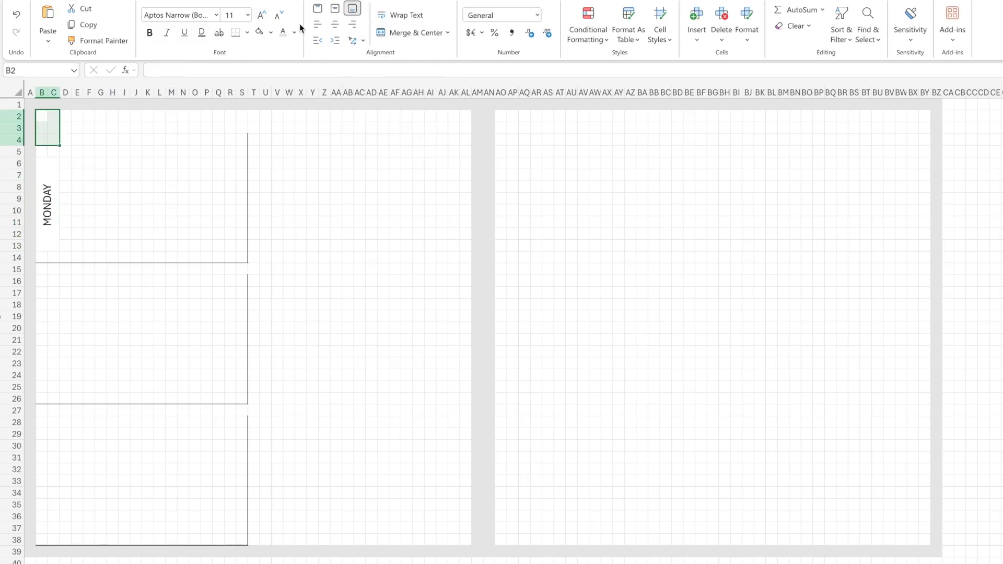
pyautogui.click(412, 32)
pyautogui.click(338, 8)
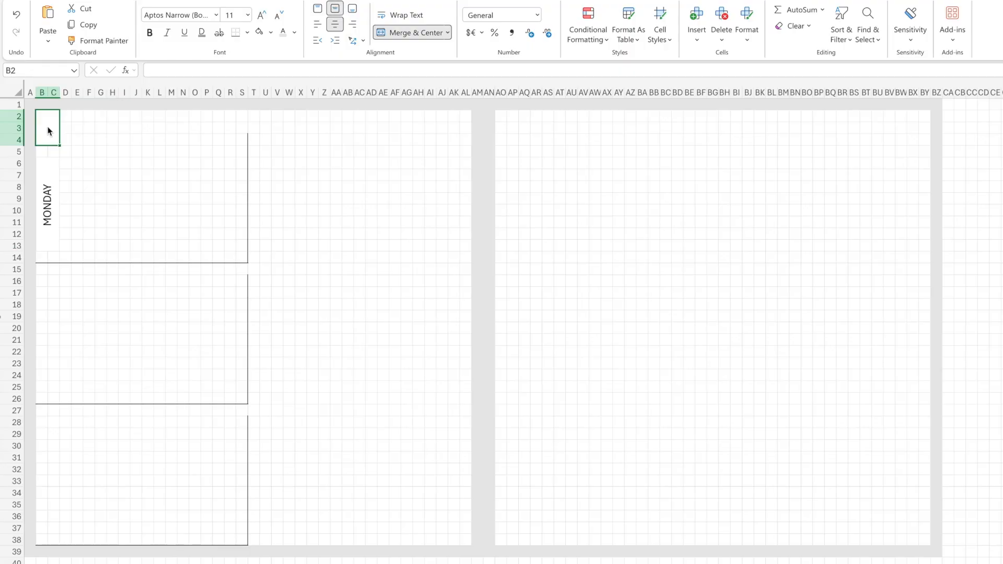
pyautogui.write('x')
pyautogui.hotkey('ctrl', 'Return')
pyautogui.click(283, 33)
pyautogui.click(278, 151)
pyautogui.click(39, 117)
pyautogui.click(90, 223)
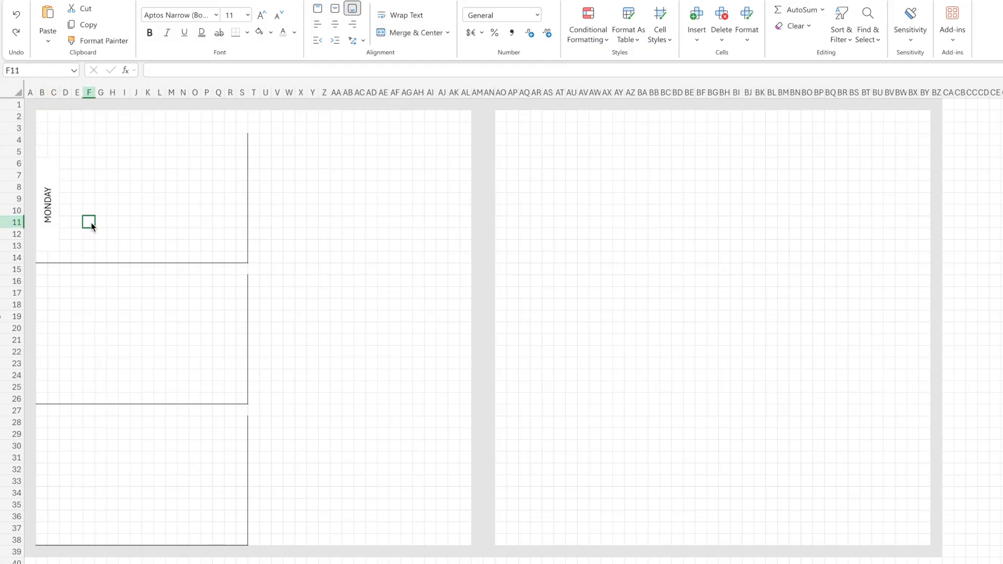
# - Undo the remaining formatting, text and merge of the MONDAY label
pyautogui.hotkey('ctrl', 'z')
pyautogui.hotkey('ctrl', 'z')
pyautogui.hotkey('ctrl', 'z')
# - Merge B4:C6 in the first day box and add a centred light grey date placeholder x at size 28
pyautogui.moveTo(45, 140); pyautogui.dragTo(54, 142)
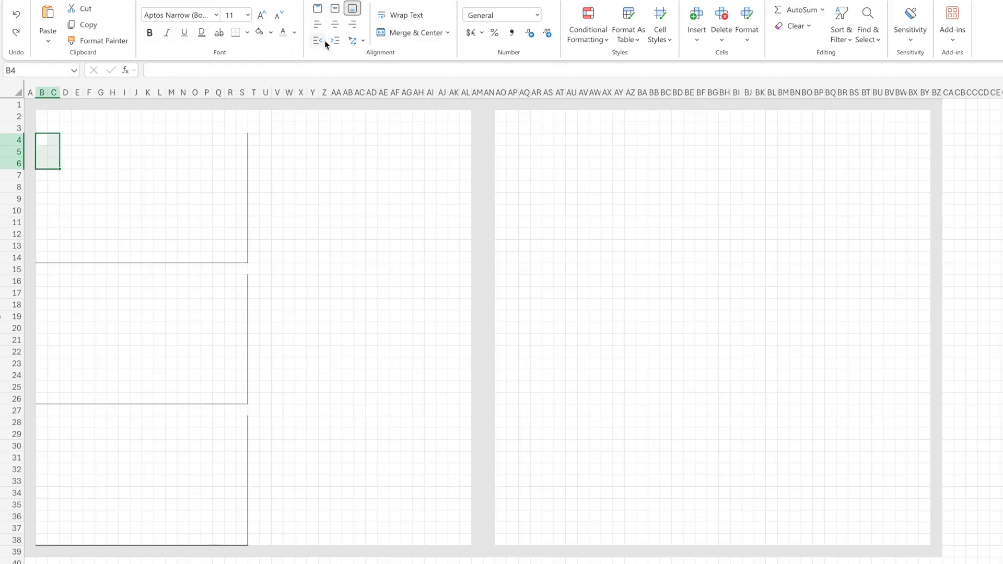
pyautogui.click(409, 33)
pyautogui.click(335, 8)
pyautogui.click(89, 141)
pyautogui.click(41, 148)
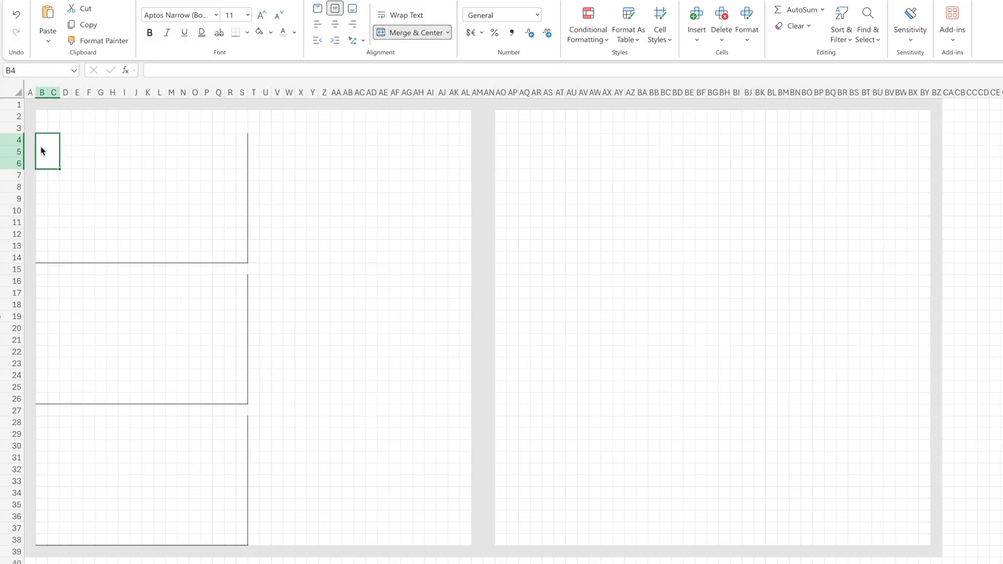
pyautogui.write('x')
pyautogui.hotkey('ctrl', 'Return')
pyautogui.click(283, 33)
pyautogui.click(124, 173)
# - Merge B8:C13 below the date placeholder, centre it vertically and enter the label Monday
pyautogui.moveTo(42, 187); pyautogui.dragTo(50, 228)
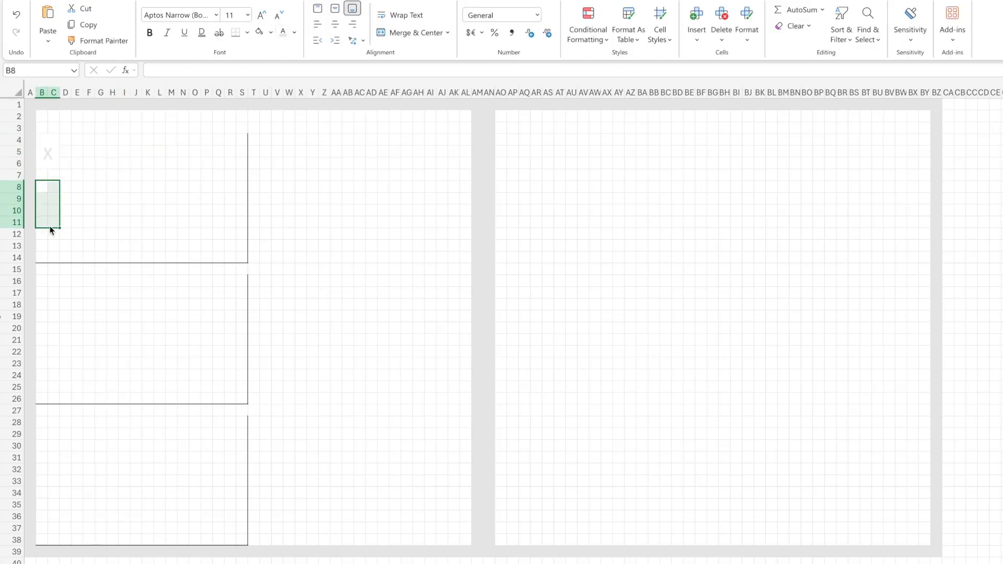
pyautogui.click(409, 32)
pyautogui.click(334, 8)
pyautogui.click(77, 234)
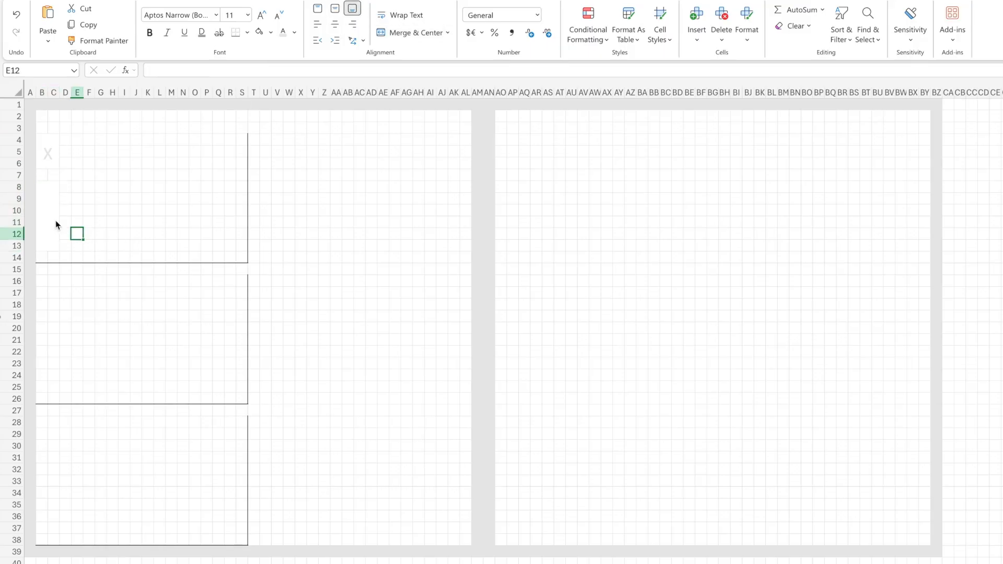
pyautogui.click(47, 214)
pyautogui.write('mond')
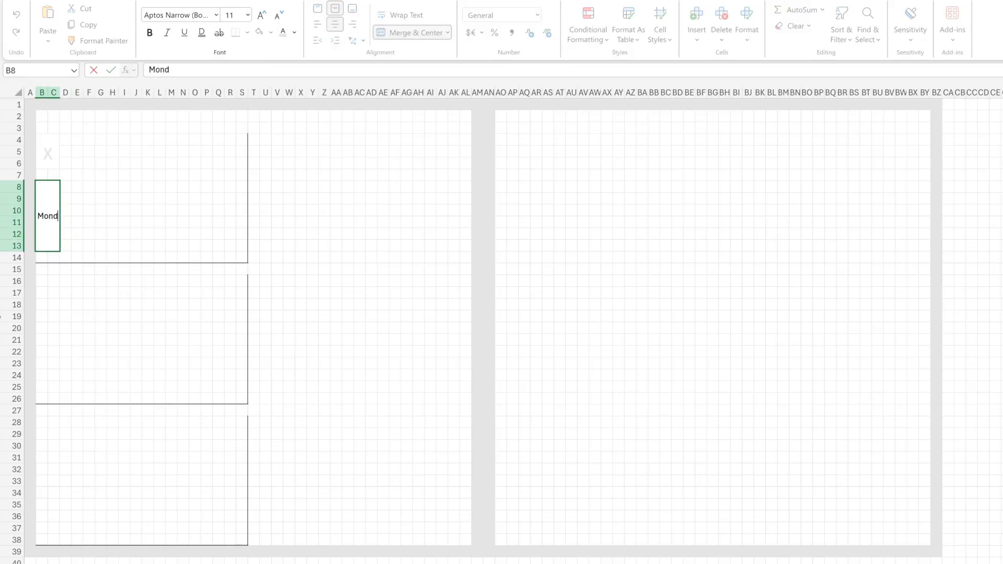
pyautogui.write('ay')
# - Rotate the Monday label upward and enlarge it to size 16
pyautogui.click(134, 161)
pyautogui.click(52, 209)
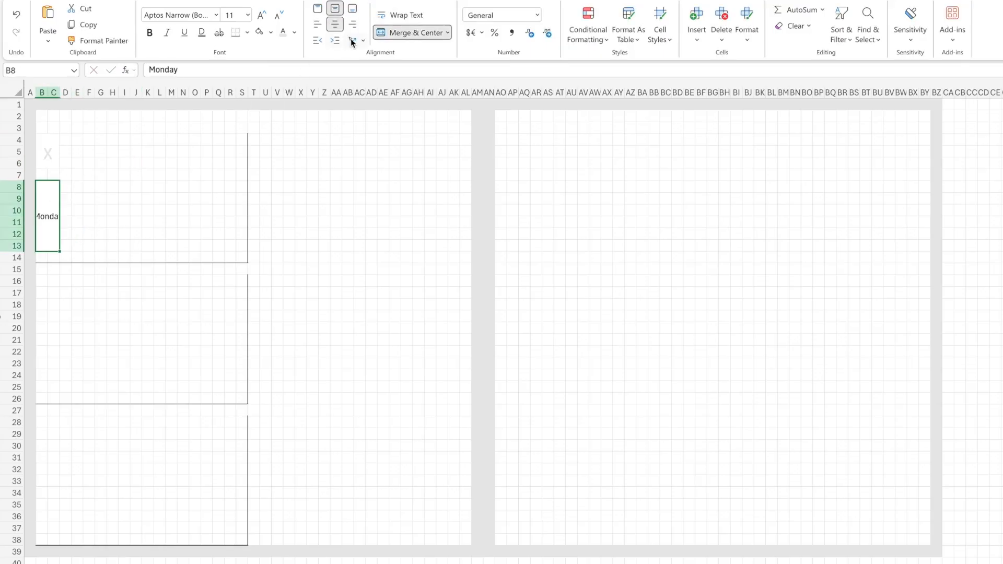
pyautogui.click(351, 41)
pyautogui.click(385, 125)
pyautogui.click(262, 16)
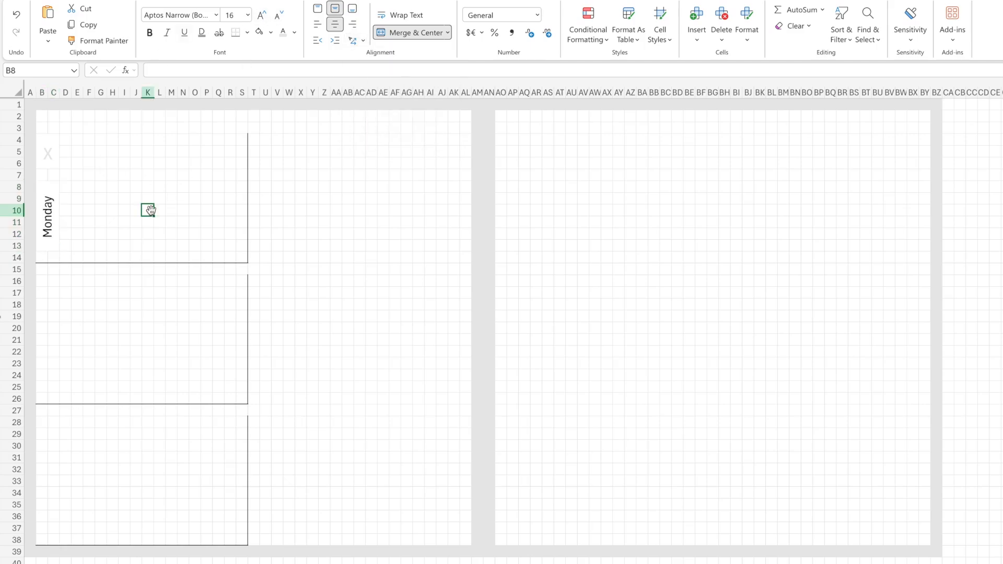
# - Copy the date placeholder and Monday label from B4:C13 into the two day boxes below, starting at B16 and B28
pyautogui.moveTo(41, 142); pyautogui.dragTo(48, 241)
pyautogui.click(43, 285)
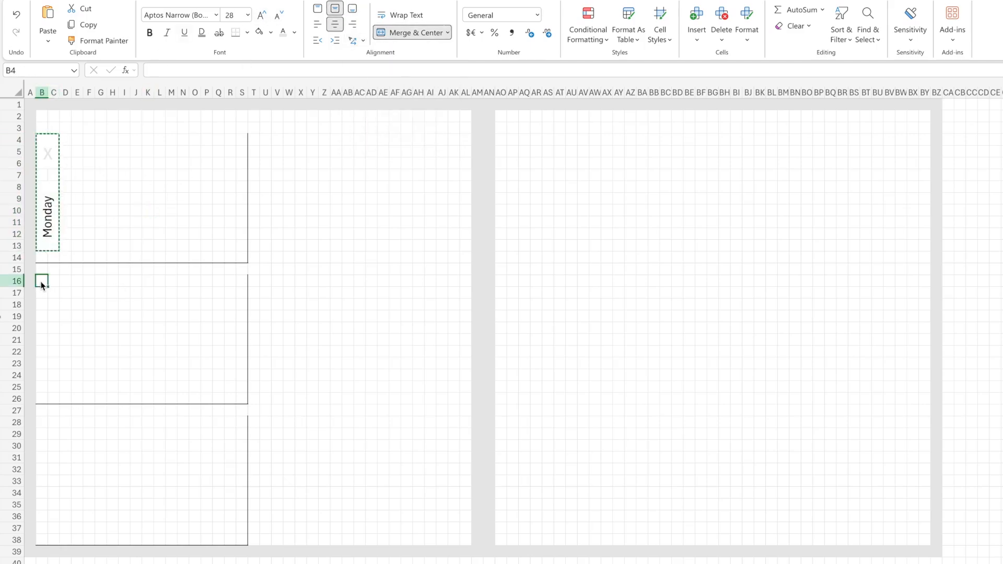
pyautogui.hotkey('ctrl', 'v')
pyautogui.click(43, 421)
pyautogui.moveTo(43, 422); pyautogui.dragTo(51, 526)
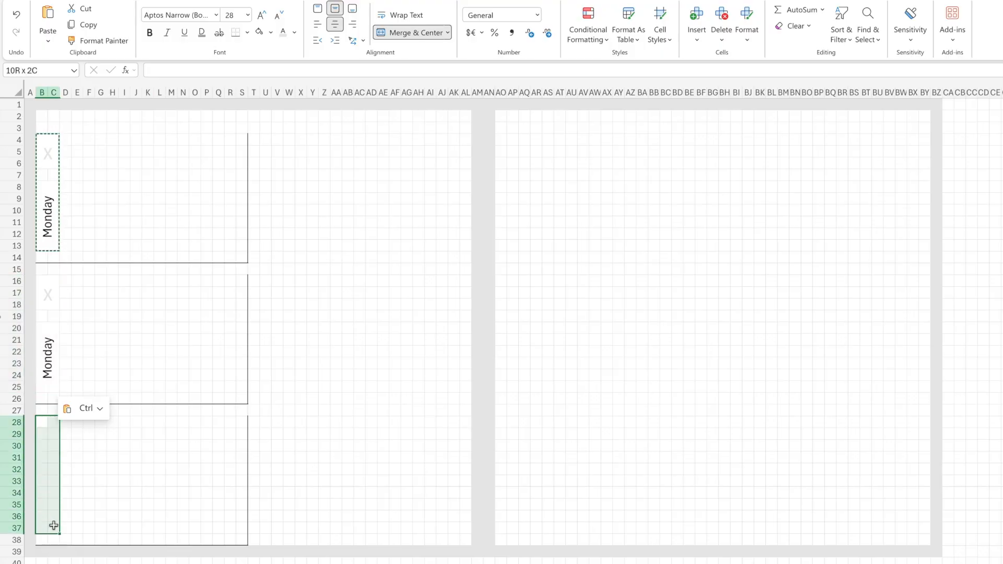
pyautogui.hotkey('ctrl', 'v')
pyautogui.click(112, 490)
# - Copy the three labelled day boxes from B4:S38 to U4:AL38 to create a second column
pyautogui.click(89, 151)
pyautogui.moveTo(57, 141); pyautogui.dragTo(244, 532)
pyautogui.hotkey('ctrl', 'c')
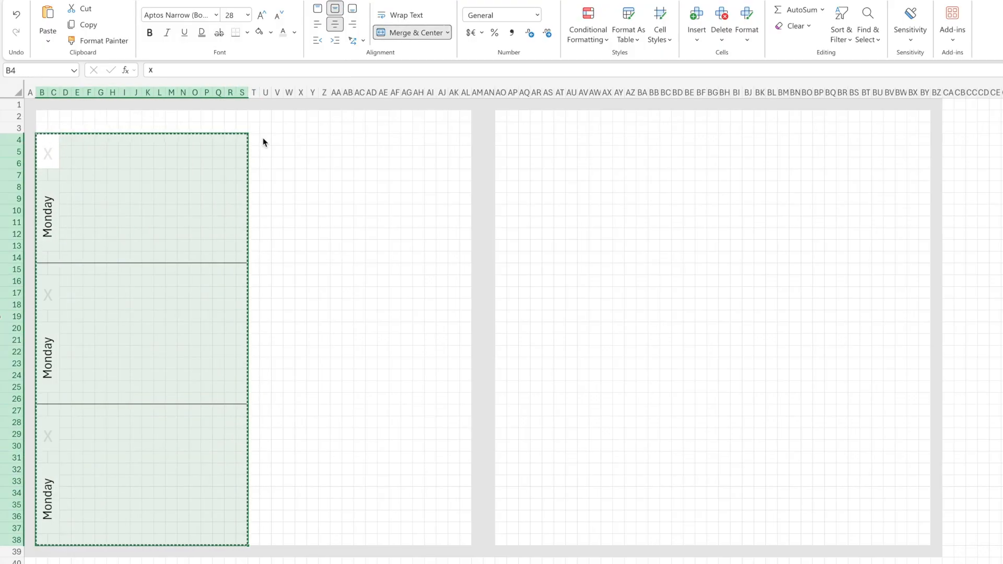
pyautogui.moveTo(263, 142); pyautogui.dragTo(462, 539)
pyautogui.hotkey('ctrl', 'v')
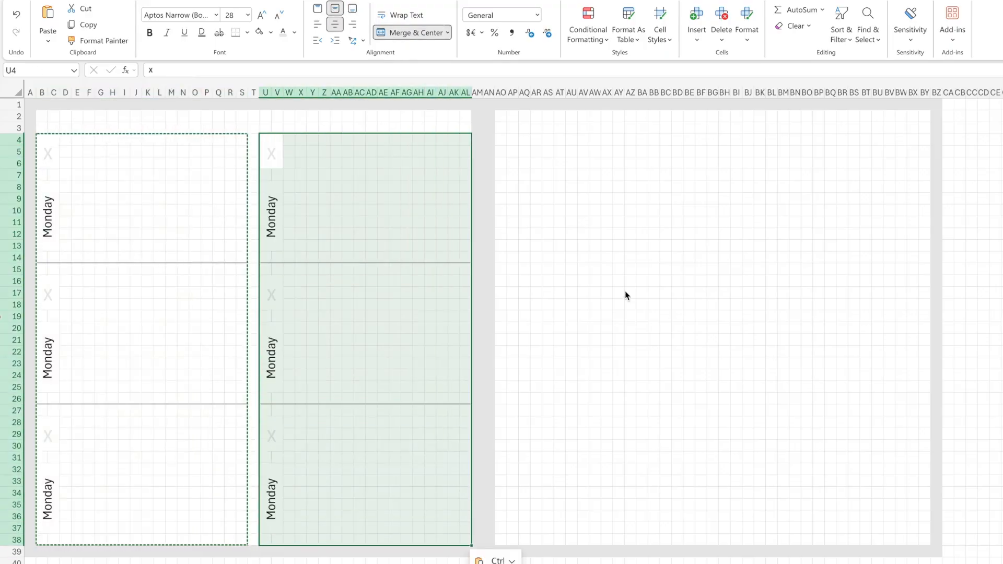
pyautogui.click(655, 259)
# - Relabel the second and third day boxes of the first column as Tuesday and Wednesday
pyautogui.doubleClick(49, 370)
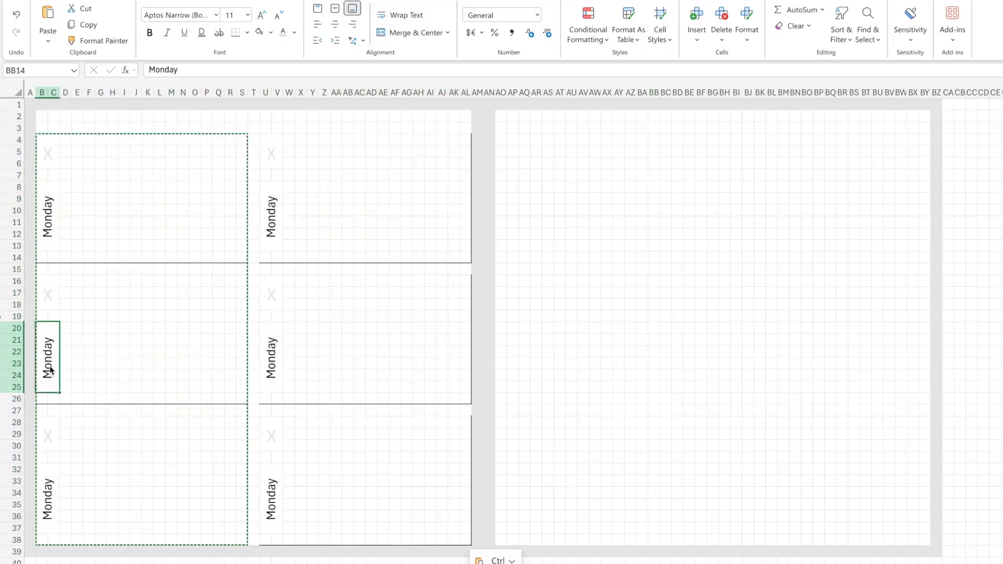
pyautogui.doubleClick(57, 358)
pyautogui.write('Tuesday')
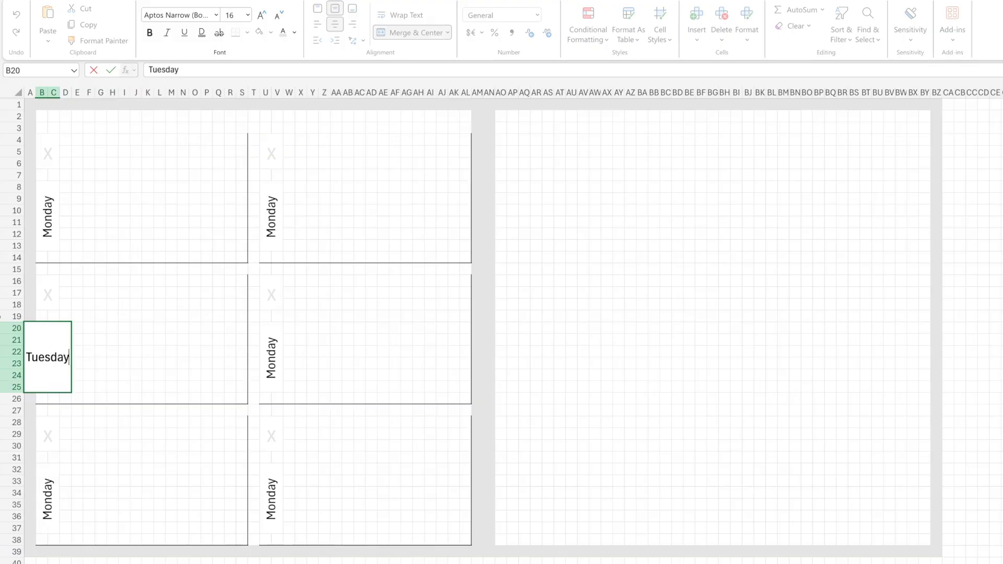
pyautogui.click(54, 458)
pyautogui.doubleClick(53, 496)
pyautogui.doubleClick(55, 499)
pyautogui.write('Wednes')
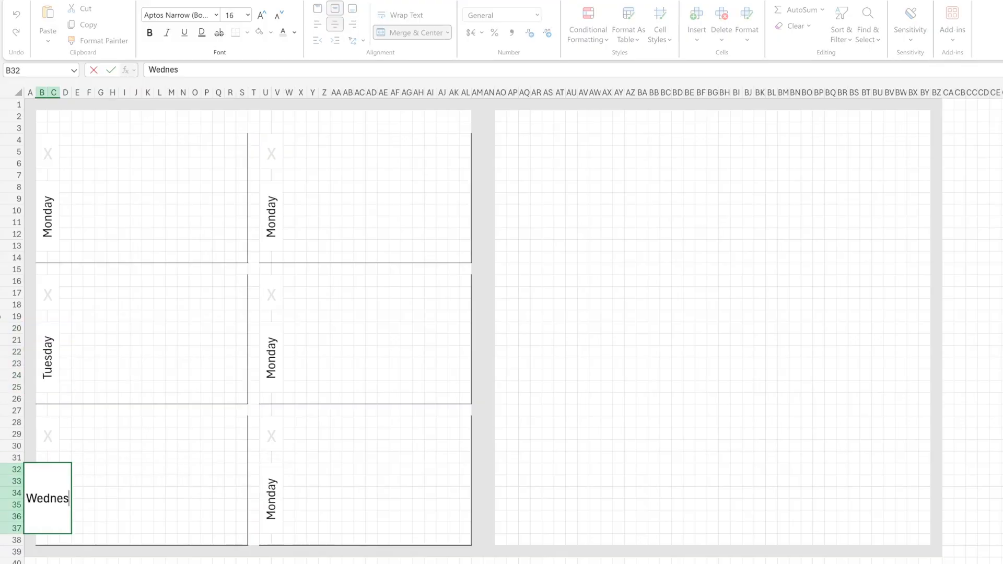
pyautogui.write('day')
# - Relabel the three day boxes of the second column as Thursday, Friday and Weekend
pyautogui.click(282, 230)
pyautogui.doubleClick(275, 225)
pyautogui.doubleClick(274, 221)
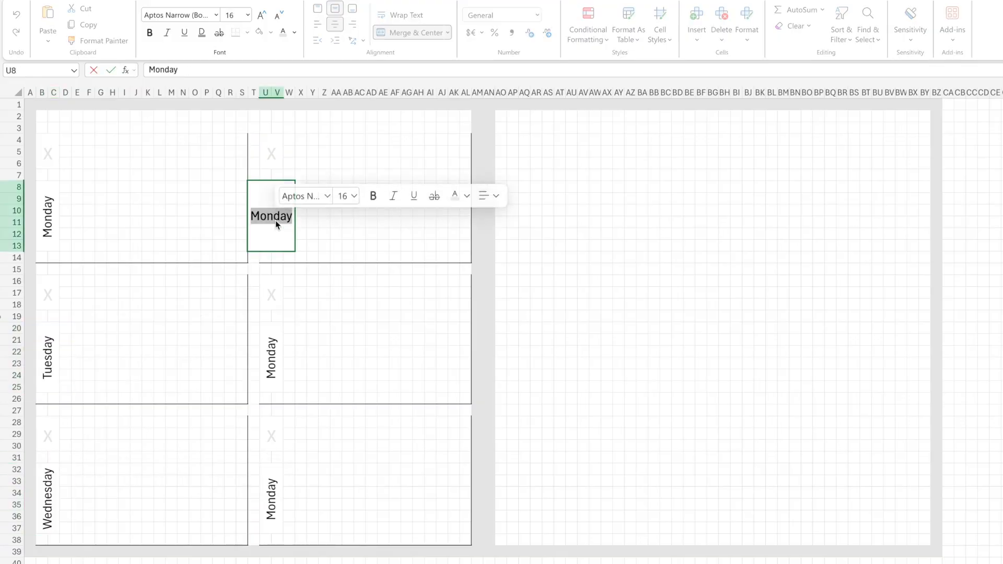
pyautogui.write('Thursday')
pyautogui.click(277, 334)
pyautogui.doubleClick(271, 356)
pyautogui.doubleClick(271, 356)
pyautogui.write('Fr')
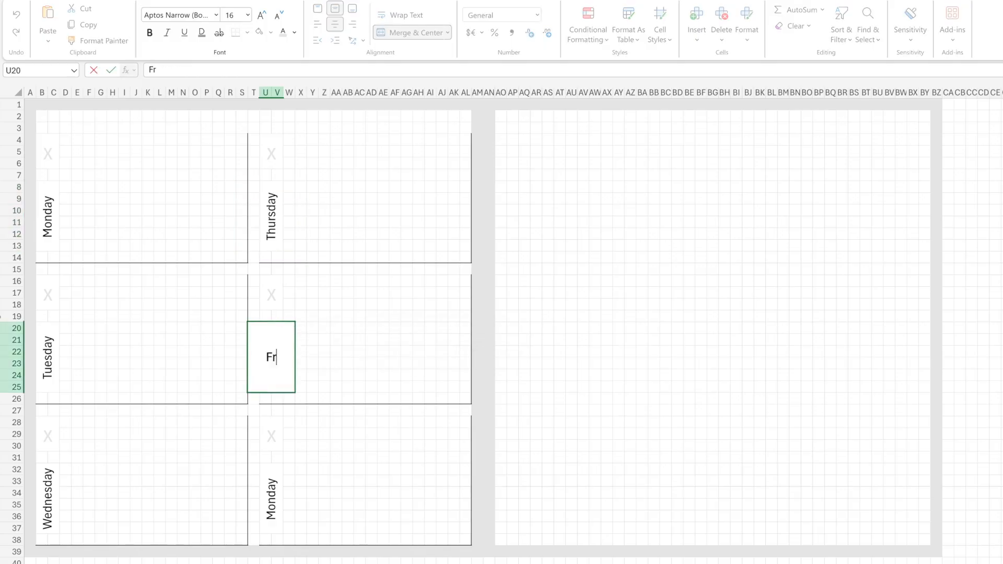
pyautogui.write('iday')
pyautogui.click(311, 433)
pyautogui.doubleClick(271, 499)
pyautogui.doubleClick(271, 499)
pyautogui.write('Weekend')
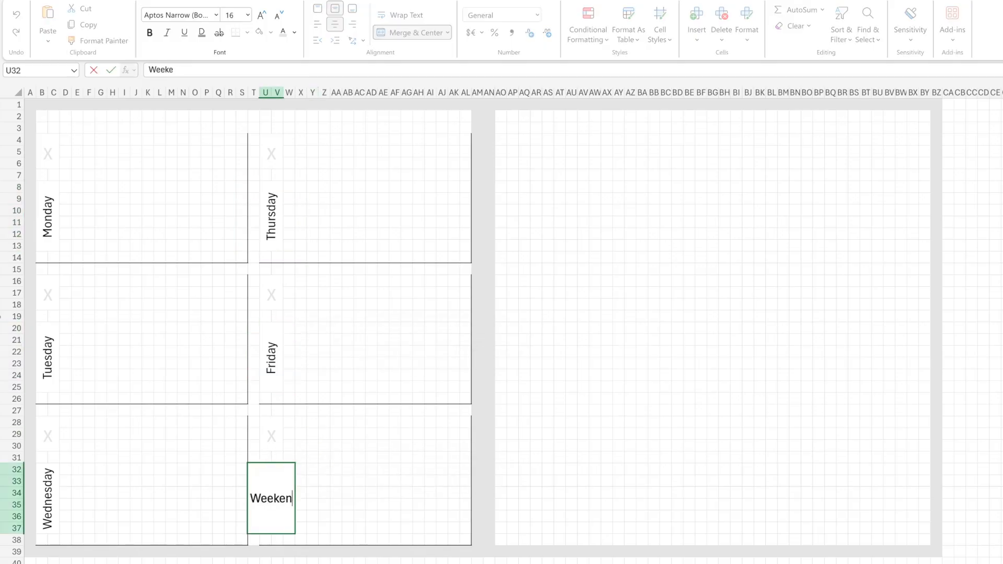
pyautogui.click(393, 497)
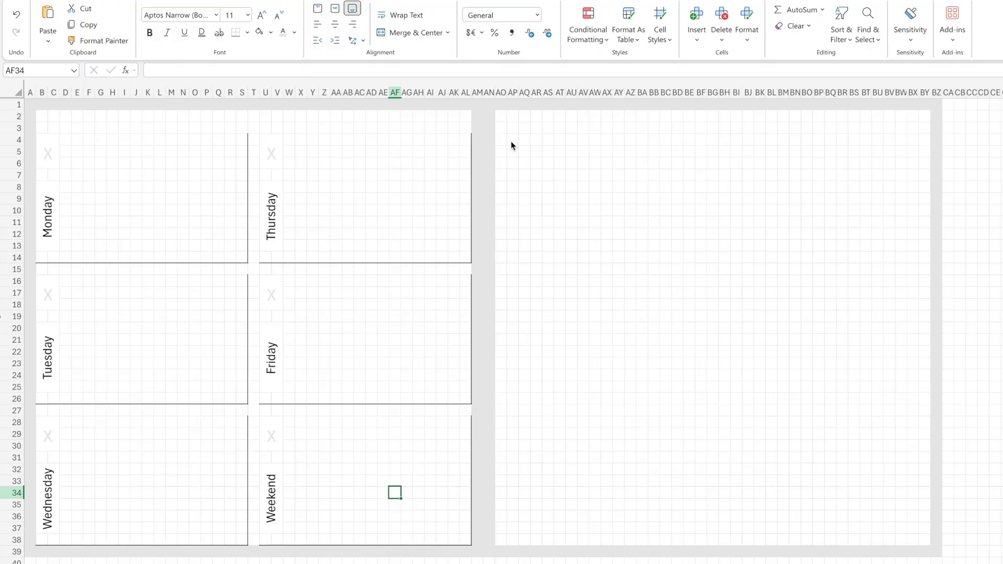
pyautogui.moveTo(504, 142); pyautogui.dragTo(573, 153)
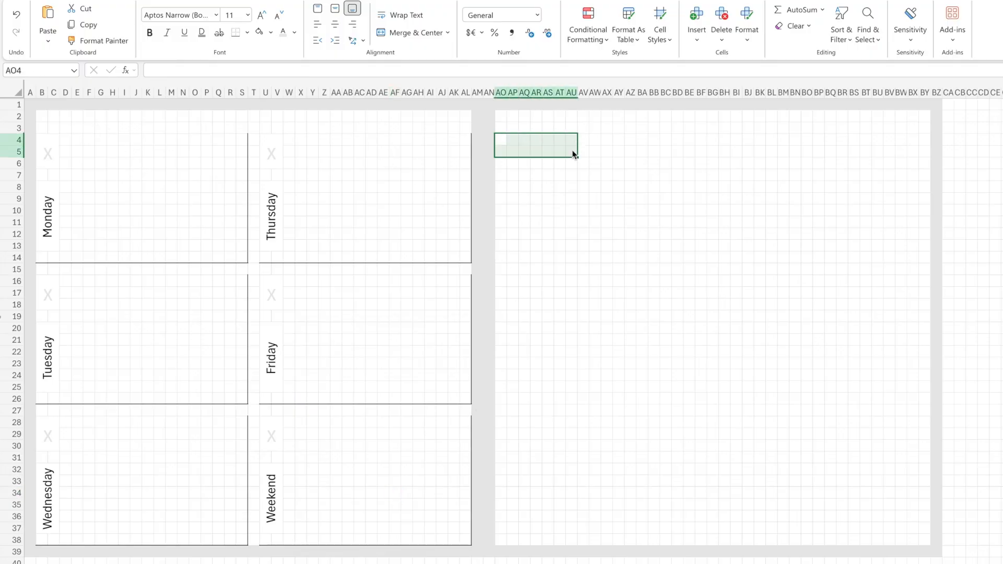
pyautogui.moveTo(502, 117); pyautogui.dragTo(737, 160)
pyautogui.click(606, 199)
pyautogui.moveTo(503, 140); pyautogui.dragTo(713, 234)
pyautogui.moveTo(738, 270); pyautogui.dragTo(700, 540)
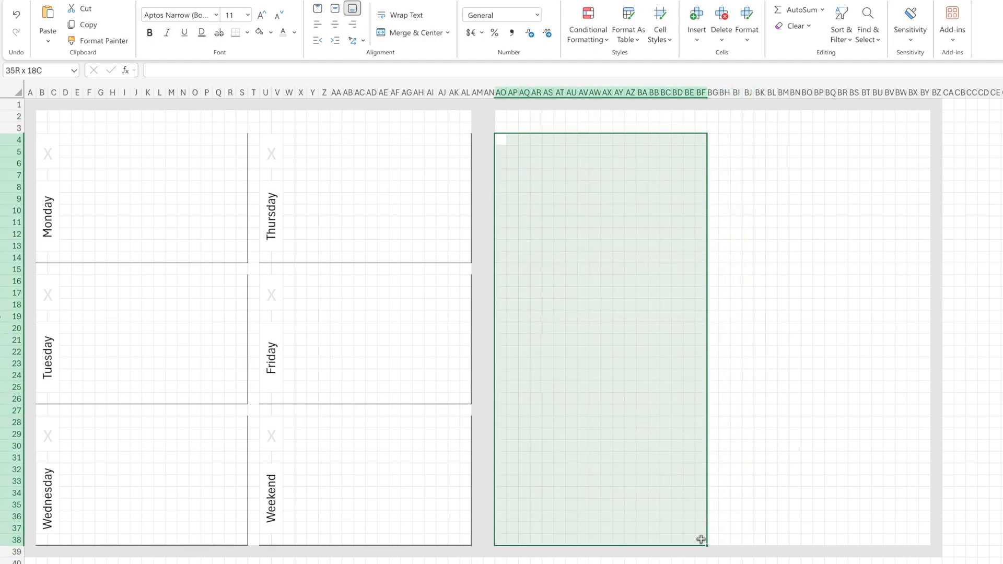
pyautogui.moveTo(718, 149); pyautogui.dragTo(929, 475)
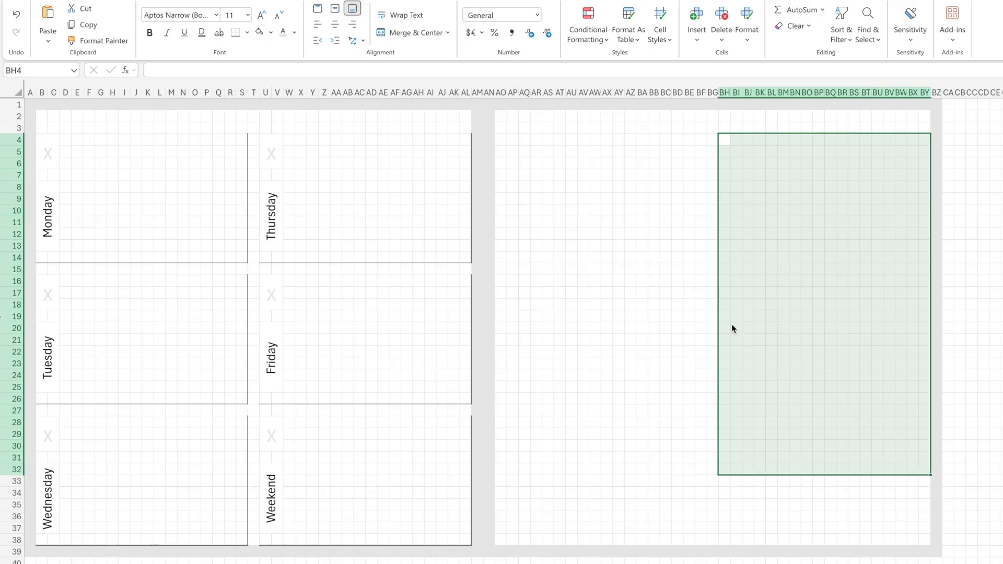
# - Divide the blank right-hand page with a right border along AO4:BF36 and a left border along BH4:BY36
pyautogui.click(503, 144)
pyautogui.moveTo(503, 144); pyautogui.dragTo(701, 517)
pyautogui.click(247, 32)
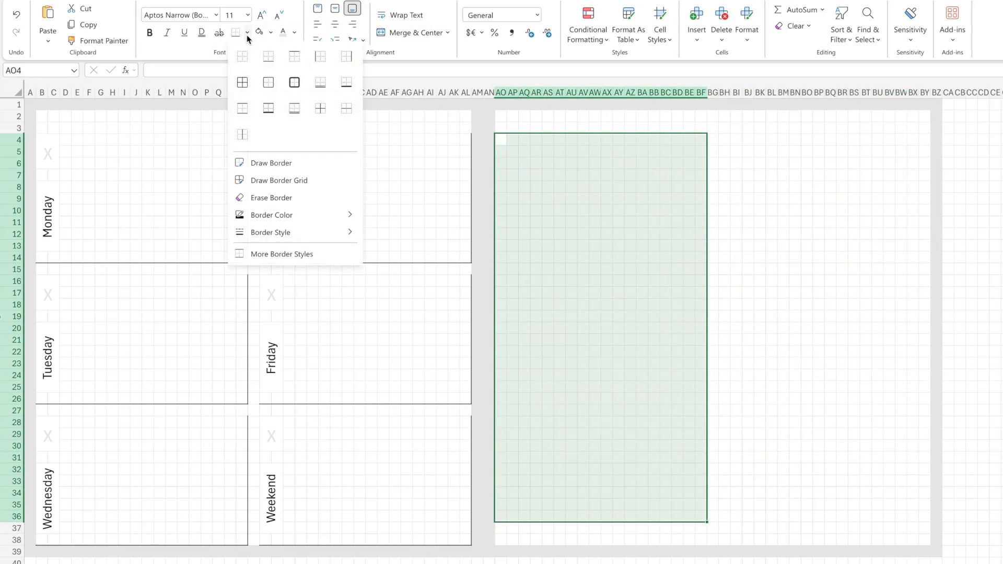
pyautogui.click(343, 57)
pyautogui.moveTo(725, 139); pyautogui.dragTo(921, 515)
pyautogui.click(247, 32)
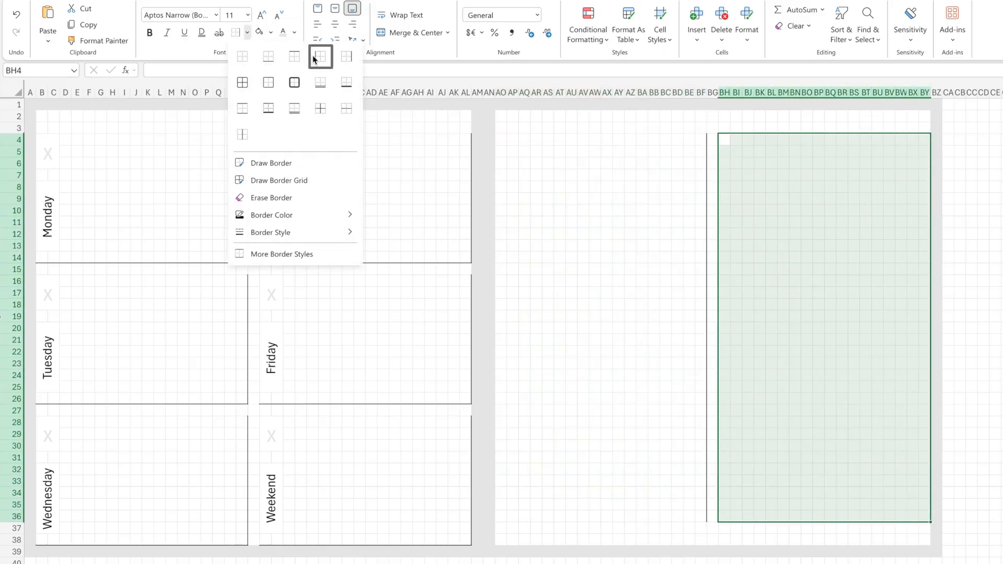
pyautogui.click(320, 58)
pyautogui.click(582, 213)
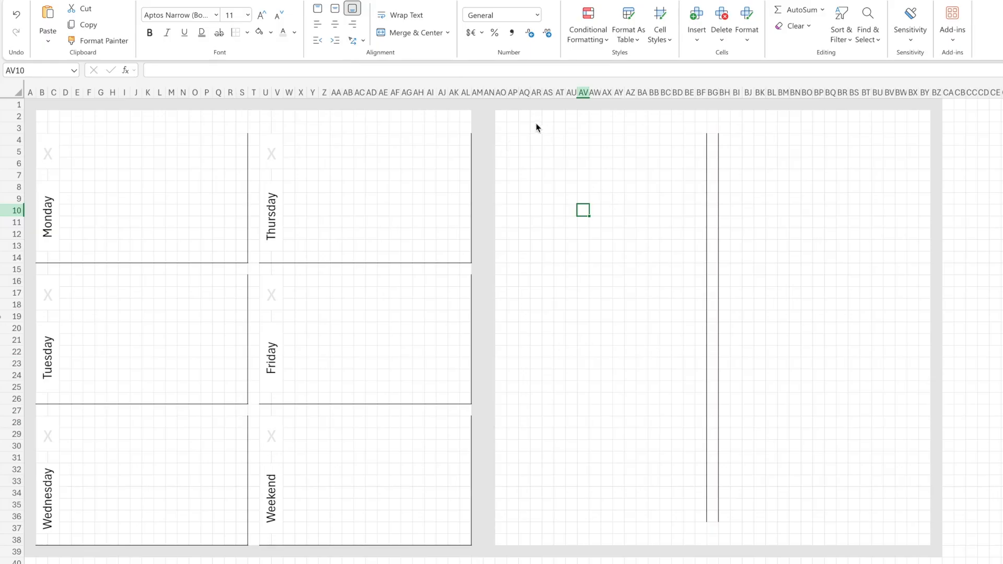
# - Merge AQ2:BD3 above the first column of the right-hand page and enter the centred heading Notes at size 16
pyautogui.moveTo(505, 118); pyautogui.dragTo(699, 122)
pyautogui.moveTo(525, 117); pyautogui.dragTo(677, 128)
pyautogui.click(412, 33)
pyautogui.click(335, 7)
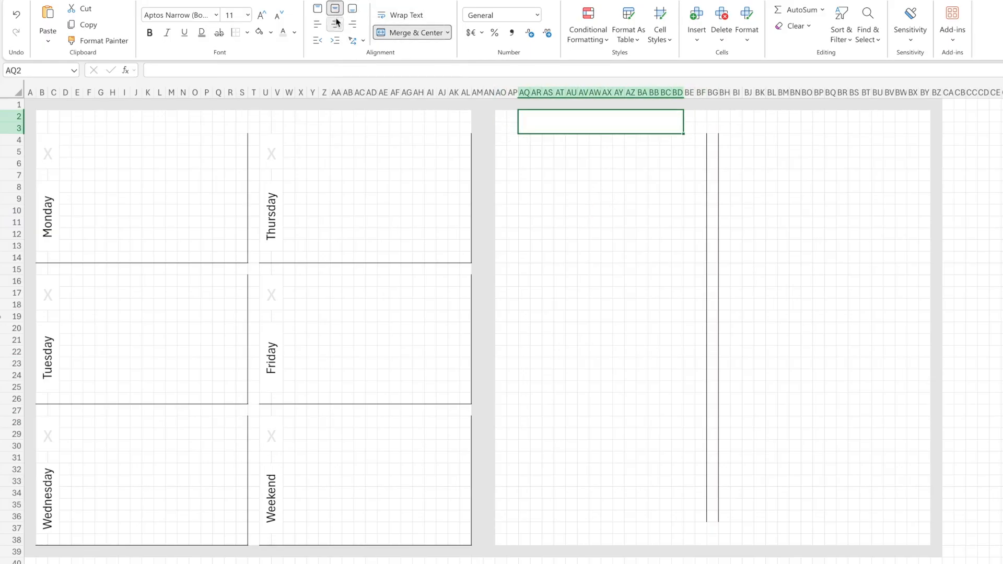
pyautogui.write('Notes')
pyautogui.press('Return')
pyautogui.click(542, 121)
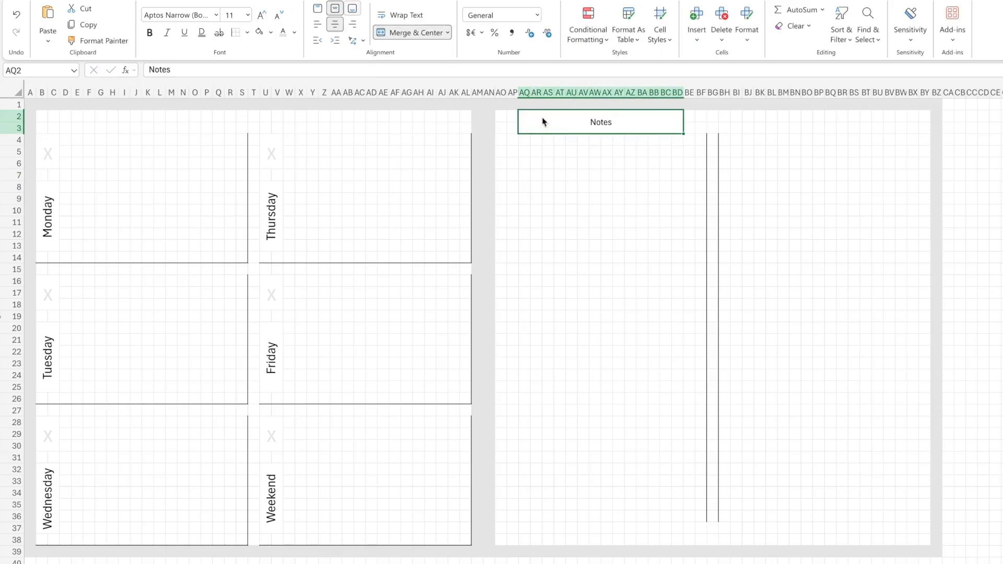
pyautogui.click(266, 16)
# - Merge BJ2:BW3 above the second column of the right-hand page and enter the centred heading Tasks
pyautogui.moveTo(746, 114); pyautogui.dragTo(906, 133)
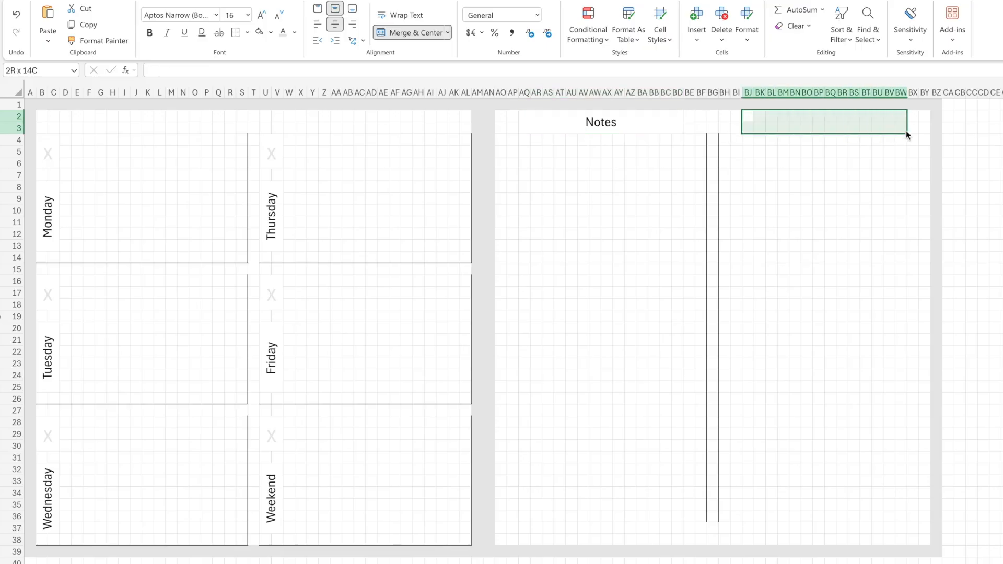
pyautogui.click(411, 33)
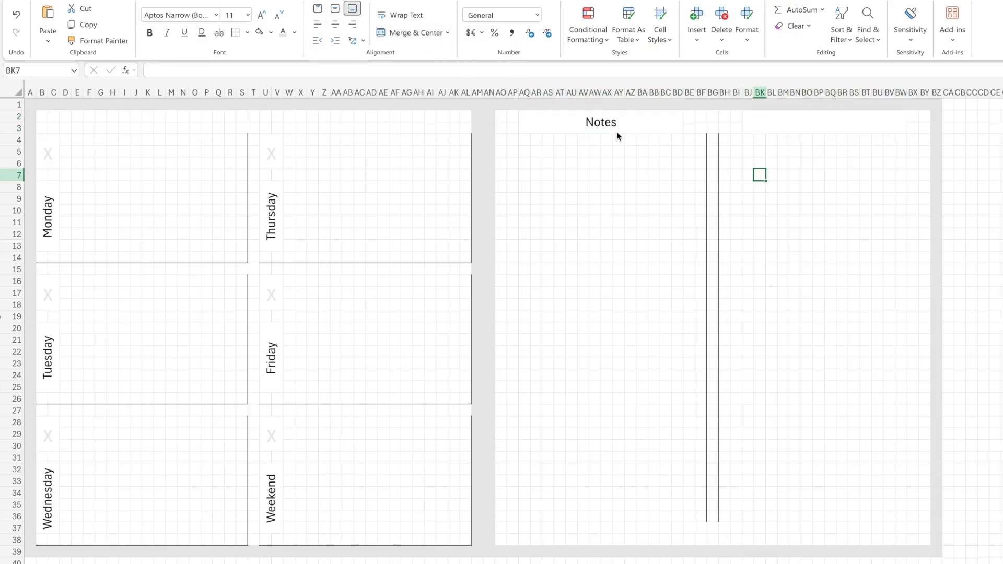
pyautogui.click(795, 128)
pyautogui.write('task')
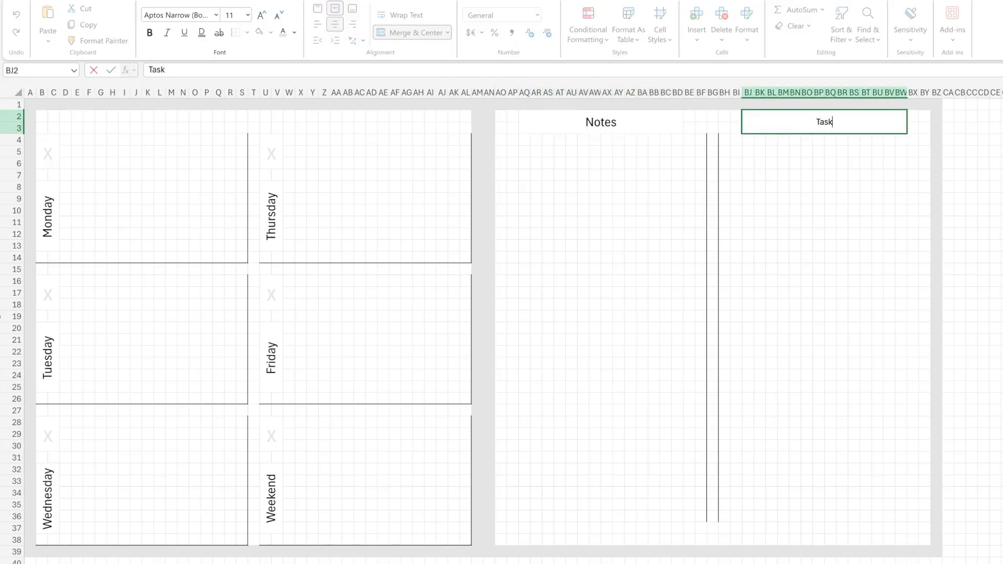
pyautogui.write('s')
pyautogui.click(605, 128)
pyautogui.click(788, 118)
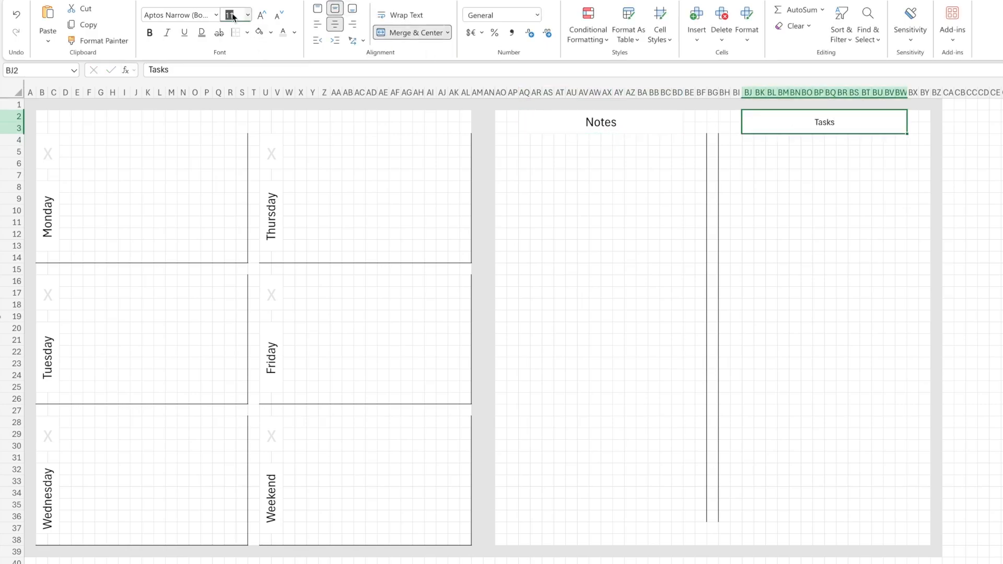
pyautogui.click(547, 293)
# - Duplicate the B5 Template sheet, placing the copy after the || divider sheet, and rename it 1 Page Left overview
pyautogui.click(877, 563)
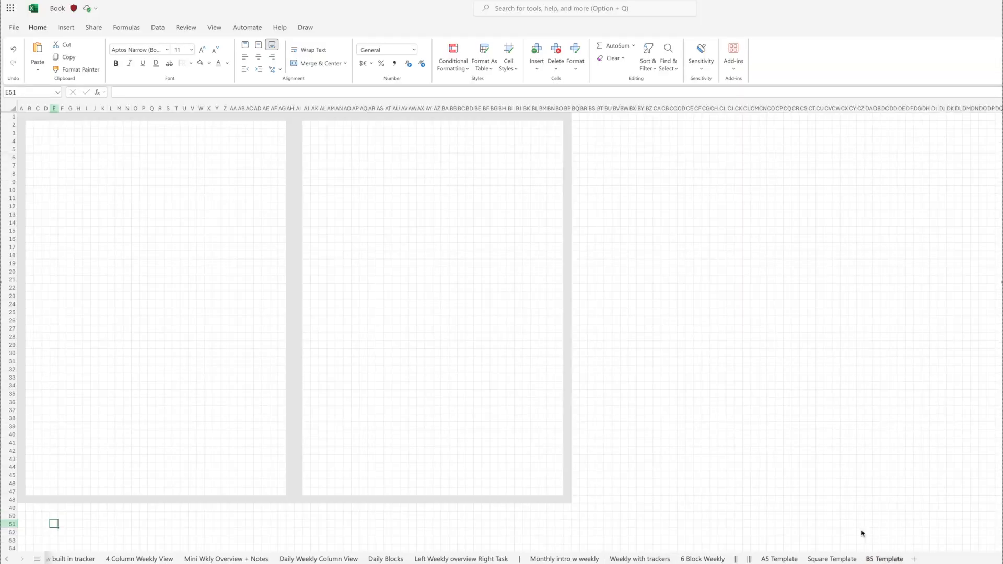
pyautogui.rightClick(882, 557)
pyautogui.click(903, 466)
pyautogui.rightClick(722, 560)
pyautogui.click(736, 466)
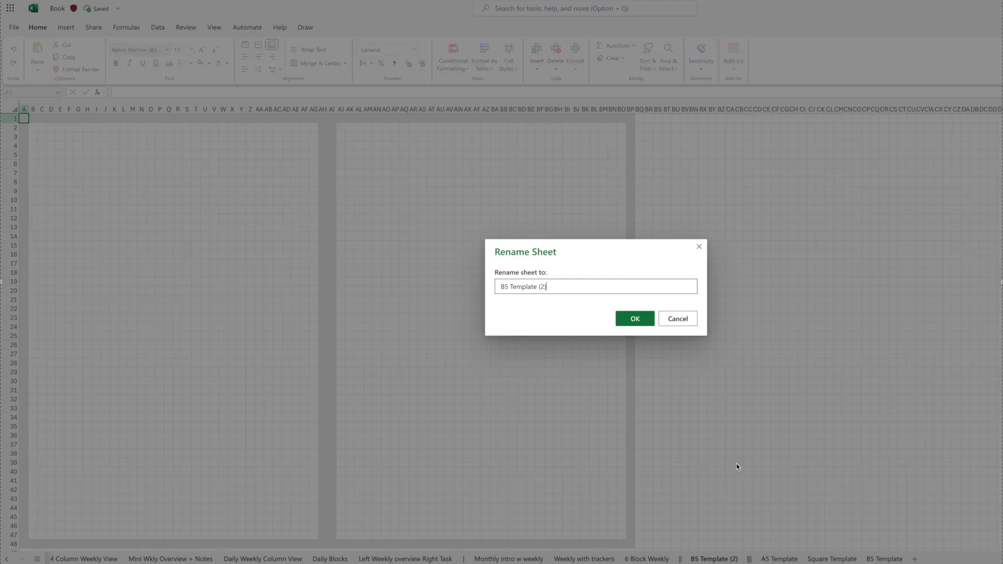
pyautogui.tripleClick(574, 286)
pyautogui.write('1 Page Left overview')
pyautogui.press('Return')
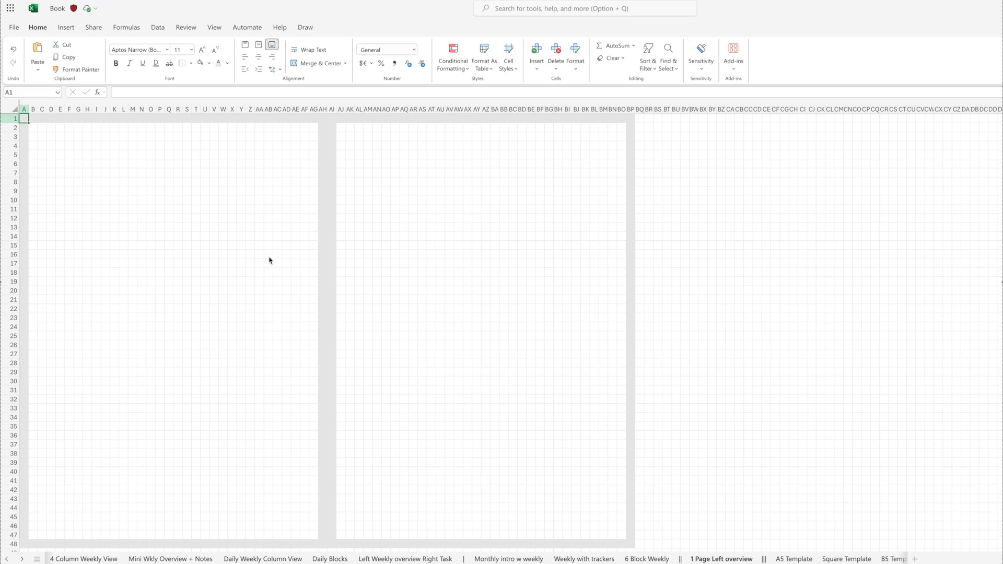
# - Outline B2:K10 in the corner of the left-hand page with an outside border
pyautogui.moveTo(32, 128); pyautogui.dragTo(118, 200)
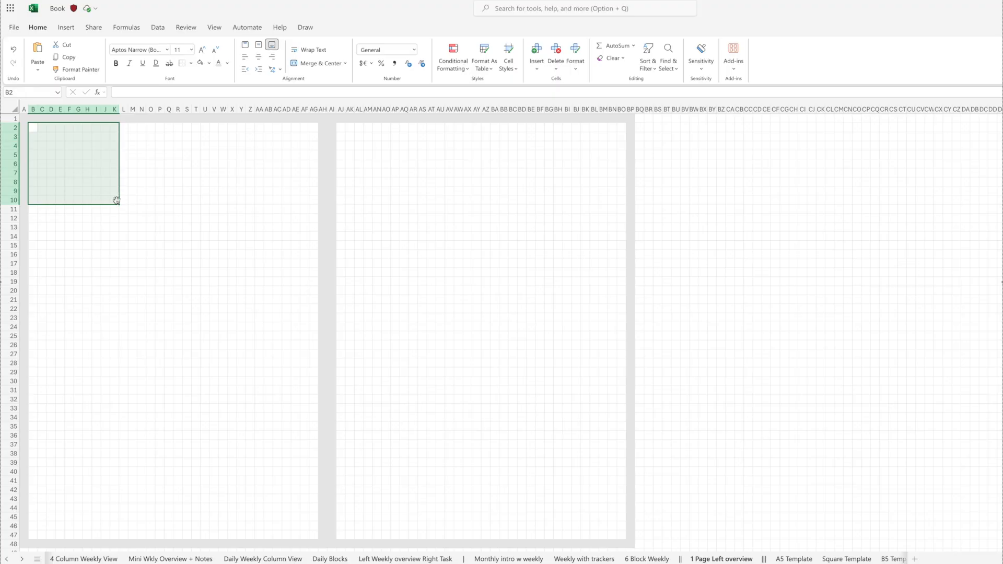
pyautogui.click(191, 65)
pyautogui.click(207, 102)
# - Merge and centre C3:C5 inside the outlined box, enter the date placeholder x and colour its text light grey
pyautogui.click(43, 136)
pyautogui.moveTo(45, 137); pyautogui.dragTo(45, 158)
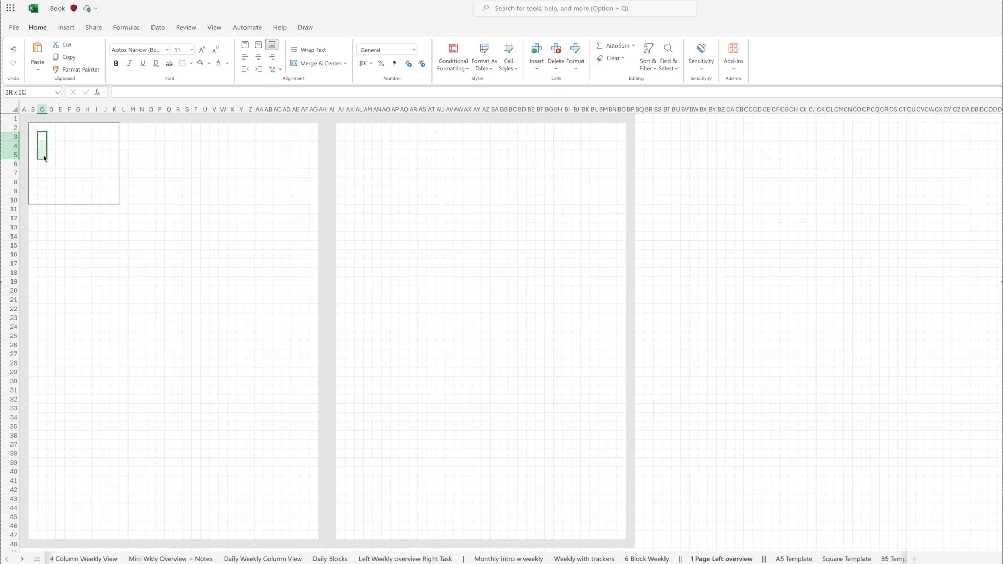
pyautogui.click(316, 63)
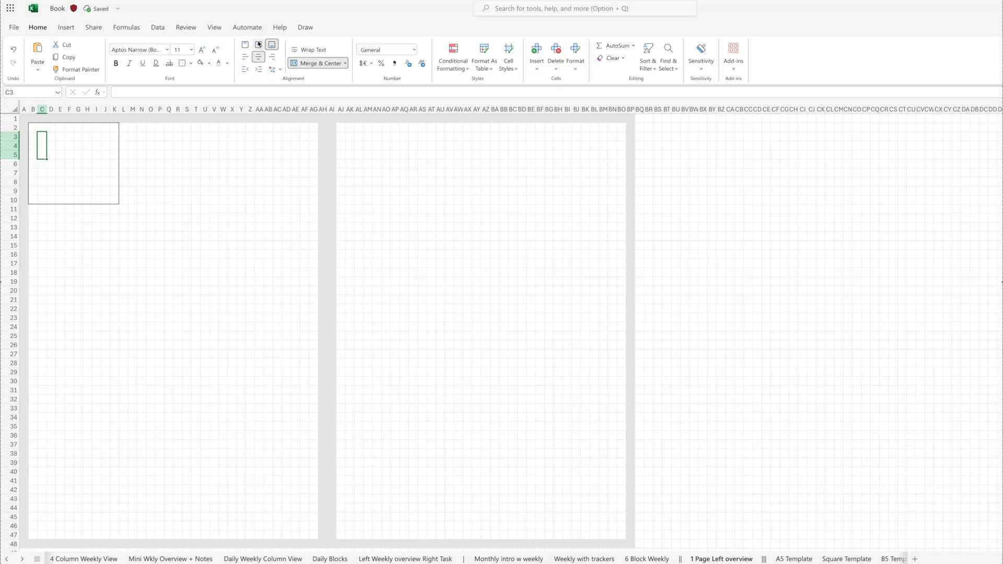
pyautogui.write('x')
pyautogui.press('Return')
pyautogui.click(43, 146)
pyautogui.click(218, 63)
pyautogui.click(196, 155)
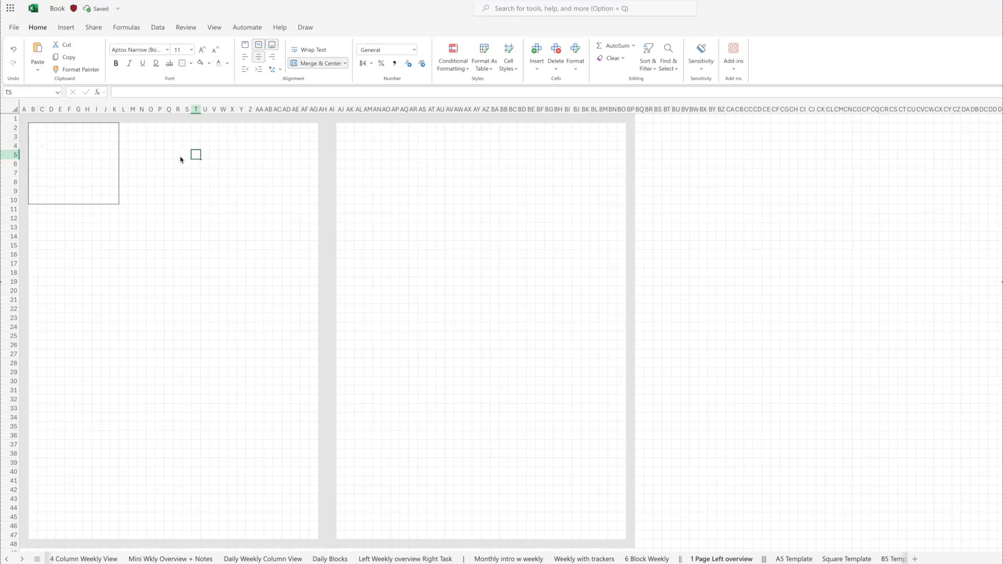
# - Centre cells C6:C9 below the date placeholder horizontally and vertically
pyautogui.moveTo(41, 172)
pyautogui.mouseDown()
pyautogui.moveTo(41, 192)
pyautogui.moveTo(43, 170)
pyautogui.mouseUp()
pyautogui.click(44, 165)
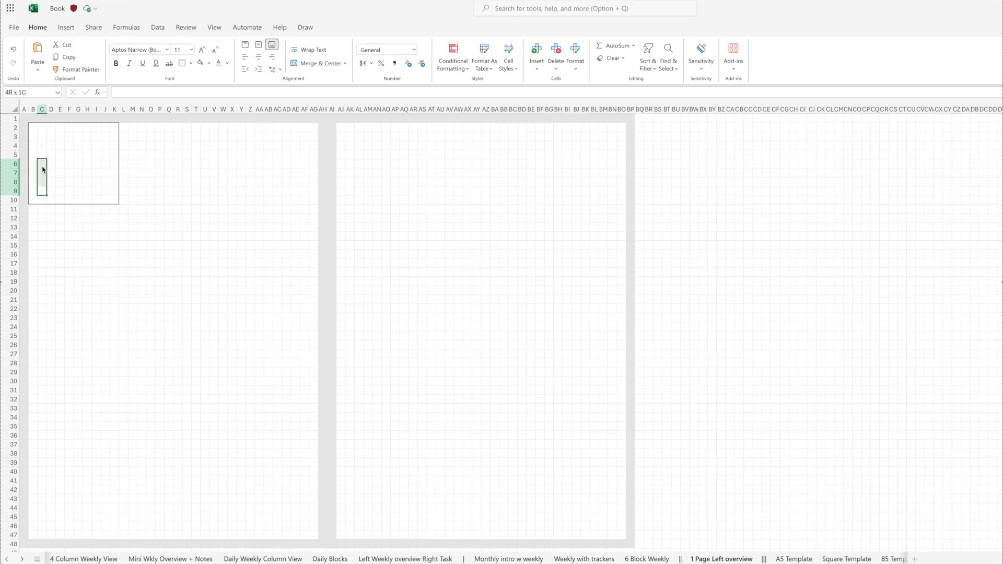
pyautogui.click(259, 57)
pyautogui.click(258, 46)
pyautogui.click(176, 210)
# - Spell M, O, N and 1 down cells C6 to C9, one character per cell
pyautogui.click(44, 164)
pyautogui.write('M')
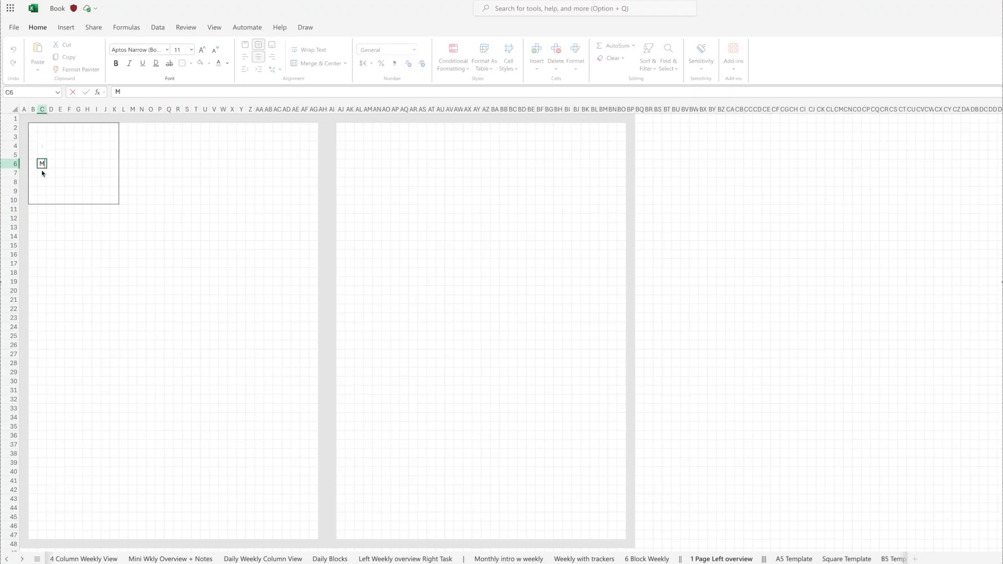
pyautogui.click(42, 173)
pyautogui.write('O')
pyautogui.click(36, 182)
pyautogui.click(42, 183)
pyautogui.write('N')
pyautogui.click(69, 182)
pyautogui.click(41, 192)
pyautogui.write('1')
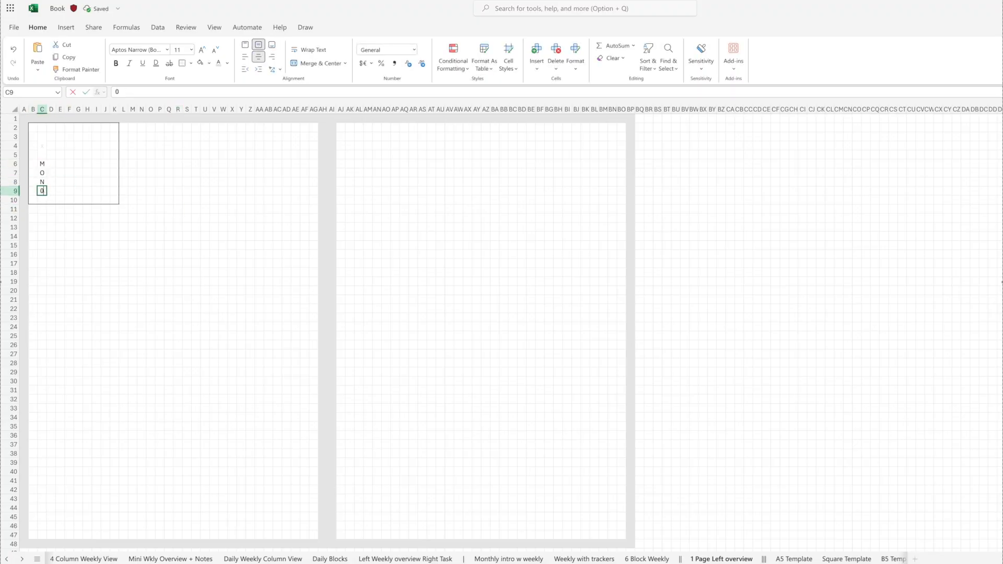
pyautogui.click(78, 191)
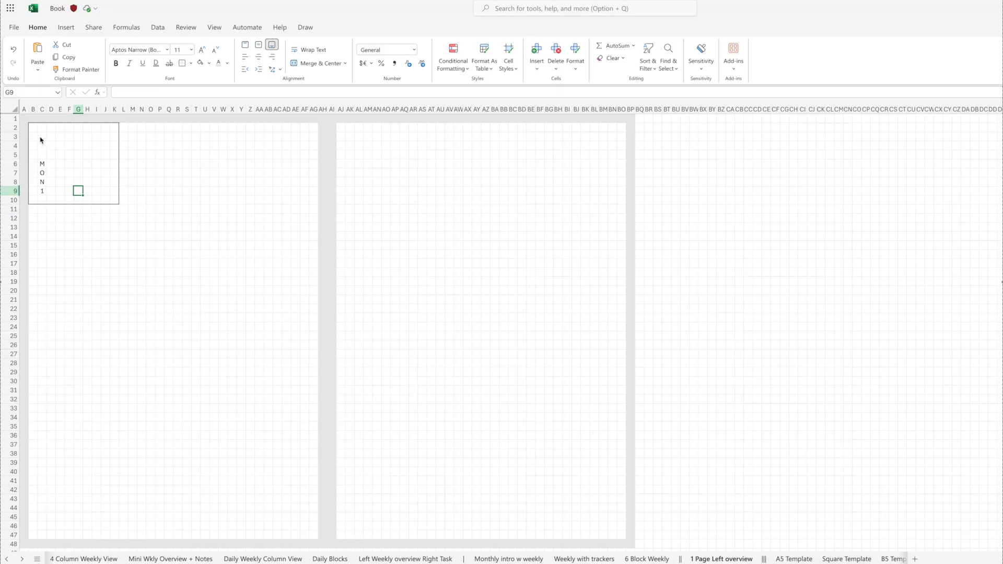
# - Fill the merged date cell C3:C5 with light grey and give its x a grey theme font colour
pyautogui.moveTo(41, 140); pyautogui.dragTo(42, 155)
pyautogui.click(318, 64)
pyautogui.click(209, 63)
pyautogui.click(227, 63)
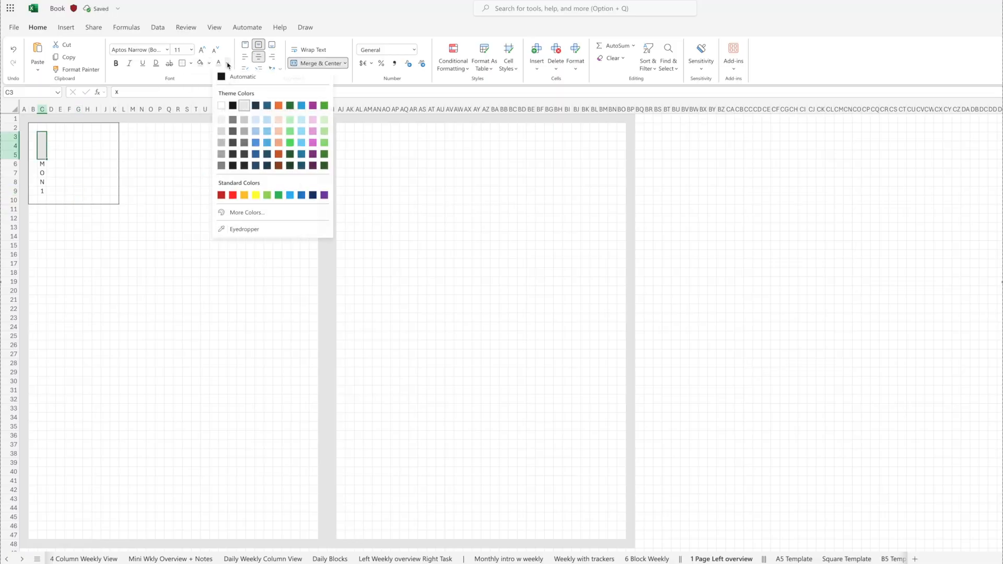
pyautogui.click(223, 131)
pyautogui.click(160, 137)
# - Copy the MON day block B2:K10 and paste it four times directly below, starting at rows 11, 20, 29 and 38
pyautogui.moveTo(32, 127); pyautogui.dragTo(116, 202)
pyautogui.hotkey('ctrl', 'c')
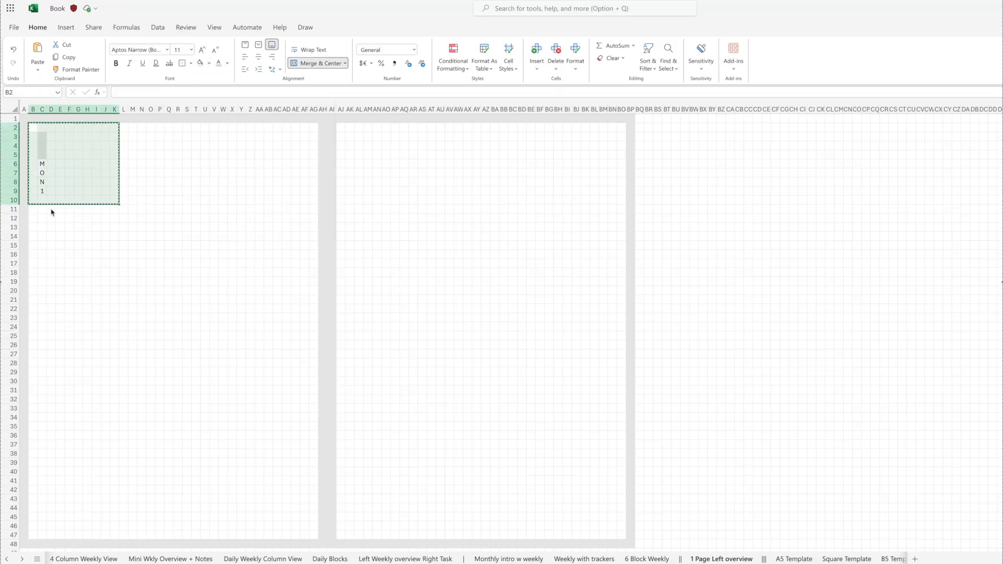
pyautogui.moveTo(33, 209); pyautogui.dragTo(114, 278)
pyautogui.hotkey('ctrl', 'v')
pyautogui.moveTo(32, 290); pyautogui.dragTo(112, 360)
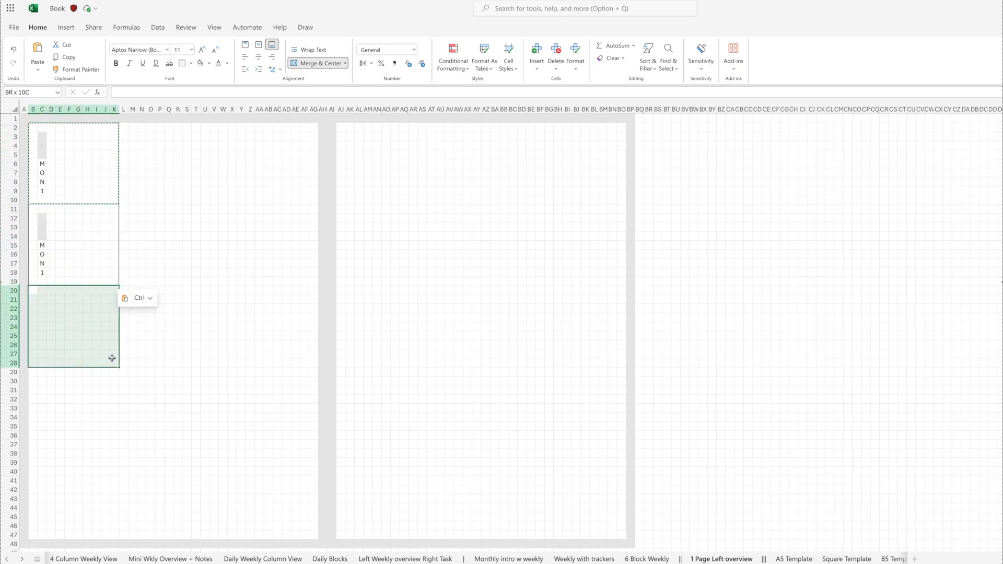
pyautogui.hotkey('ctrl', 'v')
pyautogui.moveTo(32, 371); pyautogui.dragTo(112, 441)
pyautogui.hotkey('ctrl', 'v')
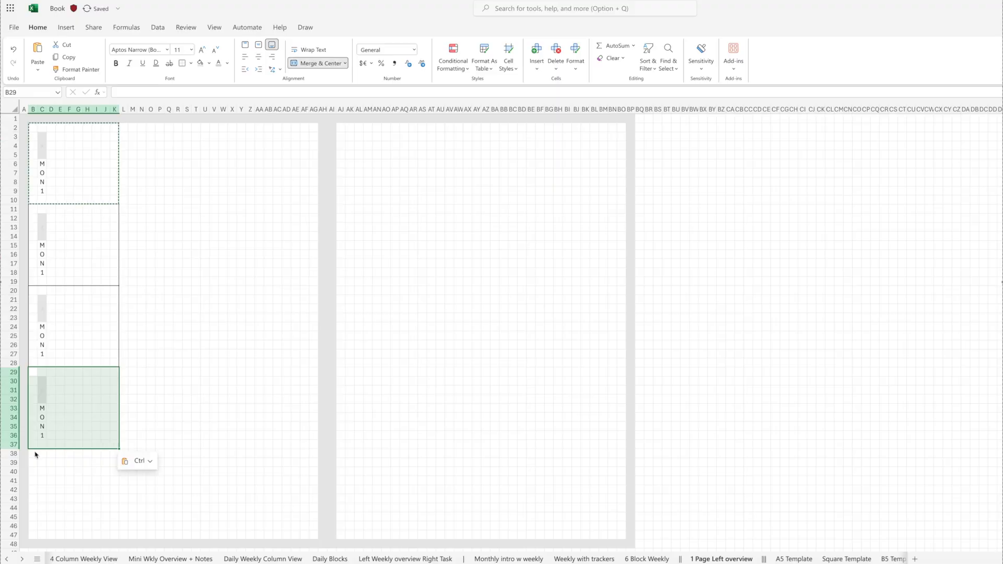
pyautogui.moveTo(35, 454); pyautogui.dragTo(112, 530)
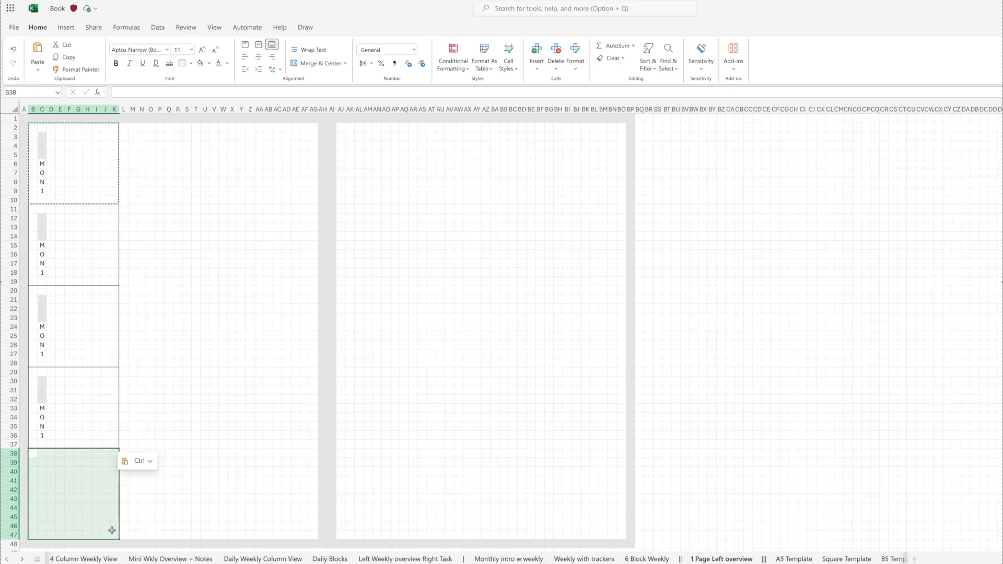
pyautogui.moveTo(34, 453); pyautogui.dragTo(113, 530)
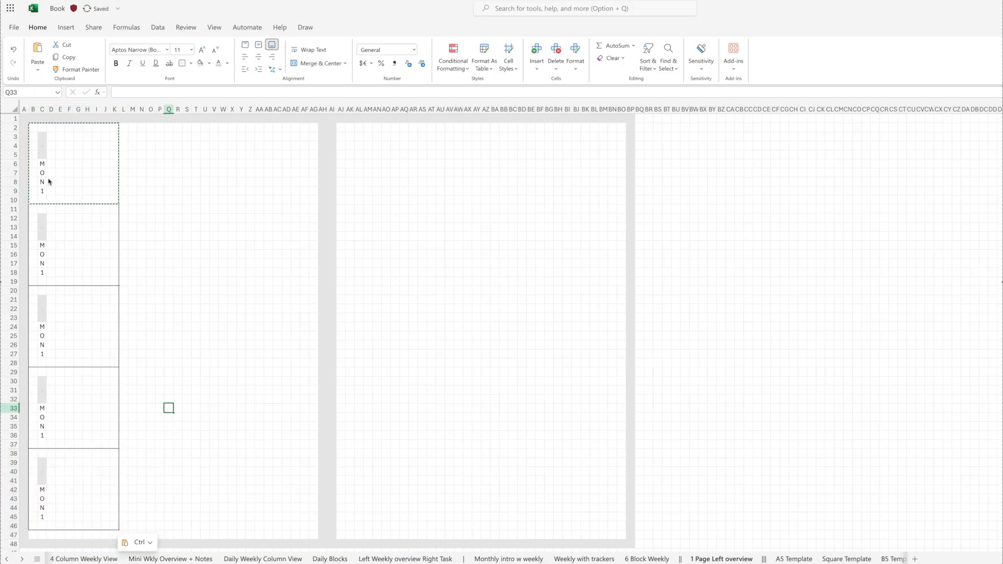
# - Move the stack of five day blocks down one row so that it starts at B3
pyautogui.moveTo(31, 128); pyautogui.dragTo(113, 528)
pyautogui.hotkey('ctrl', 'c')
pyautogui.click(30, 139)
pyautogui.hotkey('ctrl', 'v')
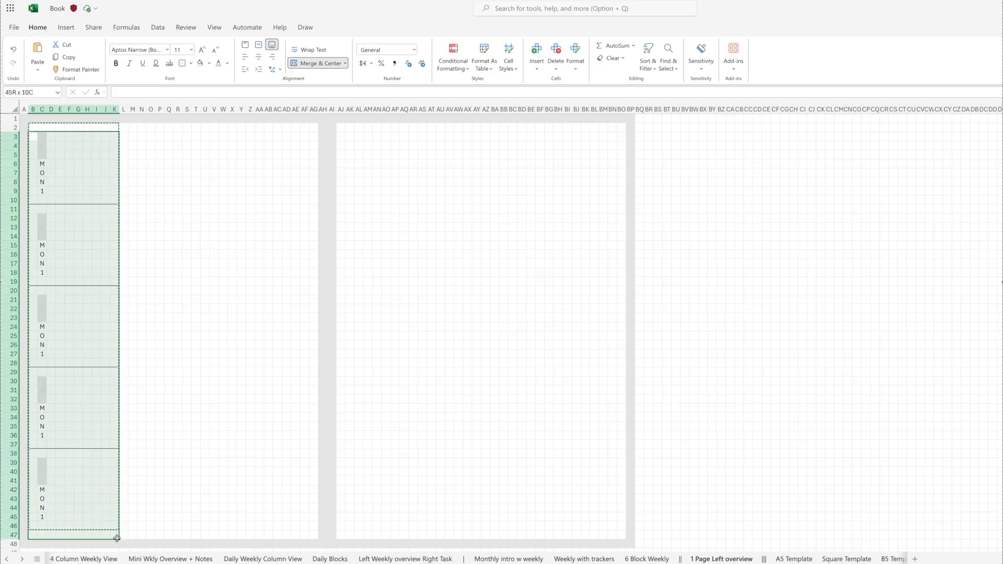
# - Merge and centre B2:K2 above the day blocks and enter the heading MONTH YEAR
pyautogui.press('Up')
pyautogui.click(318, 64)
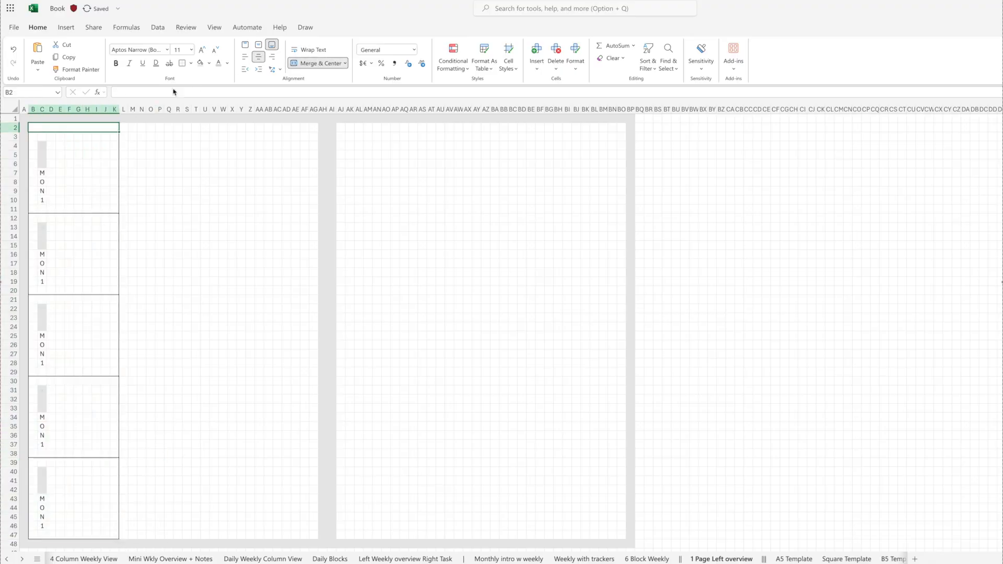
pyautogui.write('MONTH')
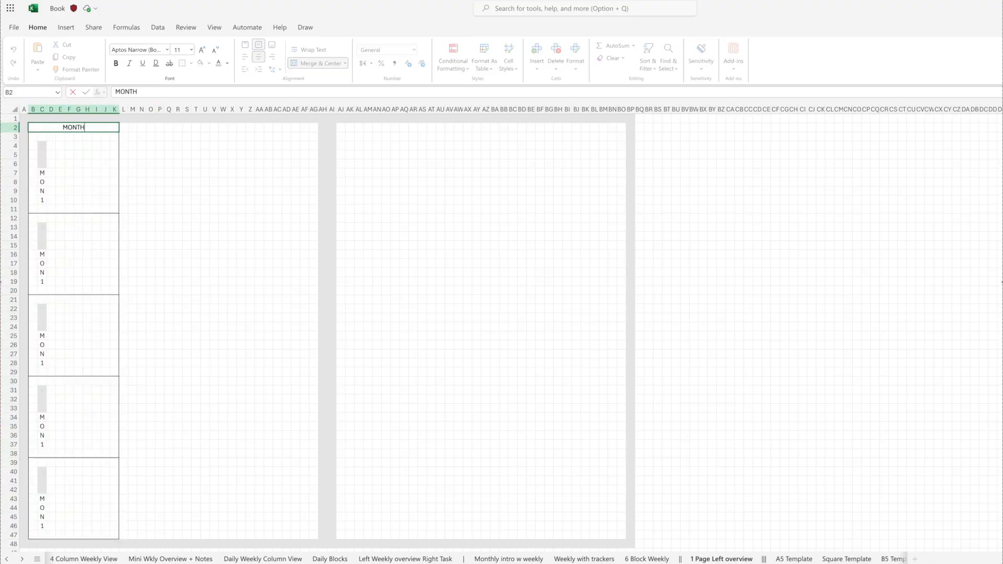
pyautogui.write(' YEAR')
pyautogui.click(223, 155)
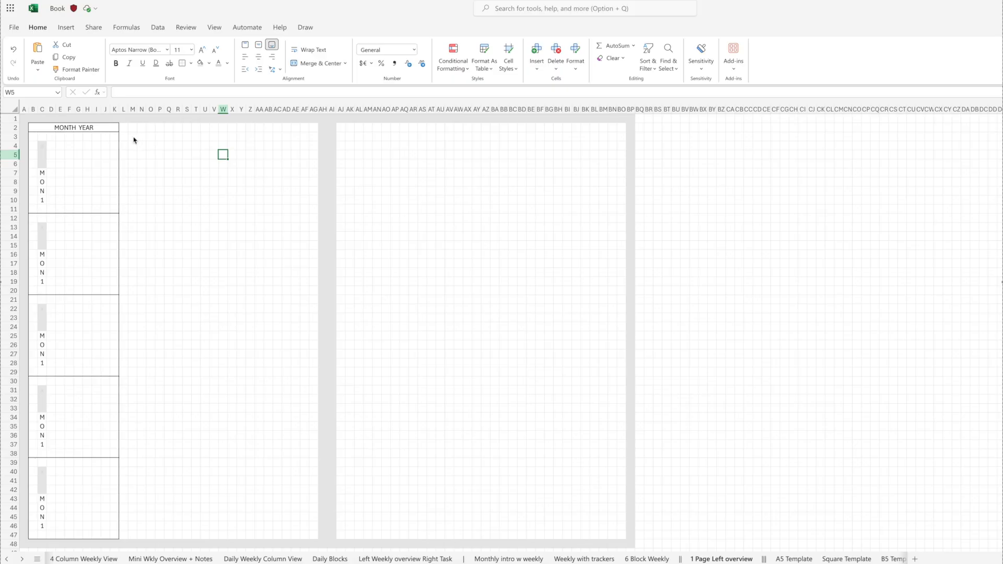
# - Add outside borders around M3:V29 and X3:AG29 to form two tall boxes beside the day blocks
pyautogui.moveTo(133, 140); pyautogui.dragTo(215, 368)
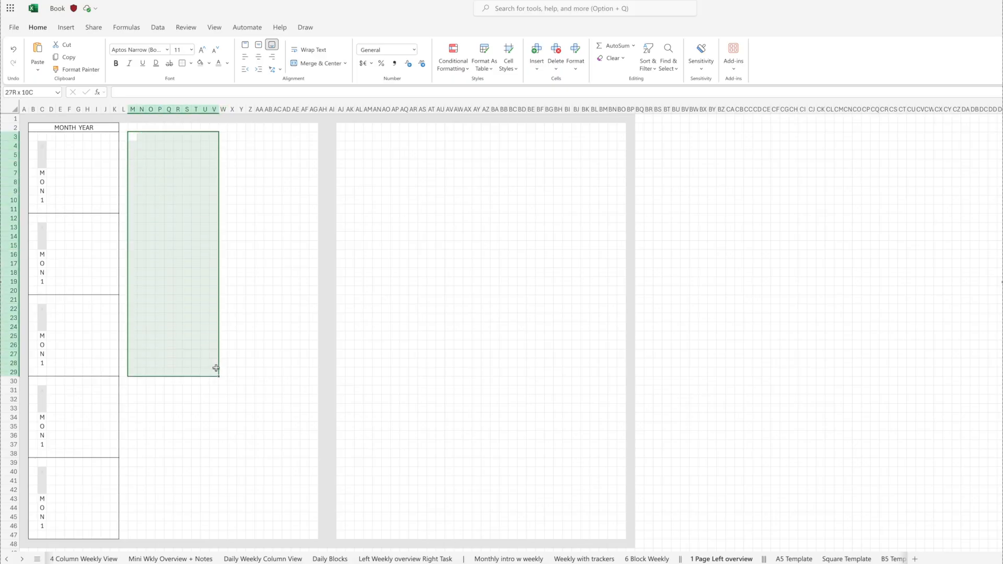
pyautogui.click(181, 65)
pyautogui.moveTo(230, 136); pyautogui.dragTo(315, 371)
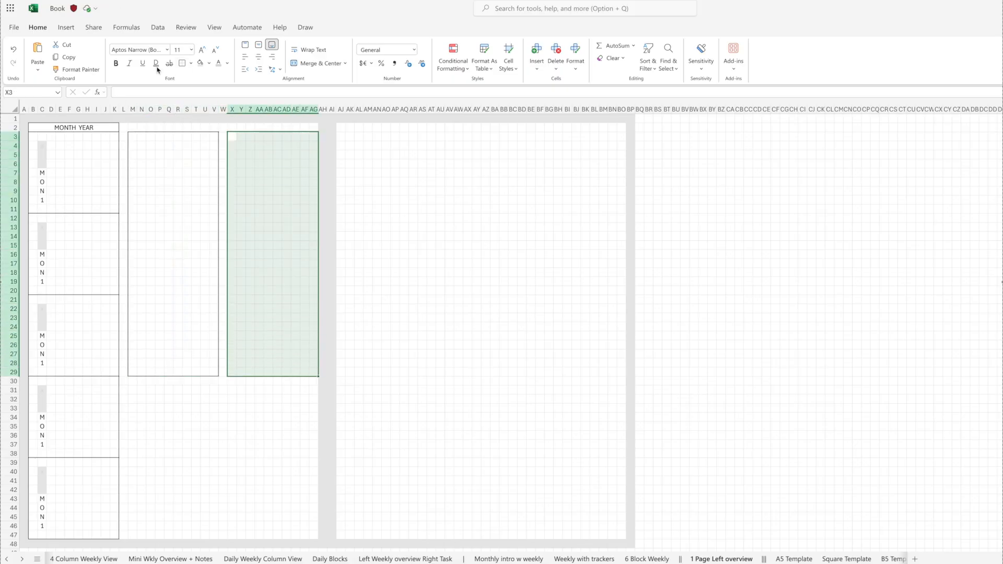
# - Merge and centre Q2:R3 on the first tall box's top edge and enter a middle-aligned, light grey X at size 24
pyautogui.click(132, 139)
pyautogui.click(150, 138)
pyautogui.click(169, 138)
pyautogui.click(179, 138)
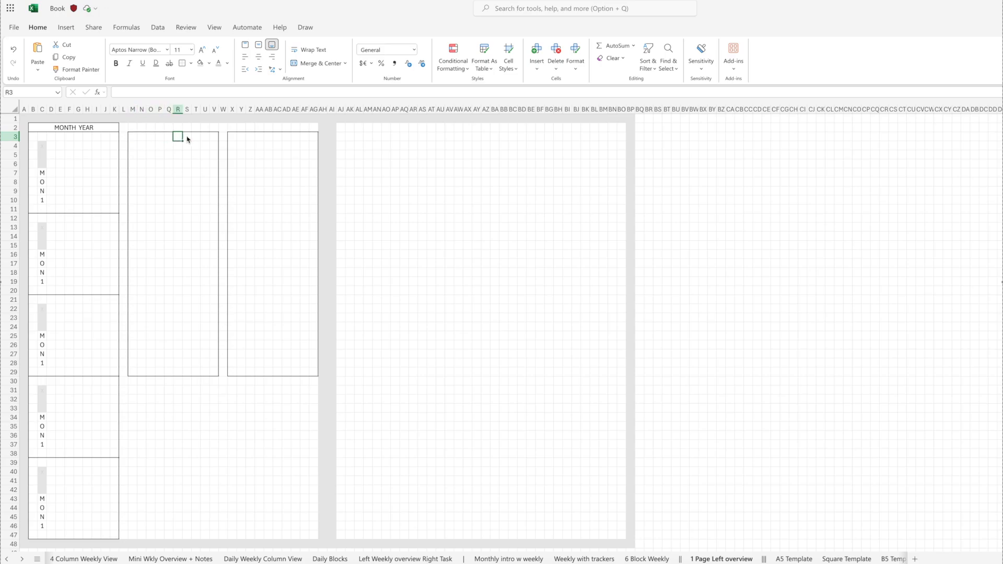
pyautogui.click(188, 138)
pyautogui.click(178, 138)
pyautogui.moveTo(168, 127); pyautogui.dragTo(174, 134)
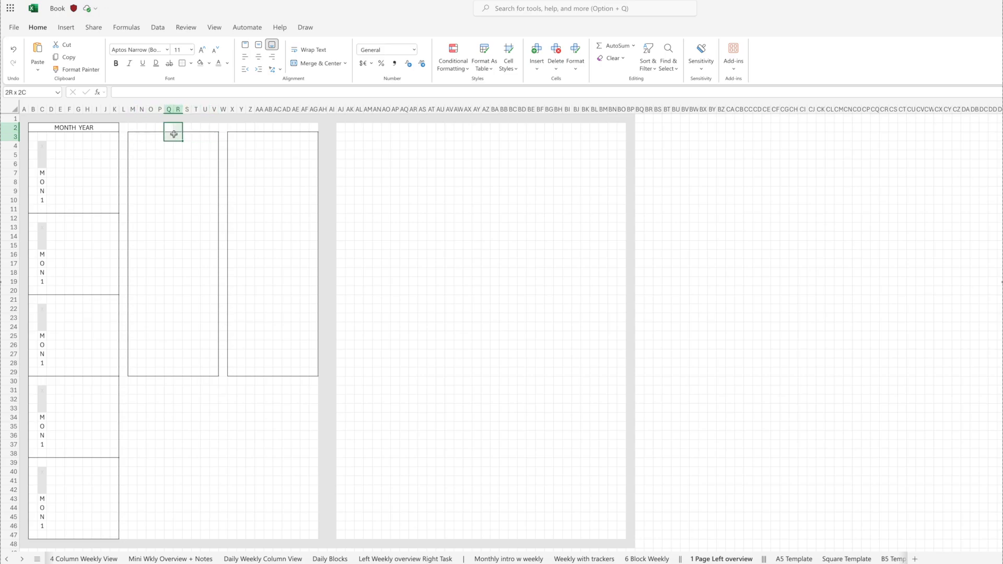
pyautogui.click(300, 63)
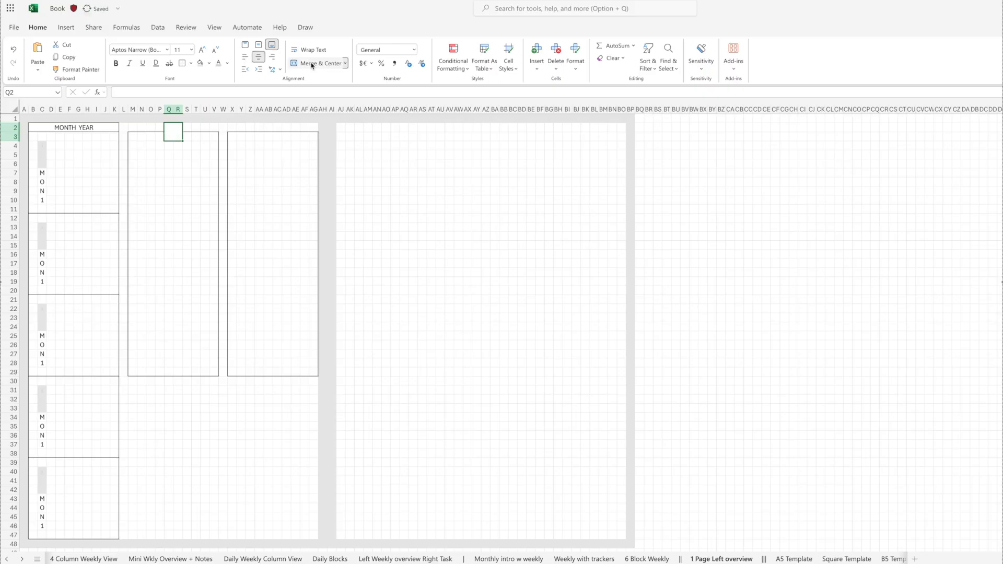
pyautogui.click(258, 44)
pyautogui.write('X')
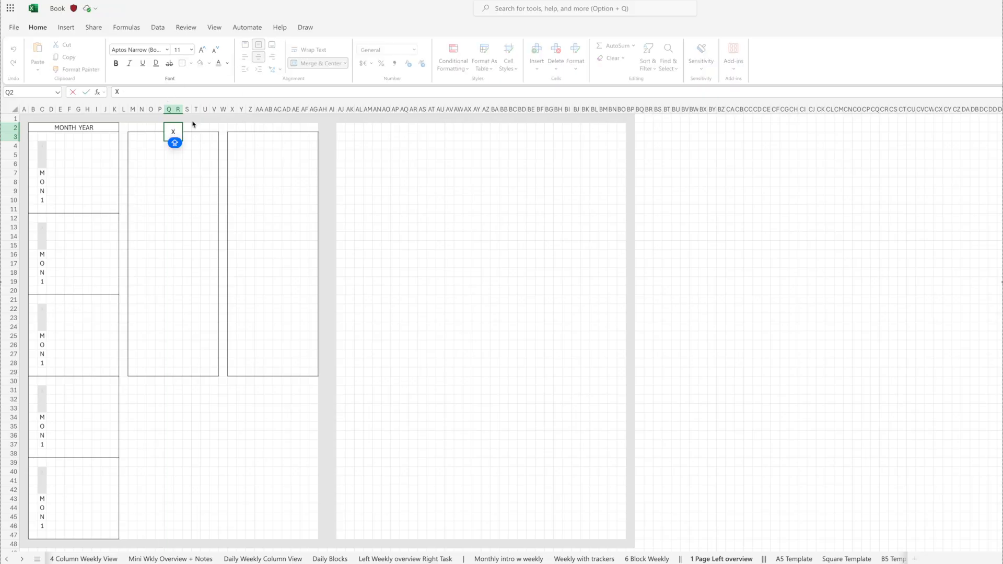
pyautogui.click(219, 65)
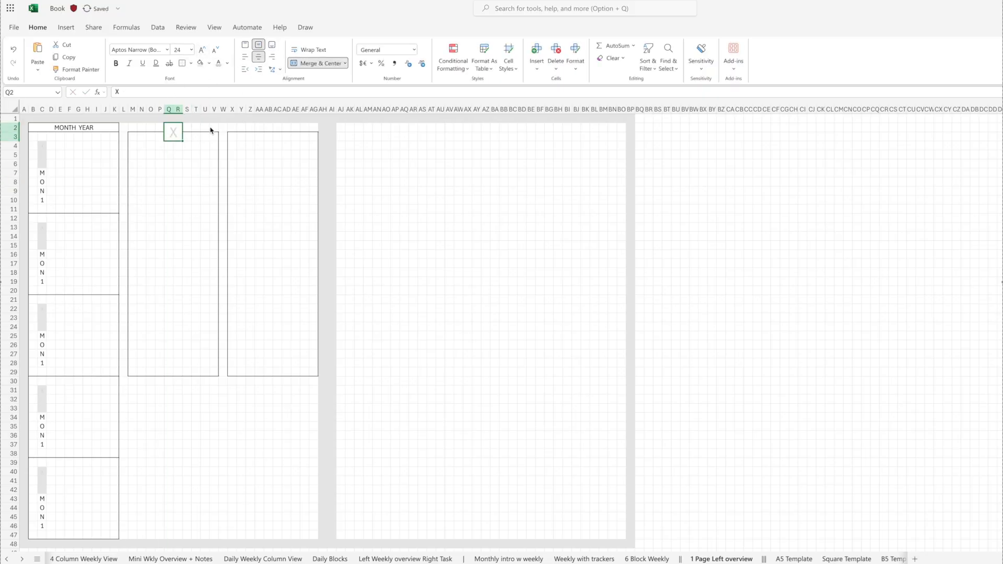
# - Merge AB2:AC3 on the second tall box's top edge and copy the grey X placeholder into it
pyautogui.moveTo(267, 127); pyautogui.dragTo(277, 137)
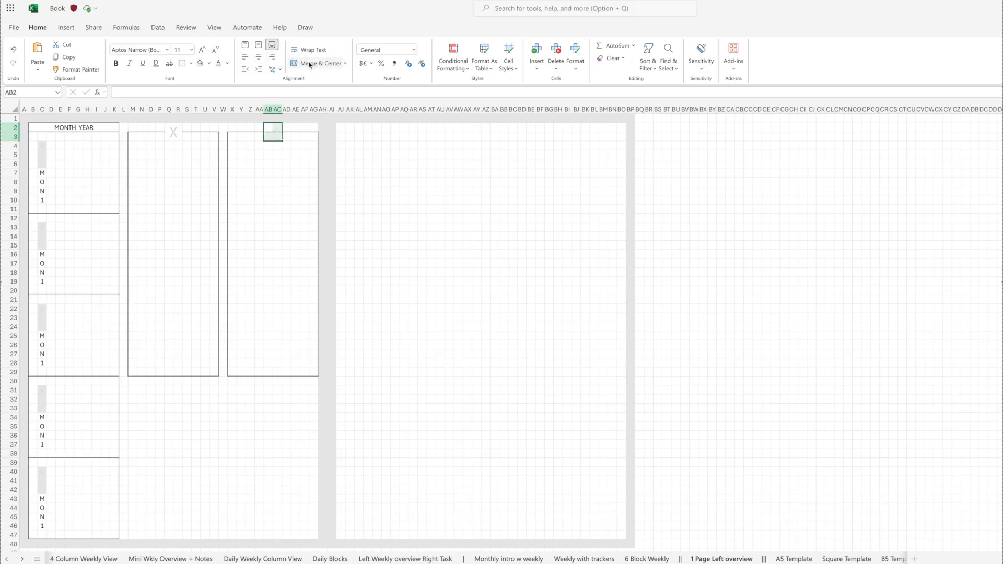
pyautogui.click(310, 64)
pyautogui.click(172, 132)
pyautogui.hotkey('ctrl', 'c')
pyautogui.click(273, 132)
pyautogui.hotkey('ctrl', 'v')
pyautogui.click(277, 181)
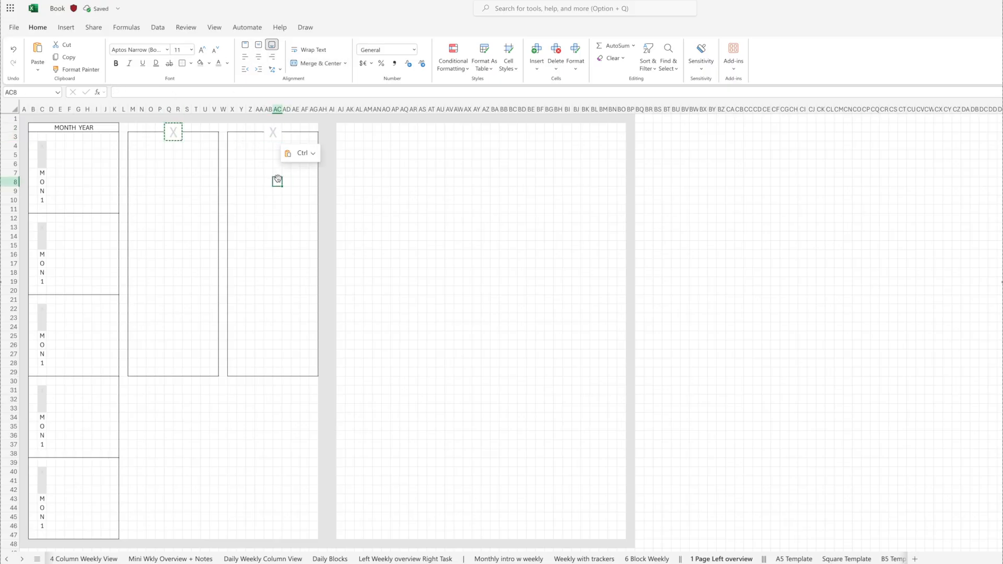
# - Merge and centre M31:N32 below the first tall box, enter X, and apply a light grey fill and grey font colour
pyautogui.moveTo(131, 389); pyautogui.dragTo(140, 397)
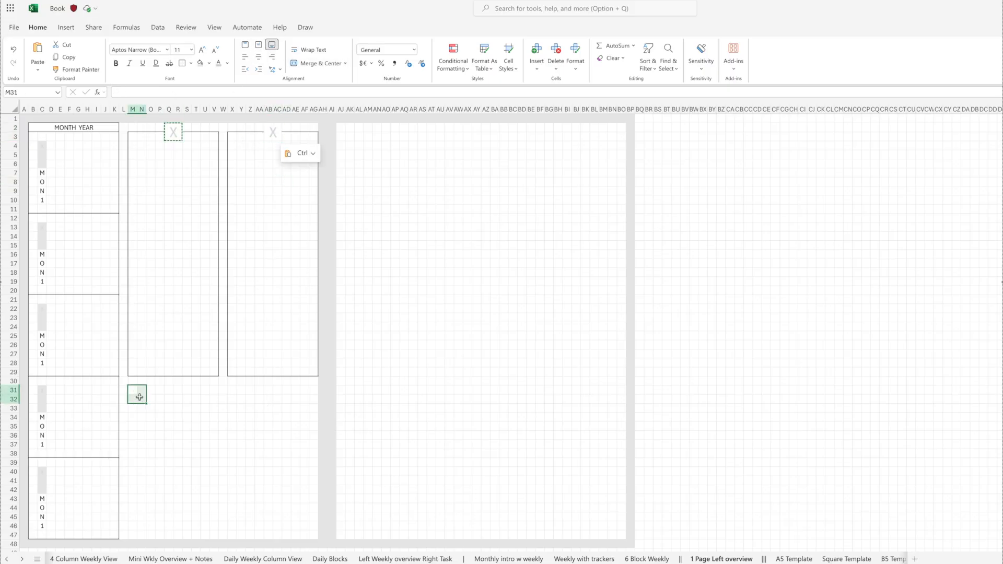
pyautogui.click(316, 63)
pyautogui.click(258, 46)
pyautogui.doubleClick(136, 400)
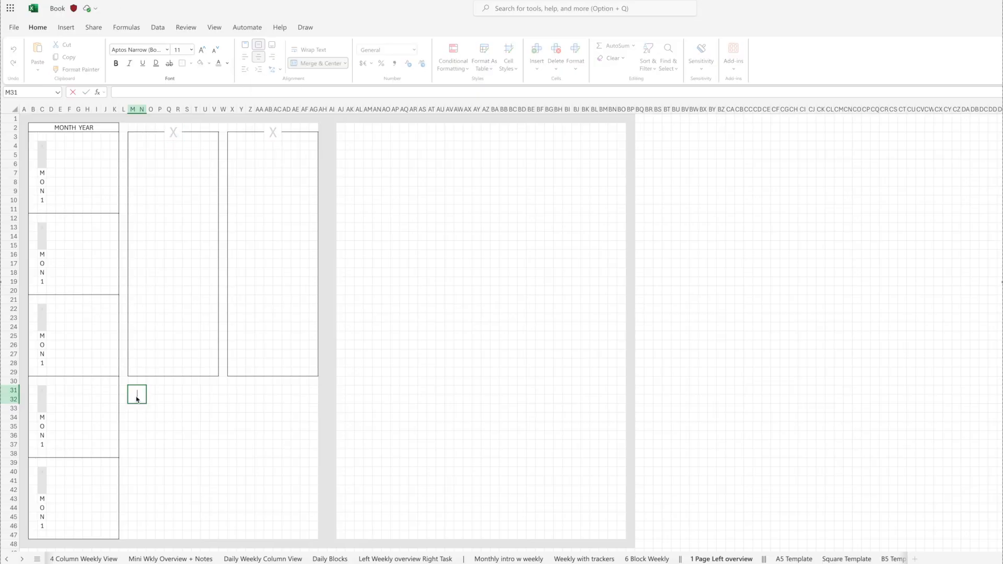
pyautogui.write('X')
pyautogui.press('Return')
pyautogui.click(140, 395)
pyautogui.click(201, 63)
pyautogui.click(219, 64)
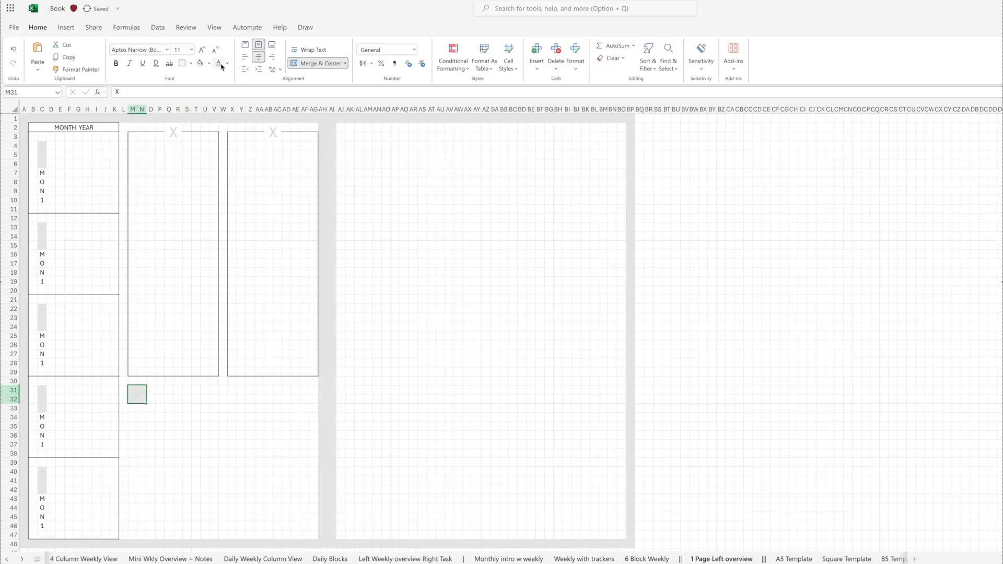
# - Merge P31:V32 beside the grey placeholder, align it to the middle and enter the heading NOTES
pyautogui.moveTo(161, 393); pyautogui.dragTo(214, 398)
pyautogui.click(258, 46)
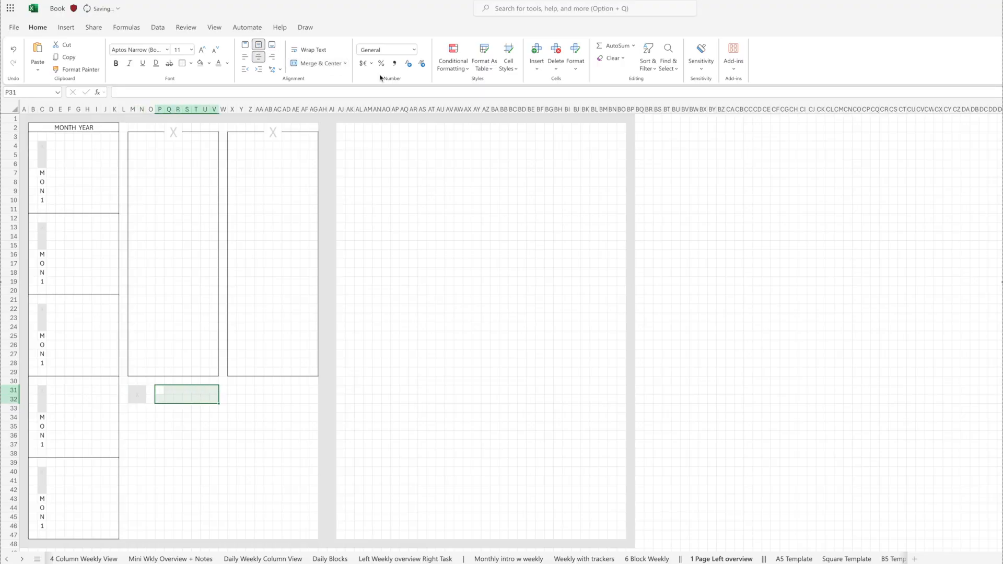
pyautogui.click(316, 64)
pyautogui.click(241, 391)
pyautogui.click(193, 389)
pyautogui.write('NOTES')
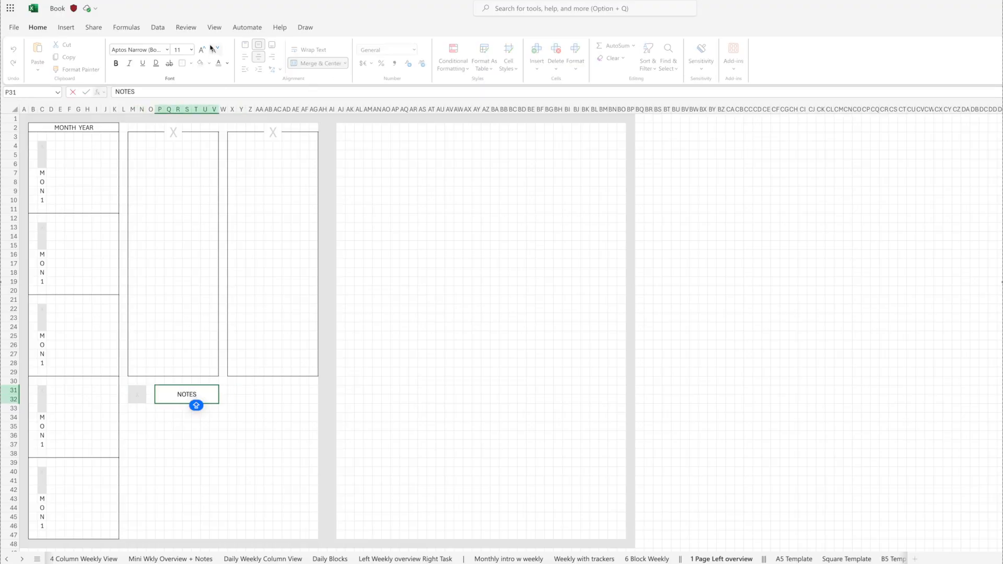
pyautogui.press('Return')
# - Enlarge the NOTES heading to size 18 and left-align it
pyautogui.click(195, 393)
pyautogui.click(202, 50)
pyautogui.click(202, 50)
pyautogui.click(202, 50)
pyautogui.click(203, 51)
pyautogui.click(245, 57)
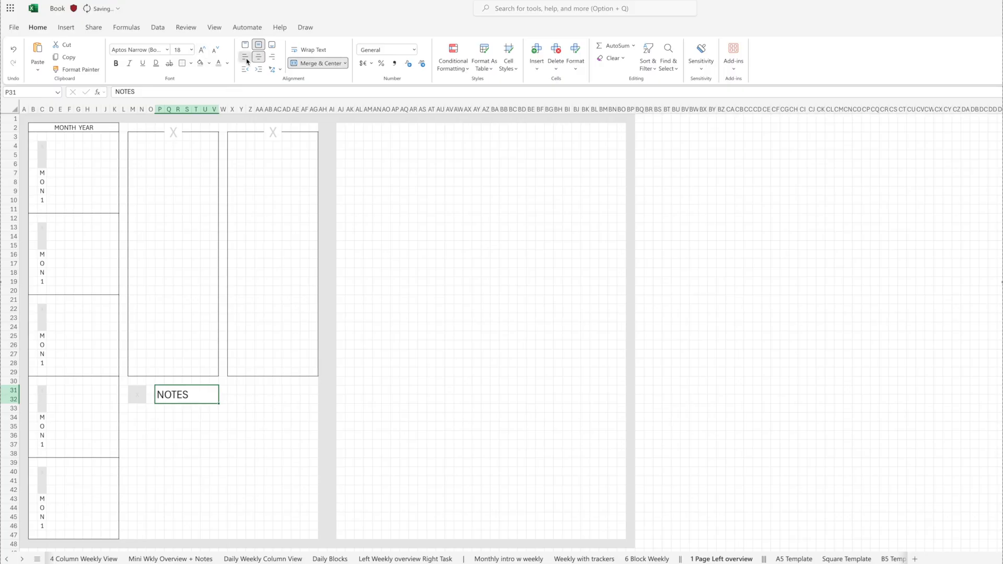
pyautogui.click(206, 491)
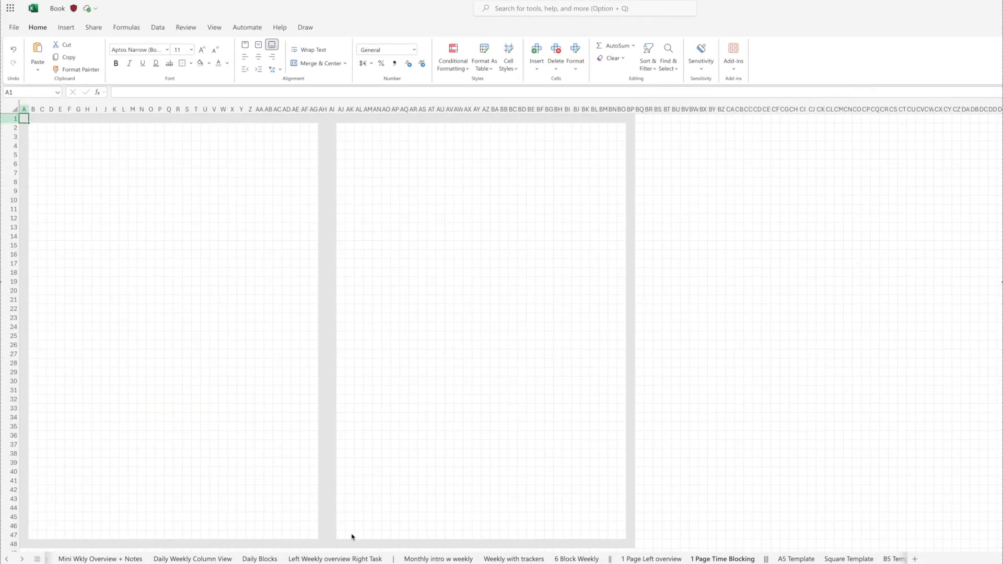
# - On the 1 Page Time Blocking sheet, outline AK28:AL47 and enter hours 8 to 12 in every second AJ cell from AJ28
pyautogui.moveTo(352, 537); pyautogui.dragTo(362, 368)
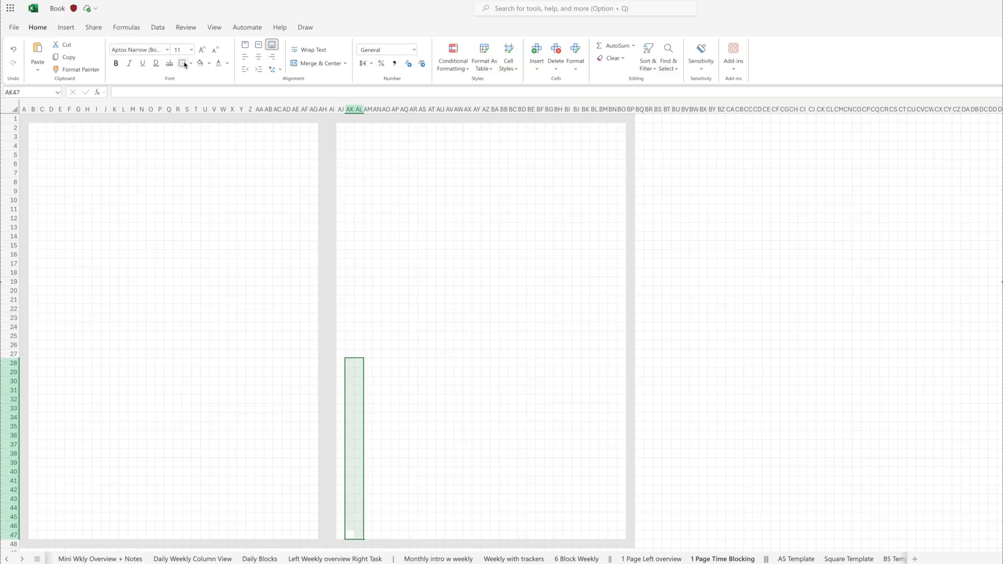
pyautogui.click(415, 354)
pyautogui.click(341, 365)
pyautogui.write('8')
pyautogui.press('Return')
pyautogui.press('Return')
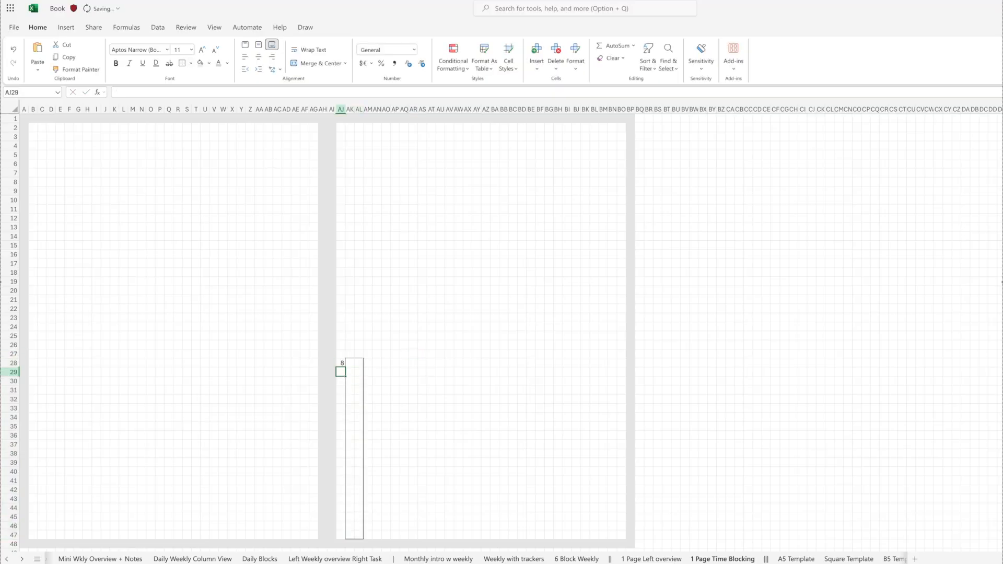
pyautogui.write('9')
pyautogui.press('Return')
pyautogui.press('Return')
pyautogui.write('10')
pyautogui.press('Return')
pyautogui.press('Return')
pyautogui.write('11')
pyautogui.press('Return')
pyautogui.press('Return')
pyautogui.write('12')
pyautogui.press('Return')
pyautogui.press('Return')
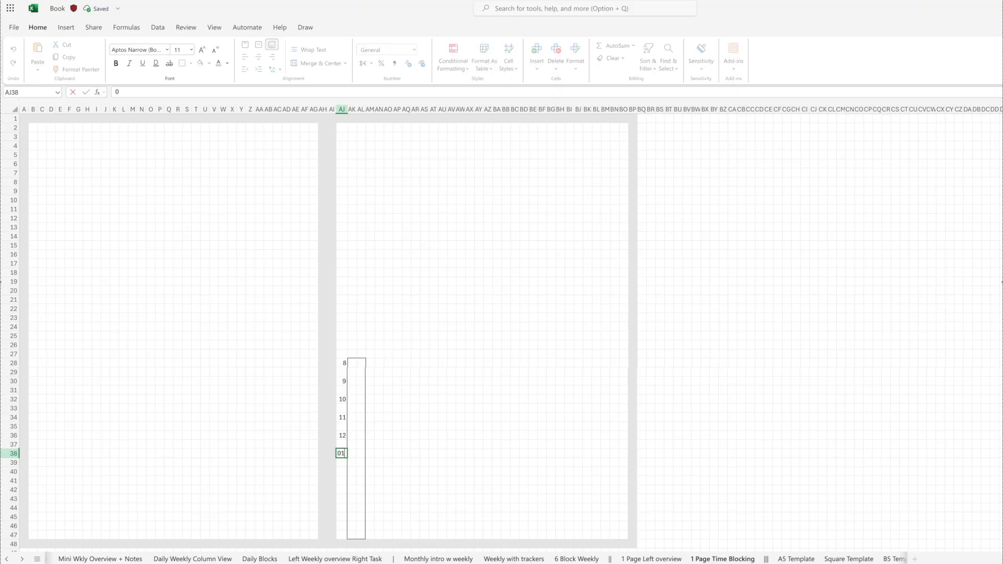
# - Continue the hour labels with 1 to 5 in every second cell from AJ38 to AJ46
pyautogui.write('12')
pyautogui.press('Return')
pyautogui.press('Return')
pyautogui.write('3')
pyautogui.press('Return')
pyautogui.press('Return')
pyautogui.write('4')
pyautogui.press('Return')
pyautogui.press('Return')
pyautogui.write('5')
pyautogui.click(388, 362)
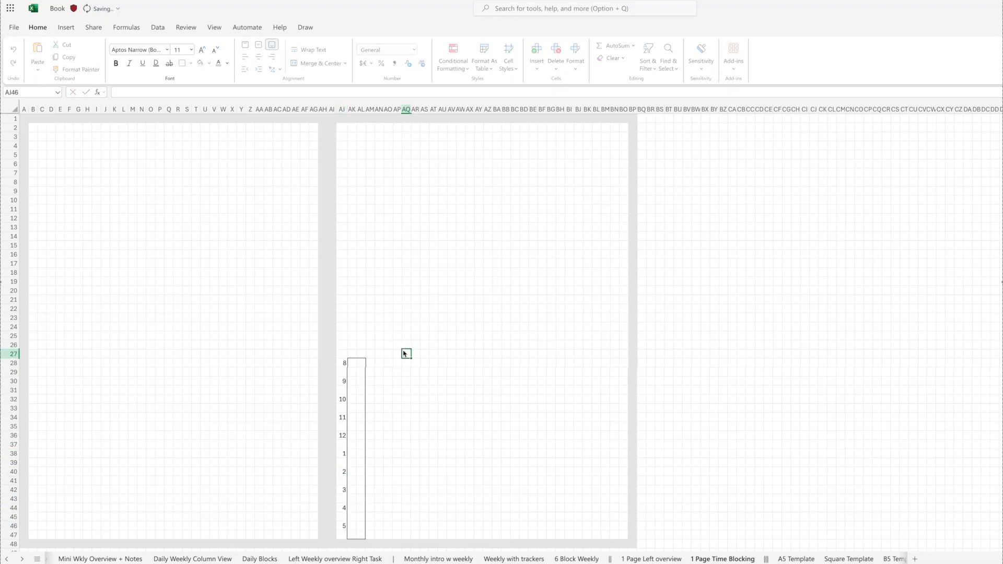
# - Left-align the hour labels in AJ28:AJ47
pyautogui.moveTo(342, 362); pyautogui.dragTo(342, 534)
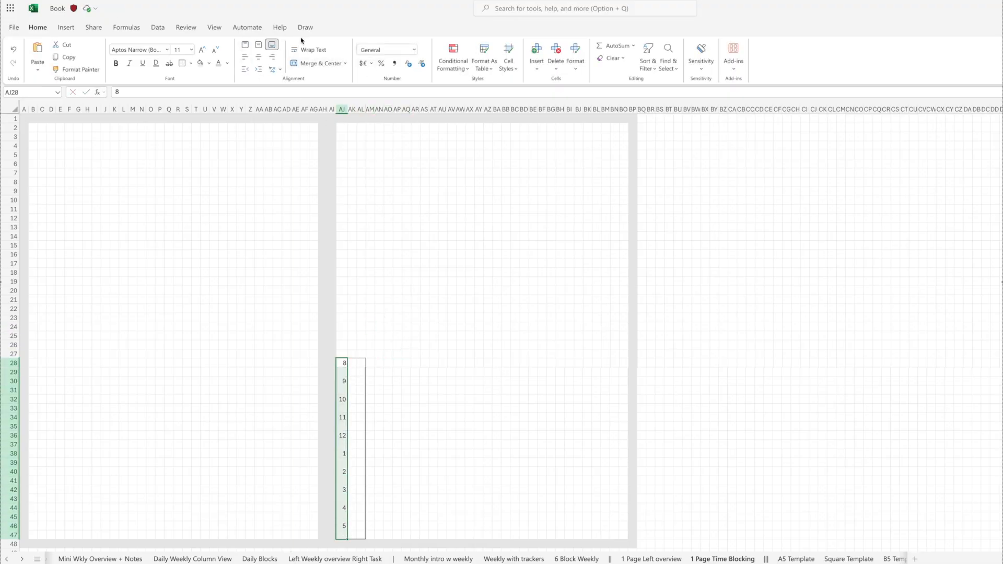
pyautogui.click(245, 56)
pyautogui.click(423, 273)
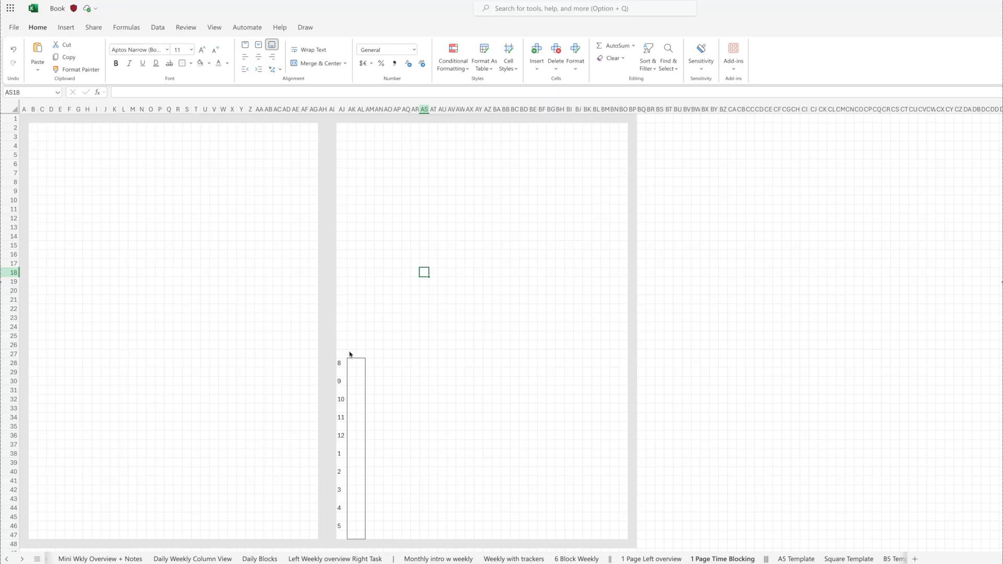
# - Merge AR25:AS26 above the time column, enter the placeholder ## and centre it
pyautogui.click(342, 361)
pyautogui.click(370, 363)
pyautogui.moveTo(342, 337); pyautogui.dragTo(423, 347)
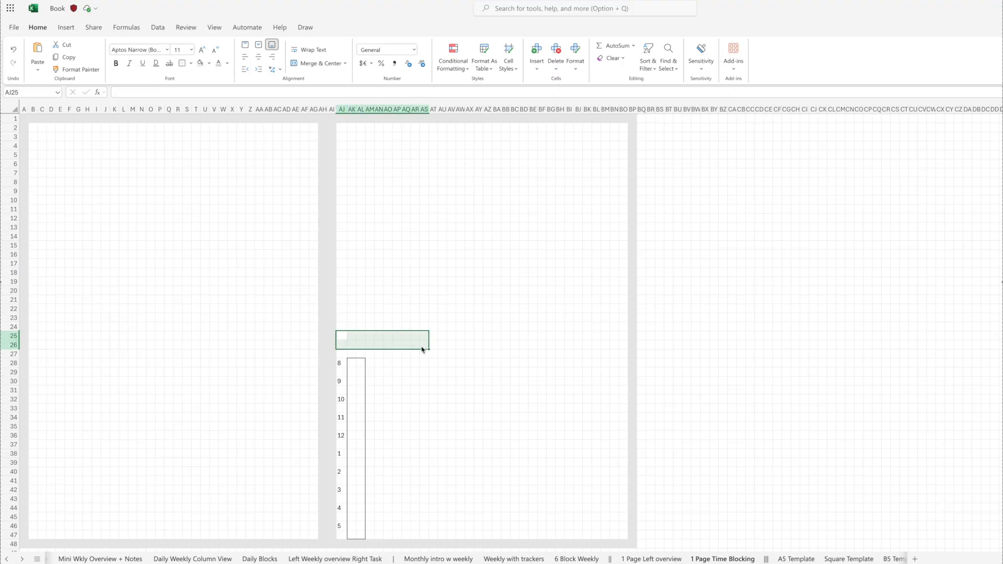
pyautogui.click(420, 342)
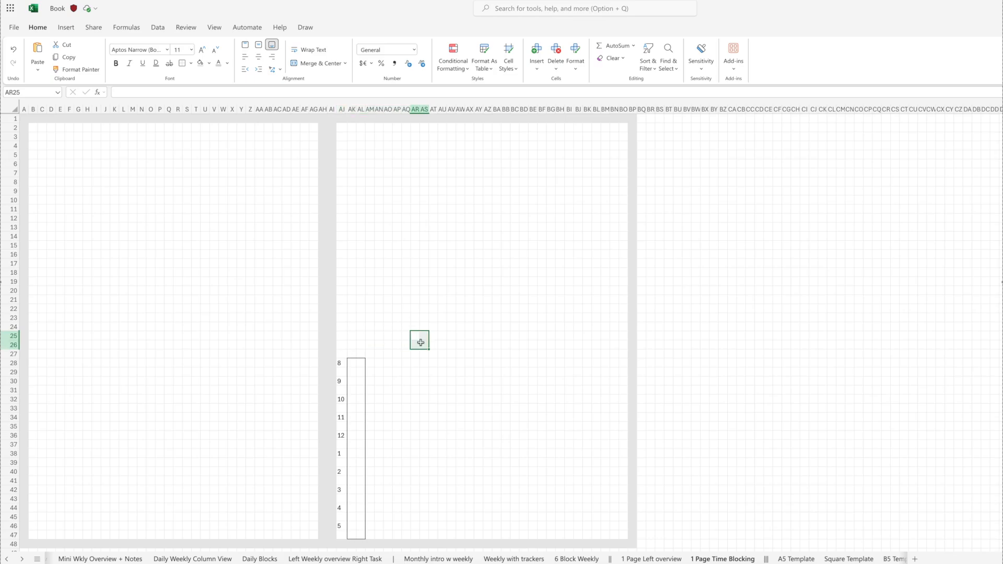
pyautogui.doubleClick(423, 343)
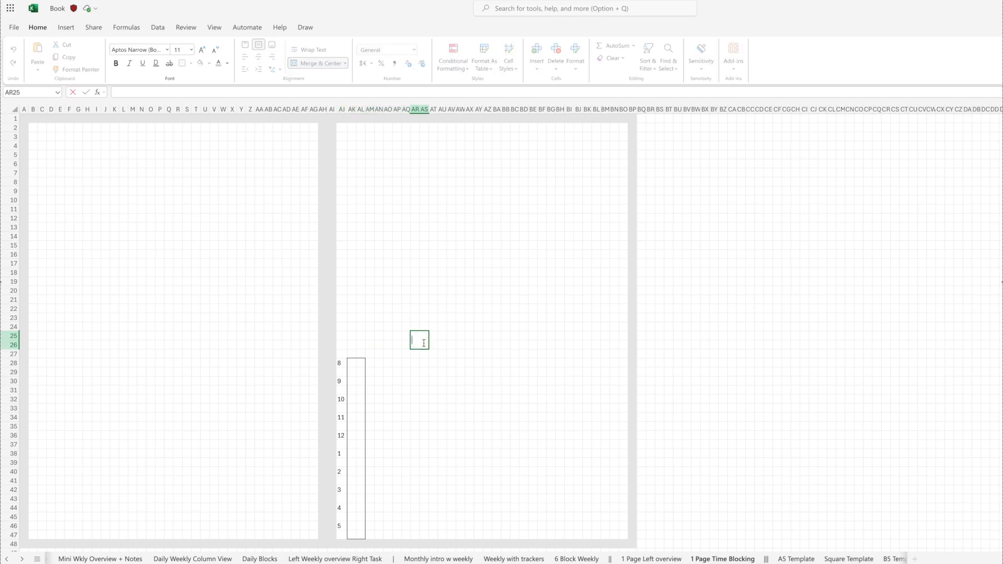
pyautogui.write('##')
pyautogui.click(450, 345)
pyautogui.click(415, 343)
pyautogui.click(258, 56)
# - Merge AJ25:AQ26 beside the ## placeholder and enter the heading Monday
pyautogui.moveTo(342, 337); pyautogui.dragTo(406, 345)
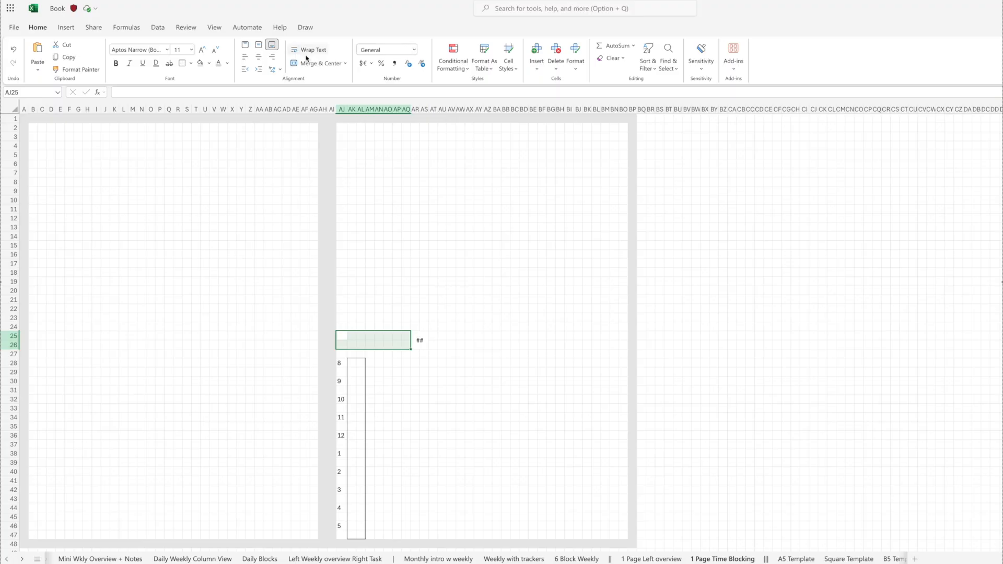
pyautogui.click(308, 63)
pyautogui.write('Monday')
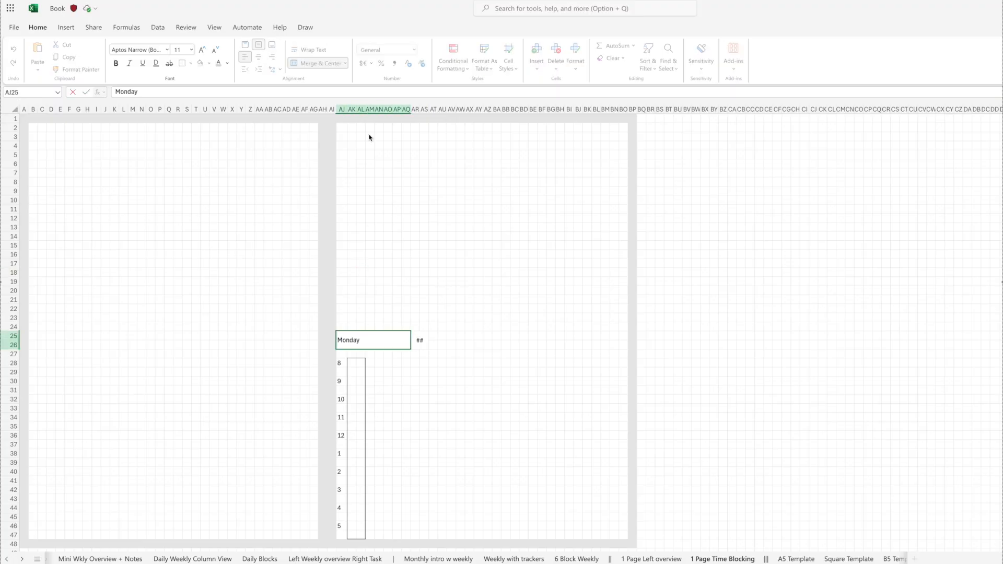
pyautogui.press('Return')
# - Change the heading in AJ25 to MONDAY in capitals at font size 24, and make the ## placeholder bold
pyautogui.tripleClick(362, 341)
pyautogui.write('MONDAY')
pyautogui.click(416, 291)
pyautogui.click(384, 339)
pyautogui.press('Right')
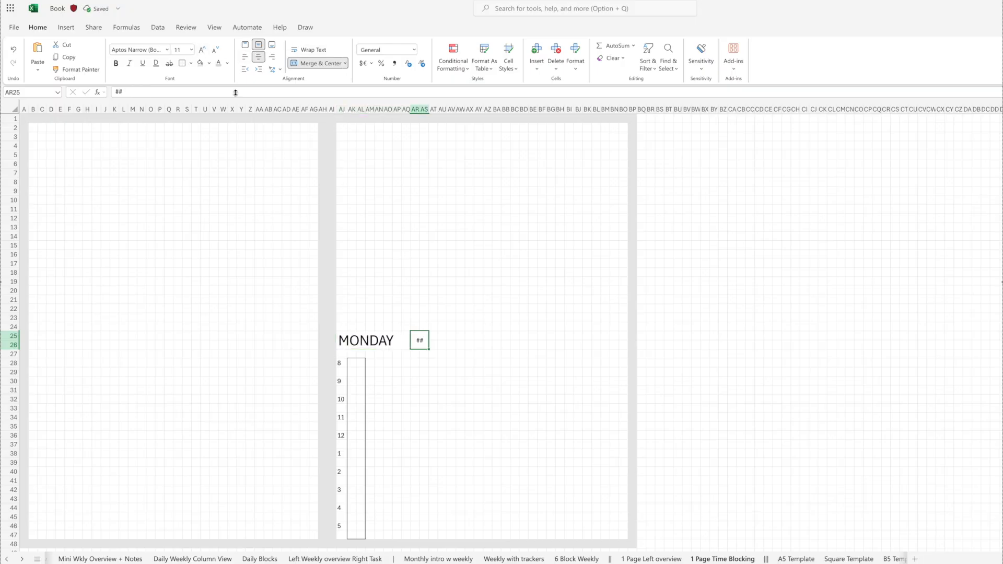
# - Copy the day block AJ25:AS47 twice to the right, starting in AU25 and BF25
pyautogui.moveTo(366, 342); pyautogui.dragTo(419, 539)
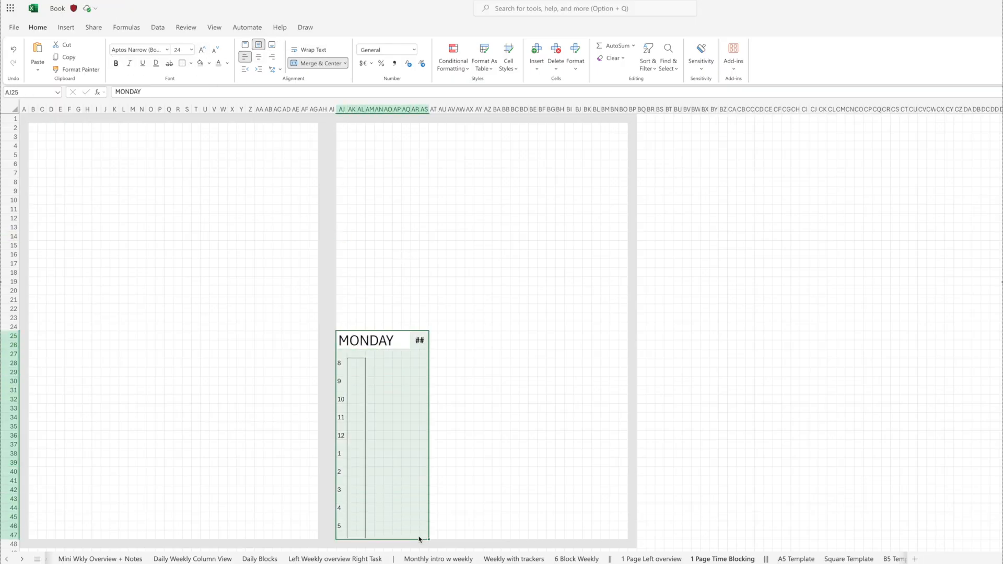
pyautogui.moveTo(441, 335)
pyautogui.mouseDown()
pyautogui.moveTo(515, 544)
pyautogui.moveTo(521, 535)
pyautogui.mouseUp()
pyautogui.hotkey('ctrl', 'v')
pyautogui.moveTo(541, 338); pyautogui.dragTo(622, 533)
pyautogui.hotkey('ctrl', 'v')
# - Compare the block and gap sizes, try pasting a single day block at AJ2, and undo the last pastes
pyautogui.moveTo(434, 337); pyautogui.dragTo(434, 535)
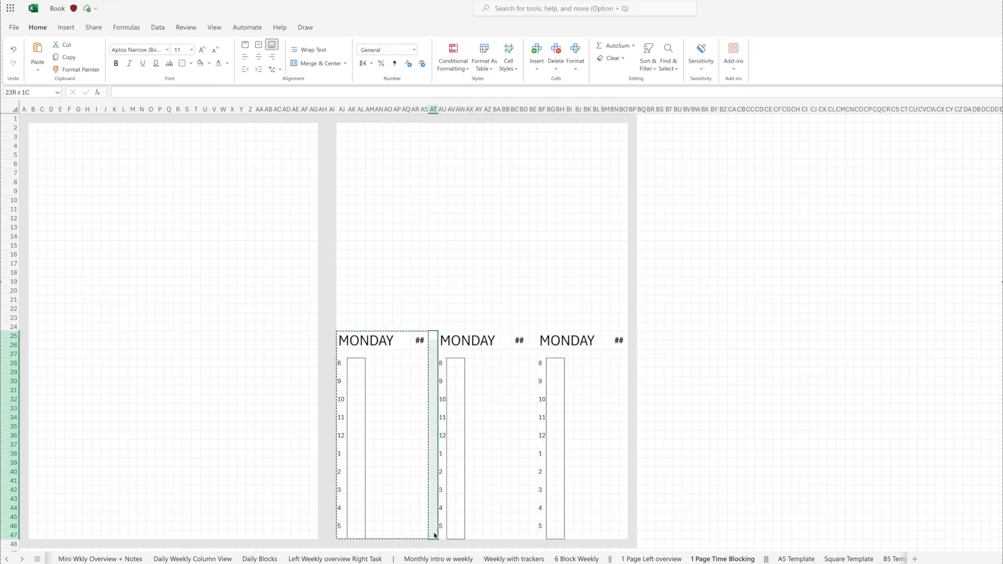
pyautogui.moveTo(341, 320); pyautogui.dragTo(339, 133)
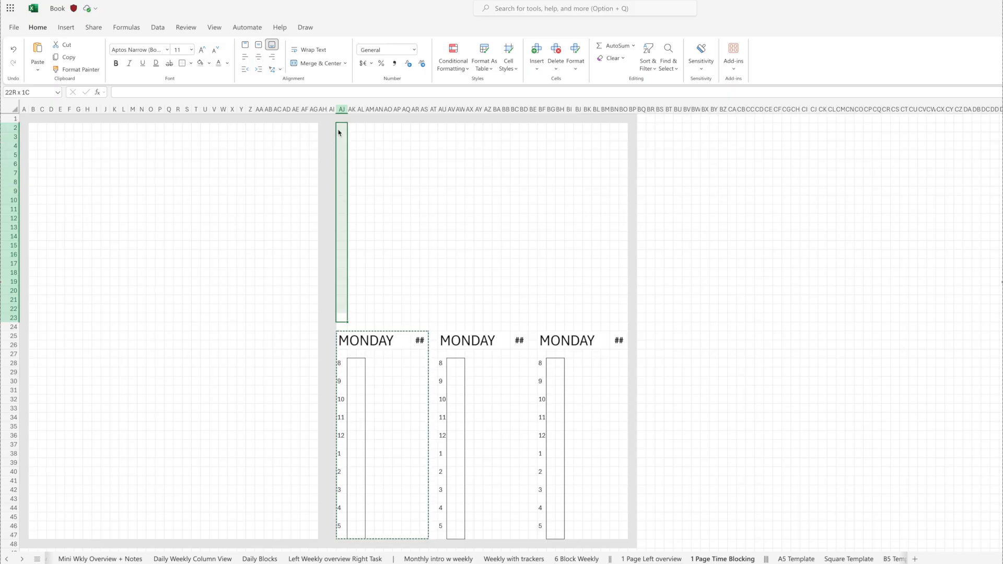
pyautogui.moveTo(434, 336); pyautogui.dragTo(434, 533)
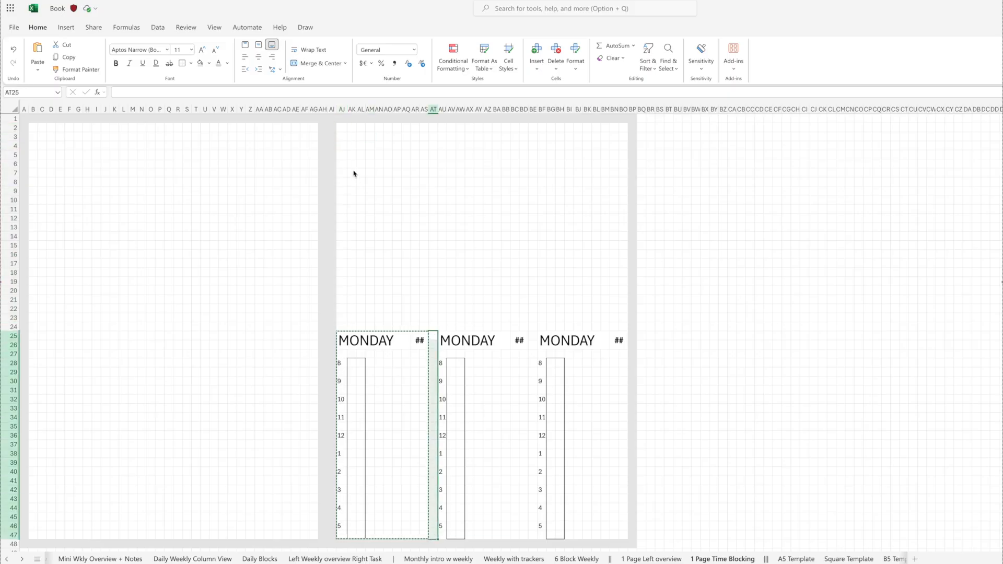
pyautogui.moveTo(341, 127); pyautogui.dragTo(626, 314)
pyautogui.hotkey('ctrl', 'v')
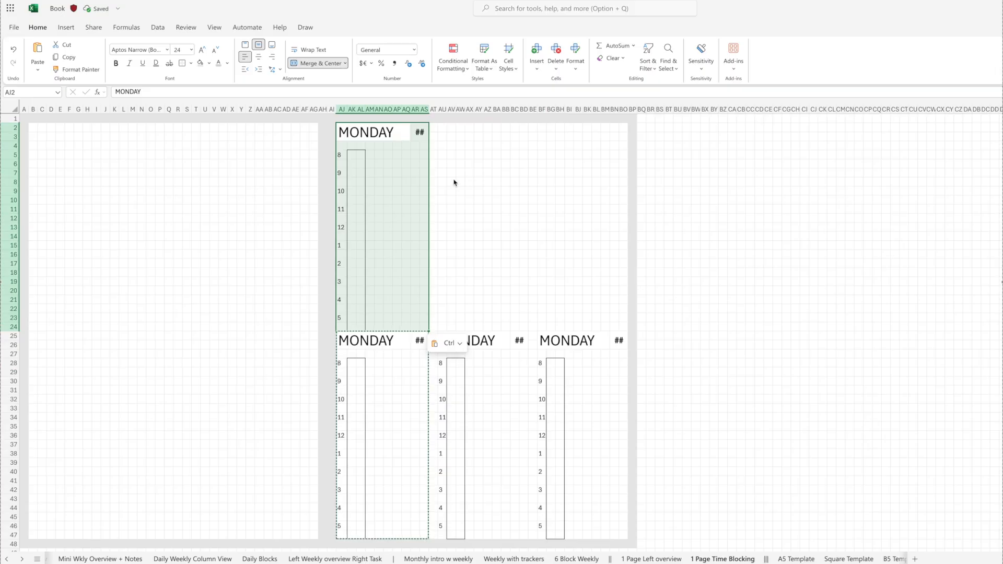
pyautogui.hotkey('ctrl', 'z')
pyautogui.hotkey('ctrl', 'z')
# - Restore the third day block and copy all three blocks from AJ25:BO47 to the upper half at AJ2
pyautogui.click(390, 311)
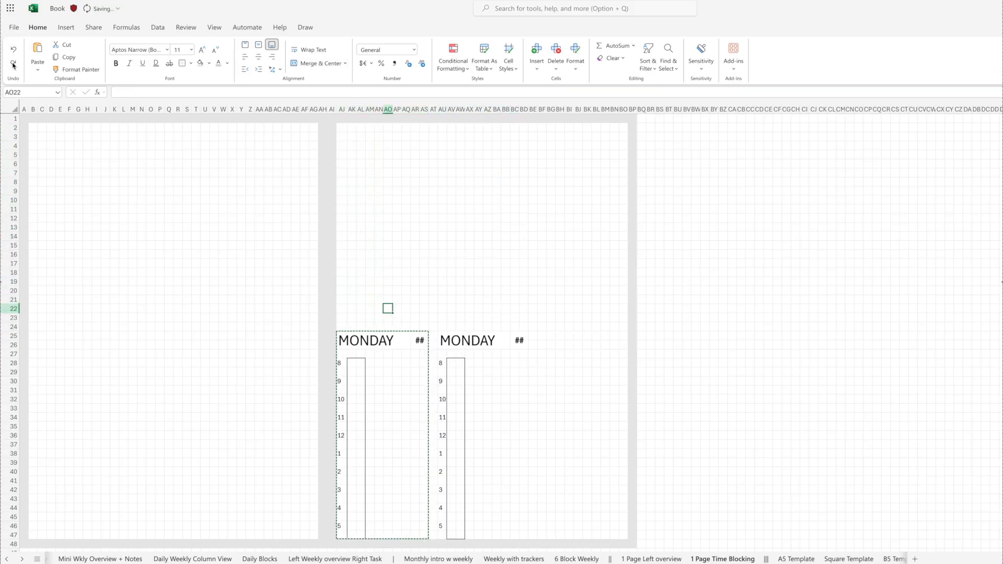
pyautogui.click(13, 64)
pyautogui.click(13, 64)
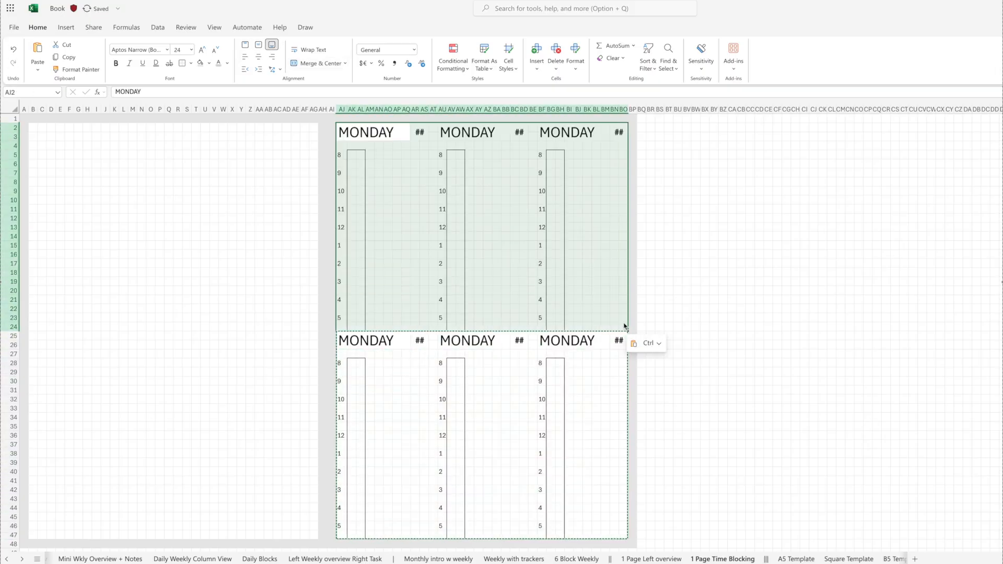
# - Rename the second and third upper block headings to TUESDAY and WEDNESDAY
pyautogui.click(377, 133)
pyautogui.click(463, 134)
pyautogui.write('TUESDAY')
pyautogui.click(570, 133)
pyautogui.write('WE')
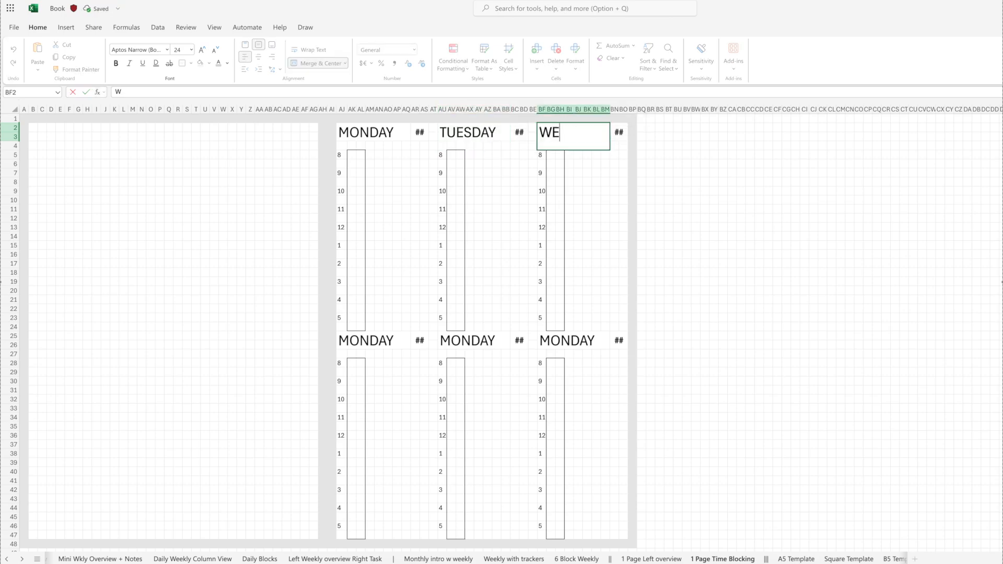
pyautogui.write('DNESDAY')
# - Rename the three lower block headings to THURSDAY, FRIDAY and NOTES
pyautogui.click(372, 341)
pyautogui.write('THURSDAY')
pyautogui.click(457, 343)
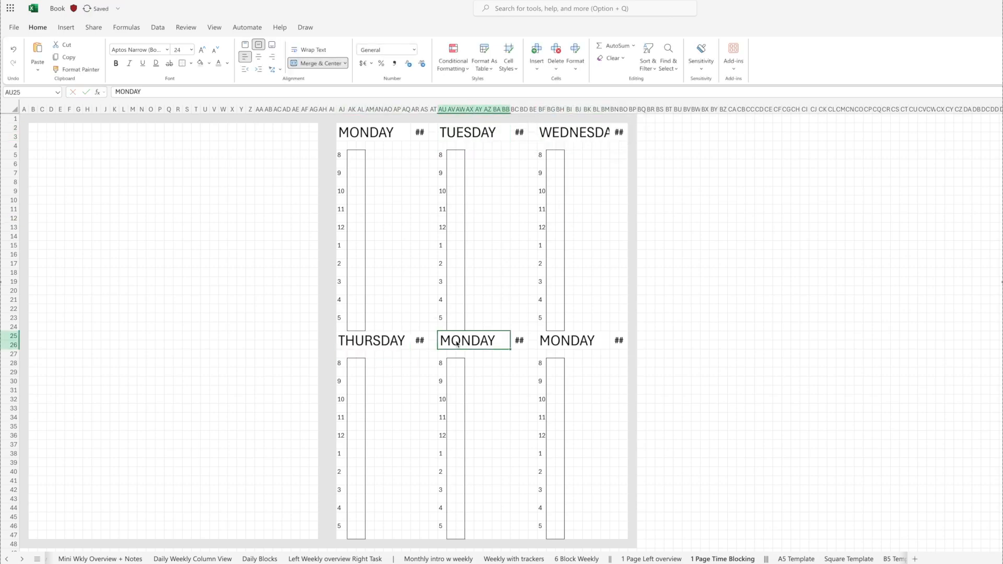
pyautogui.write('FRIDAY')
pyautogui.click(548, 341)
pyautogui.write('NOTES')
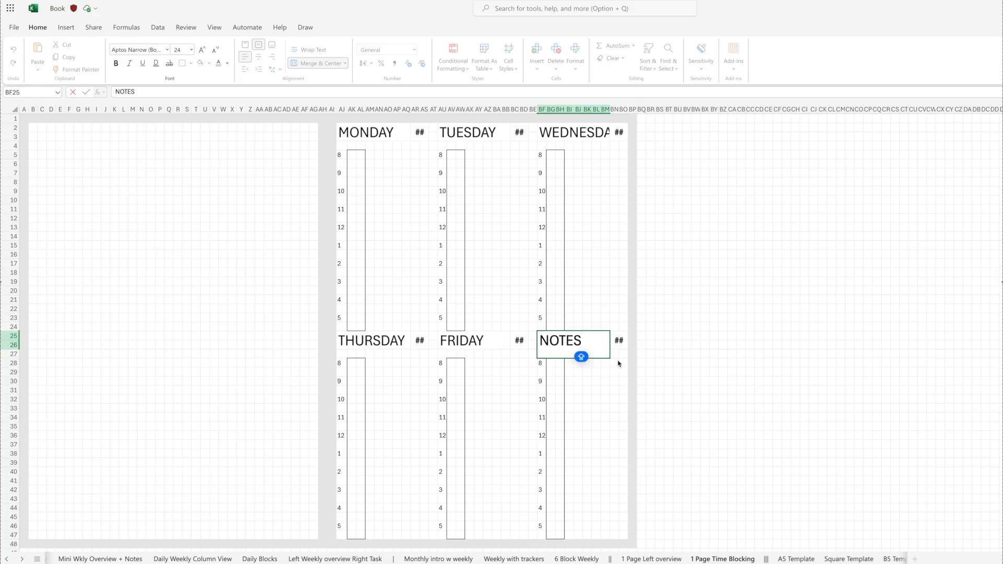
# - Clear the NOTES block by deleting its ## placeholder and removing the hours and borders from BF27:BO47
pyautogui.click(619, 341)
pyautogui.press('Delete')
pyautogui.moveTo(542, 354); pyautogui.dragTo(624, 534)
pyautogui.press('Delete')
pyautogui.click(191, 63)
pyautogui.click(204, 143)
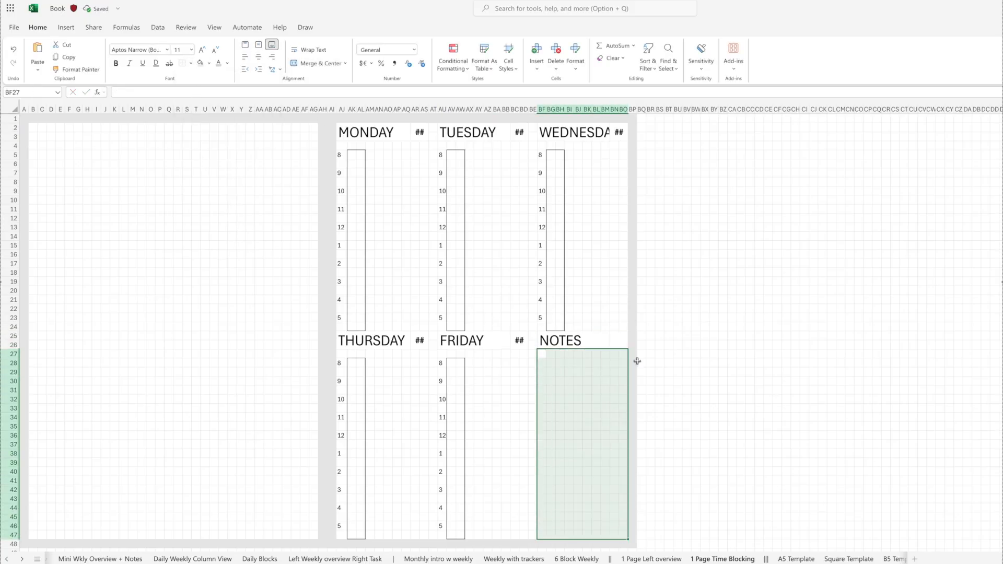
pyautogui.click(700, 318)
pyautogui.moveTo(341, 355); pyautogui.dragTo(623, 357)
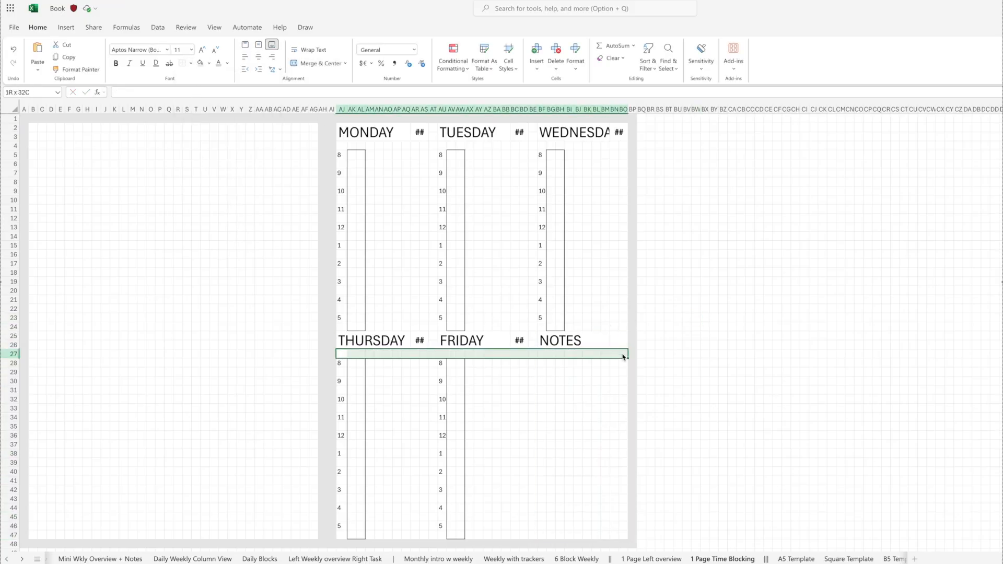
pyautogui.moveTo(353, 340); pyautogui.dragTo(617, 352)
pyautogui.moveTo(342, 354); pyautogui.dragTo(620, 344)
pyautogui.click(713, 326)
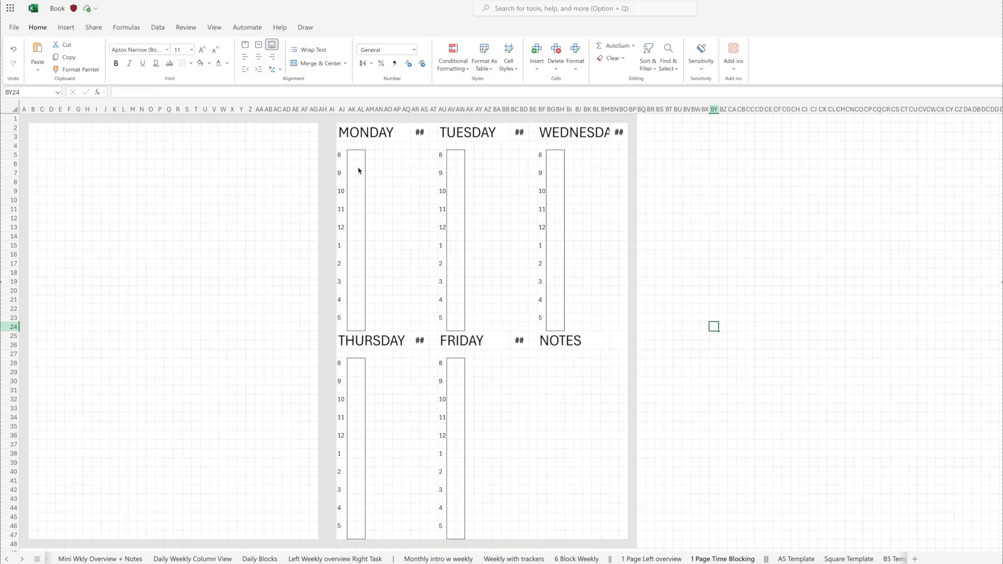
# - Shade Monday's 8 o'clock slot AK5:AL6 grey and label it FOCUS TIME in AM5
pyautogui.moveTo(352, 157); pyautogui.dragTo(362, 163)
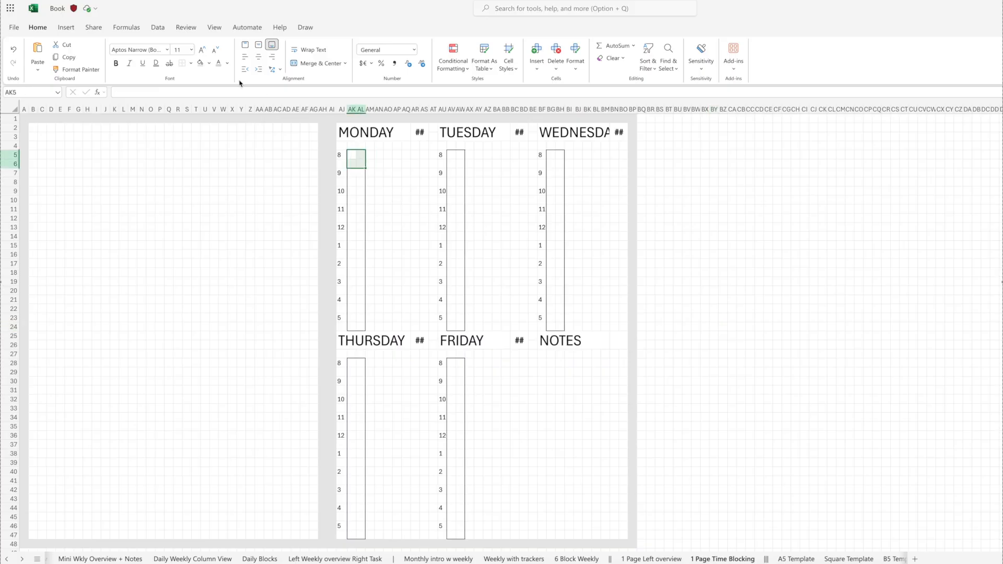
pyautogui.click(200, 63)
pyautogui.click(371, 155)
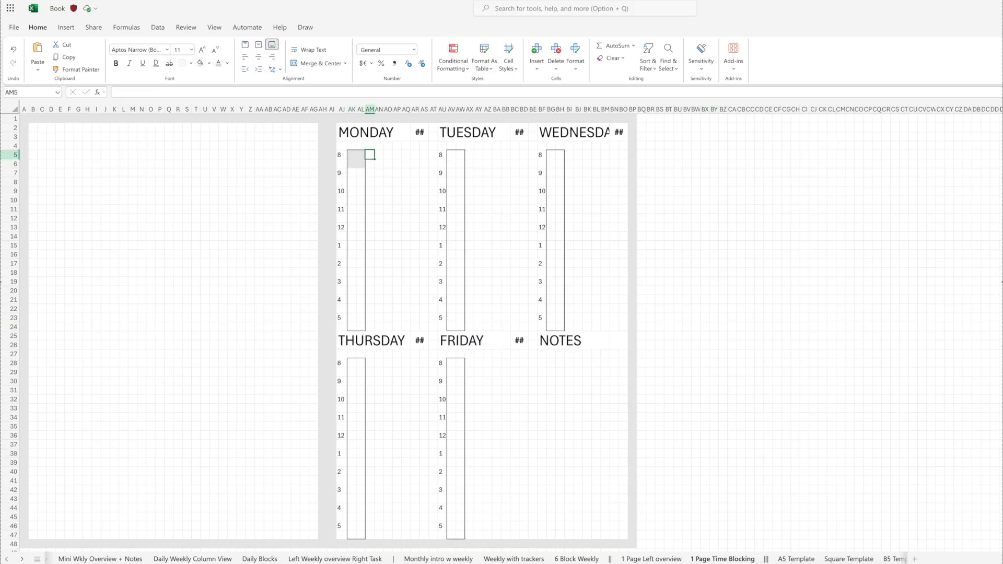
pyautogui.write('FOCUS TIME')
# - Shade Monday's 12 o'clock slot AK13:AL14 grey and label it LUNCH in AM13
pyautogui.moveTo(352, 226); pyautogui.dragTo(360, 236)
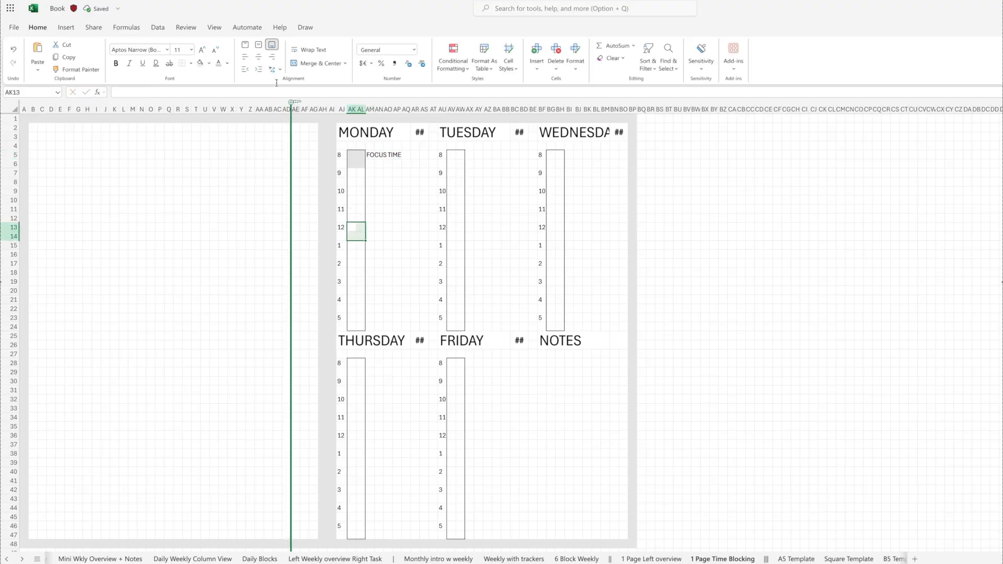
pyautogui.click(200, 64)
pyautogui.click(370, 228)
pyautogui.write('LUNCH')
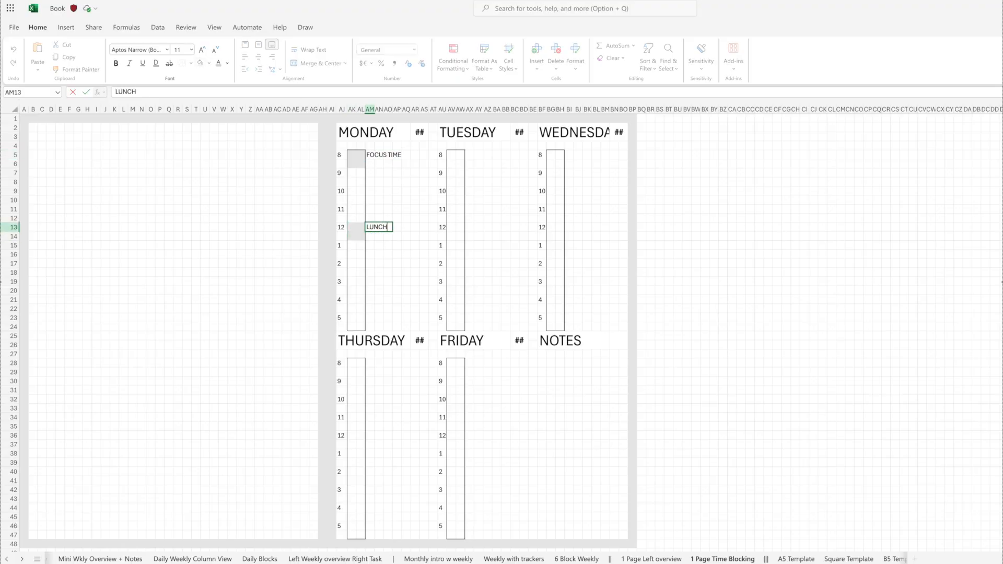
# - Shade the half-hour slot AK19:AL19 at Monday's 3 o'clock grey and label it PROJ REVIEW in AM19
pyautogui.click(372, 282)
pyautogui.click(364, 281)
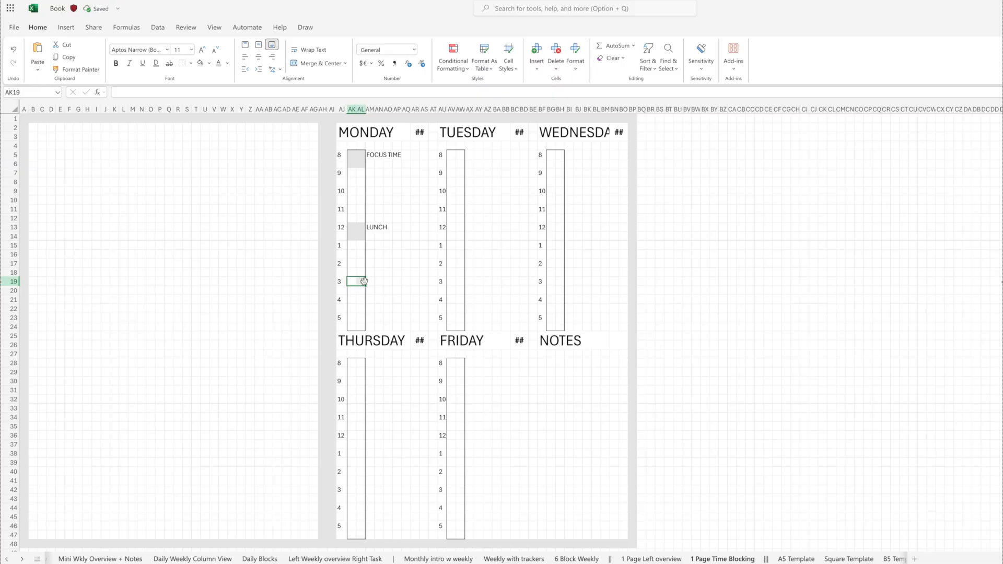
pyautogui.click(370, 285)
pyautogui.write('PROJ REVIEW')
pyautogui.click(396, 309)
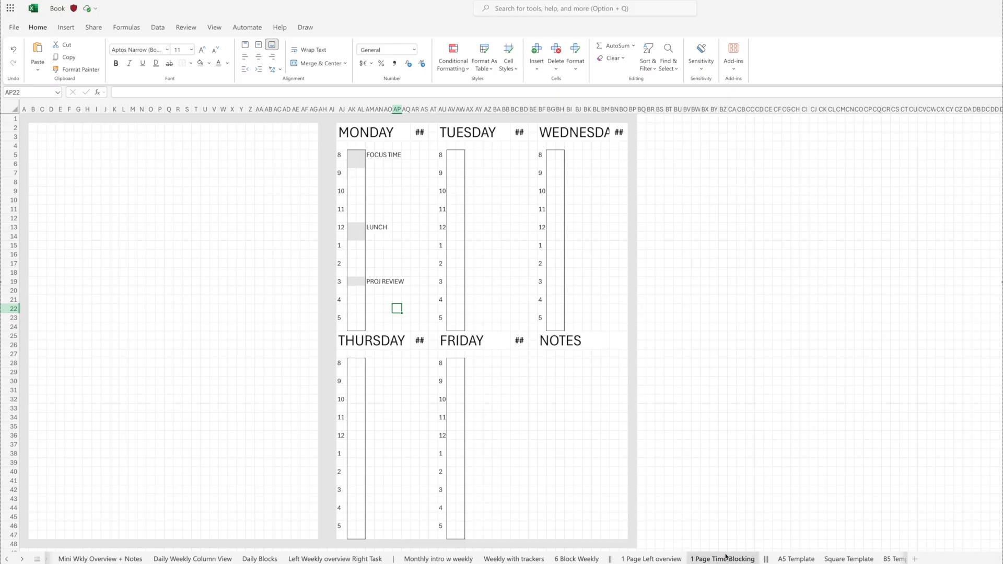
# - Duplicate the B5 template sheet and name the copy 2 Page Outside Edge Overview, placing it after 1 Page Time Blocking
pyautogui.click(893, 559)
pyautogui.rightClick(884, 559)
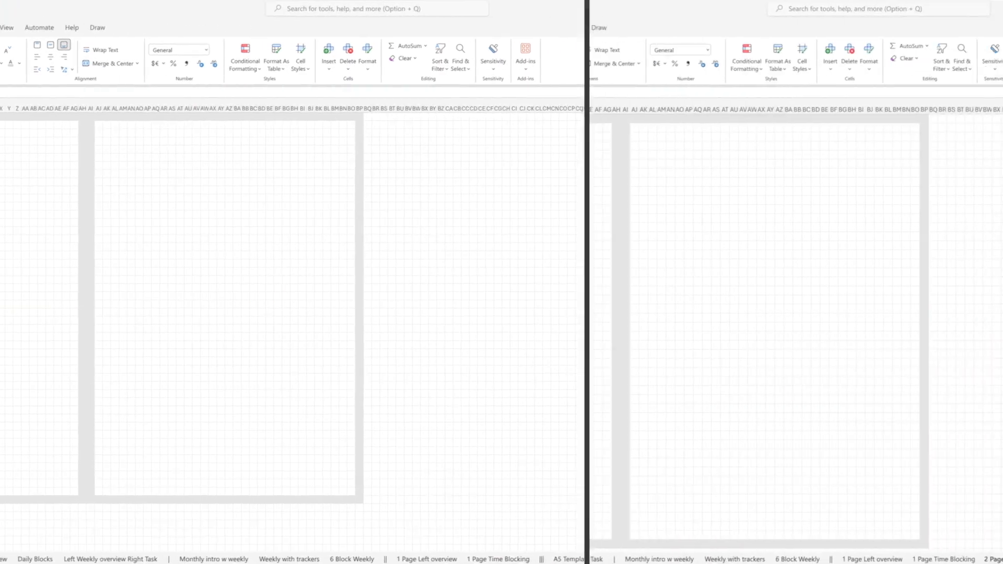
# - Give B2:N15 bottom and right borders and copy the block to B18:N31 and B34:N47
pyautogui.moveTo(32, 130); pyautogui.dragTo(138, 244)
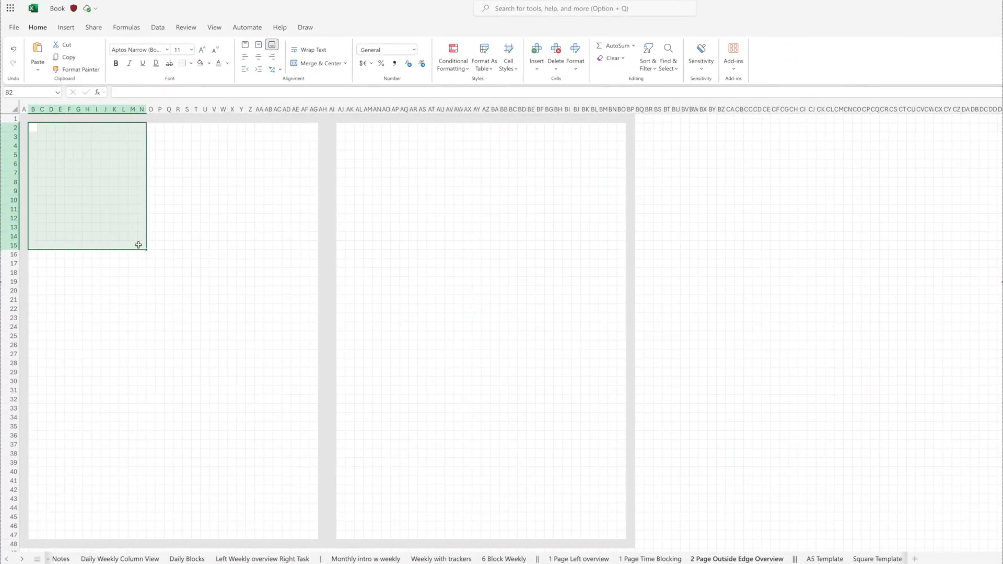
pyautogui.hotkey('ctrl', 'c')
pyautogui.moveTo(31, 271); pyautogui.dragTo(145, 390)
pyautogui.hotkey('ctrl', 'v')
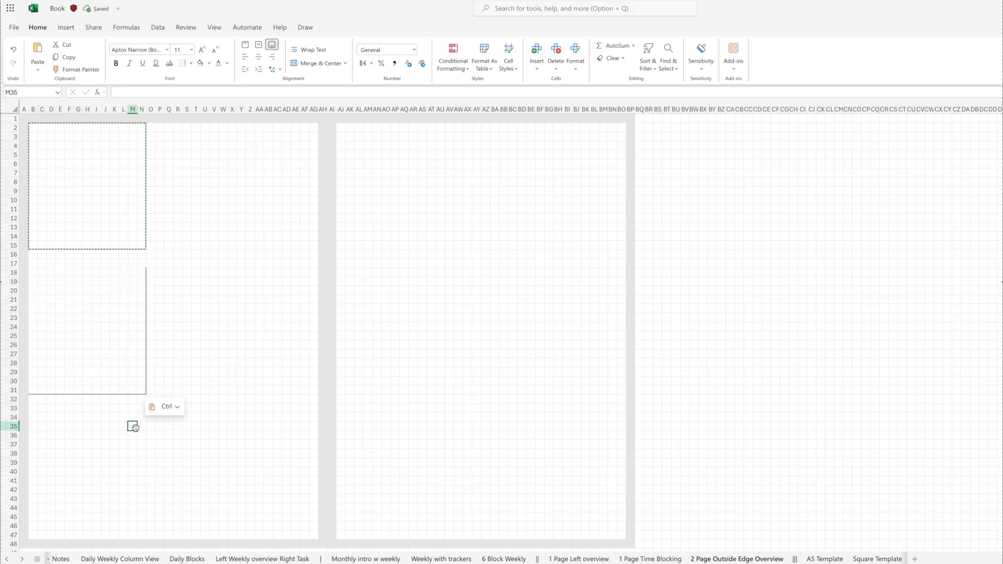
pyautogui.moveTo(33, 417); pyautogui.dragTo(141, 537)
pyautogui.hotkey('ctrl', 'v')
pyautogui.click(196, 480)
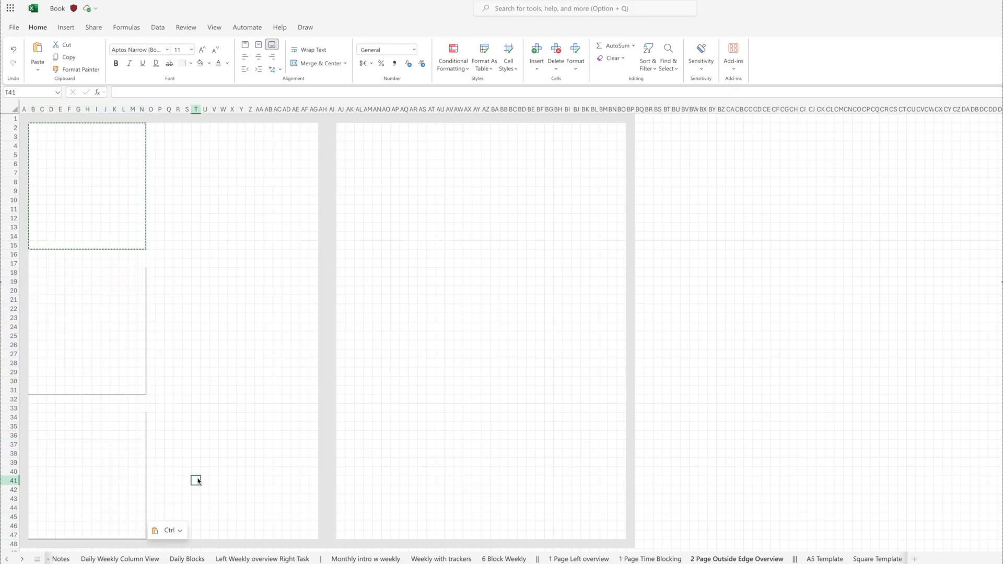
# - Add an outside border around the large block Q2:AG47 on the left page
pyautogui.click(160, 155)
pyautogui.doubleClick(169, 135)
pyautogui.moveTo(168, 128); pyautogui.dragTo(318, 535)
pyautogui.click(190, 63)
pyautogui.click(207, 102)
# - Remove the borders from Q2:AG2 so the large block is open at its top edge
pyautogui.moveTo(168, 128); pyautogui.dragTo(313, 128)
pyautogui.click(190, 63)
pyautogui.click(265, 81)
pyautogui.click(214, 200)
# - Restore the left border on Q2 and the right border on AG2
pyautogui.click(168, 127)
pyautogui.click(190, 63)
pyautogui.click(228, 82)
pyautogui.click(268, 164)
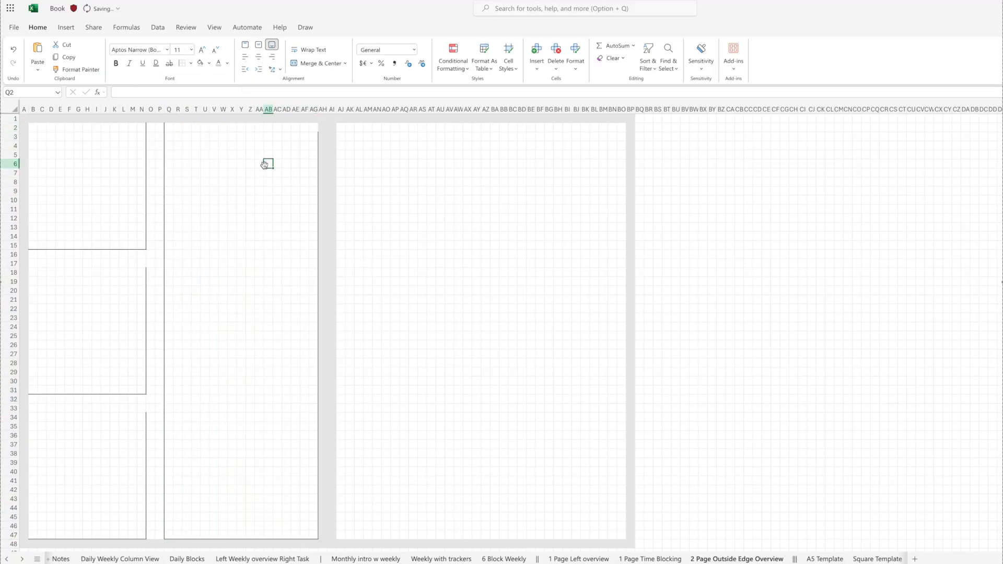
pyautogui.click(313, 127)
pyautogui.click(191, 64)
pyautogui.click(247, 82)
pyautogui.click(267, 182)
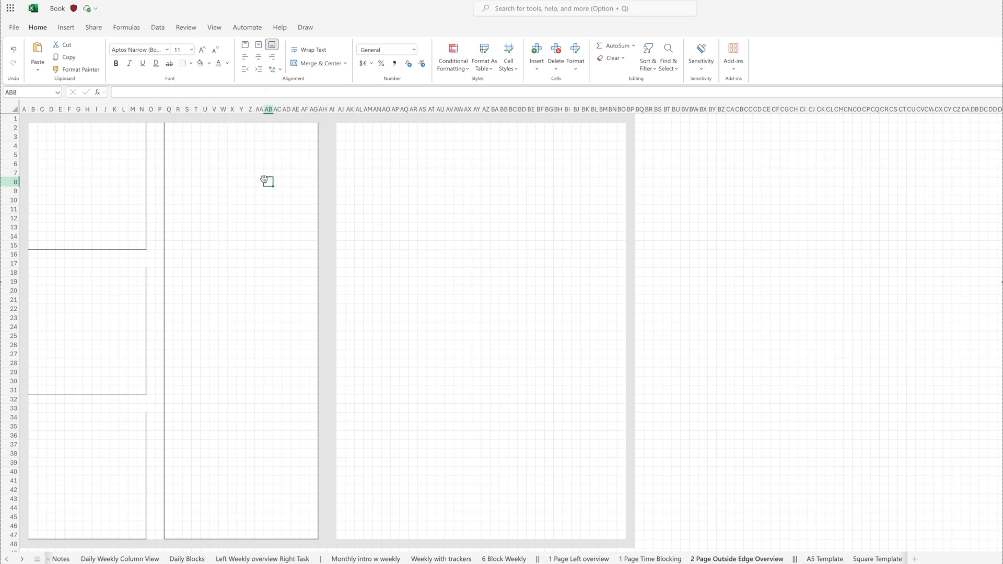
# - Copy the large bordered block Q2:AG47 to AJ2:AZ47 on the right page
pyautogui.moveTo(168, 127); pyautogui.dragTo(316, 536)
pyautogui.hotkey('ctrl', 'c')
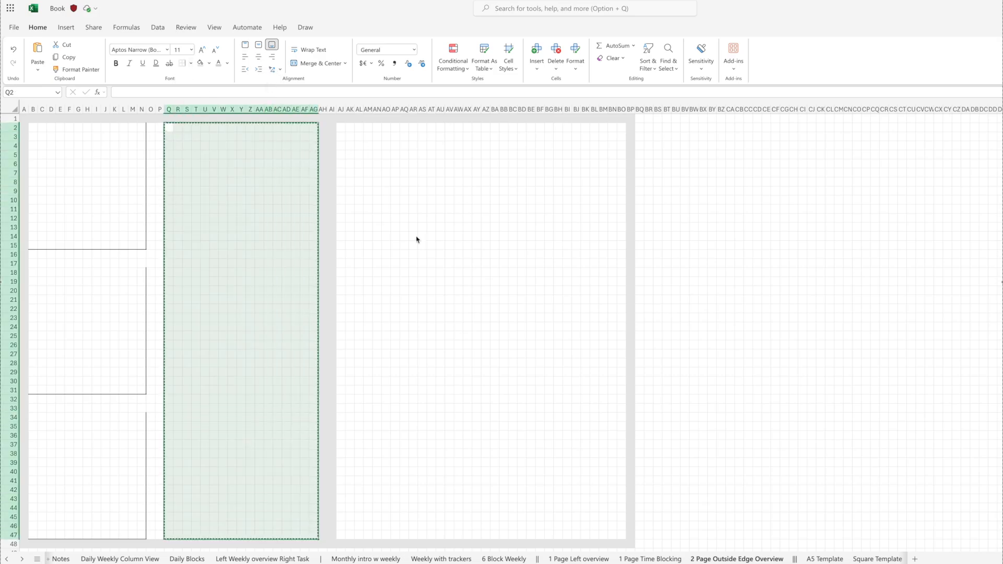
pyautogui.moveTo(174, 127); pyautogui.dragTo(487, 536)
pyautogui.click(368, 199)
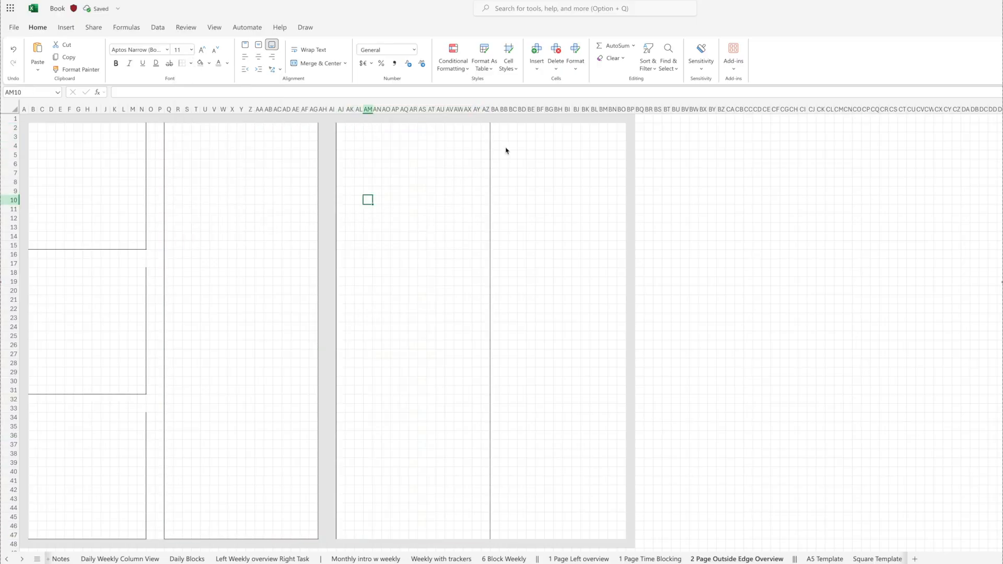
# - Give BC2:BO15 on the right page's outer edge left and bottom borders
pyautogui.moveTo(512, 127); pyautogui.dragTo(621, 242)
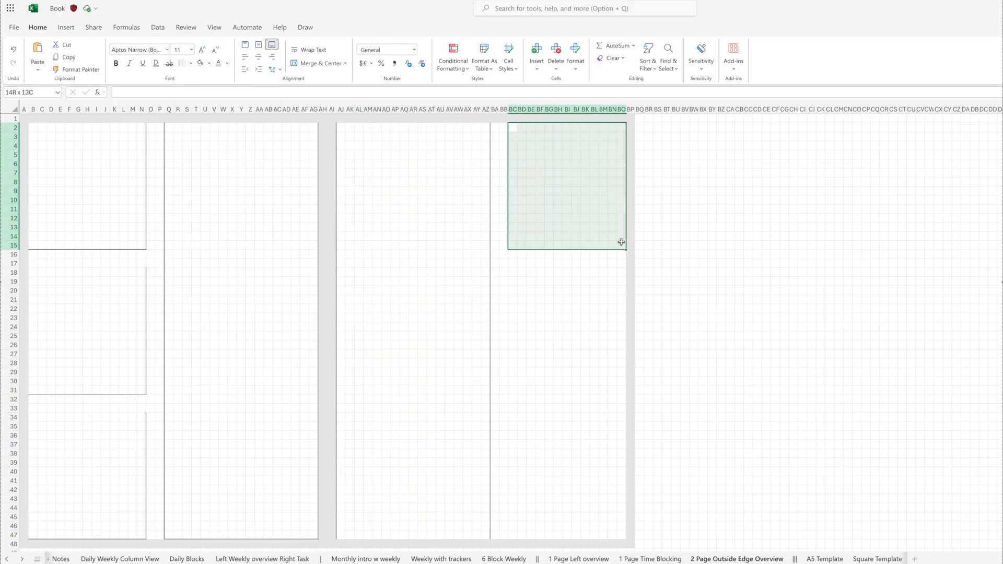
pyautogui.click(191, 64)
pyautogui.click(228, 82)
pyautogui.click(189, 82)
pyautogui.click(530, 300)
# - Copy the bordered block BC2:BO15 to BC18:BO31 and BC34:BO47
pyautogui.moveTo(512, 127); pyautogui.dragTo(621, 244)
pyautogui.press('super+c')
pyautogui.click(511, 275)
pyautogui.press('super+v')
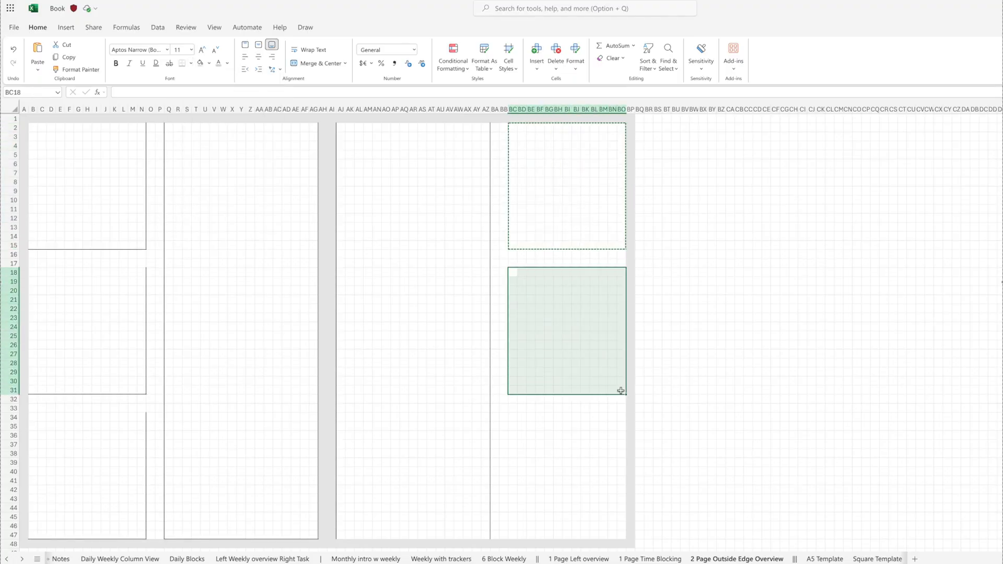
pyautogui.click(513, 416)
pyautogui.press('super+v')
pyautogui.click(96, 156)
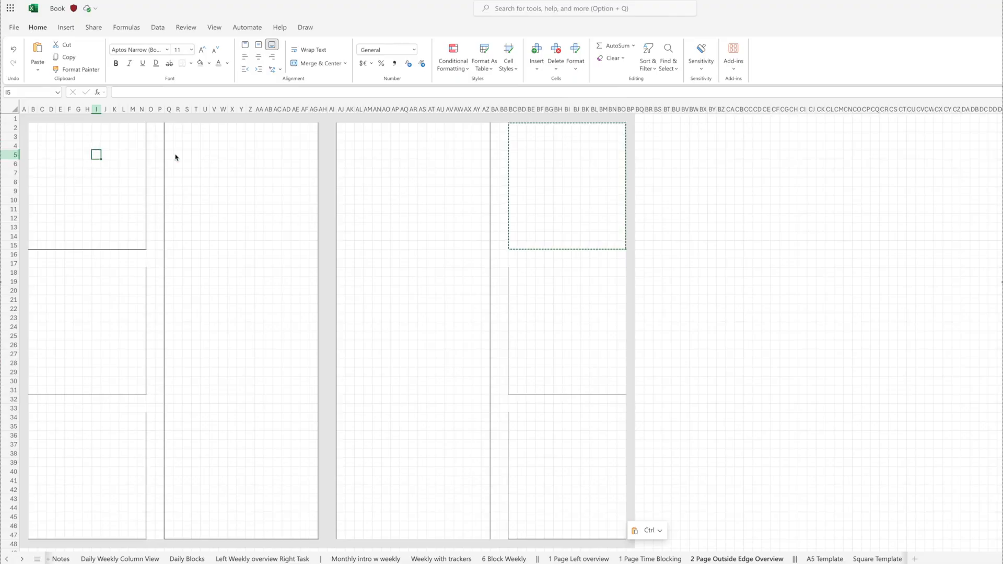
pyautogui.click(176, 156)
pyautogui.click(279, 147)
pyautogui.doubleClick(577, 165)
pyautogui.click(295, 155)
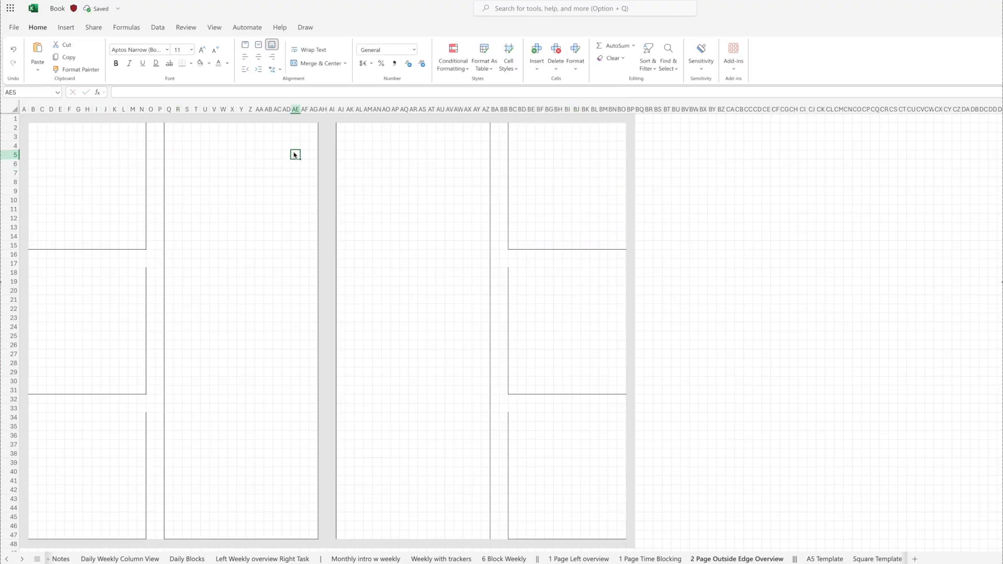
# - Merge D2:L3 into a centred heading reading "Monday ##" with font size 18
pyautogui.moveTo(48, 131); pyautogui.dragTo(126, 134)
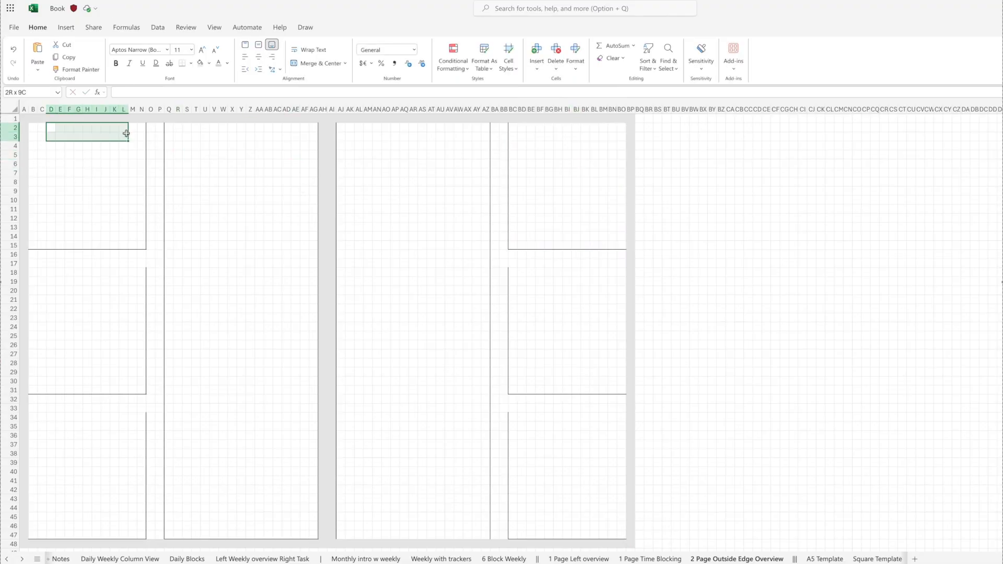
pyautogui.click(317, 63)
pyautogui.write('Mo')
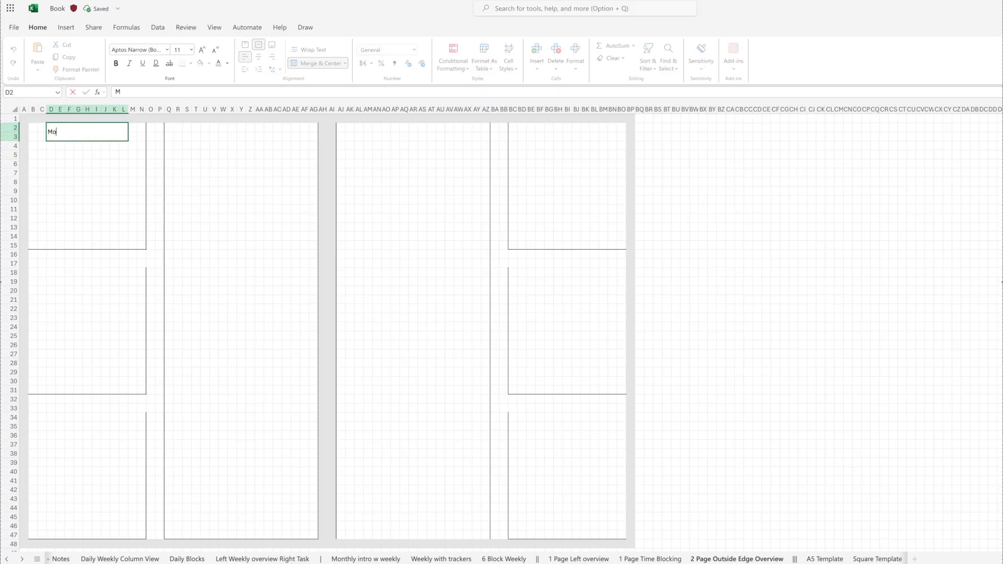
pyautogui.write('nday ##')
pyautogui.press('Return')
pyautogui.click(78, 134)
pyautogui.click(258, 57)
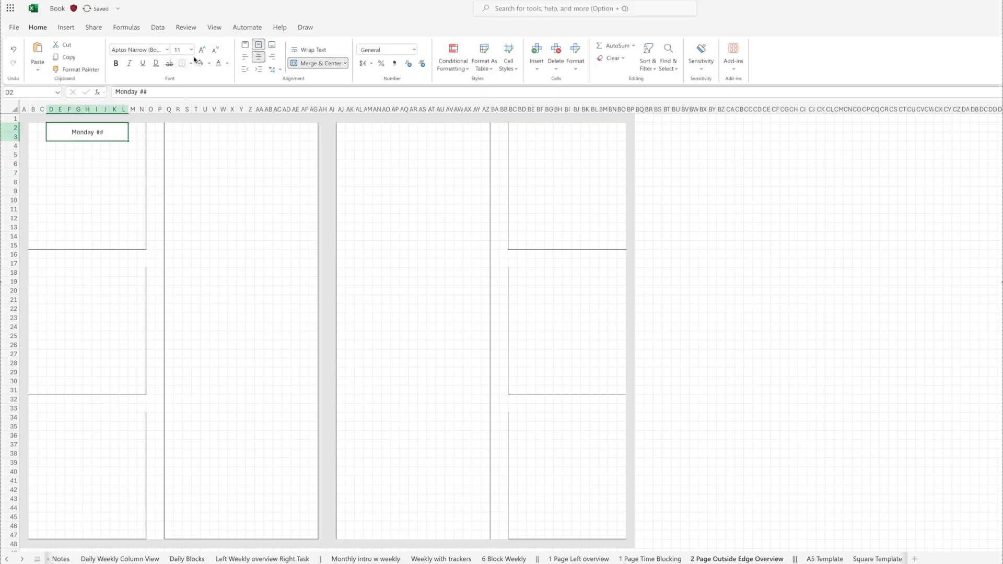
pyautogui.doubleClick(203, 52)
pyautogui.doubleClick(203, 52)
# - Copy the Monday heading to D18 and change the copy's text to "Tuesday ##"
pyautogui.moveTo(115, 275); pyautogui.dragTo(49, 282)
pyautogui.hotkey('ctrl', 'v')
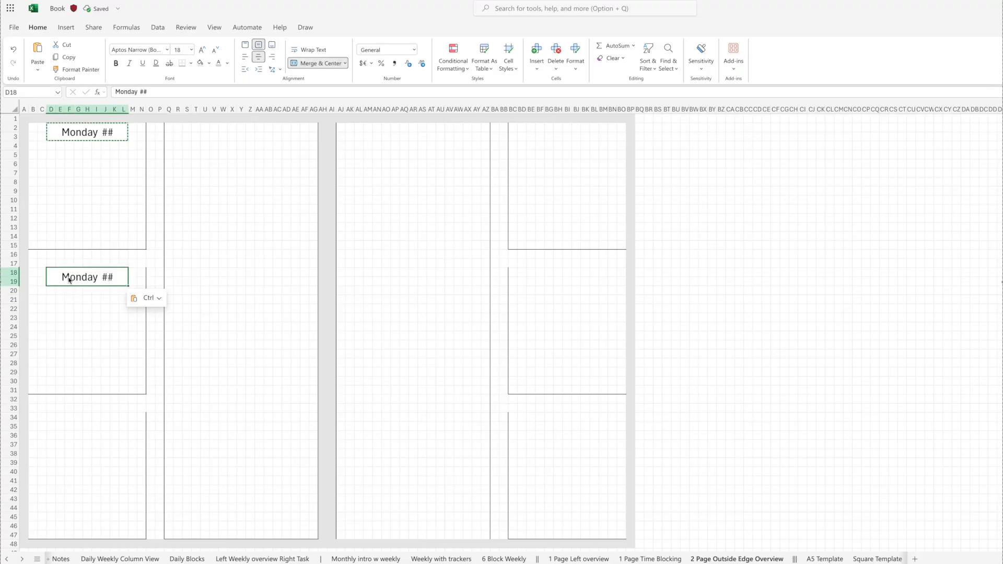
pyautogui.doubleClick(73, 277)
pyautogui.write('Tuesday')
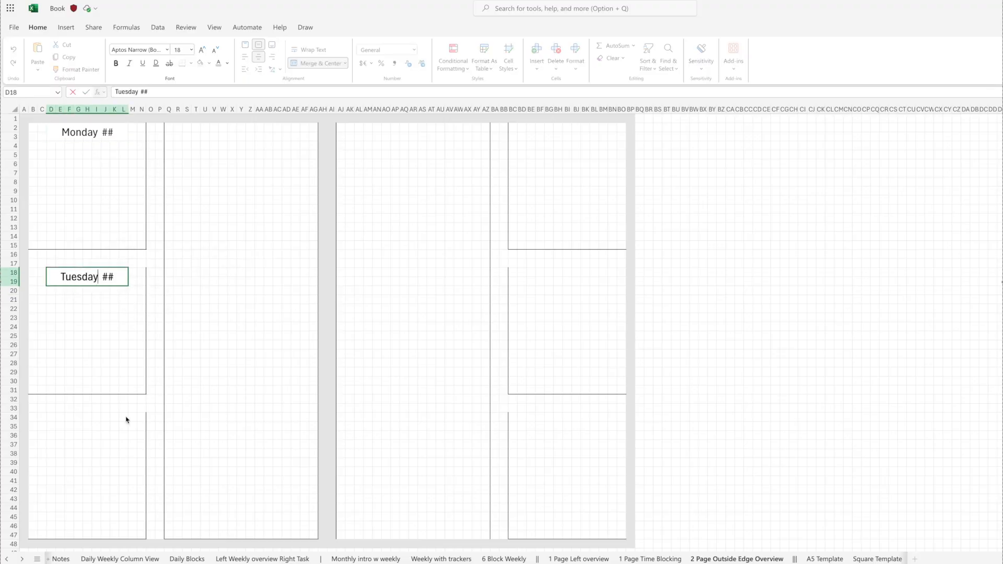
# - Copy the Tuesday heading to D34 and change the copy's text to "Wednesday ##"
pyautogui.moveTo(125, 419)
pyautogui.mouseDown()
pyautogui.moveTo(50, 430)
pyautogui.moveTo(123, 427)
pyautogui.mouseUp()
pyautogui.click(78, 277)
pyautogui.hotkey('ctrl', 'c')
pyautogui.hotkey('ctrl', 'v')
pyautogui.doubleClick(74, 427)
pyautogui.doubleClick(75, 423)
pyautogui.write('Wednesday')
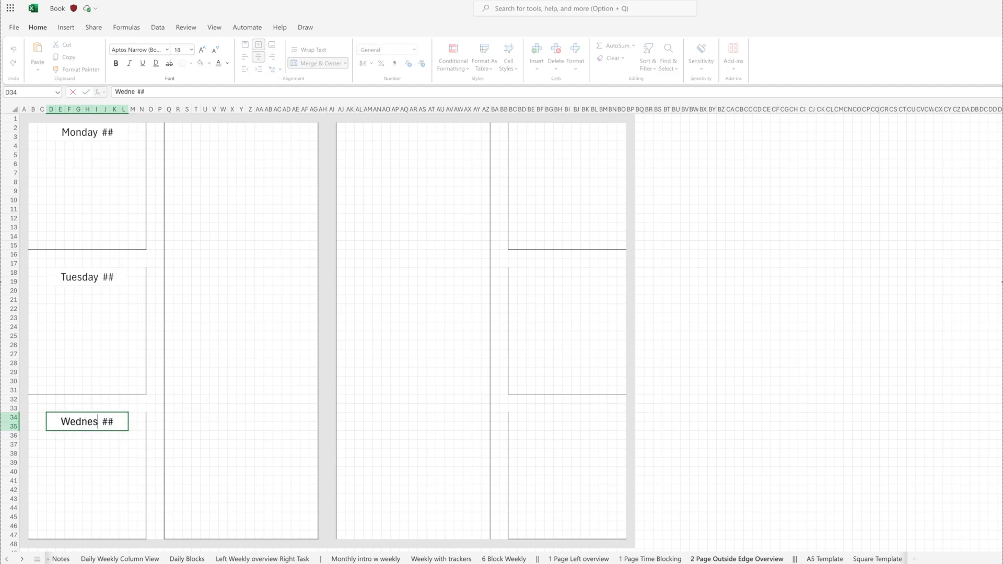
# - Copy the Wednesday heading to BE2 on the right page and change the copy's text to "Thursday ##"
pyautogui.click(588, 139)
pyautogui.click(87, 422)
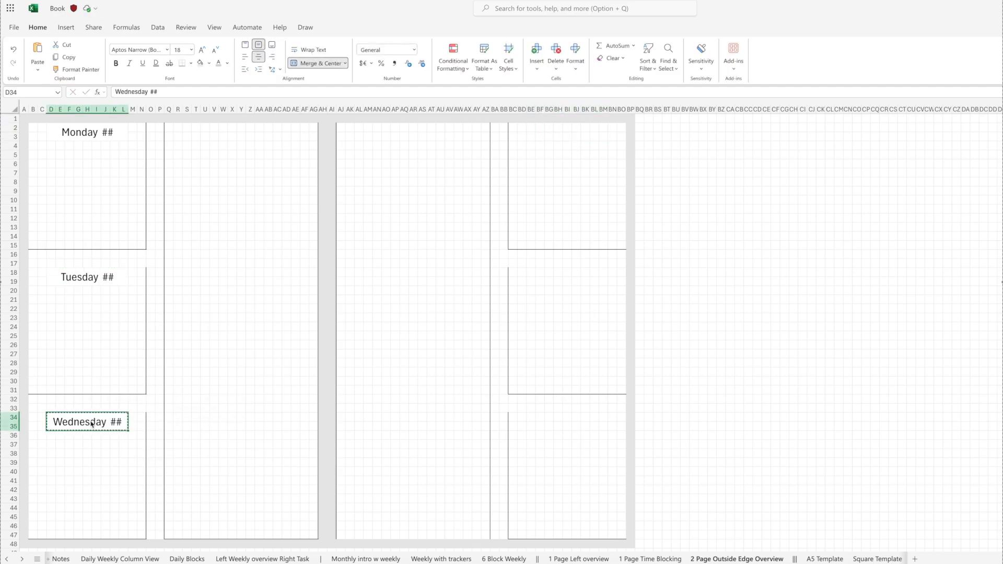
pyautogui.hotkey('ctrl', 'c')
pyautogui.click(593, 131)
pyautogui.hotkey('ctrl', 'v')
pyautogui.doubleClick(537, 134)
pyautogui.write('Thursday')
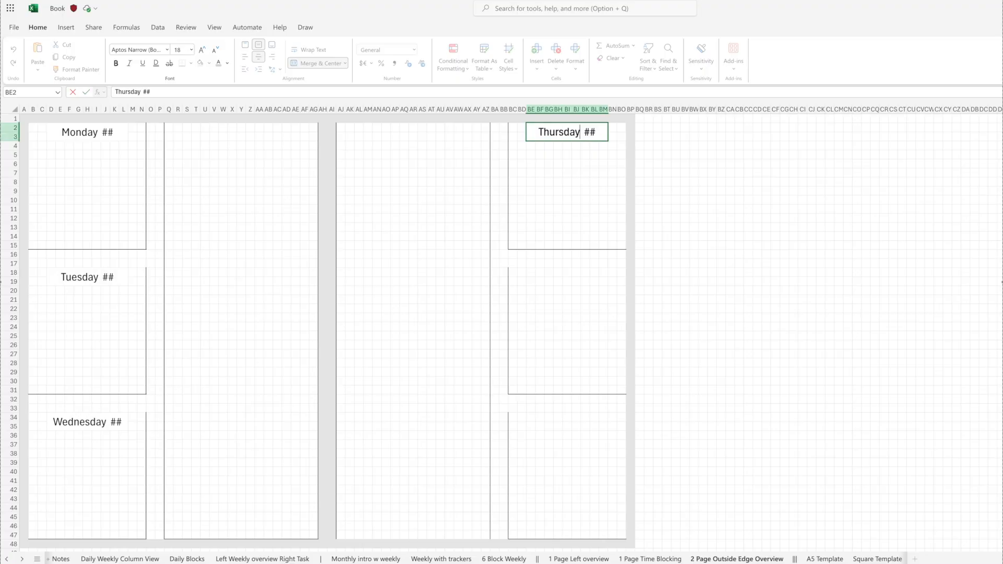
# - Copy the Thursday heading to BE18 and change the copy's text to "Friday ##"
pyautogui.click(542, 137)
pyautogui.hotkey('ctrl', 'c')
pyautogui.click(568, 277)
pyautogui.hotkey('ctrl', 'v')
pyautogui.doubleClick(559, 277)
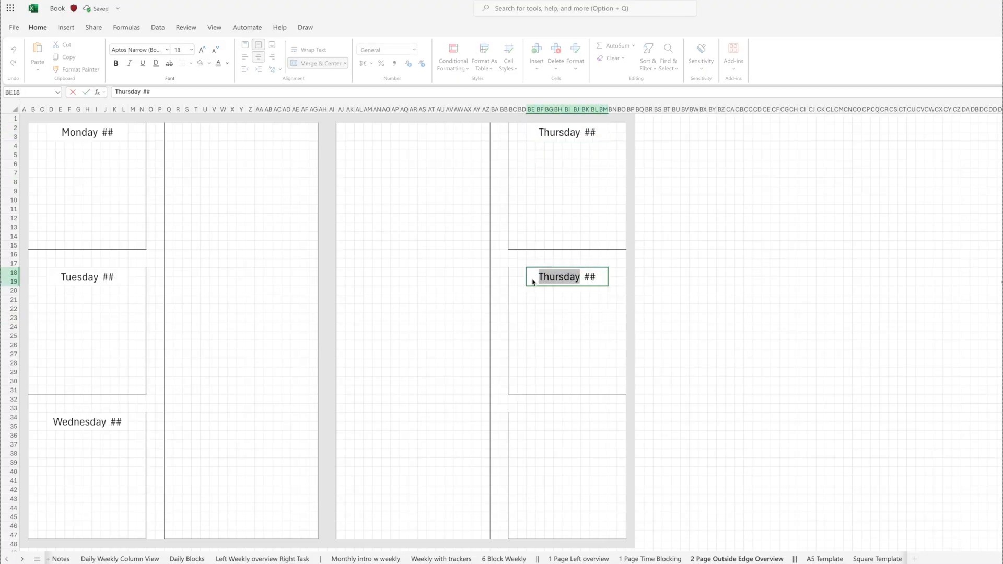
pyautogui.write('Friday')
# - Copy the Friday heading to BE34 and change the copy's text to "Weekend ##"
pyautogui.click(537, 280)
pyautogui.hotkey('ctrl', 'c')
pyautogui.click(600, 423)
pyautogui.hotkey('ctrl', 'v')
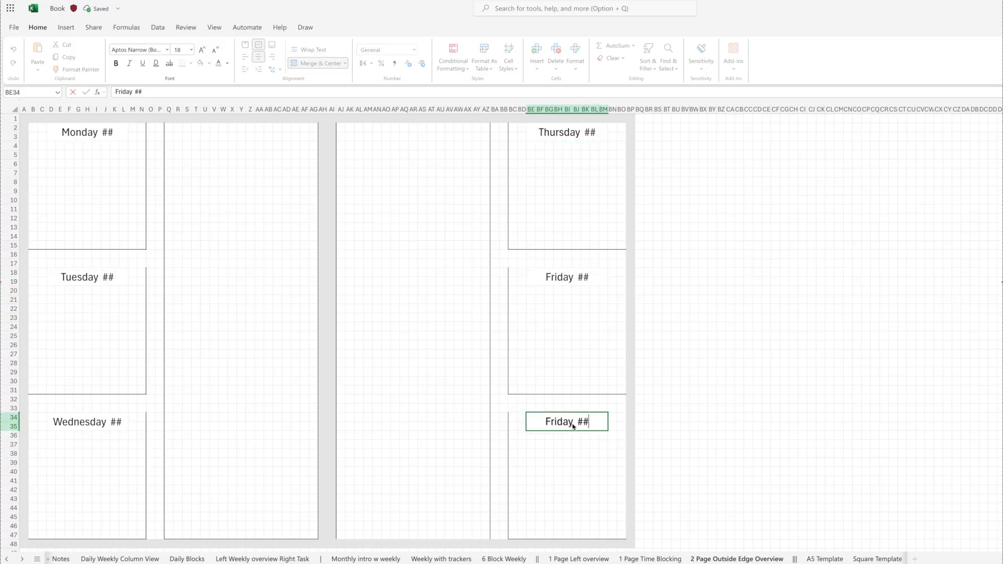
pyautogui.doubleClick(558, 421)
pyautogui.write('weekend')
pyautogui.press('Home')
pyautogui.press('Delete')
pyautogui.write('W')
pyautogui.click(412, 380)
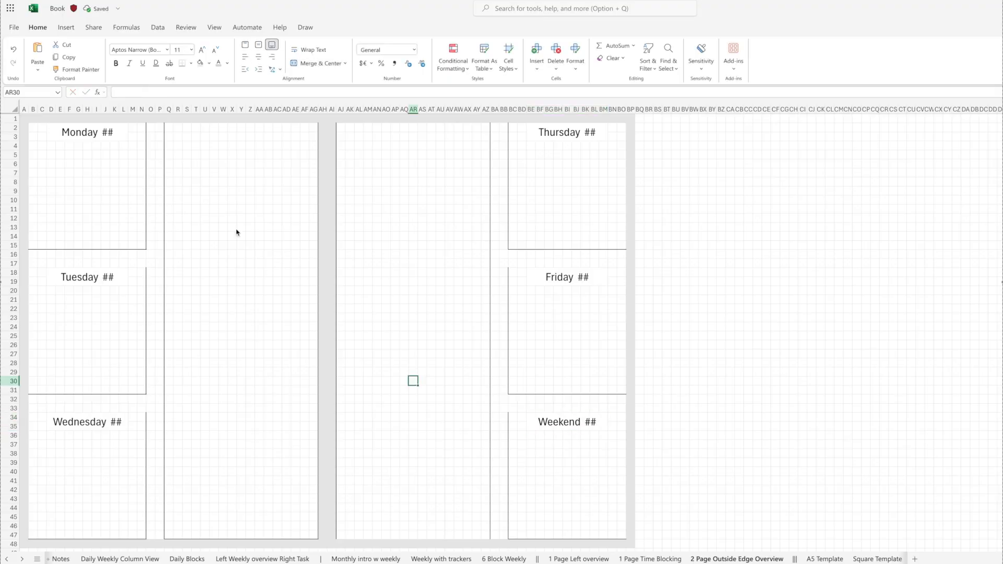
# - Merge S2:AE3 above the left page's large block into a centred heading reading "Notes" with font size 24
pyautogui.moveTo(186, 128); pyautogui.dragTo(293, 135)
pyautogui.click(309, 64)
pyautogui.click(259, 45)
pyautogui.click(259, 146)
pyautogui.click(245, 135)
pyautogui.write('Notes')
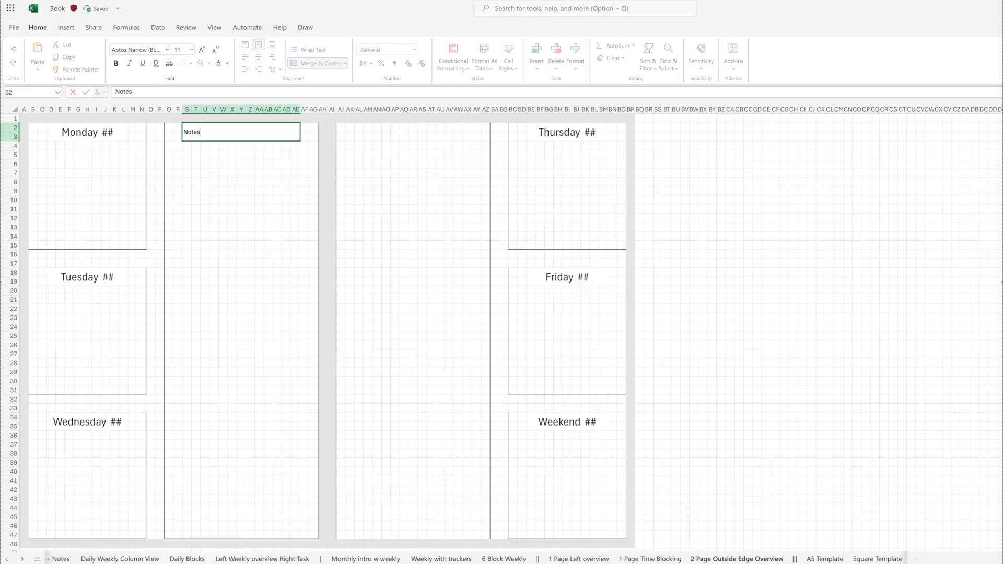
pyautogui.click(202, 50)
pyautogui.click(201, 50)
pyautogui.click(231, 173)
# - Copy the Notes heading to rows 2 and 3 at the head of the right page's large block
pyautogui.click(217, 139)
pyautogui.hotkey('ctrl', 'c')
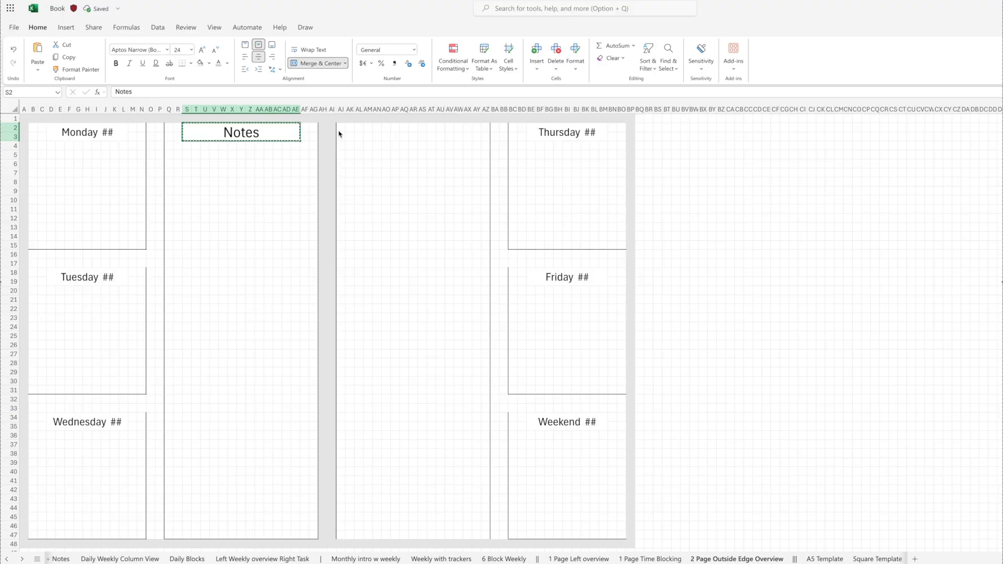
pyautogui.moveTo(359, 128); pyautogui.dragTo(466, 136)
pyautogui.hotkey('ctrl', 'v')
pyautogui.click(433, 163)
pyautogui.click(330, 226)
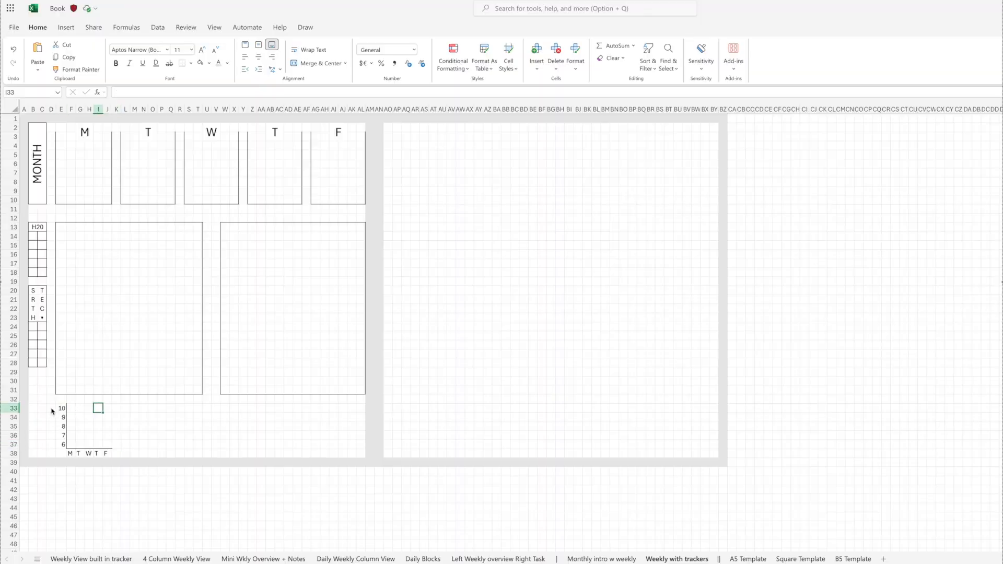
# - On the Weekly with trackers sheet, merge L33:L37 beside the small 6–10 chart and select the block N33:AI38
pyautogui.moveTo(125, 407); pyautogui.dragTo(126, 444)
pyautogui.click(317, 63)
pyautogui.moveTo(141, 409); pyautogui.dragTo(334, 455)
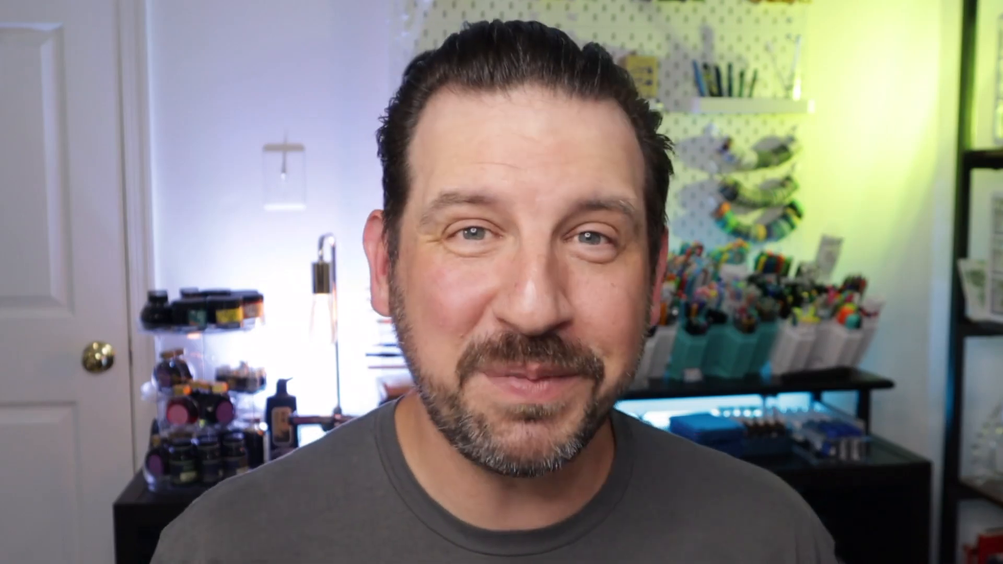